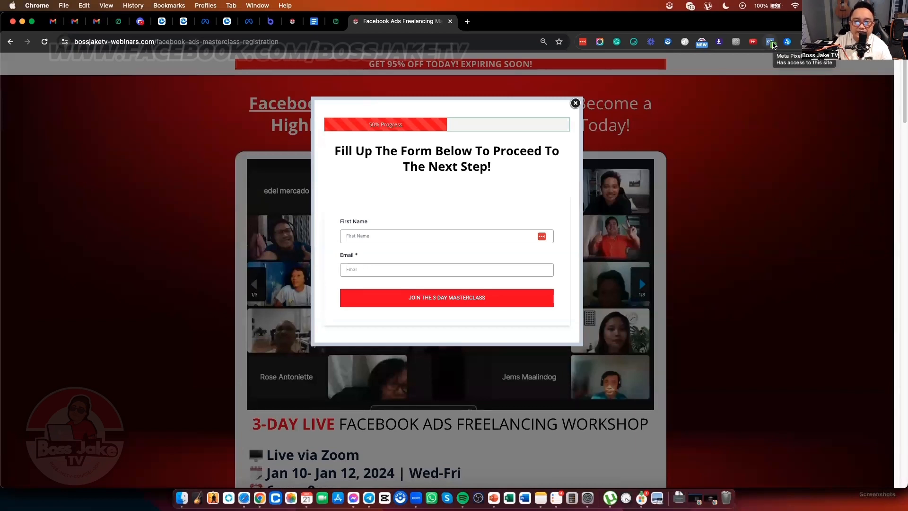
Step: Verify with Meta Pixel Helper that one pixel fires PageView, then bring up the 'What Is a Pixel' slide
click(770, 42)
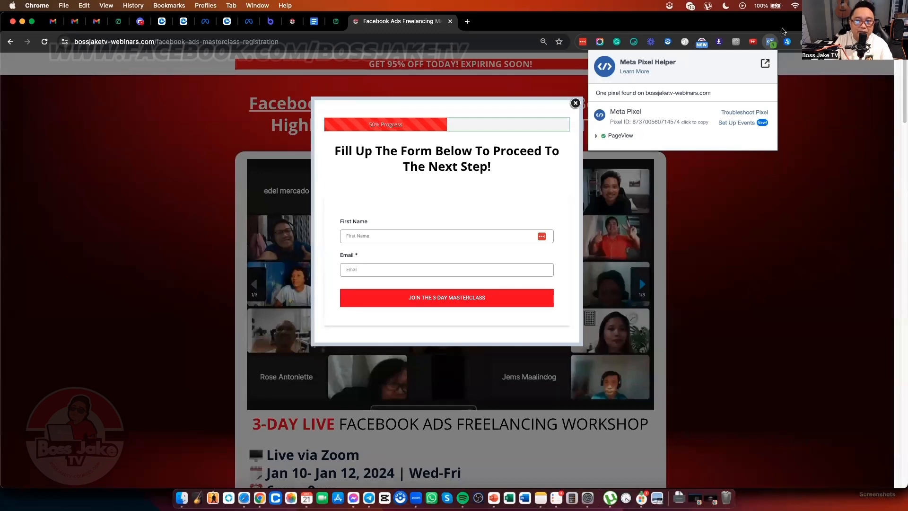
click(782, 31)
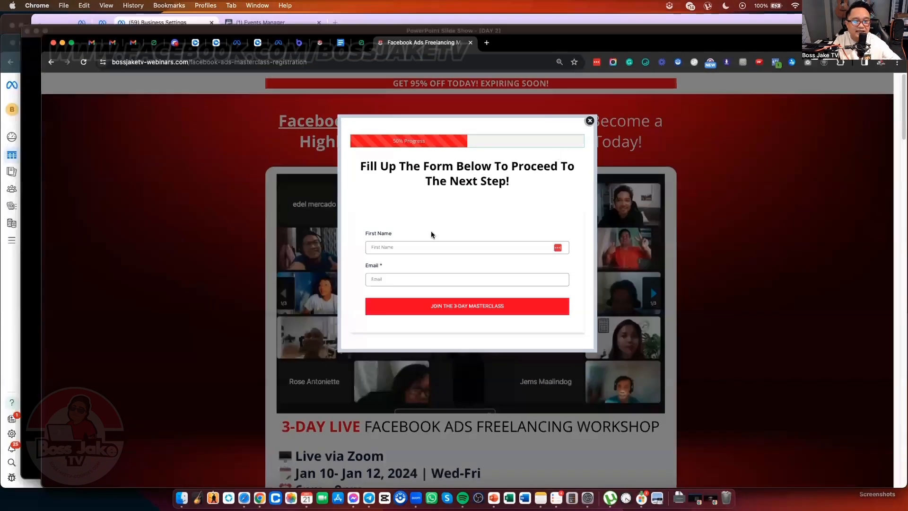
key(ctrl+Up)
click(478, 255)
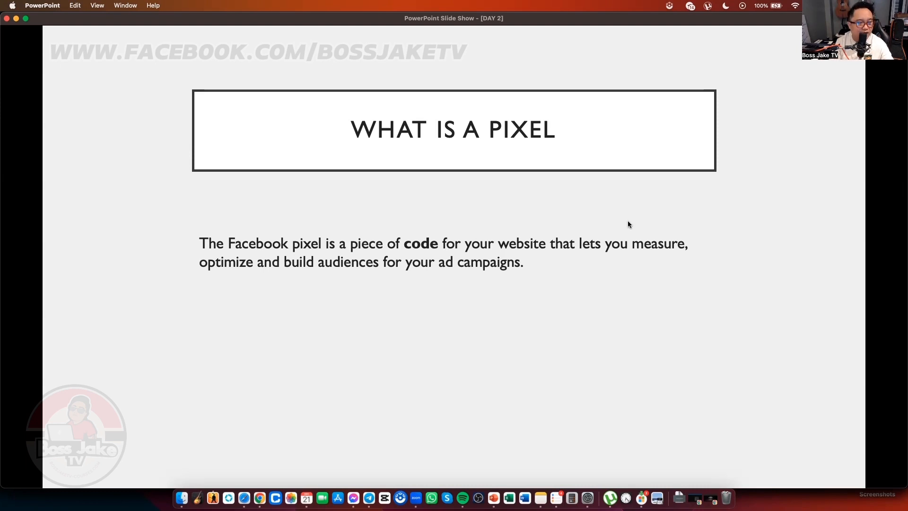
Step: Advance the slideshow to the 'Google Extension to Install' slide and look at the business settings window
key(Right)
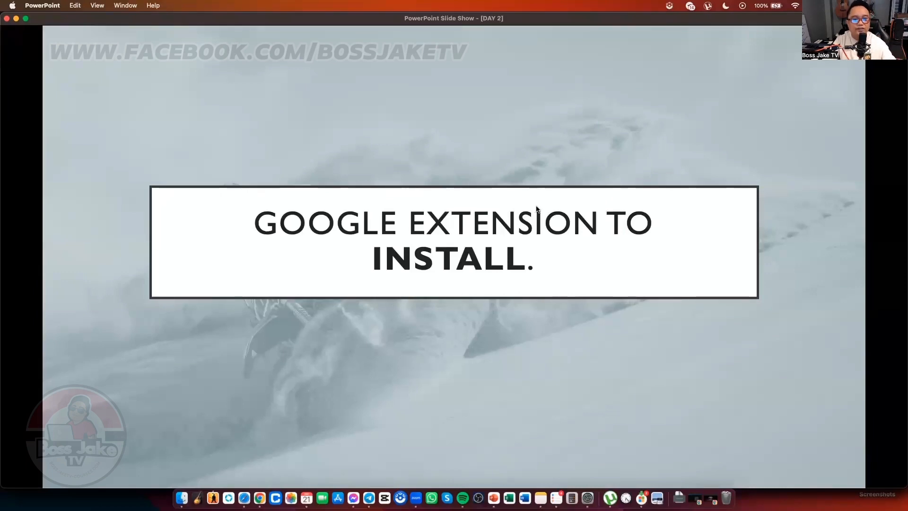
key(ctrl+Up)
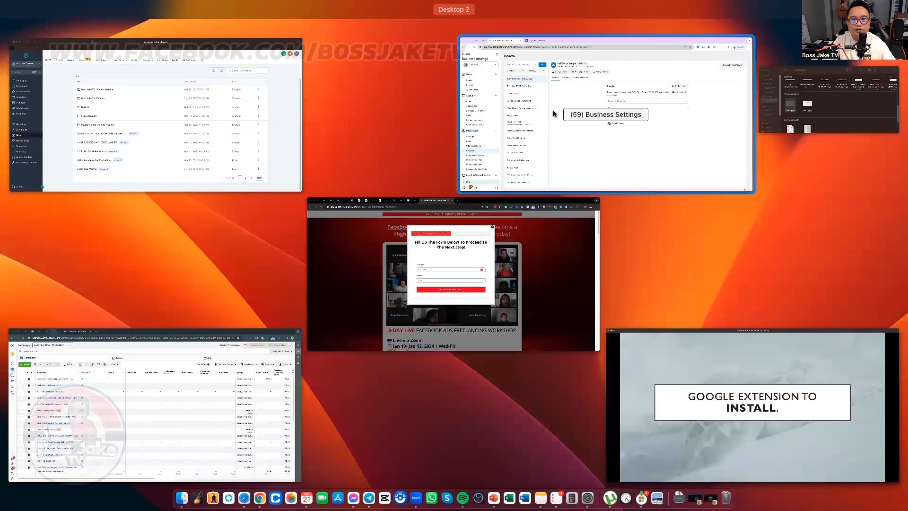
click(555, 112)
Step: Cycle through the open apps and return to the Chrome registration page window
key(super+Tab)
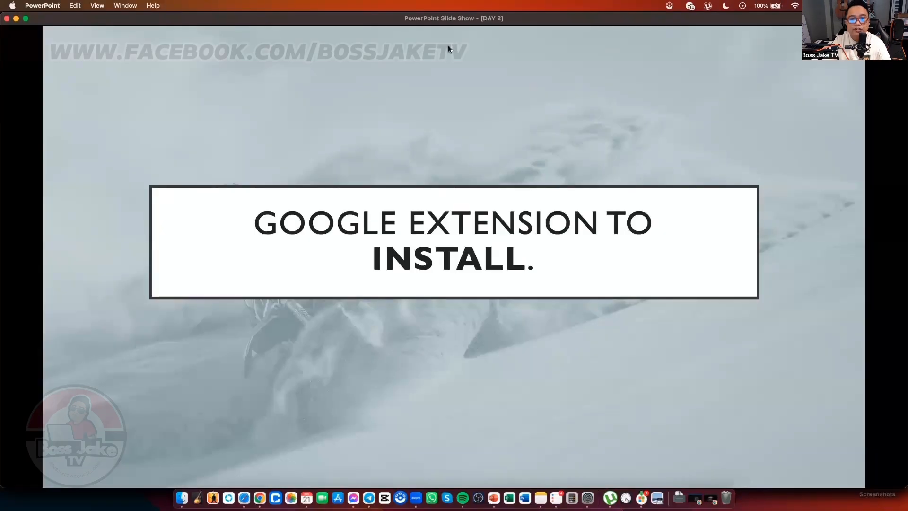
key(super+Tab)
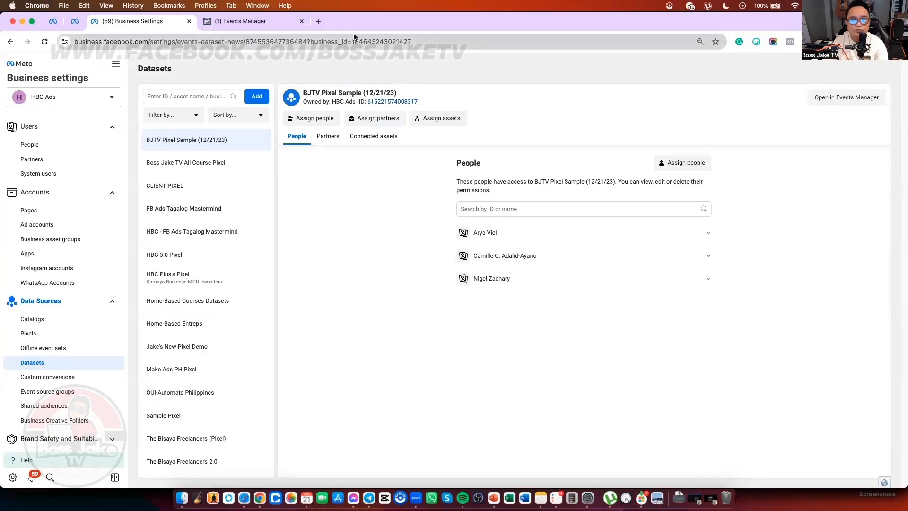
key(super+Tab)
key(super+Tab)
key(super+Tab)
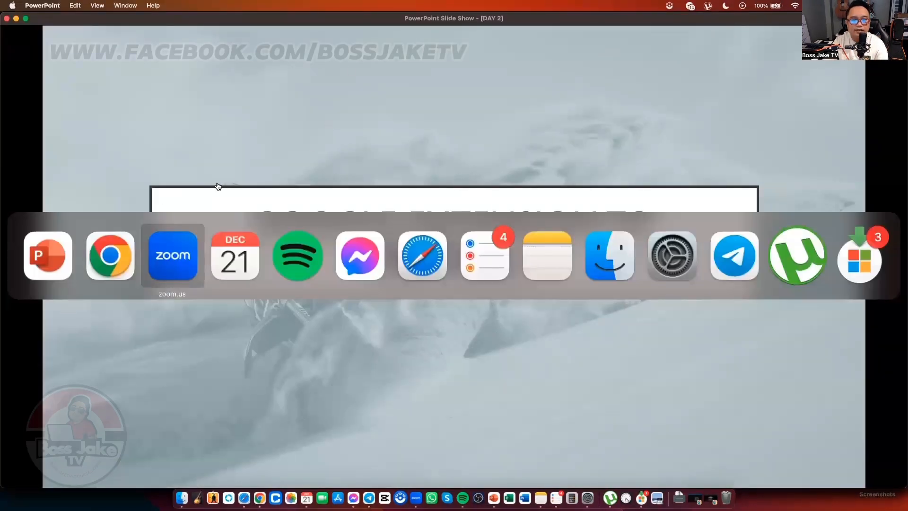
key(ctrl+Up)
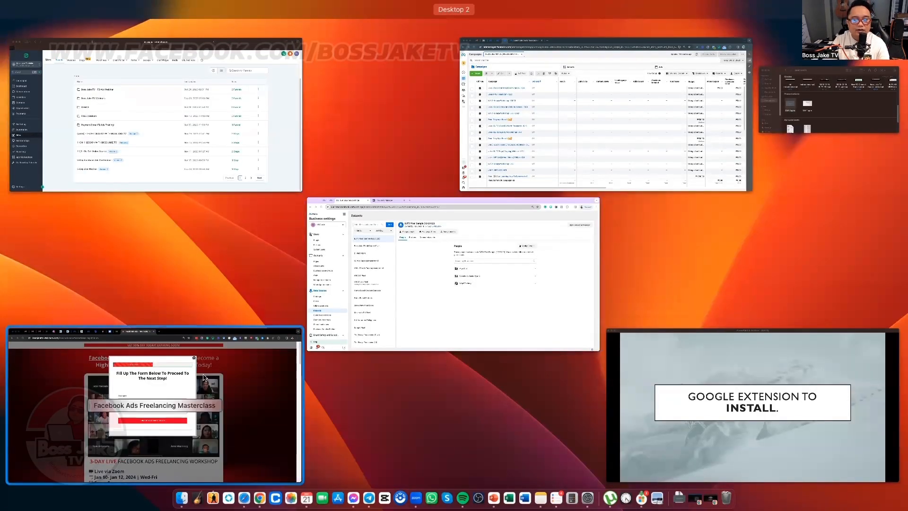
click(156, 359)
Step: Search Google for 'meta pixel helper' in a new tab and open its Chrome Web Store listing
click(468, 21)
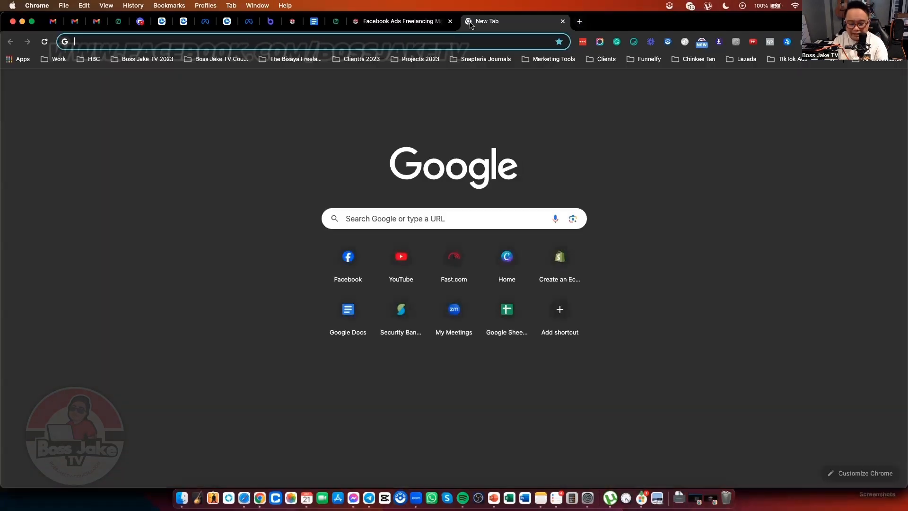
text(meta pixel he)
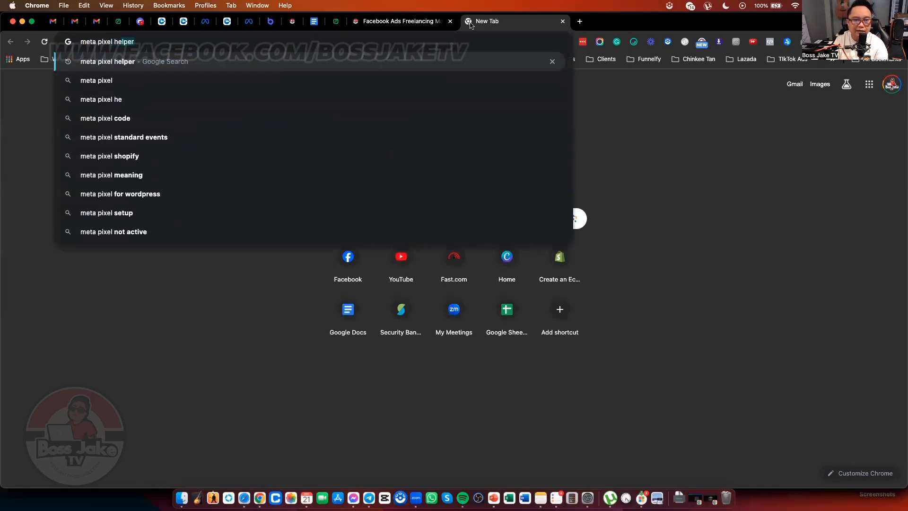
key(Return)
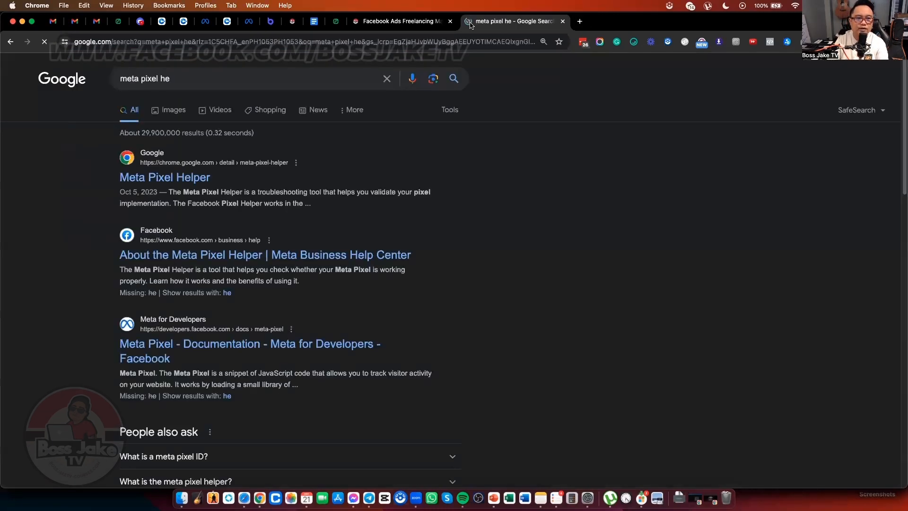
click(192, 184)
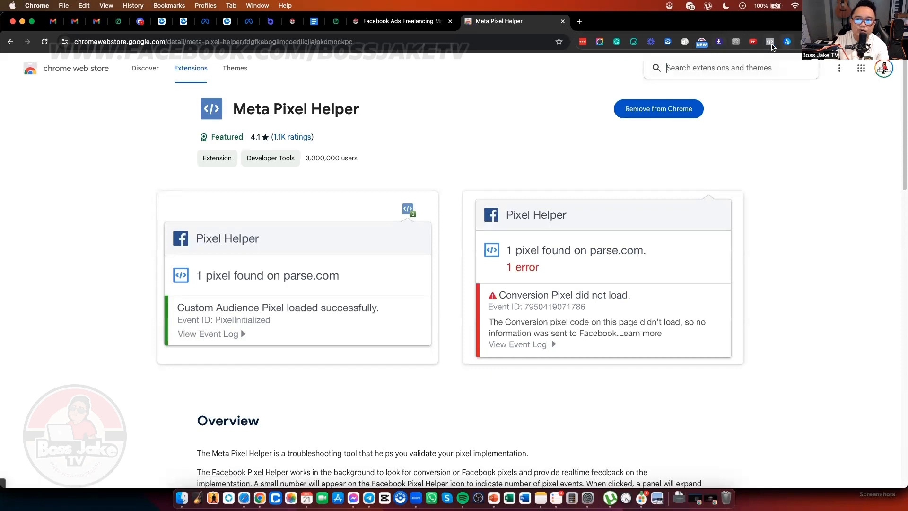
Step: Run Pixel Helper on the store page, then close the store listing tab
click(770, 44)
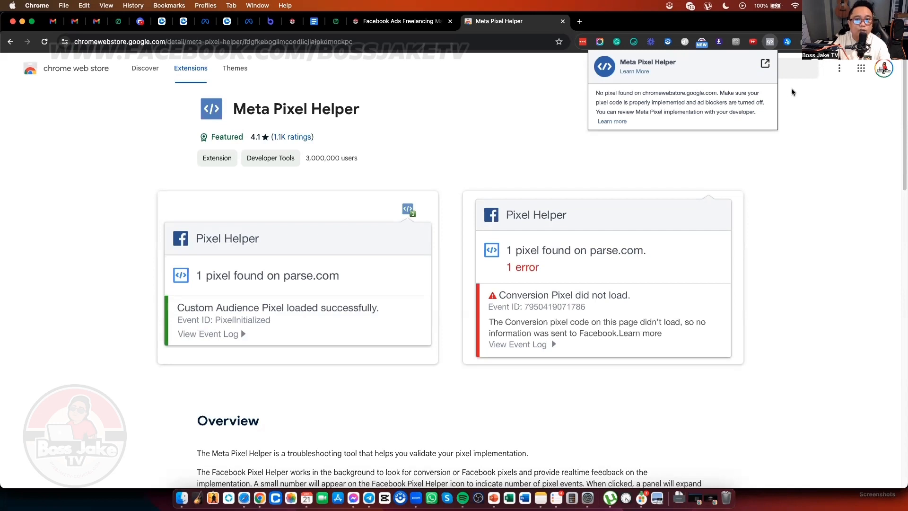
click(540, 92)
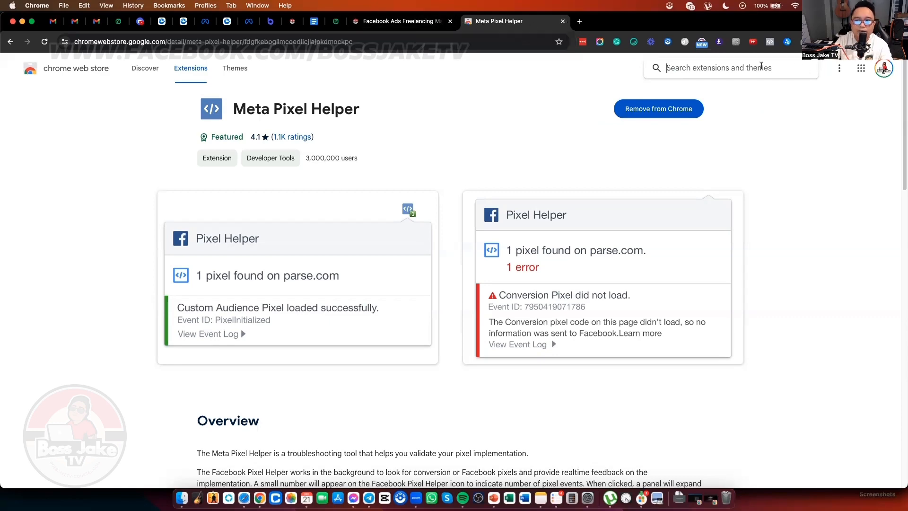
click(562, 21)
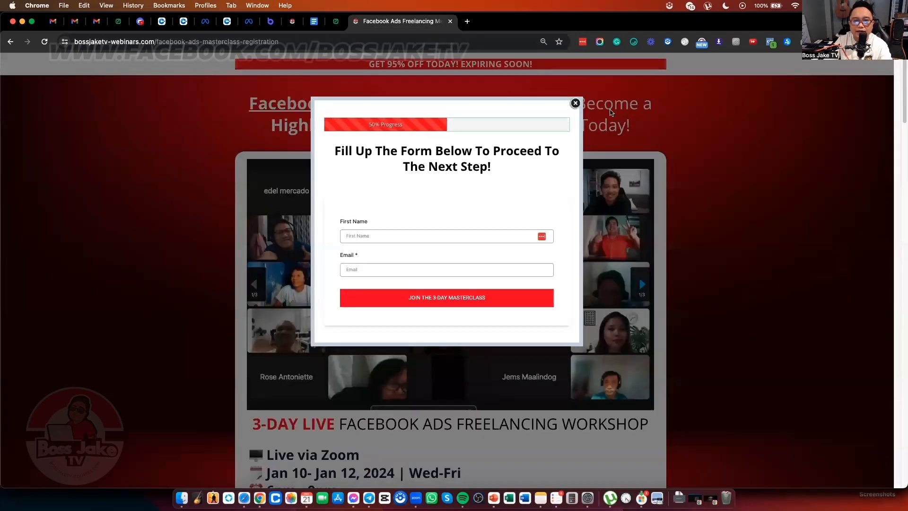
Step: Close the signup pop-up, scroll through the masterclass sales page, and reopen the form via Enroll Now
click(580, 102)
scroll(737, 141, down, 5)
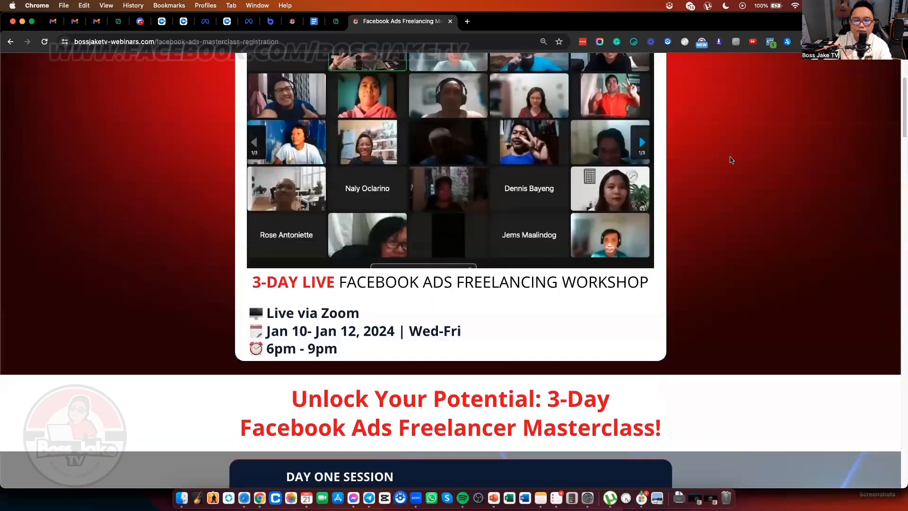
scroll(731, 158, up, 2)
scroll(734, 155, down, 12)
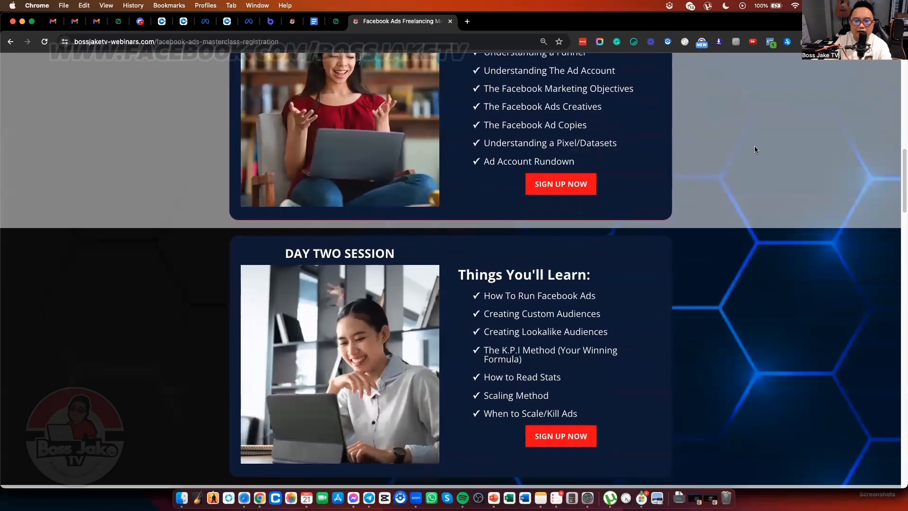
scroll(610, 288, down, 15)
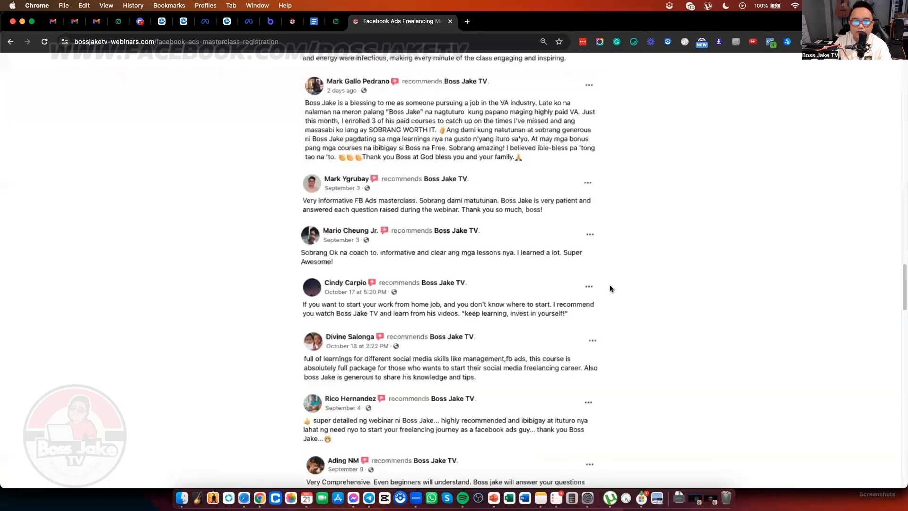
scroll(610, 288, down, 10)
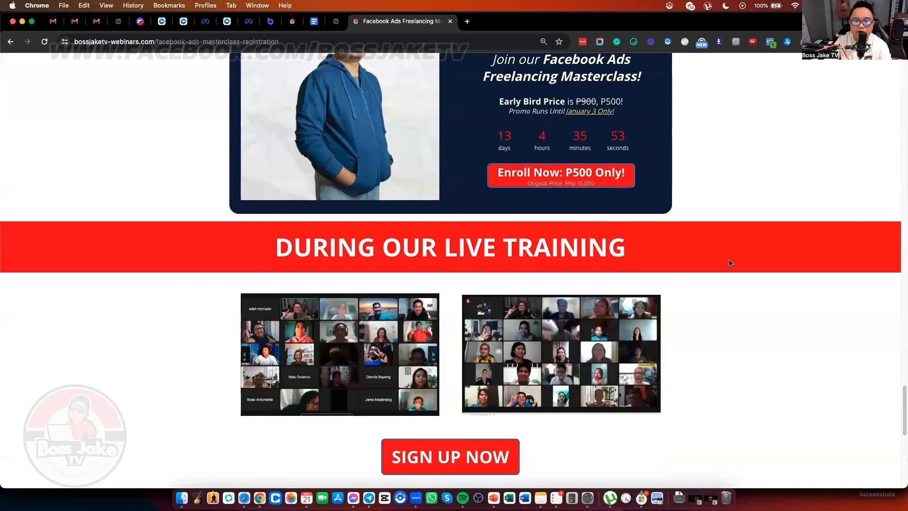
scroll(595, 279, up, 3)
click(600, 283)
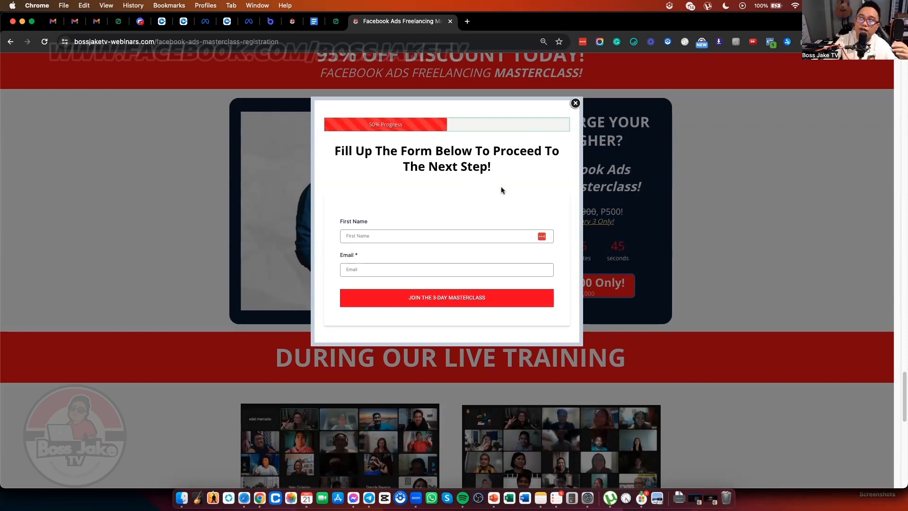
Step: Enter a first name in the registration form and zoom the page in
click(439, 238)
text(Jskrq)
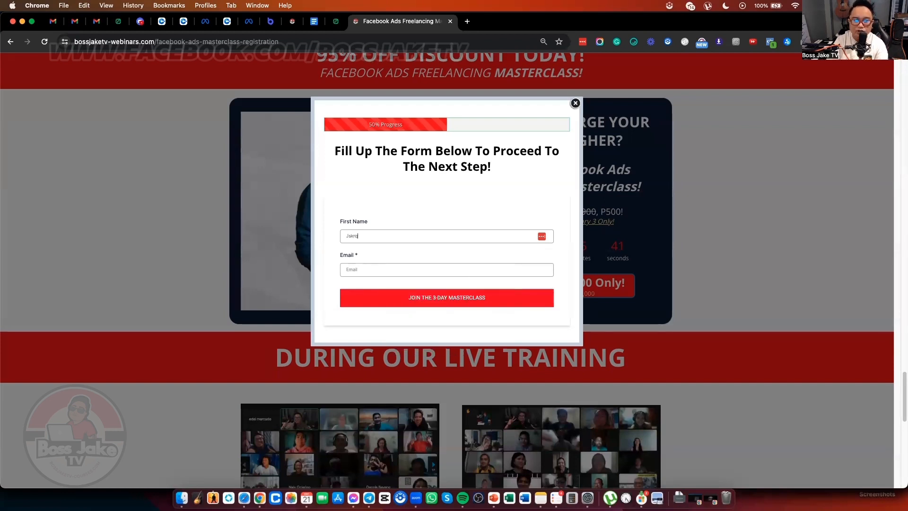
key(BackSpace)
key(BackSpace)
text(ake)
key(super+equal)
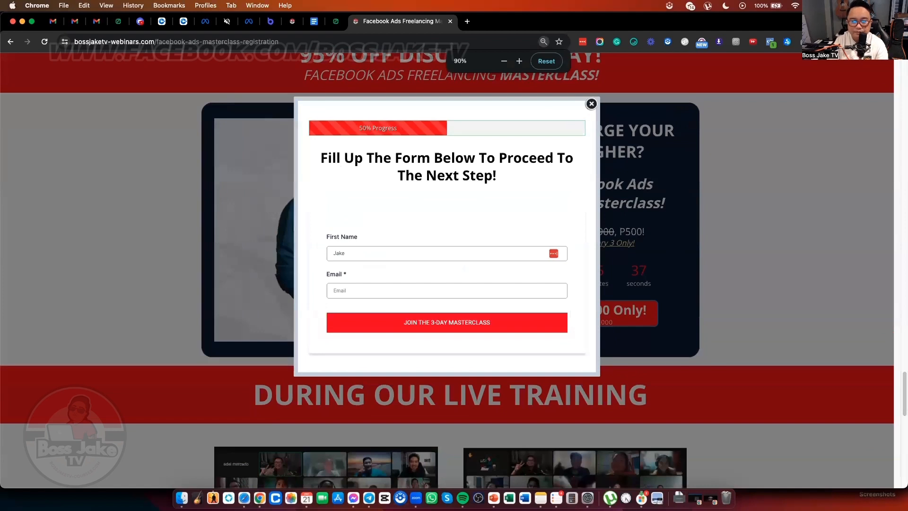
Step: Fill in an e-mail address and submit with JOIN THE 3-DAY MASTERCLASS
click(408, 288)
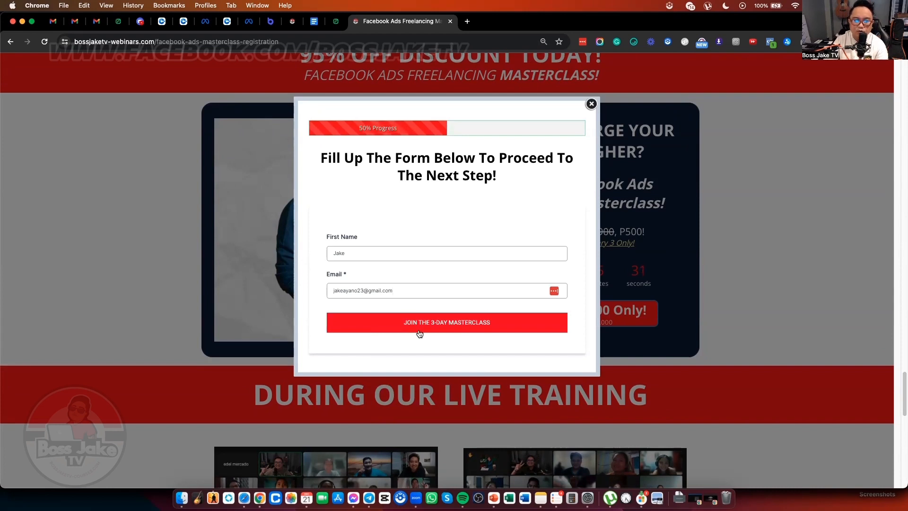
click(456, 331)
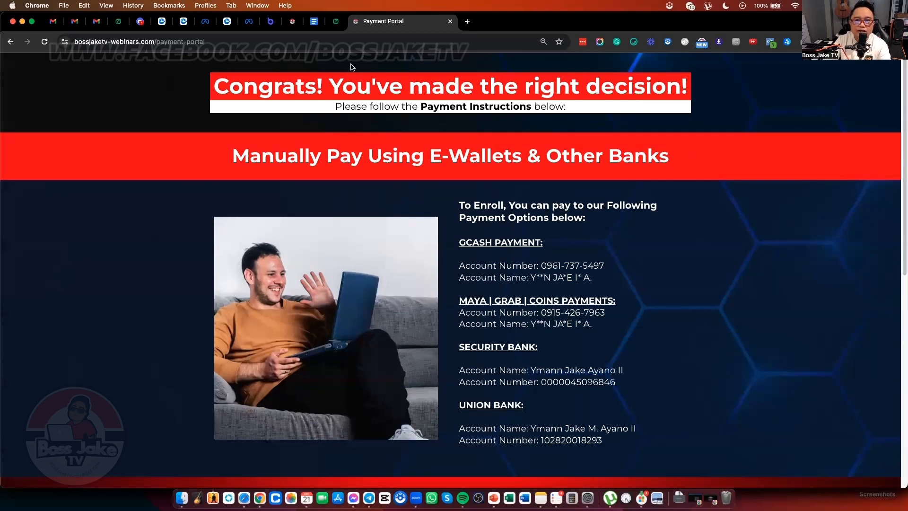
Step: Inspect the payment page's Meta pixel events, viewing the AddToCart event details
click(770, 42)
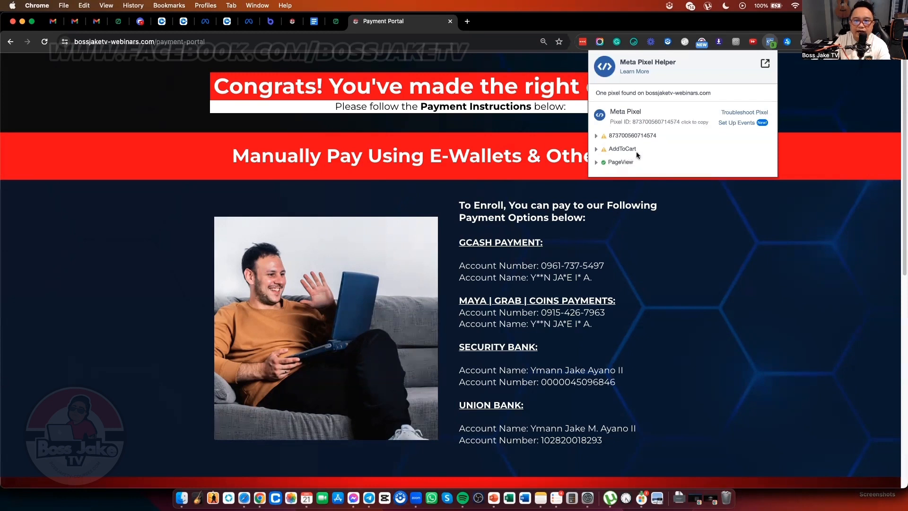
click(599, 150)
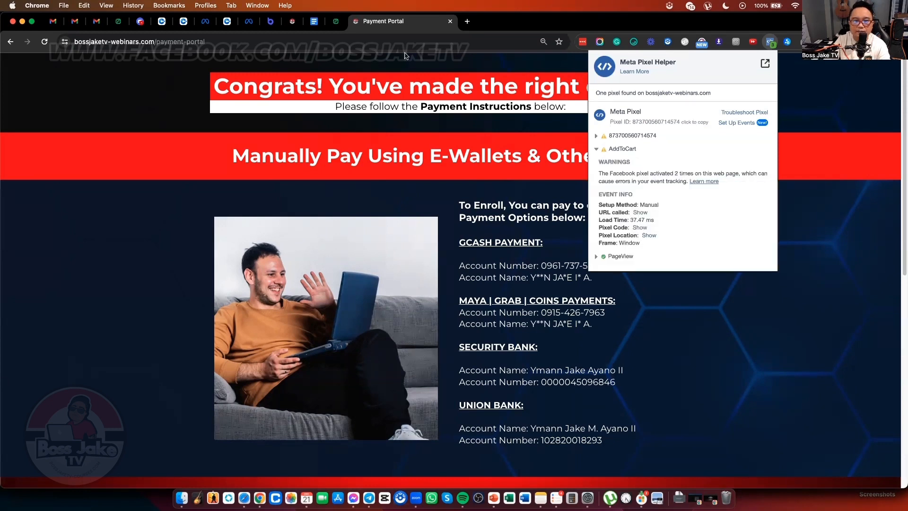
click(596, 151)
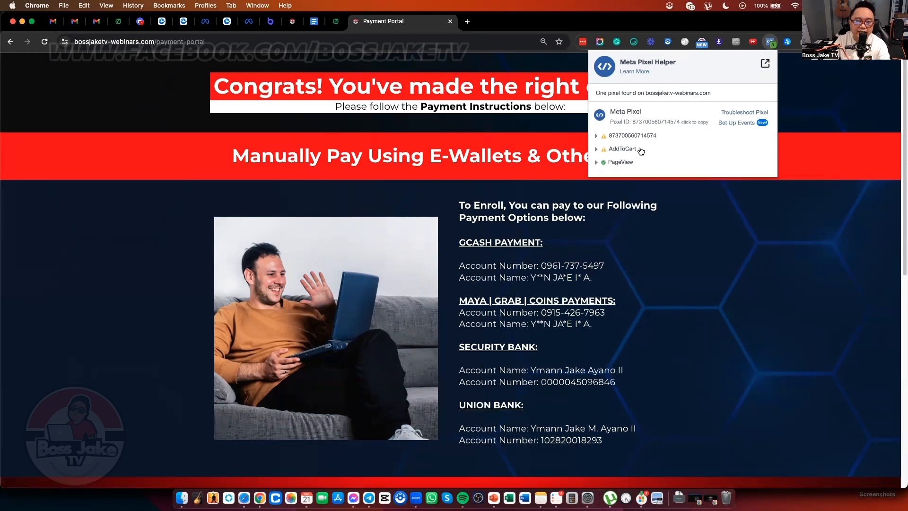
click(740, 209)
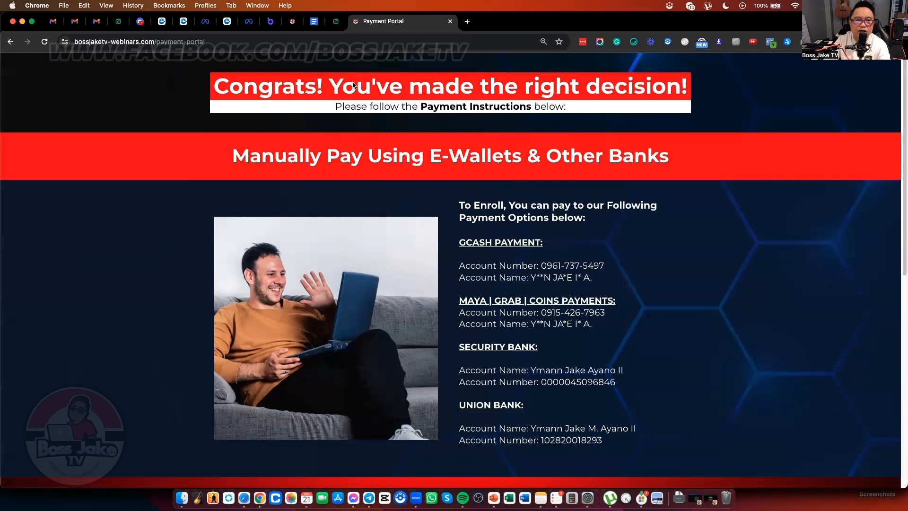
Step: Scroll through the Payment Portal's e-wallet and bank payment instructions
click(200, 41)
scroll(317, 102, down, 5)
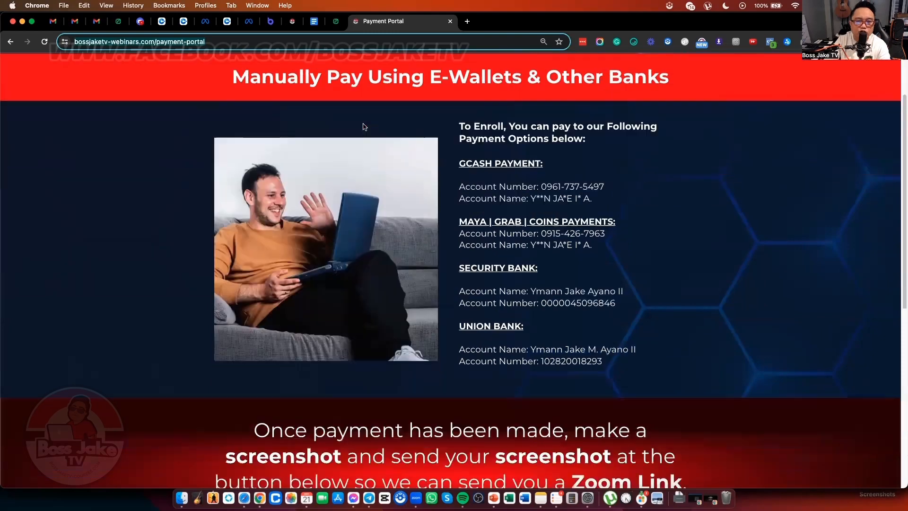
scroll(391, 118, up, 5)
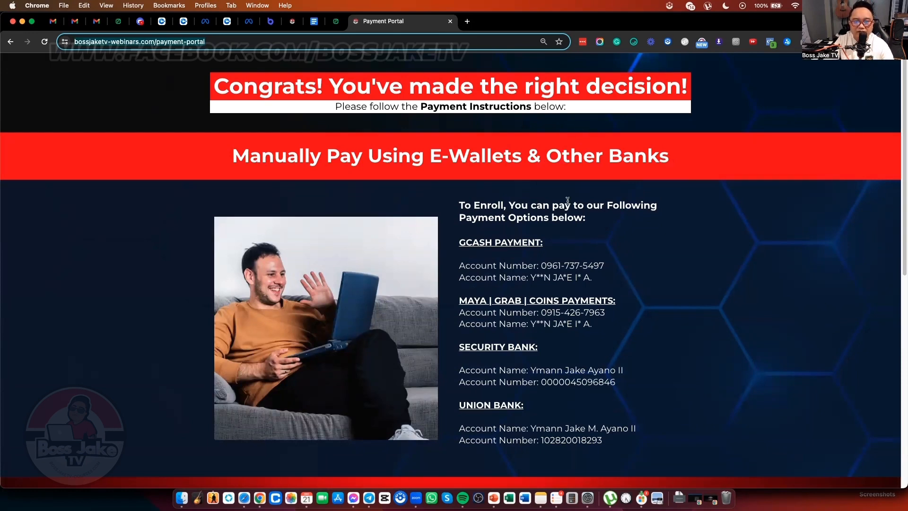
Step: Highlight the GCash Account Number and Account Name lines on the Payment Portal
scroll(567, 200, down, 10)
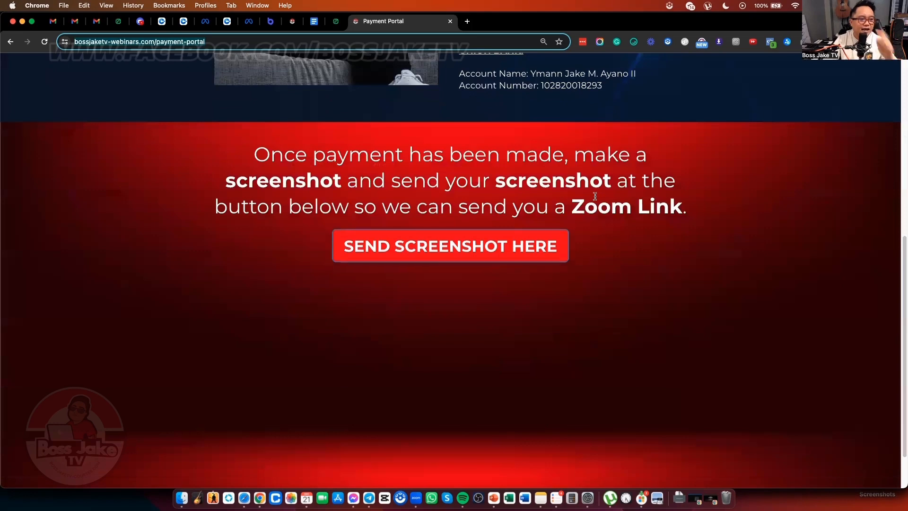
scroll(513, 205, up, 4)
scroll(513, 204, up, 4)
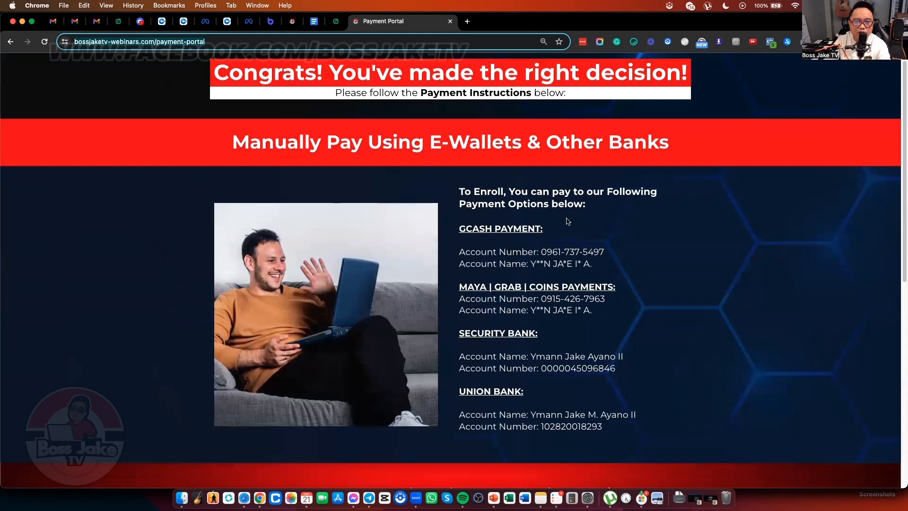
scroll(570, 237, down, 1)
drag(546, 207, 424, 199)
click(543, 227)
drag(586, 243, 452, 229)
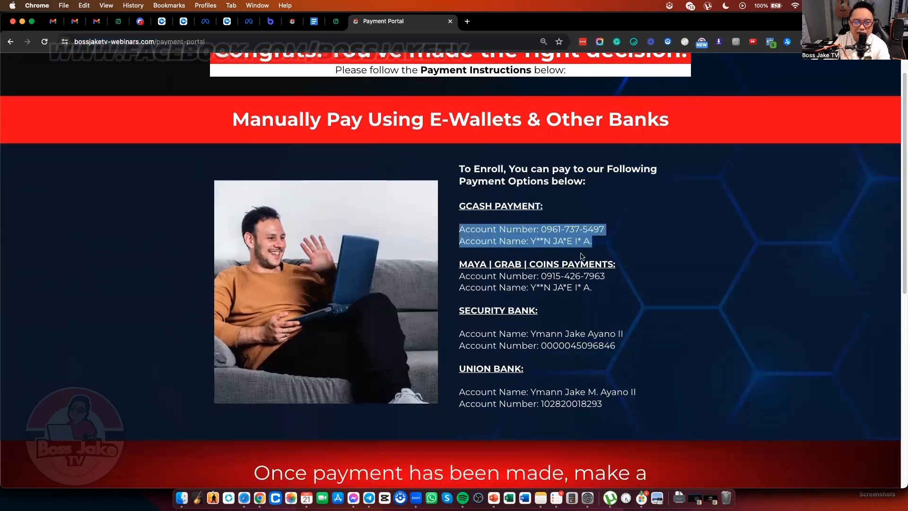
Step: Scroll to the note asking payers to send a payment screenshot for the Zoom link
scroll(610, 232, down, 3)
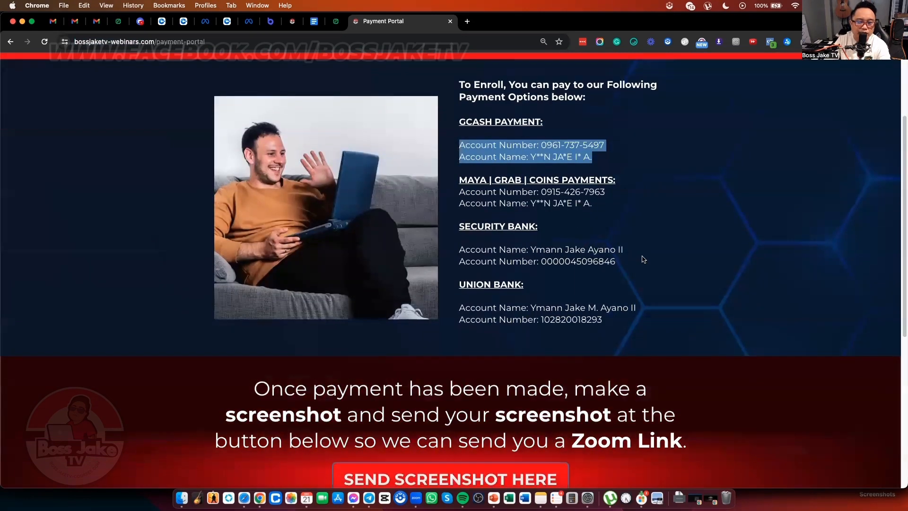
scroll(642, 259, down, 2)
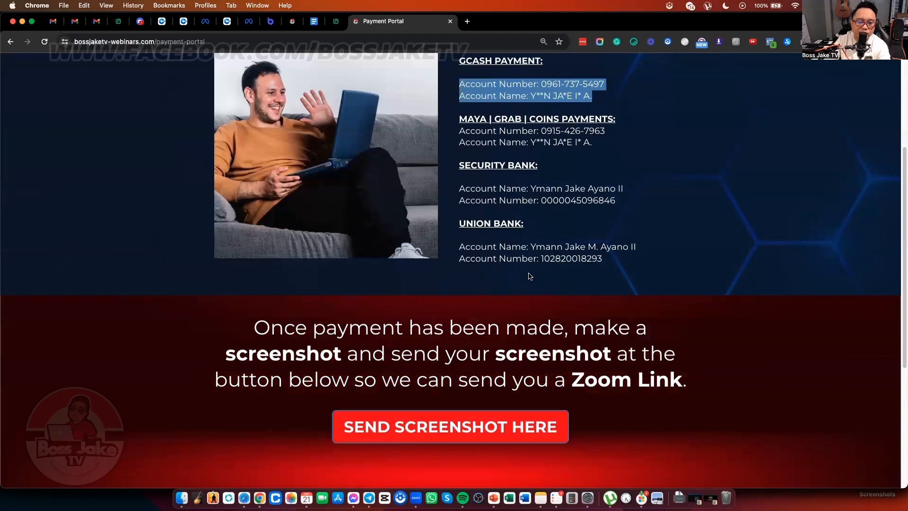
scroll(533, 278, down, 4)
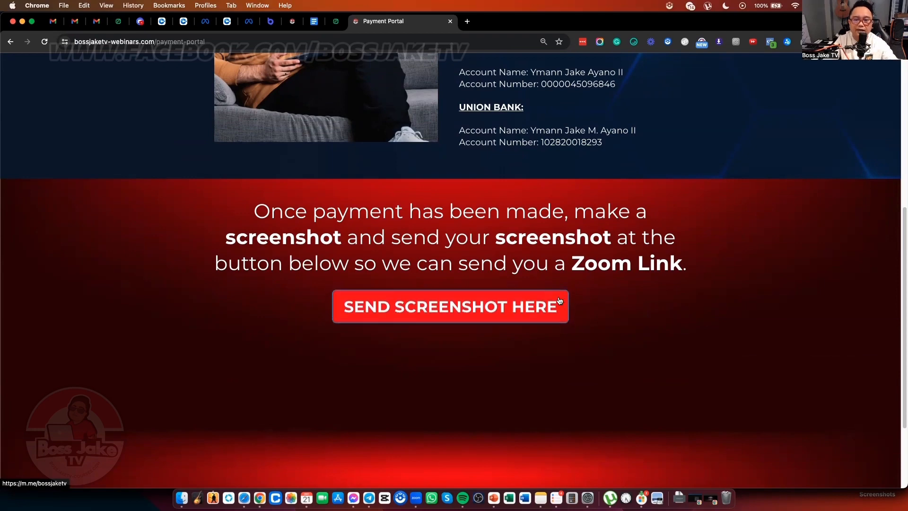
scroll(586, 296, up, 6)
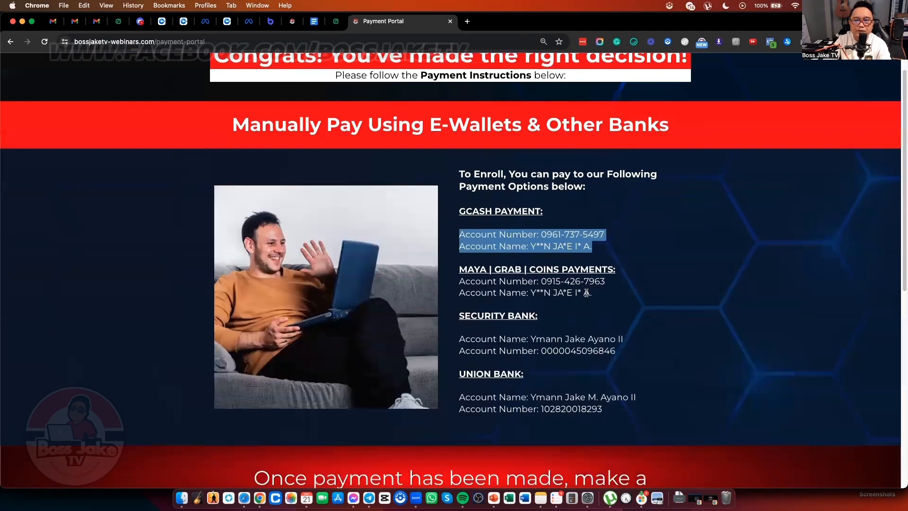
scroll(587, 294, up, 1)
Step: Load the Year End Sale page in a new tab via 'boss' and scroll through it
click(466, 21)
text(w)
key(BackSpace)
key(BackSpace)
text(bossjaketv-webinars.com/year-end-sale)
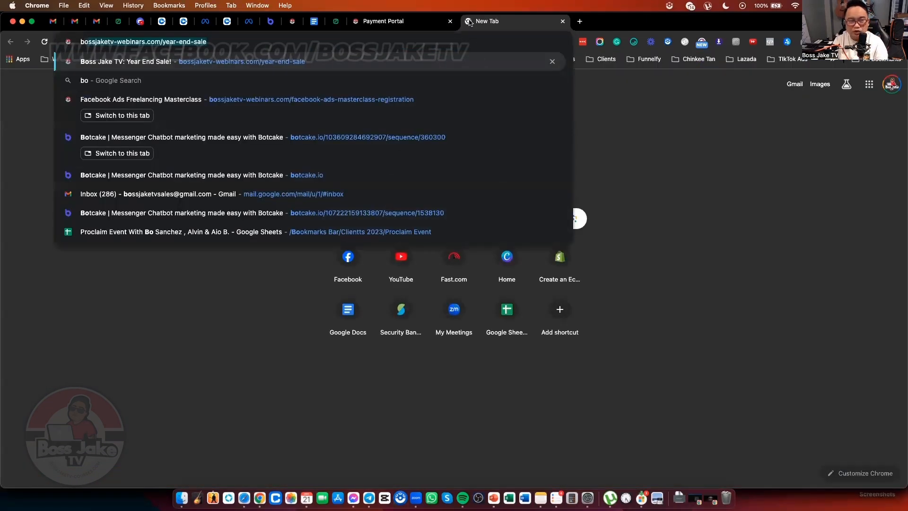
key(Return)
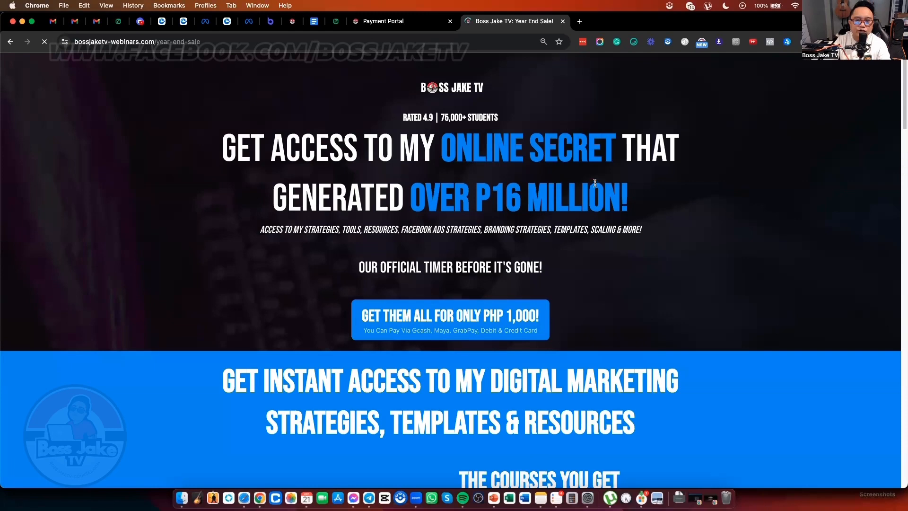
scroll(614, 189, down, 4)
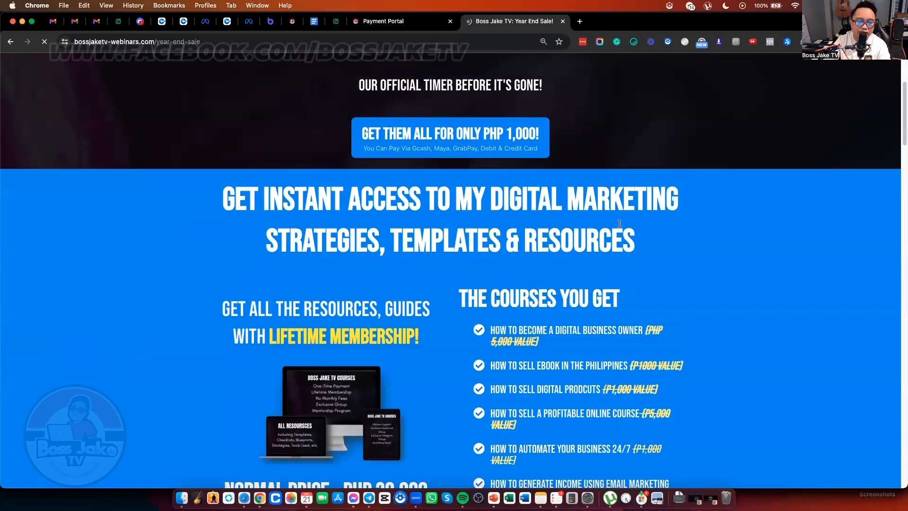
scroll(620, 222, down, 7)
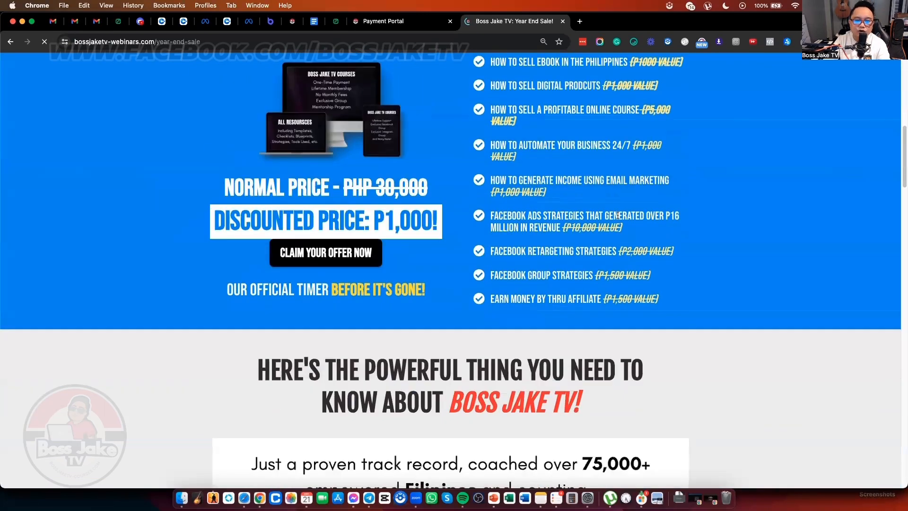
scroll(618, 215, down, 20)
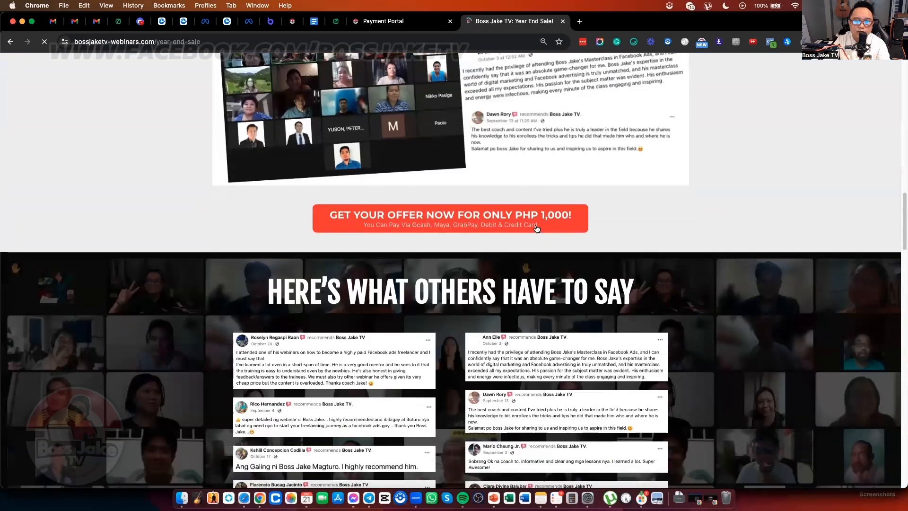
scroll(538, 226, up, 20)
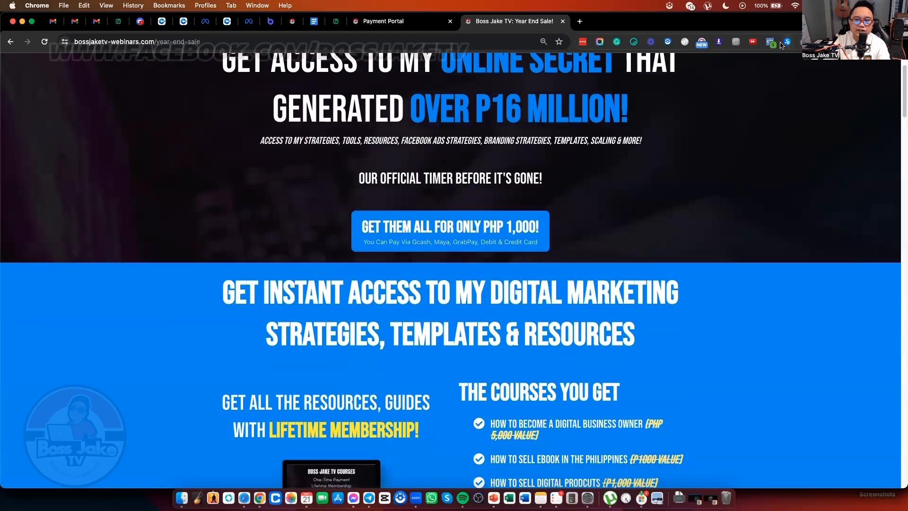
Step: Check the Year End Sale page's Meta pixel, then open checkout for the PHP 1,000 offer
click(770, 42)
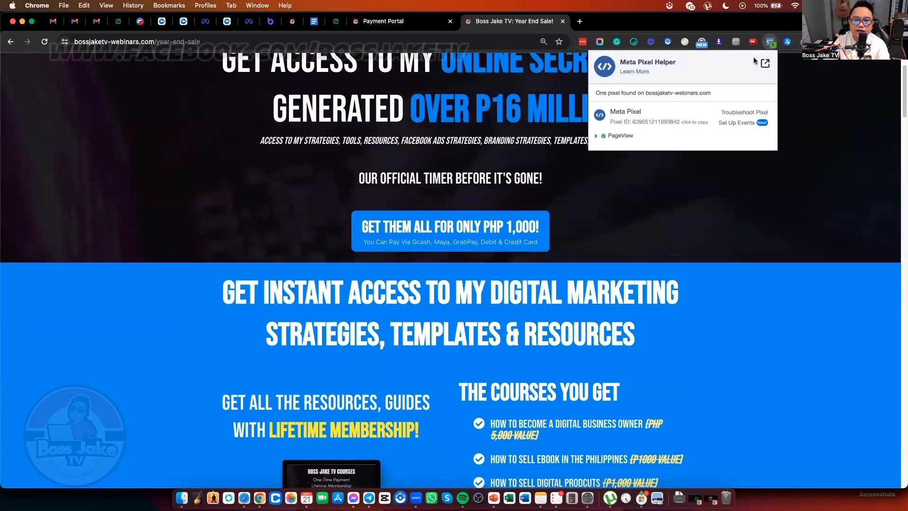
scroll(696, 277, down, 2)
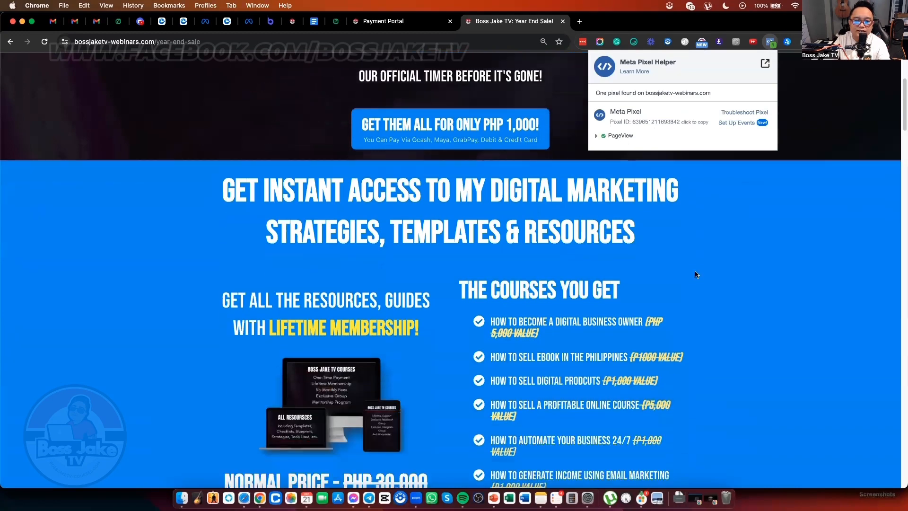
scroll(697, 277, up, 2)
click(474, 245)
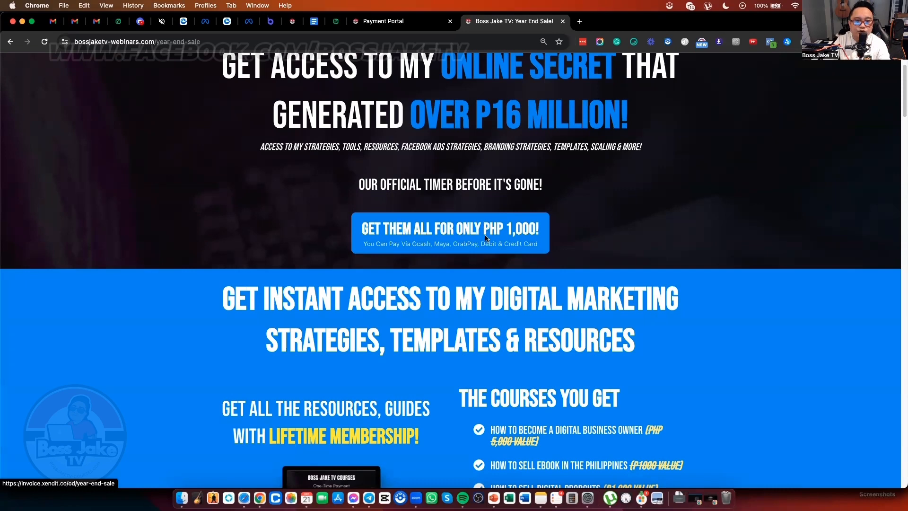
click(483, 233)
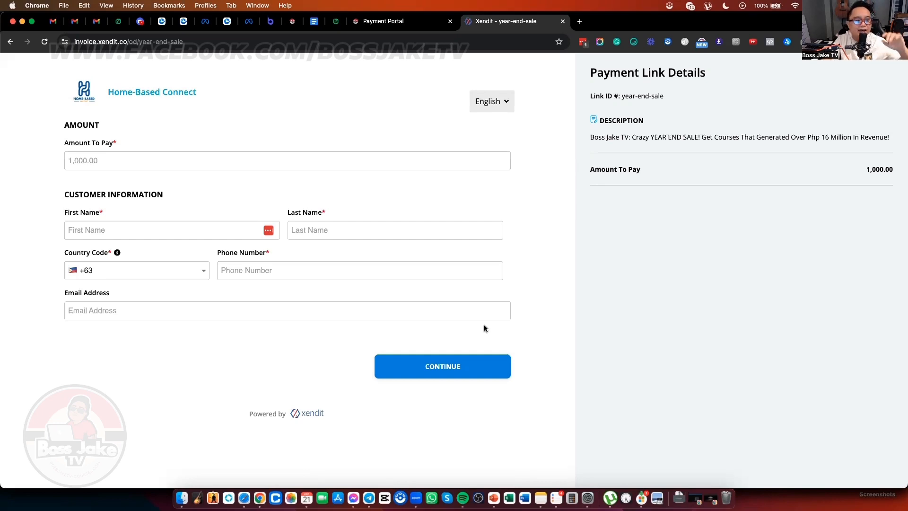
Step: Compare the Payment Portal and Xendit payment form tabs, then return to Payment Portal and show all windows
click(388, 21)
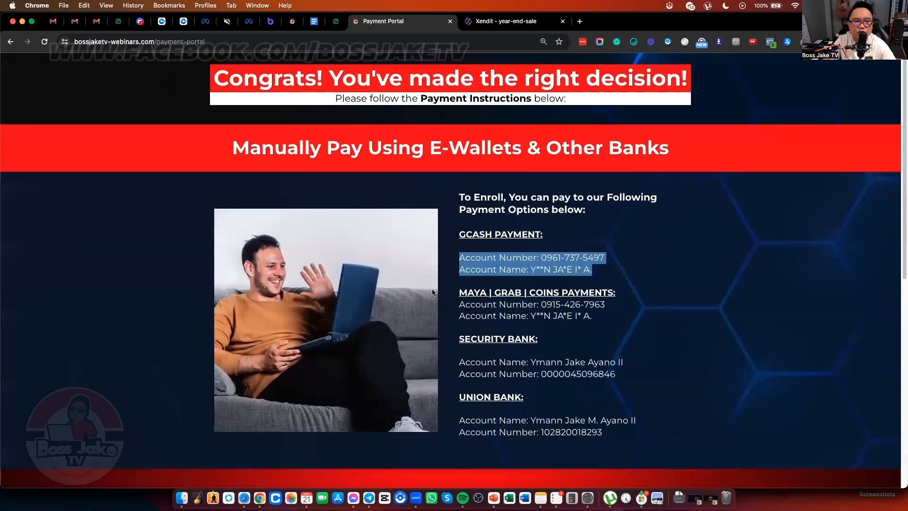
click(501, 21)
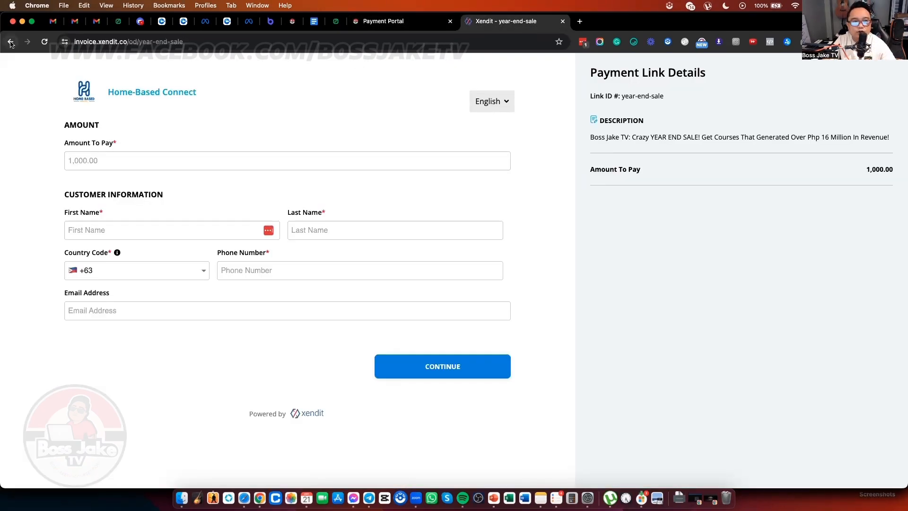
scroll(415, 252, down, 15)
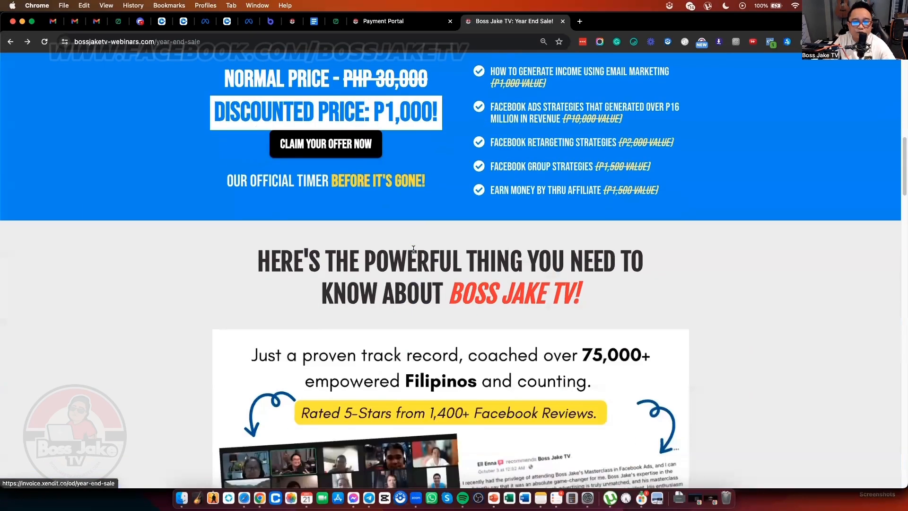
scroll(415, 252, down, 15)
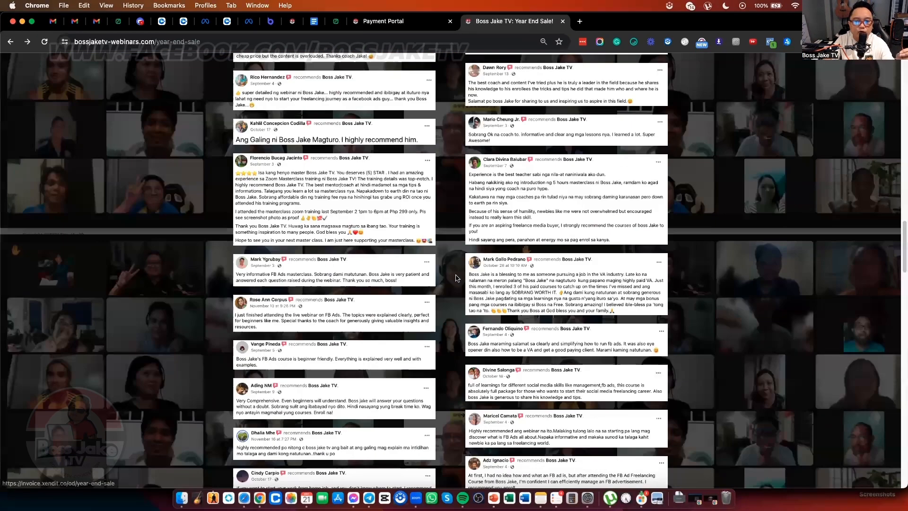
scroll(457, 275, down, 6)
scroll(457, 276, up, 3)
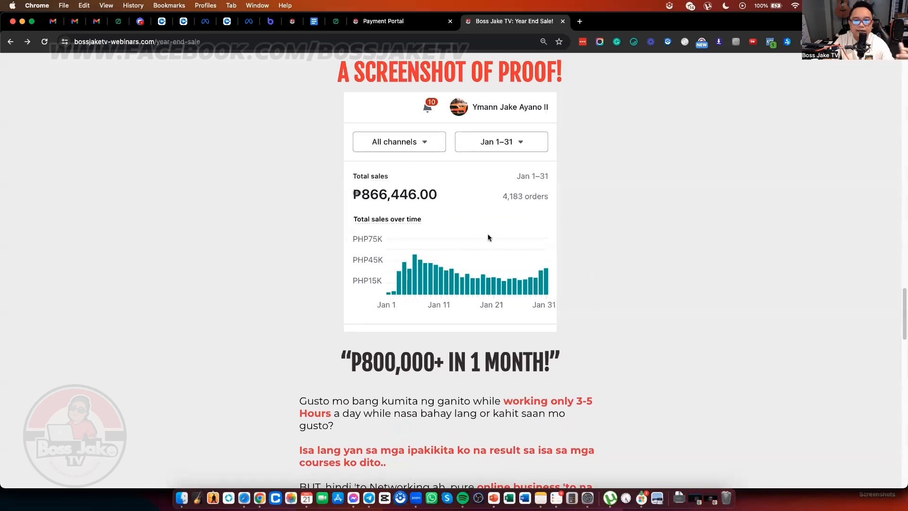
scroll(489, 237, down, 1)
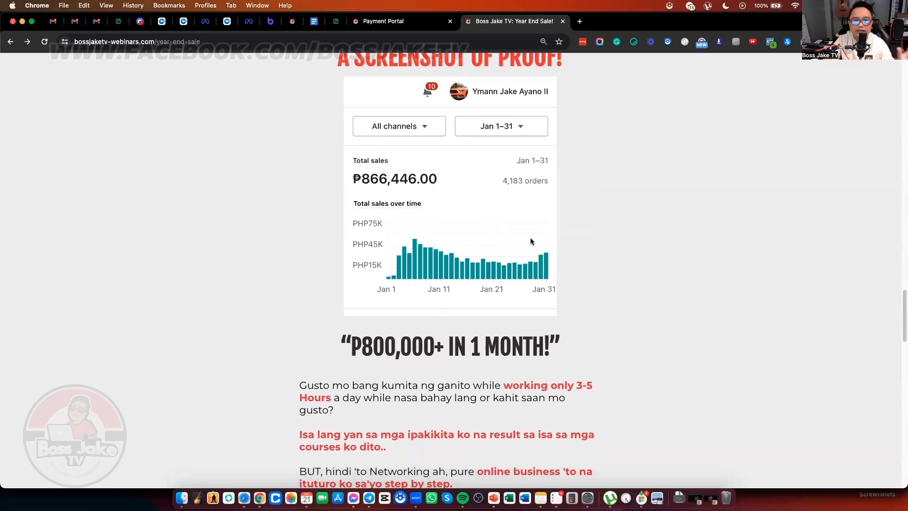
scroll(536, 239, up, 1)
scroll(536, 238, down, 20)
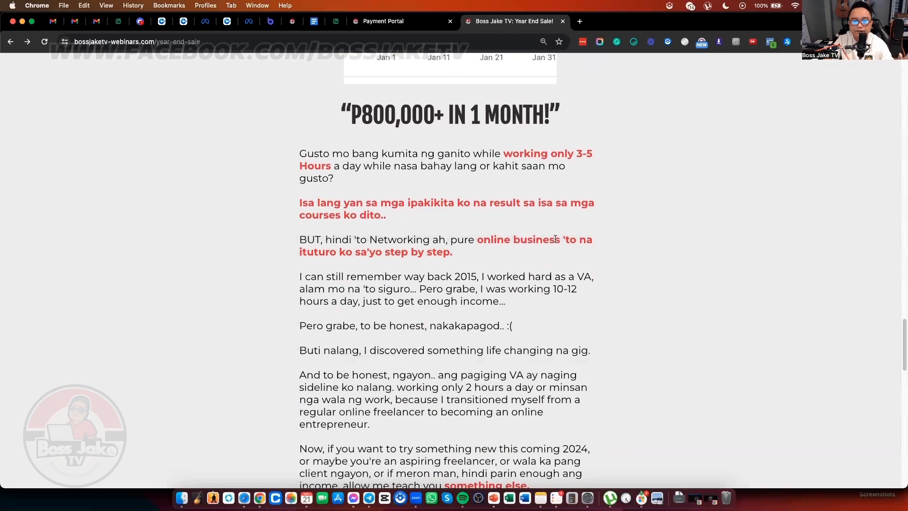
scroll(560, 239, up, 5)
scroll(559, 238, down, 5)
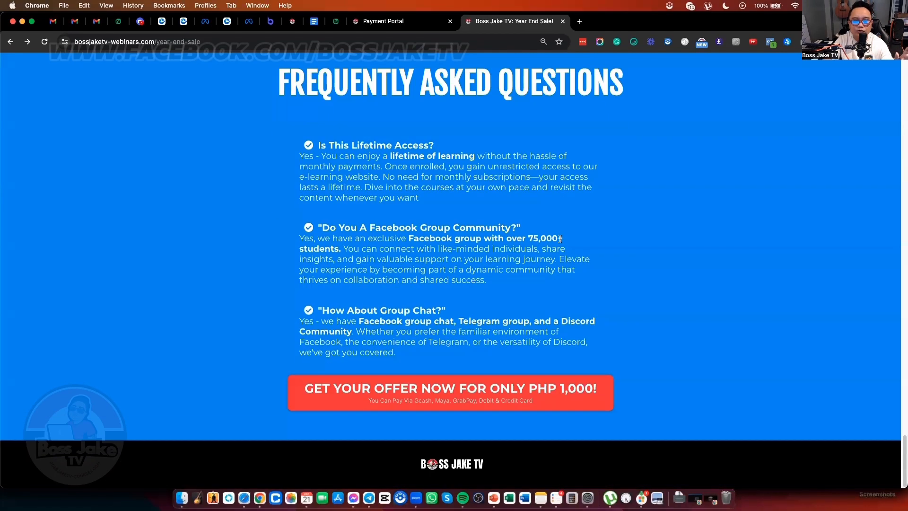
scroll(585, 240, up, 20)
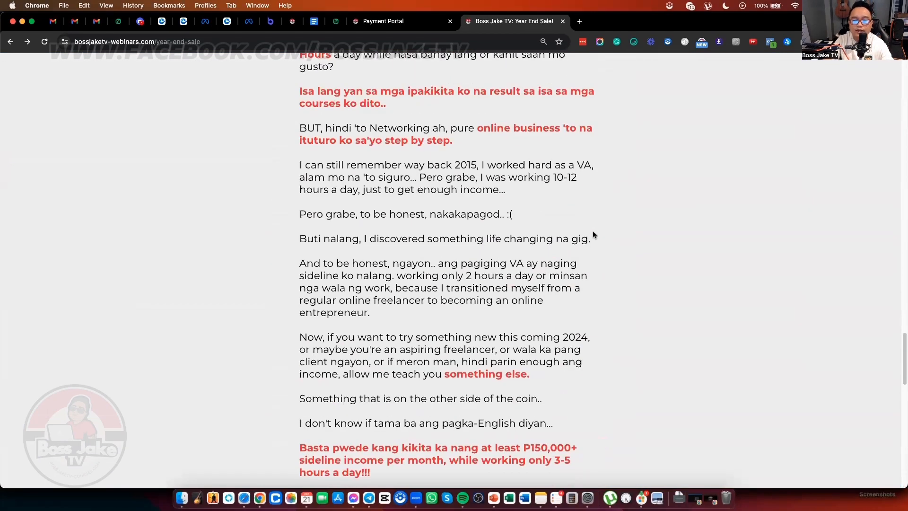
scroll(593, 228, up, 3)
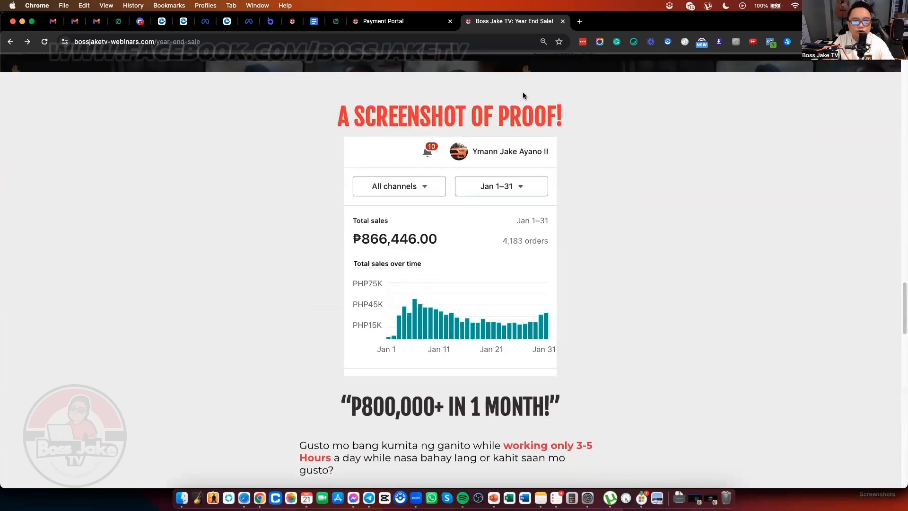
click(382, 20)
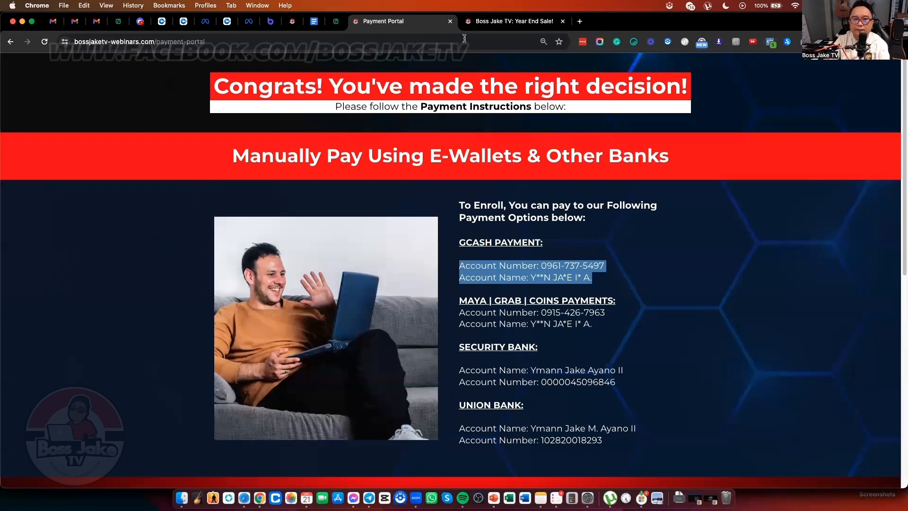
key(ctrl+Up)
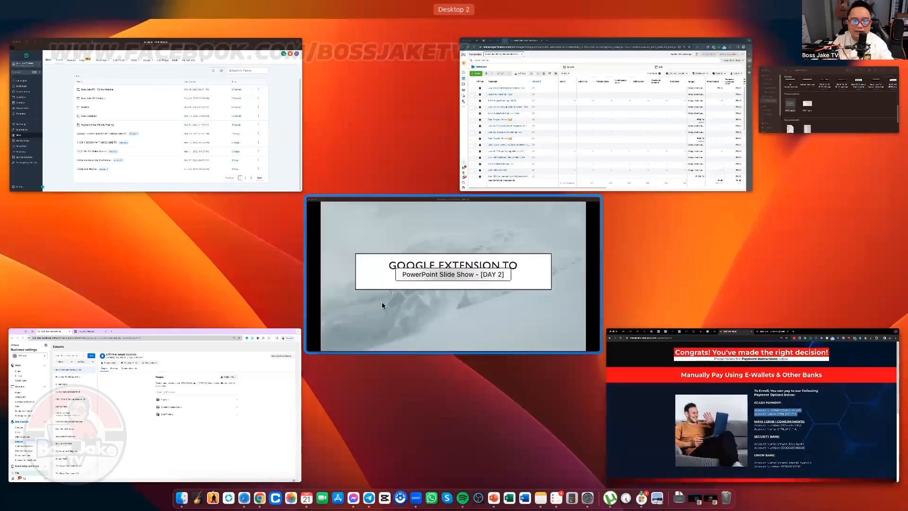
Step: Open the 3-Day LIVE FB Ads Freelancing Masterclass funnel in the Boss Jake TV - FB Ads Webinar folder
click(225, 139)
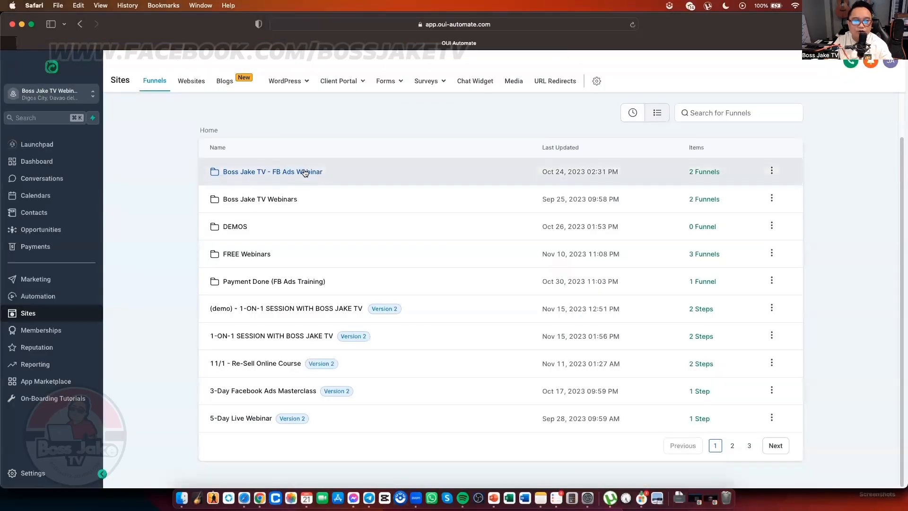
click(305, 173)
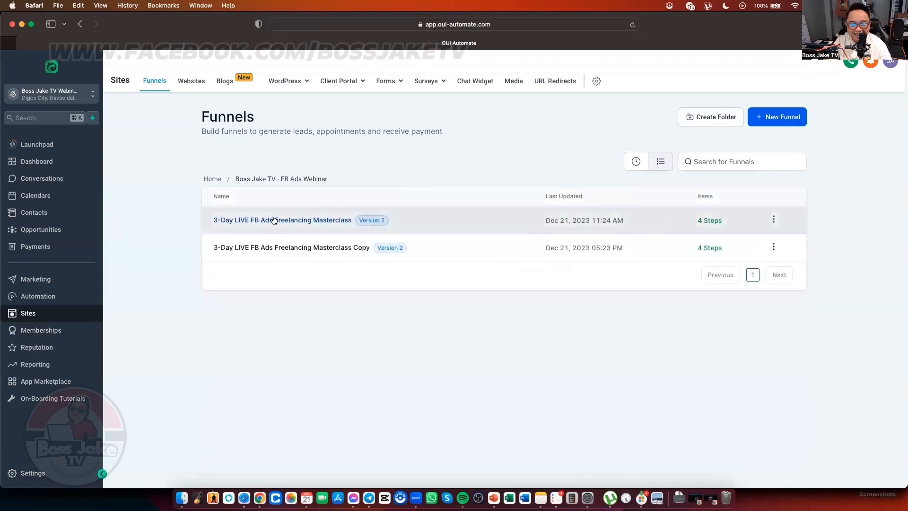
click(298, 221)
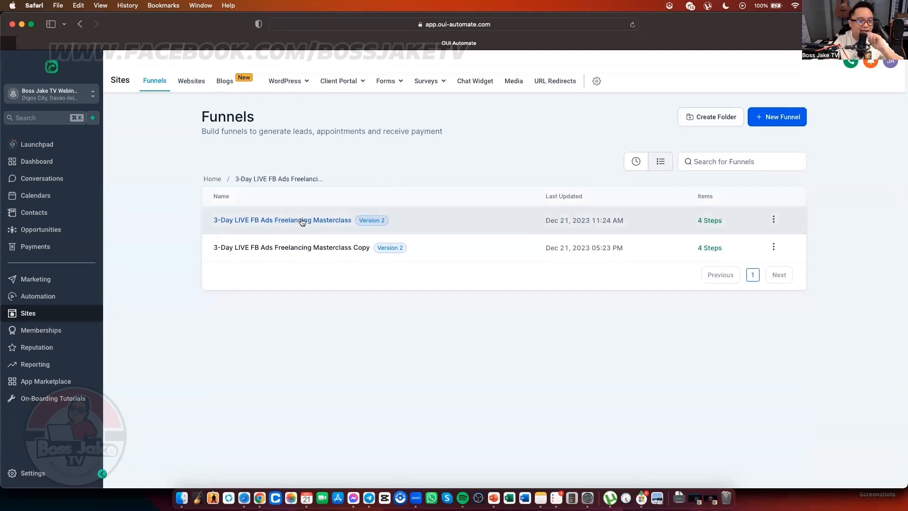
click(303, 221)
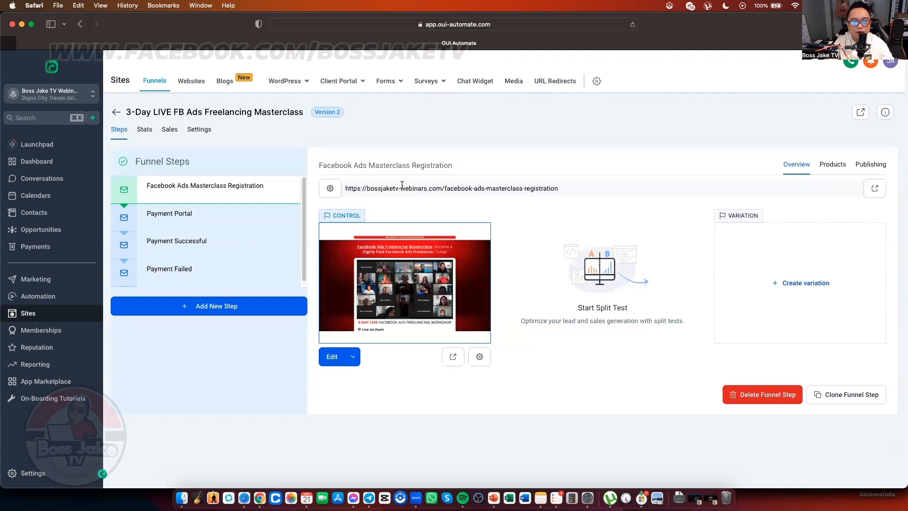
Step: Select the Payment Successful step's page address and switch back to the Chrome Payment Portal
click(194, 214)
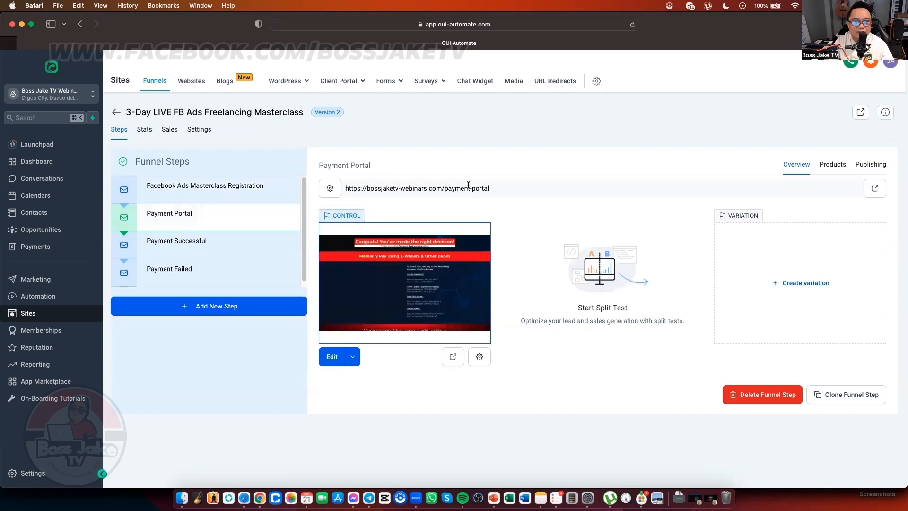
click(211, 240)
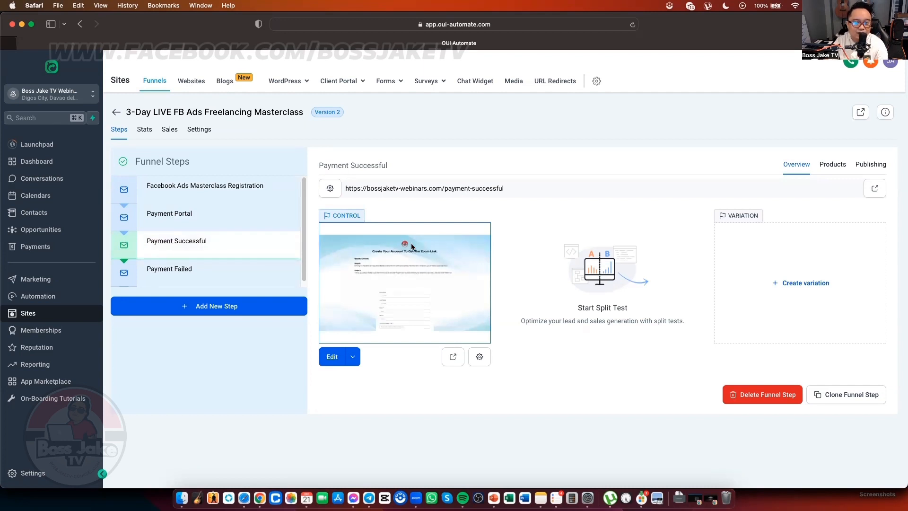
triple_click(431, 189)
key(super+c)
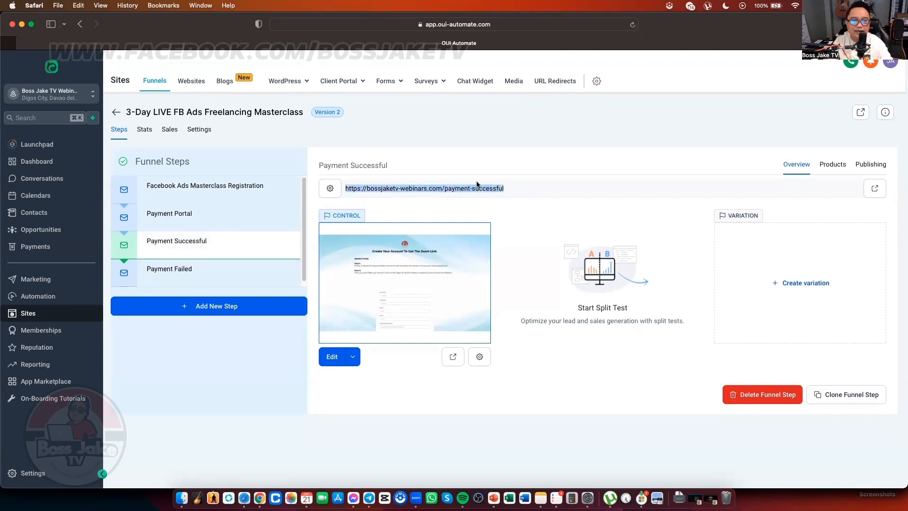
key(ctrl+Up)
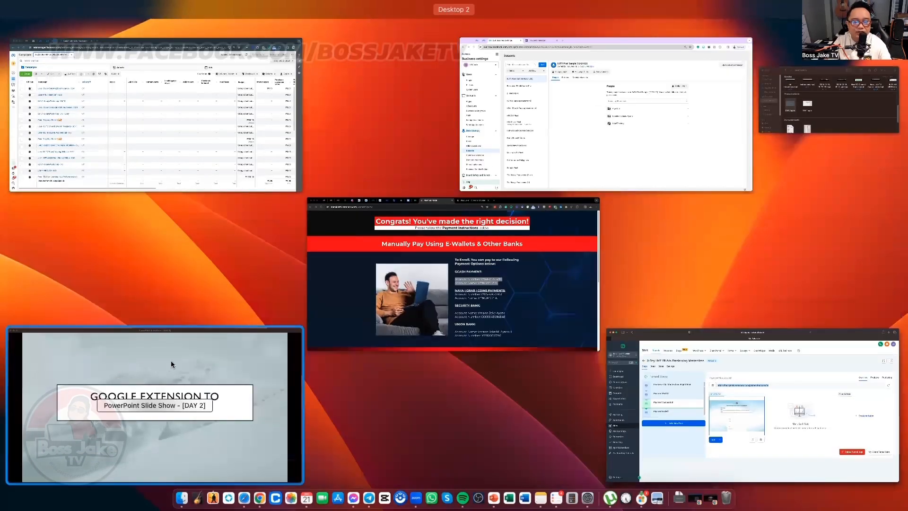
click(481, 269)
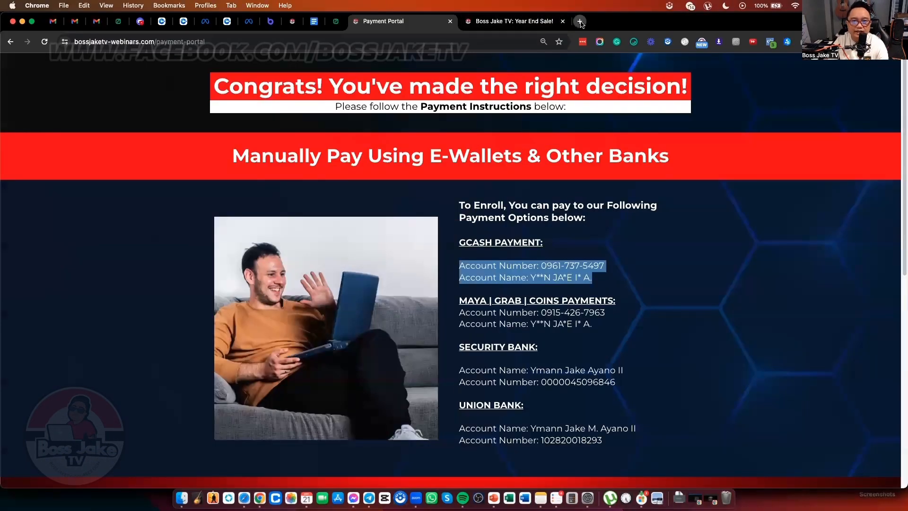
Step: Load the copied payment-successful URL in a new tab and check its Meta pixel events
click(581, 21)
key(super+v)
key(Return)
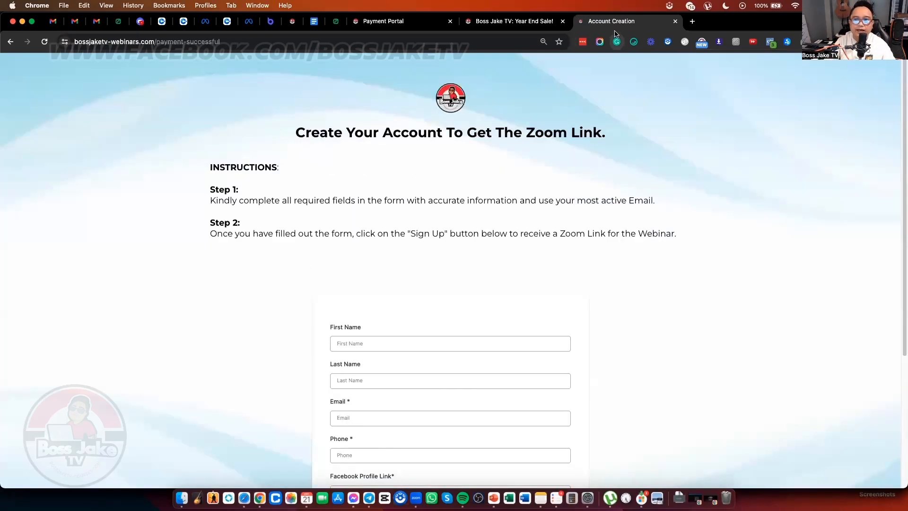
click(770, 42)
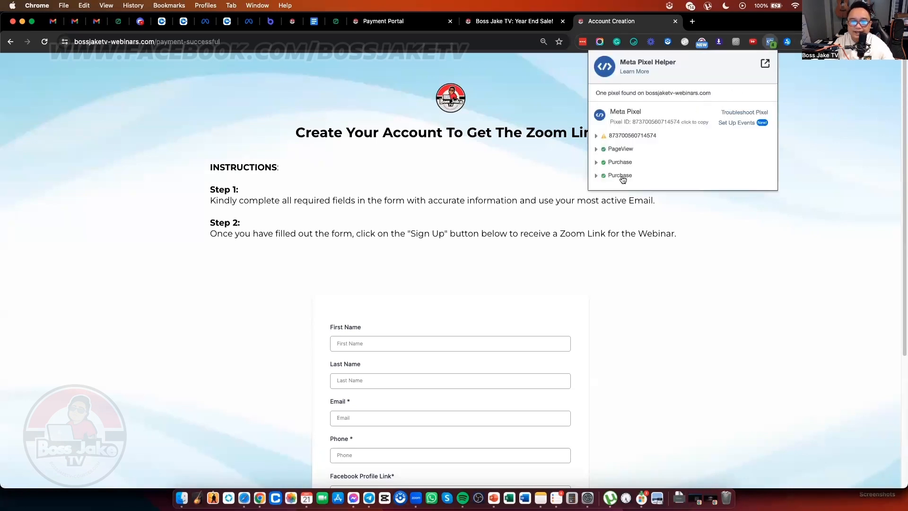
click(762, 234)
Step: Scroll the Account Creation page, recheck its PageView and Purchase events, then show all windows
scroll(449, 190, down, 1)
scroll(407, 313, down, 5)
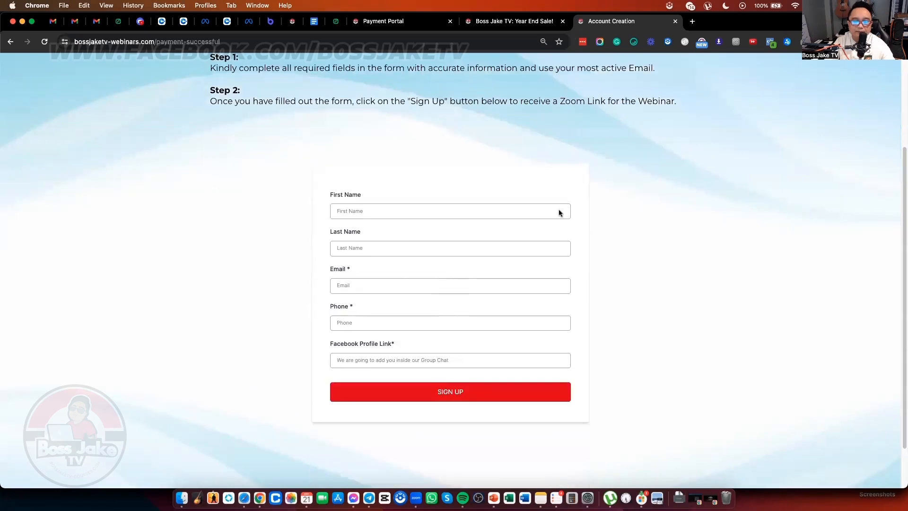
click(769, 44)
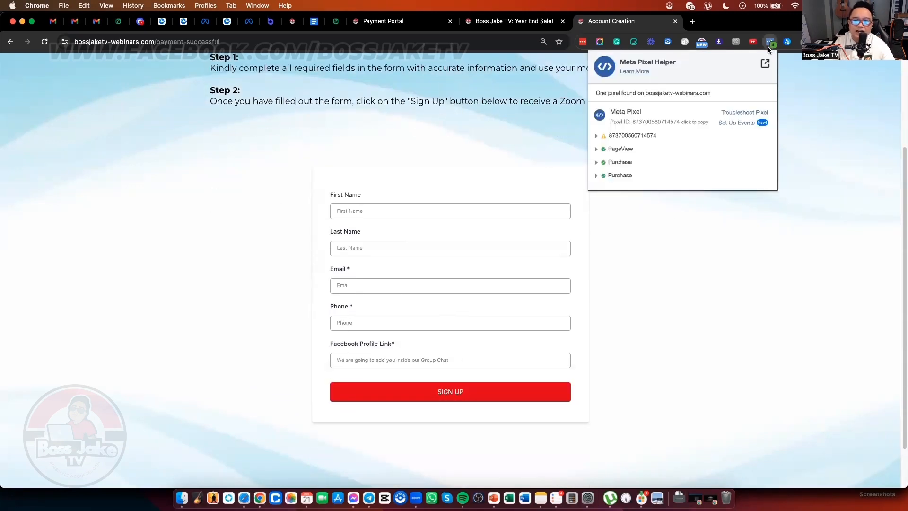
click(564, 164)
key(ctrl+Up)
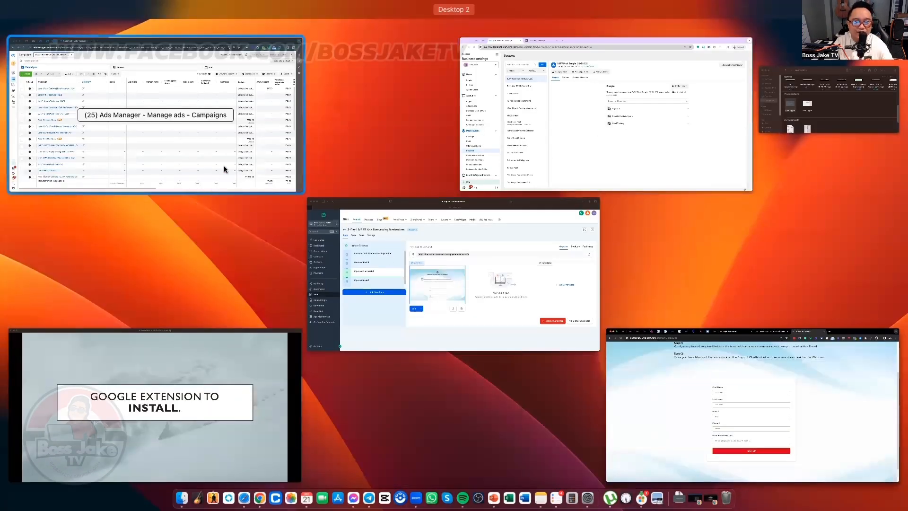
Step: Browse the other ad accounts' campaign lists in Ads Manager, then return to the original account
click(225, 169)
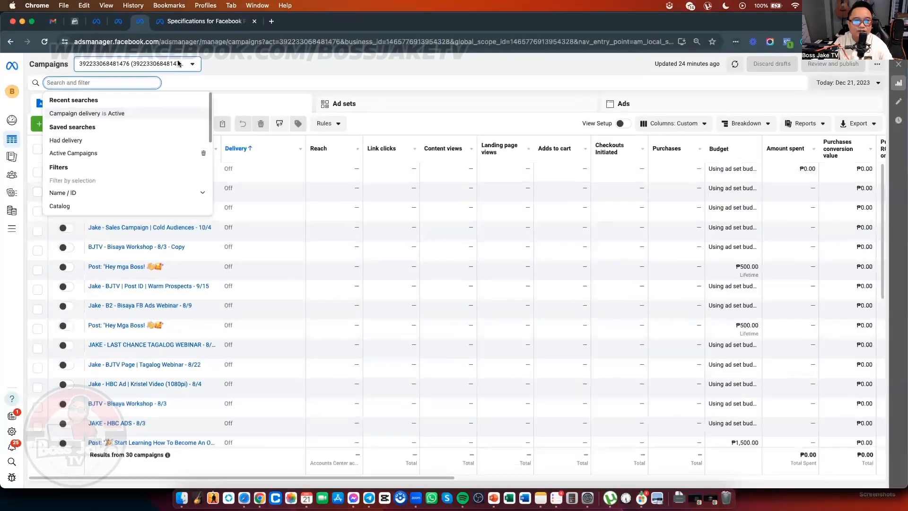
click(137, 23)
click(138, 24)
click(110, 25)
click(109, 25)
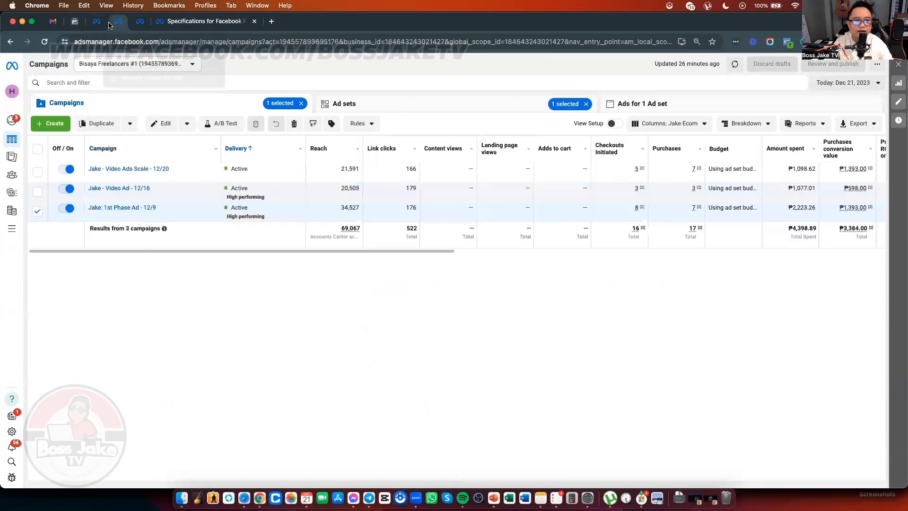
click(141, 24)
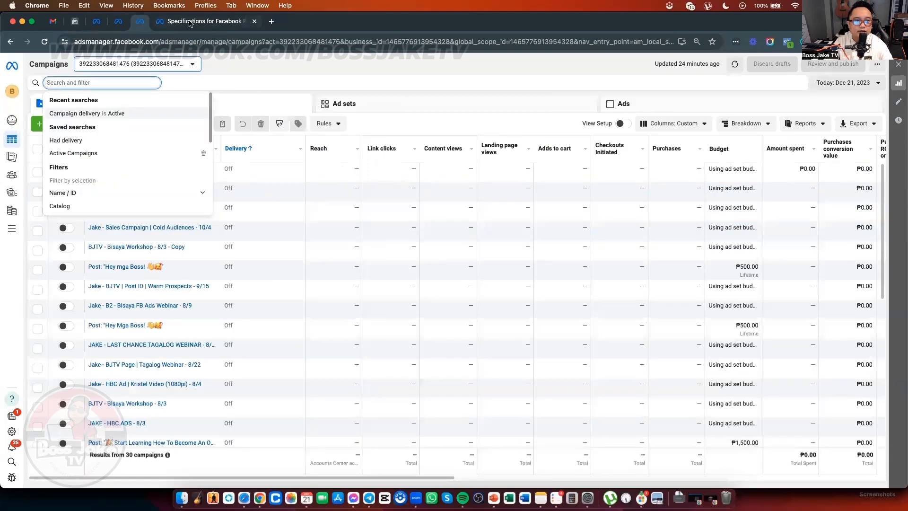
click(190, 23)
click(141, 23)
click(291, 61)
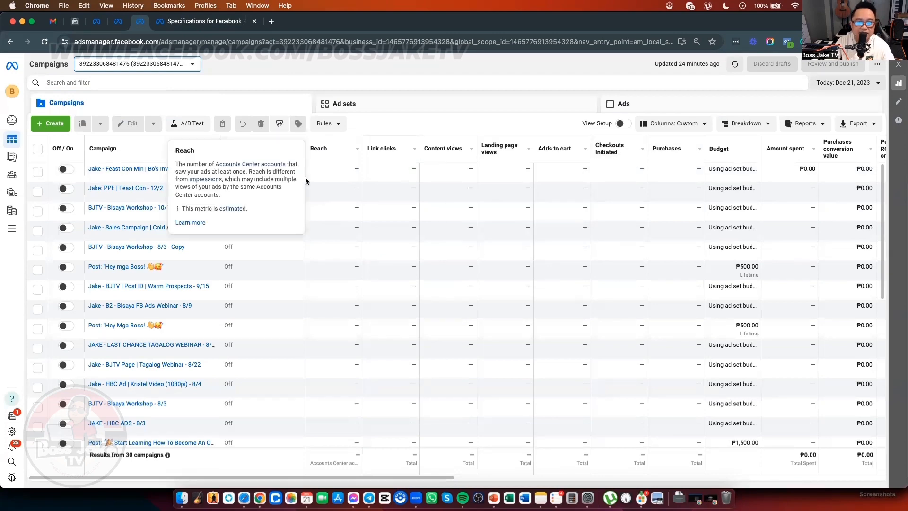
Step: Select the top campaign and list its ad sets, Business Niches and Advantage+ Min Key Cities
click(359, 177)
click(463, 106)
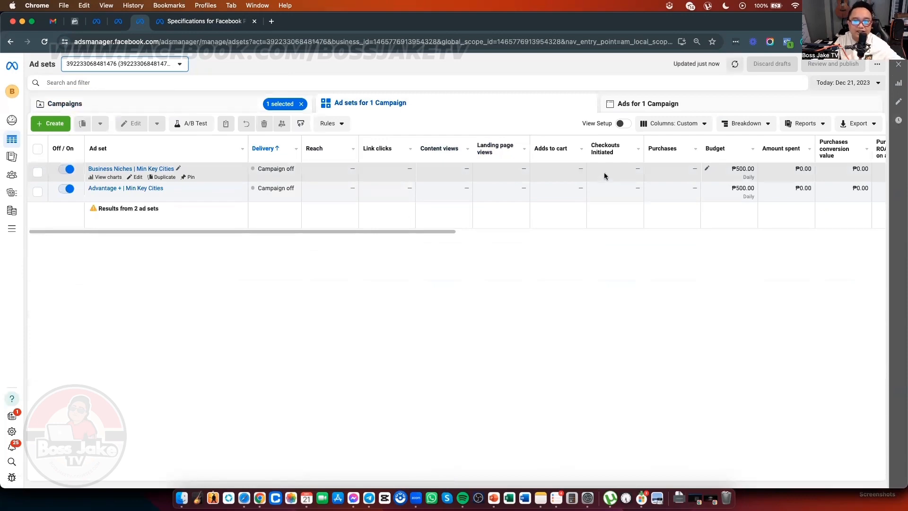
key(ctrl+Up)
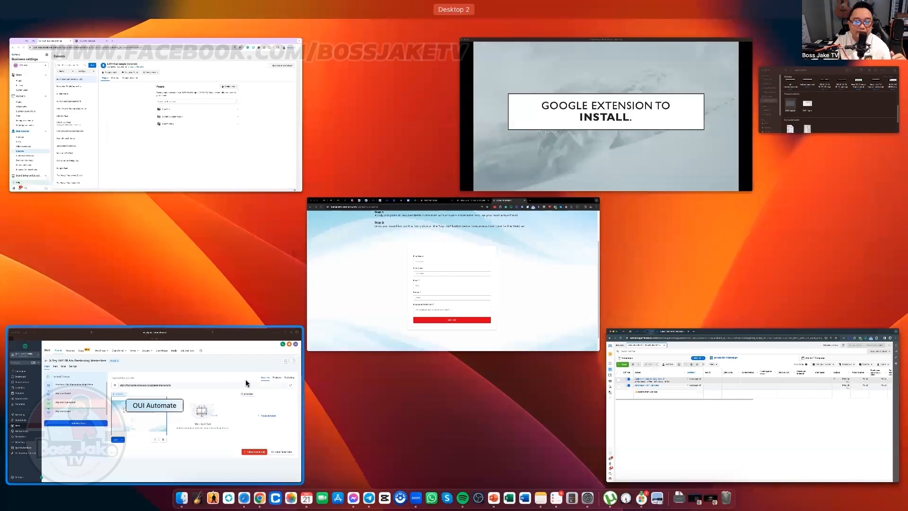
Step: Bring the Day 2 PowerPoint slide show forward and advance it to 'How to Create a Pixel'
click(246, 383)
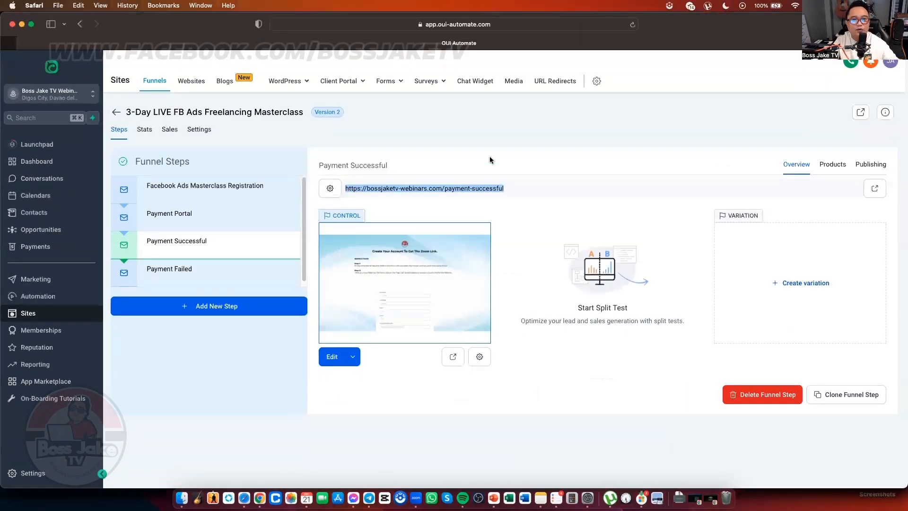
key(ctrl+Up)
click(673, 102)
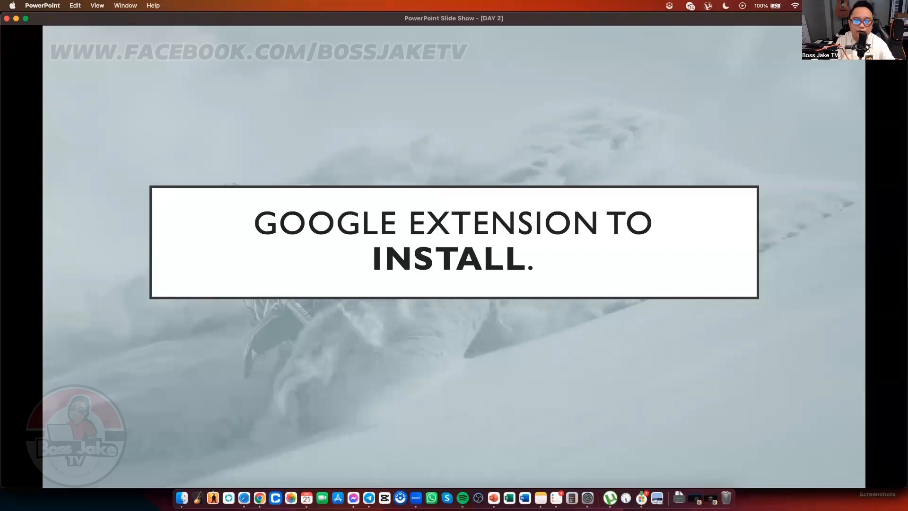
key(Right)
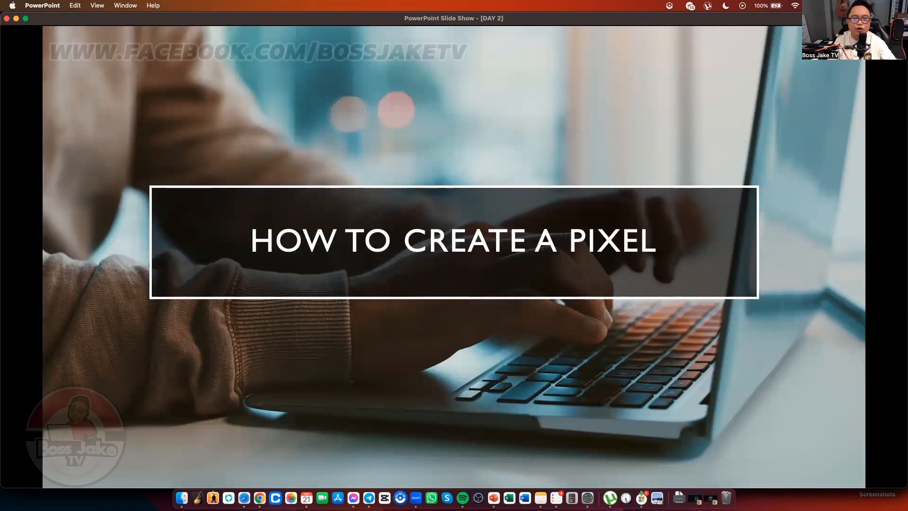
key(Right)
key(Left)
key(Right)
key(Left)
key(ctrl+Up)
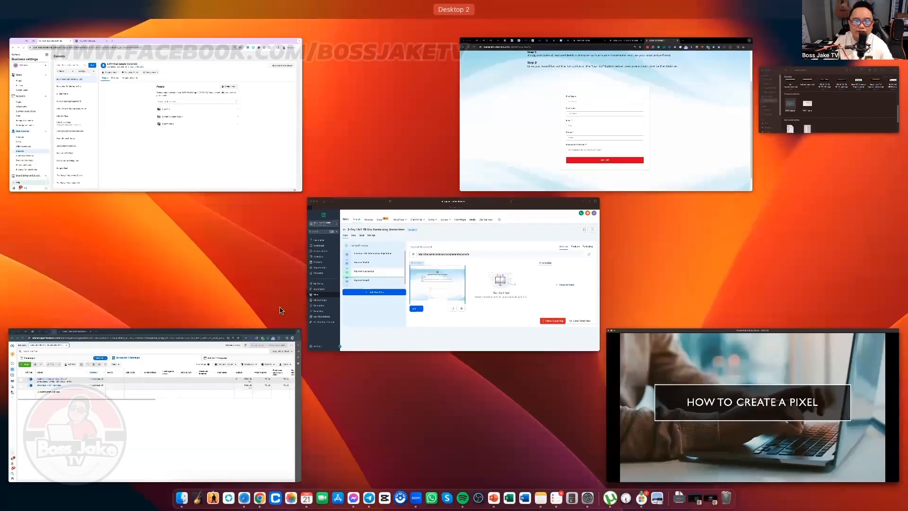
Step: Maximize Business Settings and reset the Datasets page zoom to 100%
click(199, 120)
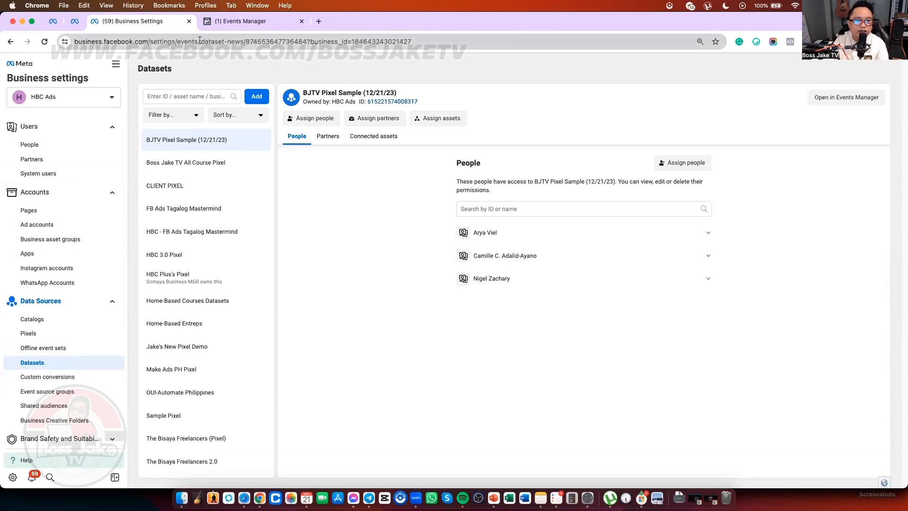
drag(178, 41, 76, 41)
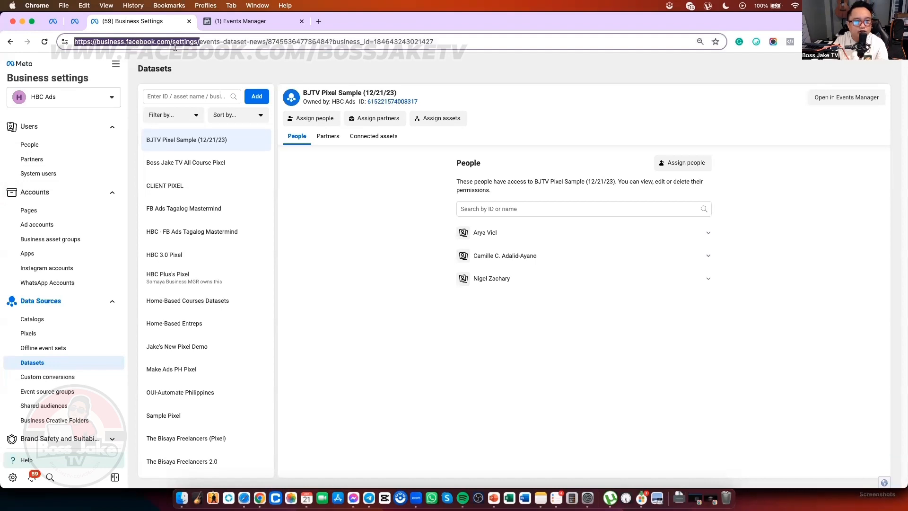
key(super+equal)
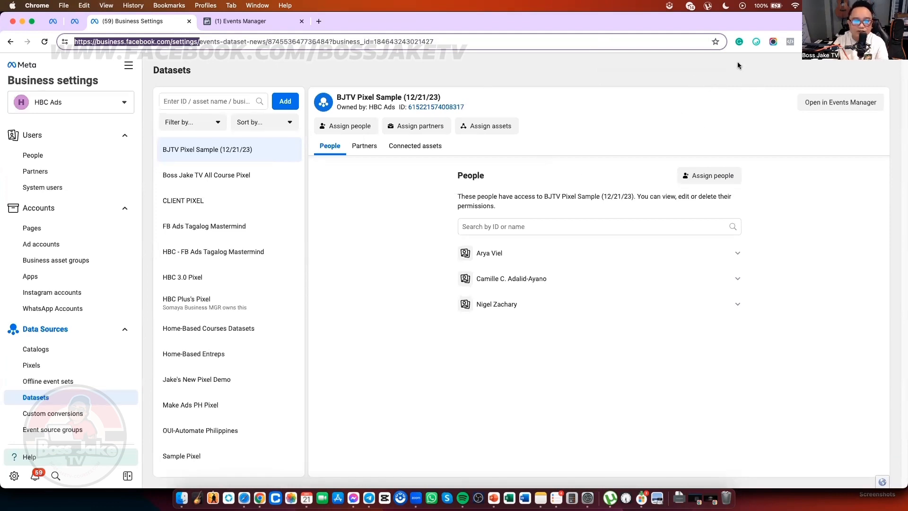
click(714, 86)
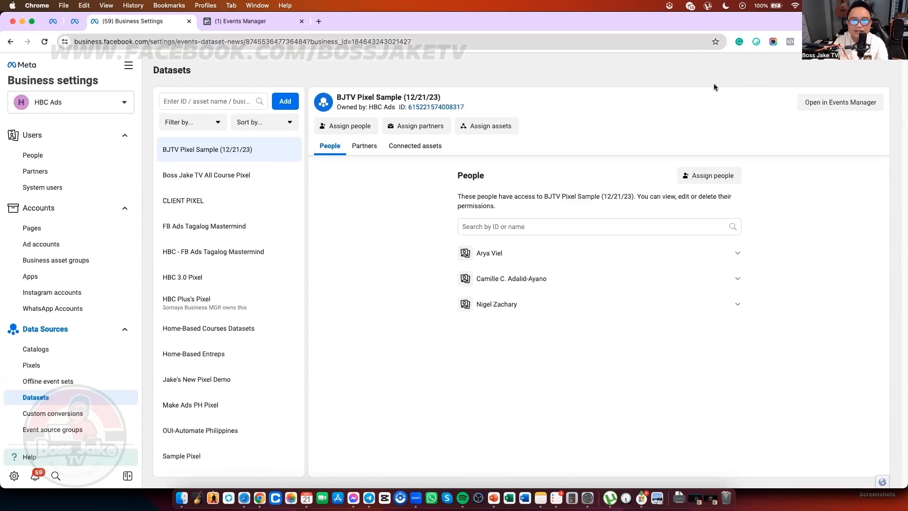
key(super+minus)
key(super+minus)
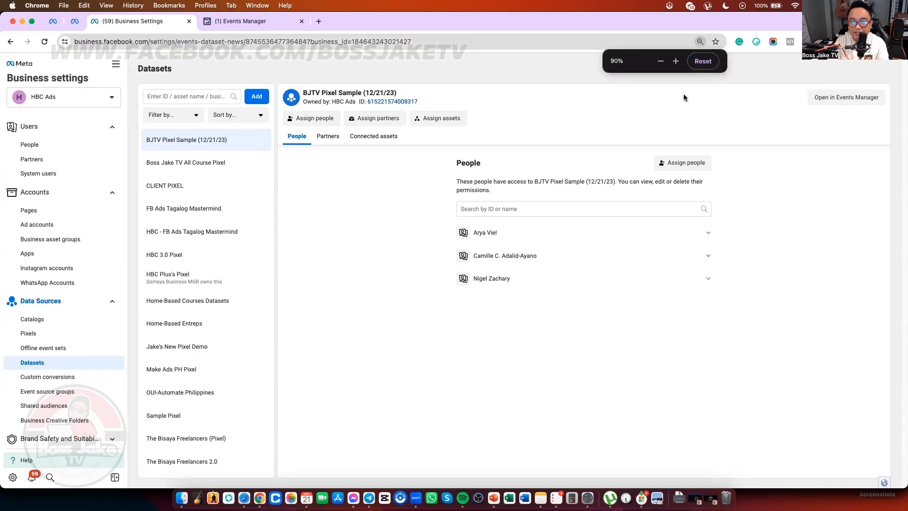
key(super+equal)
key(super+equal)
key(super+equal)
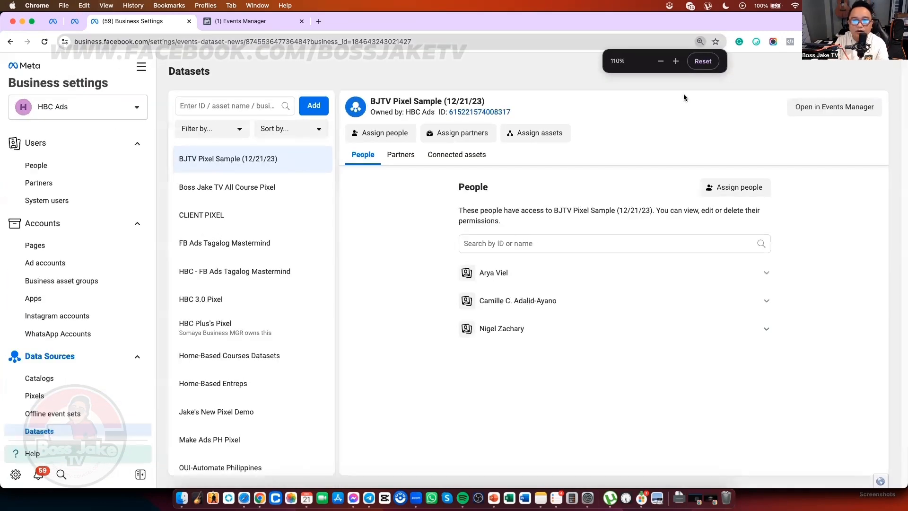
key(super+minus)
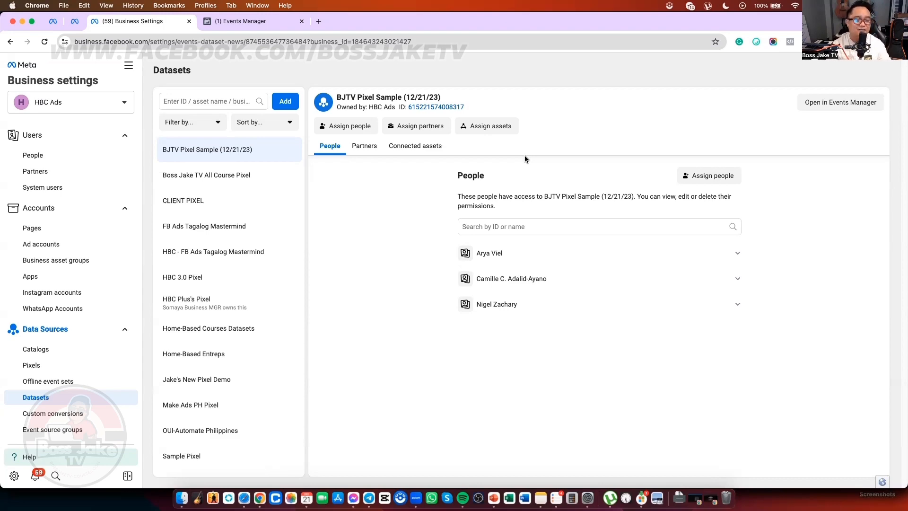
key(ctrl+Up)
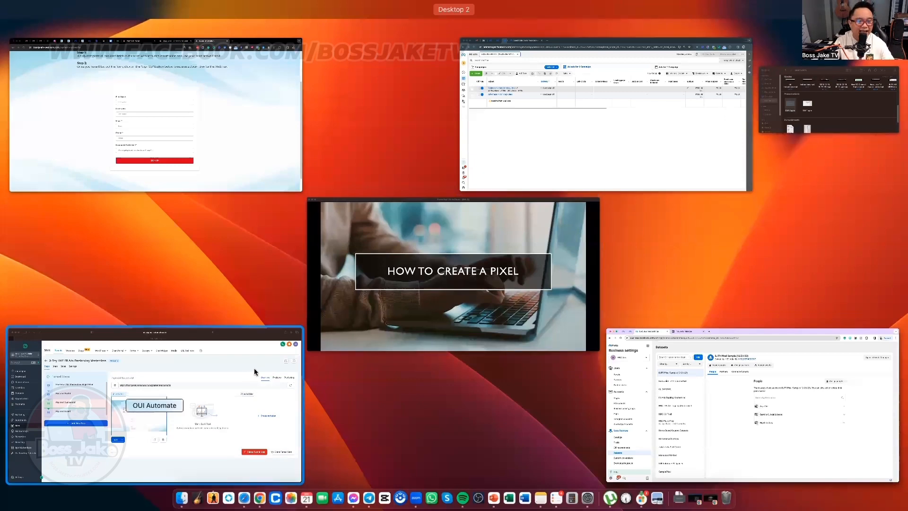
Step: Return to OUI Automate's Funnels list and open the original Masterclass funnel
click(480, 233)
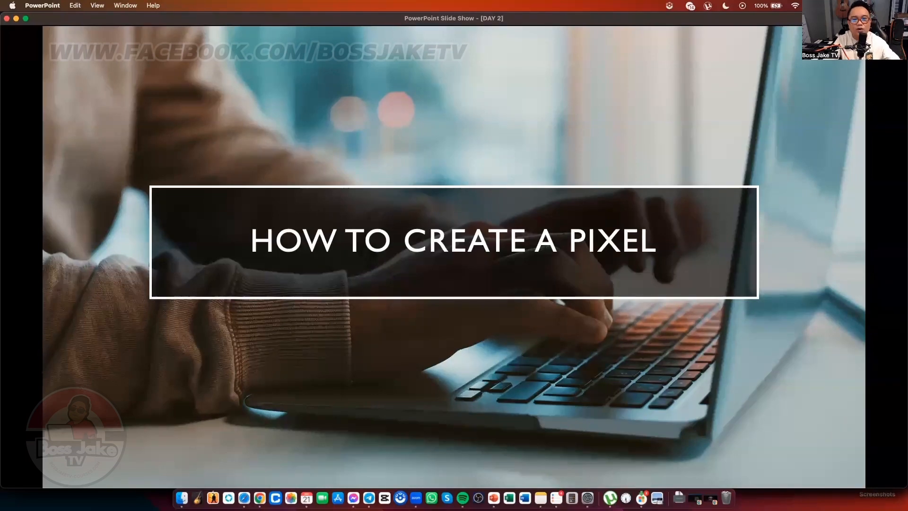
key(ctrl+Up)
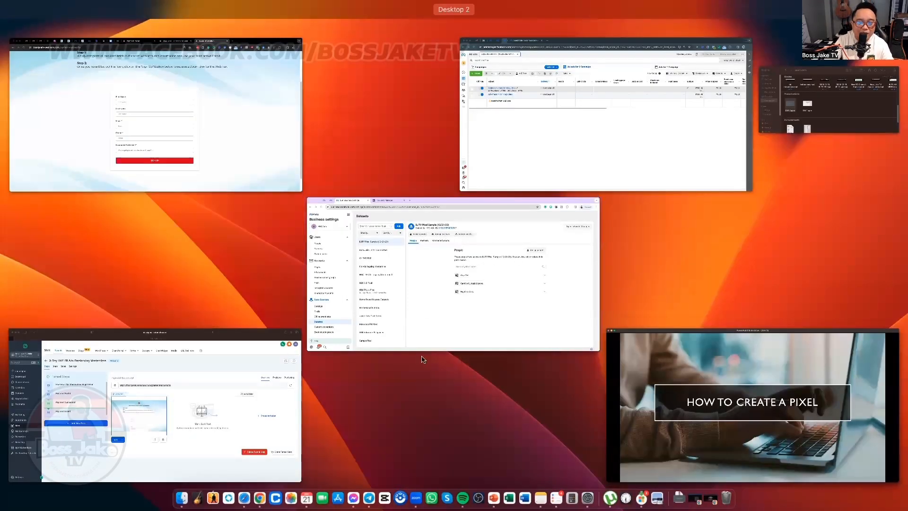
click(231, 395)
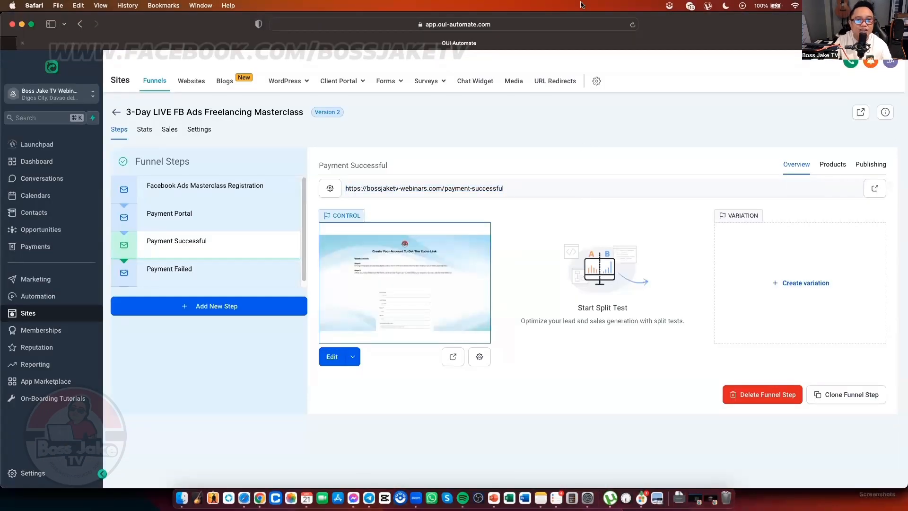
click(116, 113)
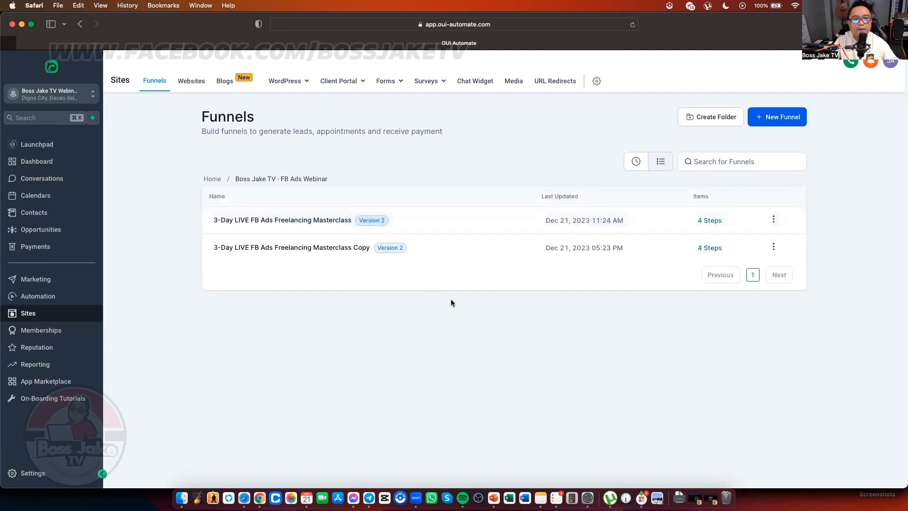
click(297, 222)
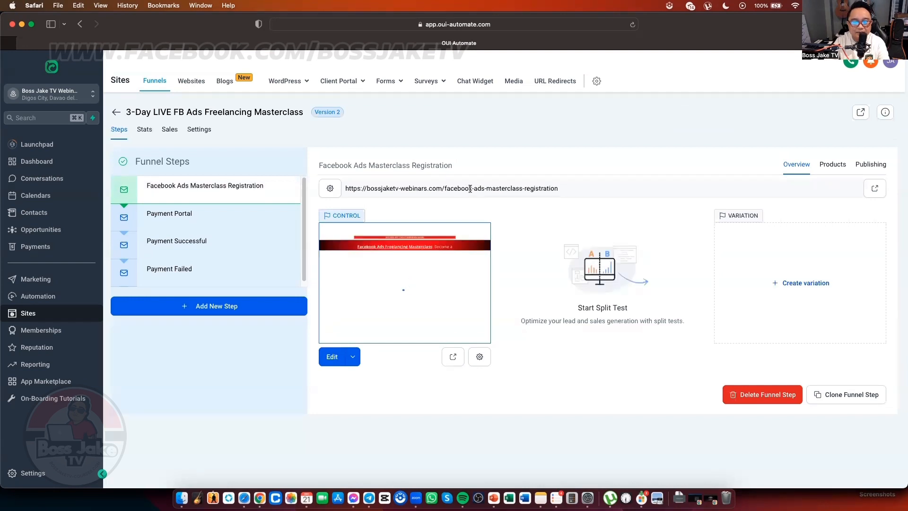
Step: Copy the Facebook Ads Masterclass Registration step's URL and load it live in a new tab
triple_click(470, 188)
key(super+c)
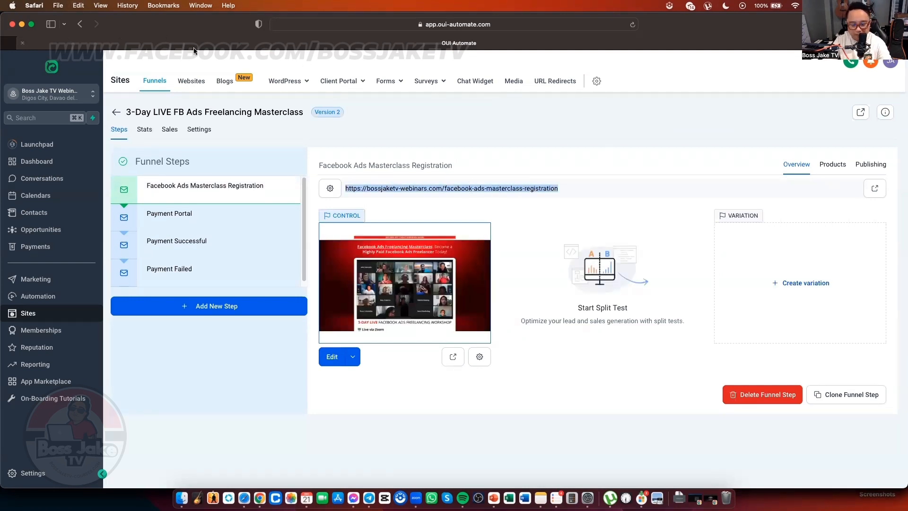
key(super+t)
key(super+v)
key(Return)
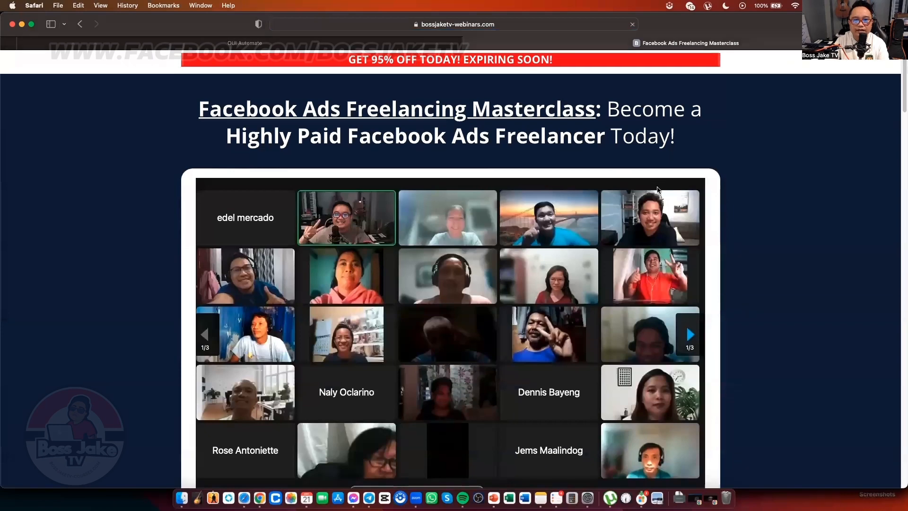
Step: Review the live registration page, close its tab, and return to the Boss Jake TV - FB Ads Webinar funnels
scroll(658, 190, down, 5)
scroll(658, 189, down, 20)
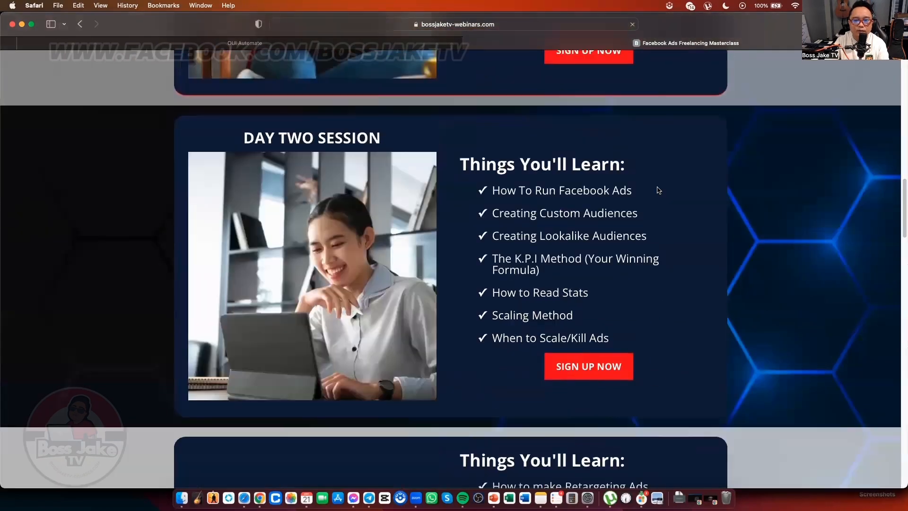
scroll(659, 190, down, 3)
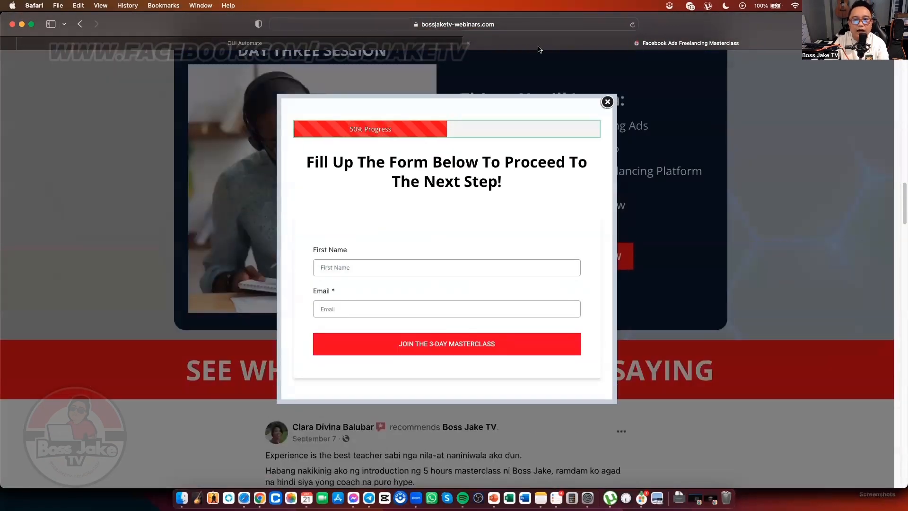
click(469, 43)
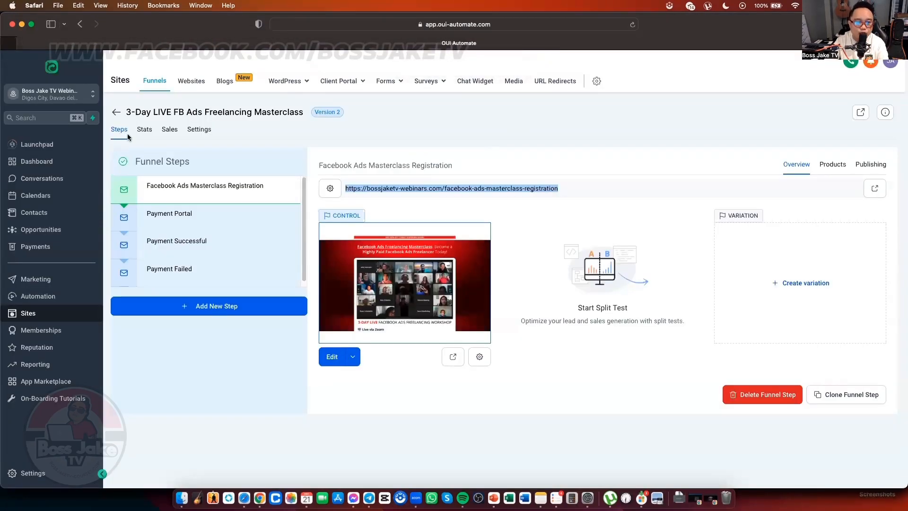
click(116, 112)
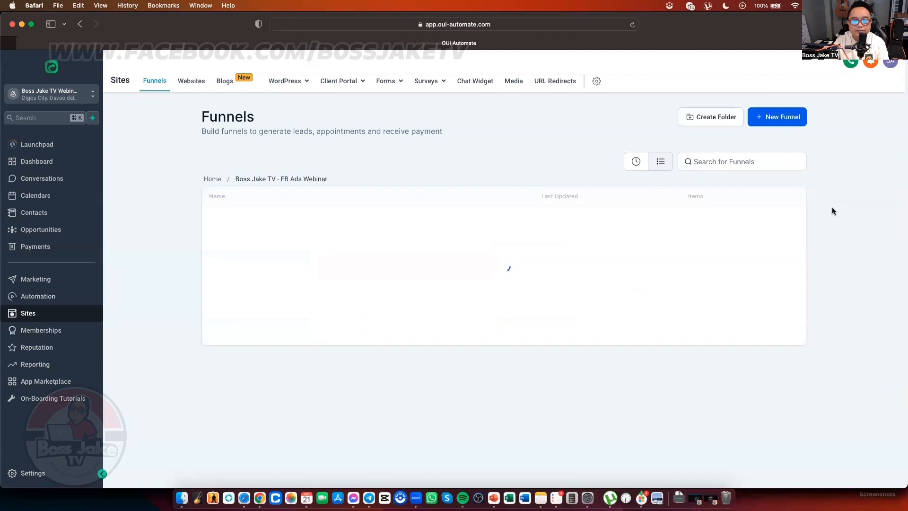
Step: Clone the Masterclass funnel as '3-Day LIVE FB Ads Freelancing (DEMO ACCOUNT)' and open the clone
click(774, 220)
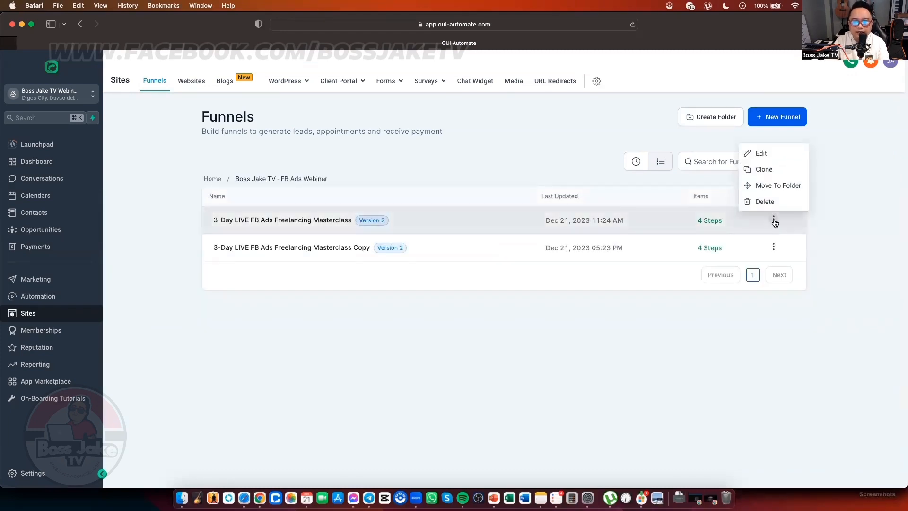
click(765, 170)
click(420, 249)
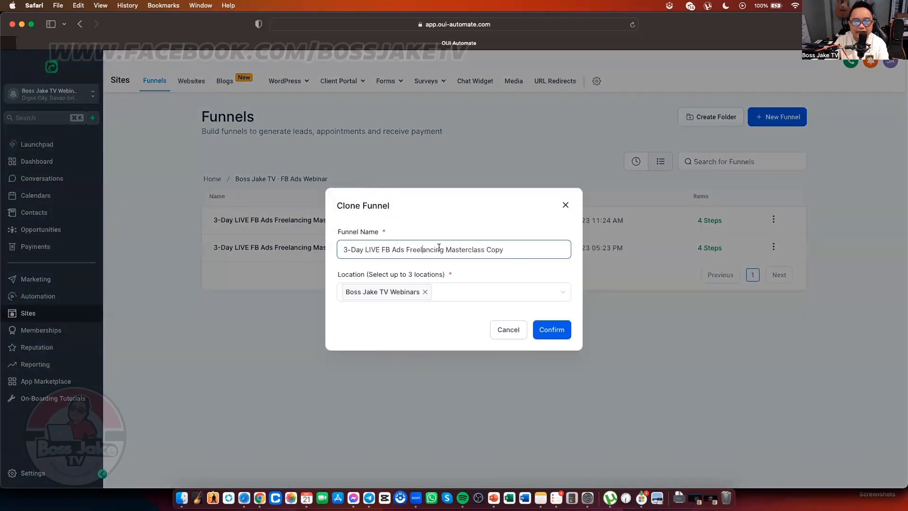
drag(445, 250, 530, 250)
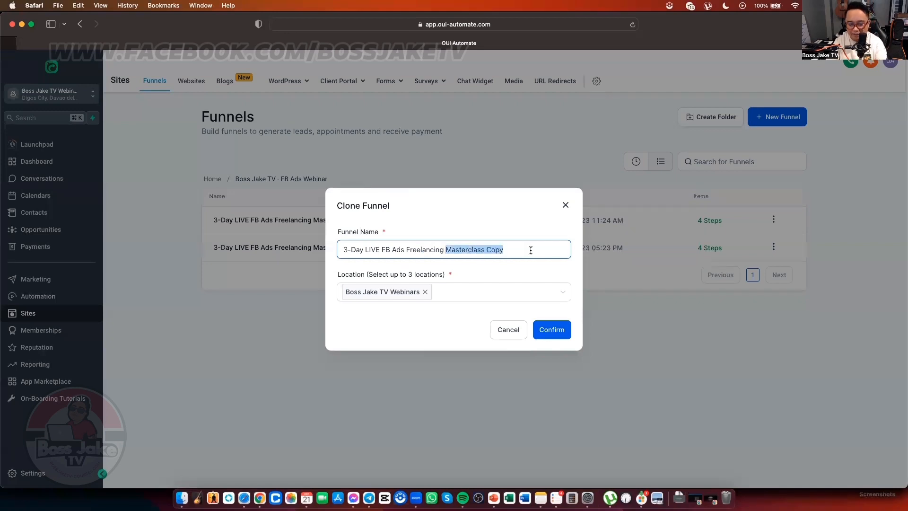
text(9)
text(DEMO ACCOU)
text(NT))
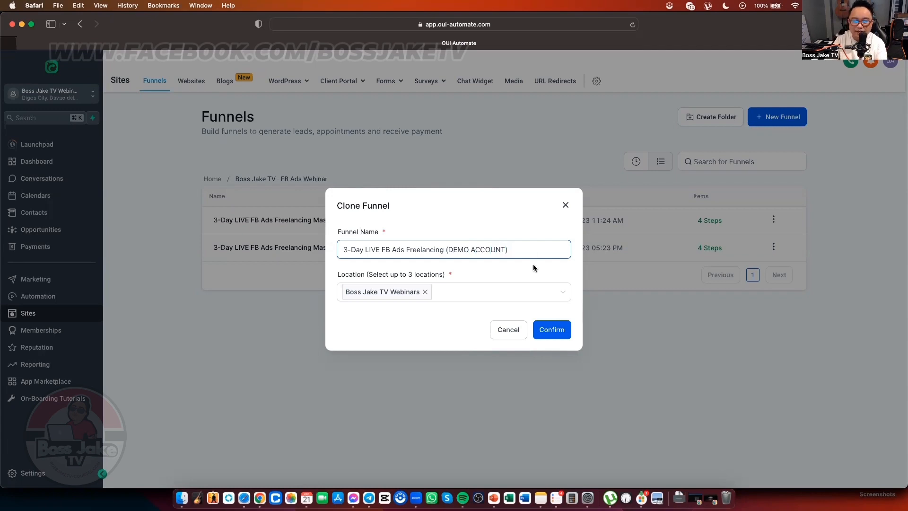
click(552, 330)
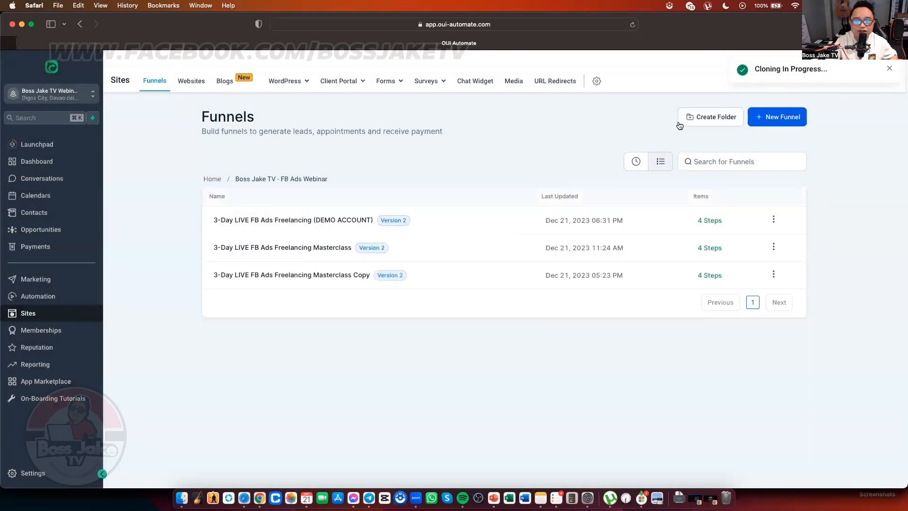
click(358, 226)
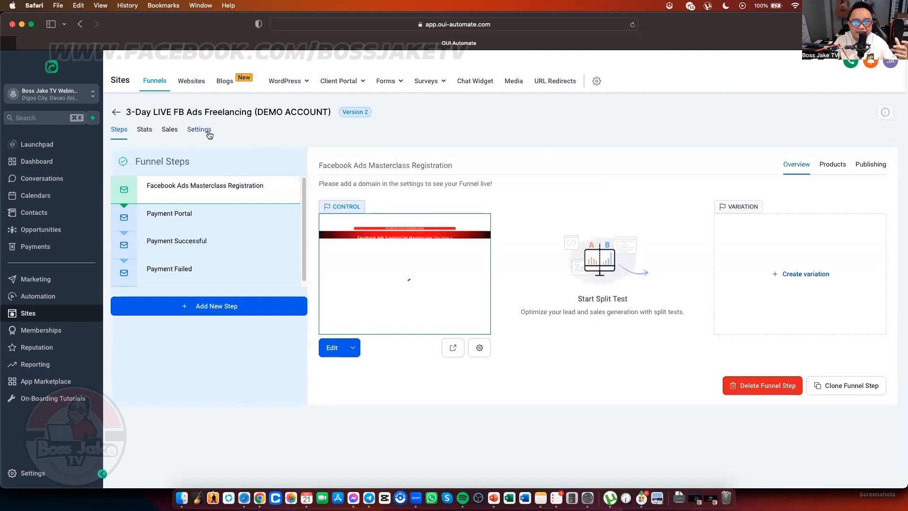
Step: Choose bossjaketv-webinars.com as the DEMO ACCOUNT funnel's domain in its settings
click(209, 134)
click(664, 197)
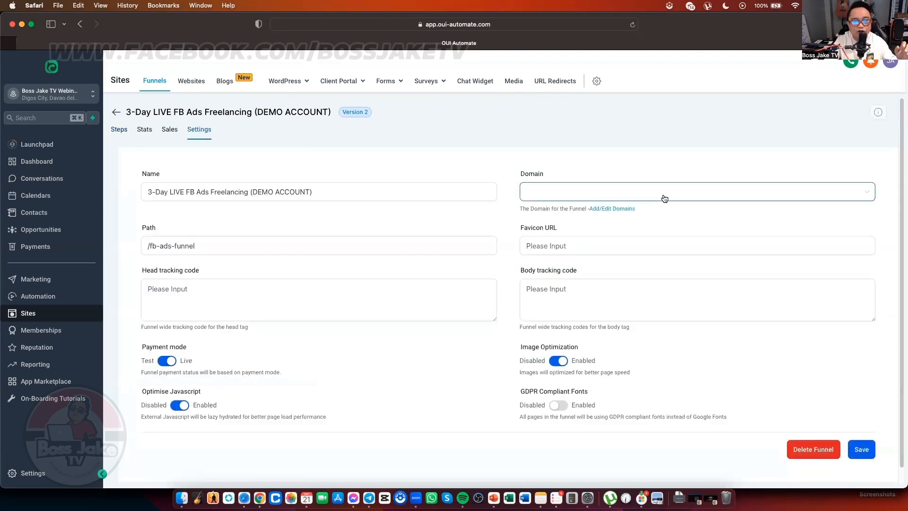
click(664, 198)
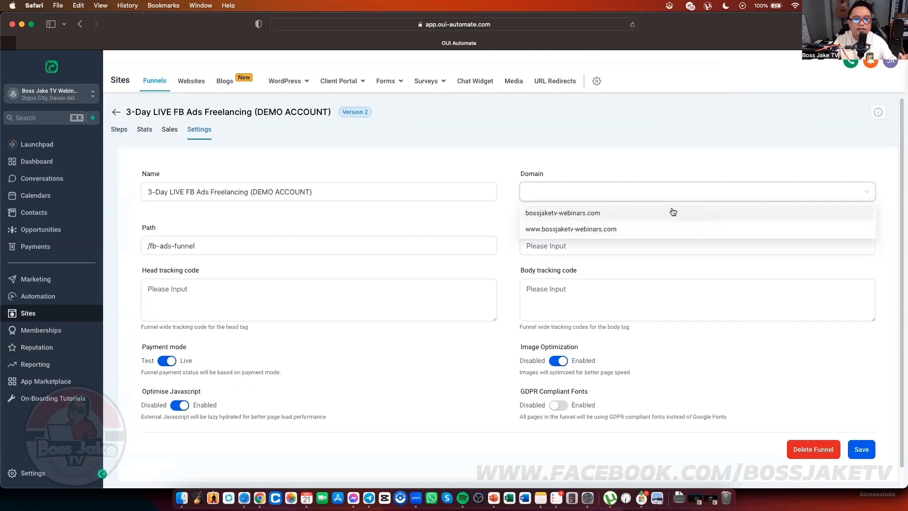
click(588, 213)
click(590, 246)
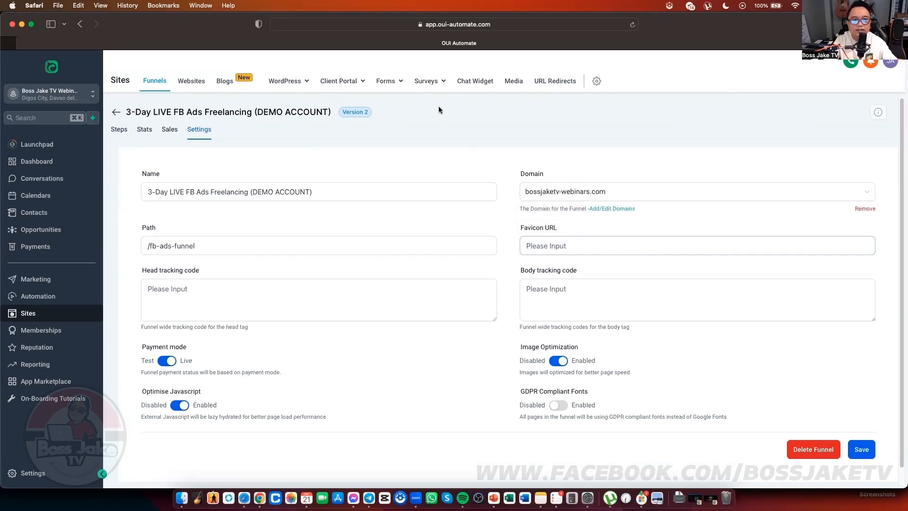
key(ctrl+Up)
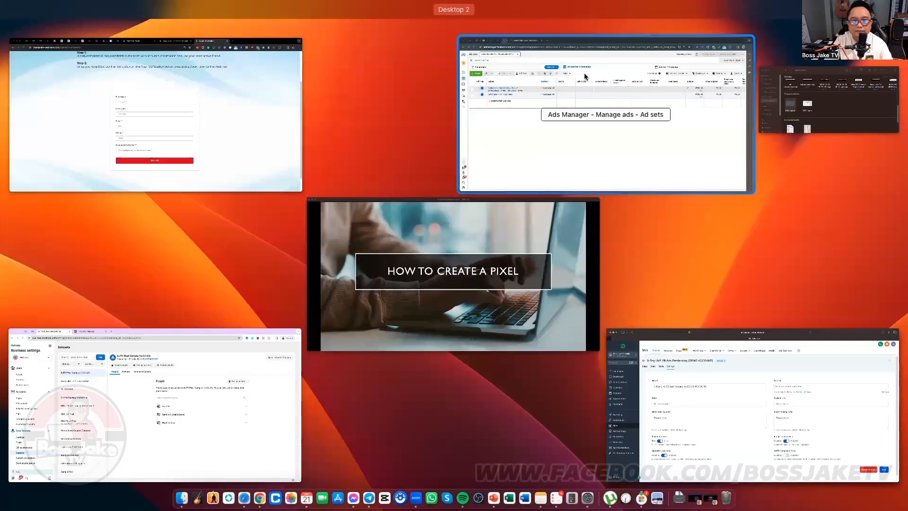
Step: Find the Boss Jake TV Favicon note with a 'FAVICON' system search
click(212, 137)
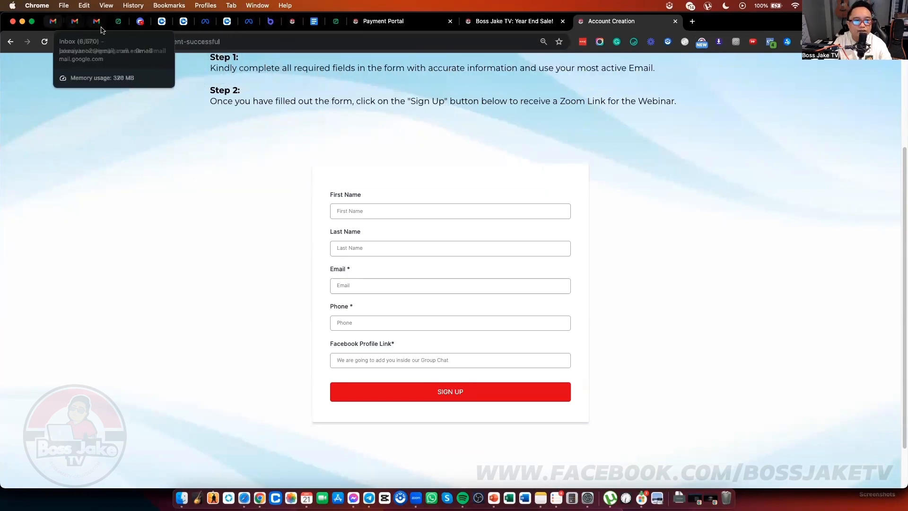
key(ctrl+Up)
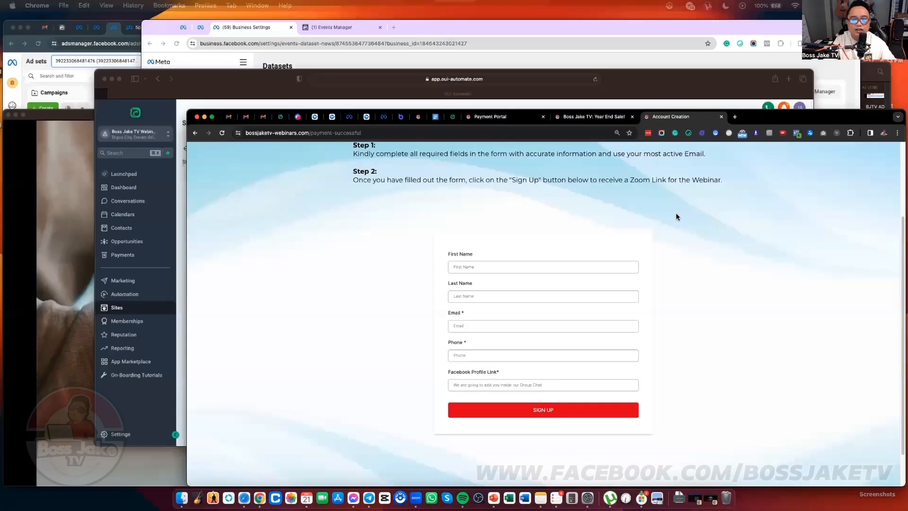
click(584, 238)
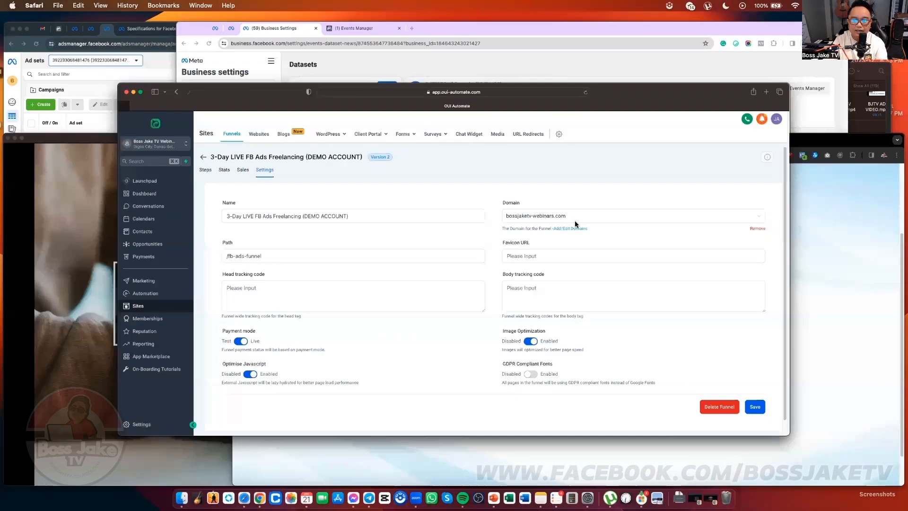
key(super+space)
text(FAVICON)
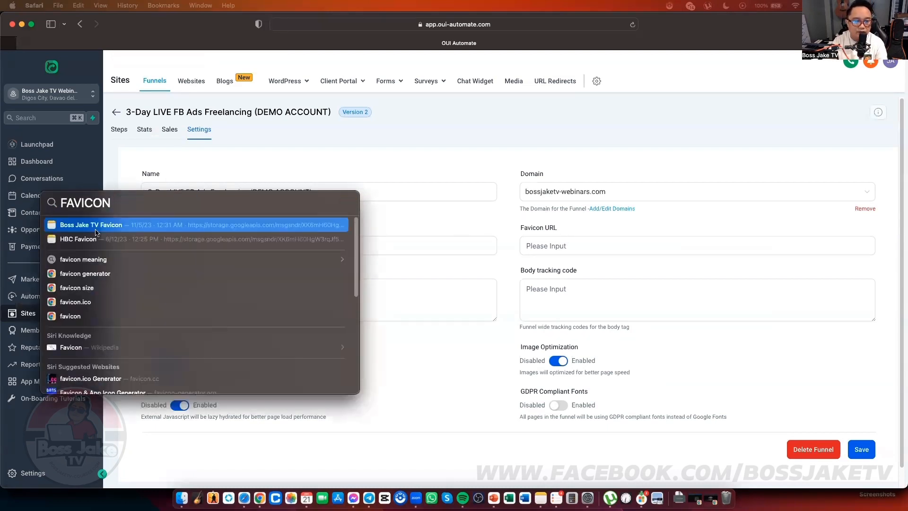
click(89, 231)
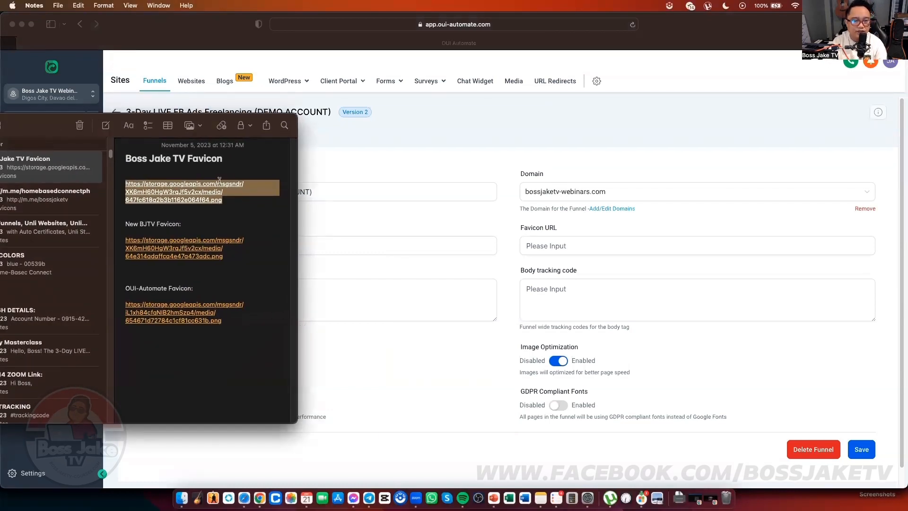
Step: Paste the note's storage.googleapis.com favicon .png link into Favicon URL and save the settings
right_click(249, 188)
click(233, 202)
drag(225, 203, 119, 186)
key(super+c)
drag(48, 124, 0, 138)
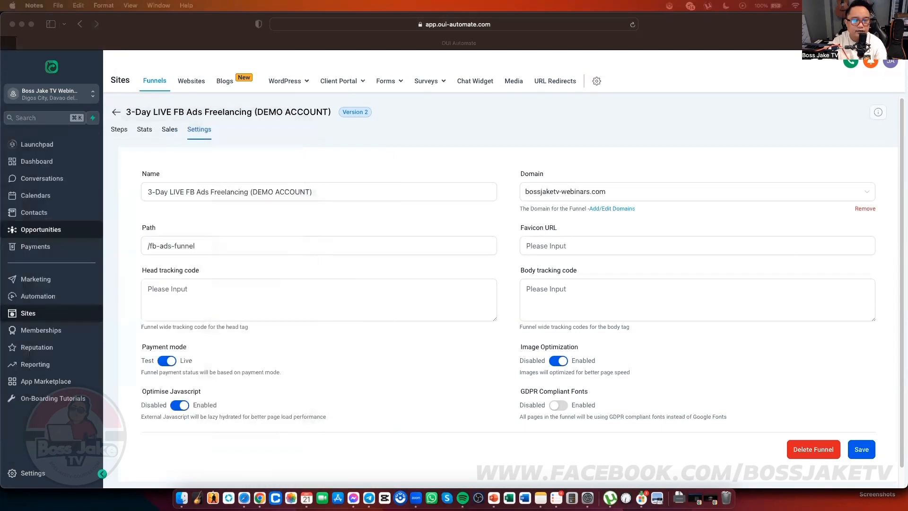
click(614, 243)
key(super+v)
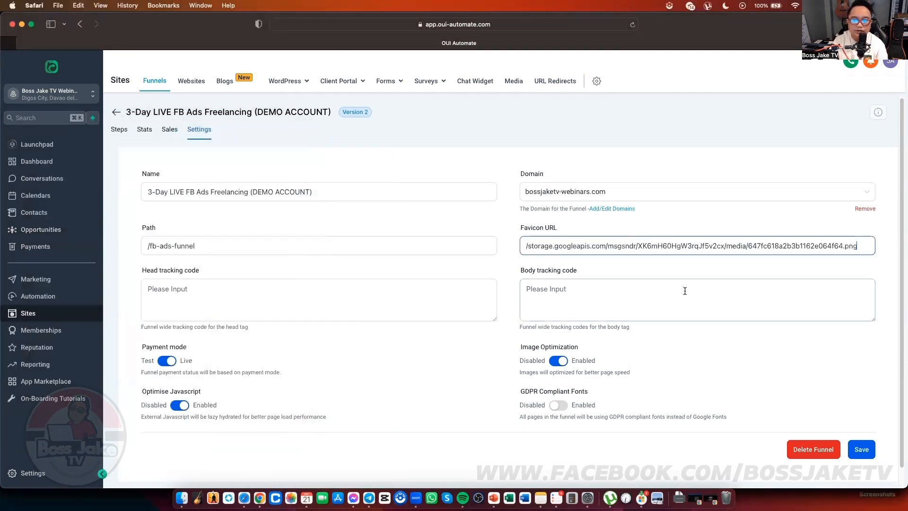
click(892, 320)
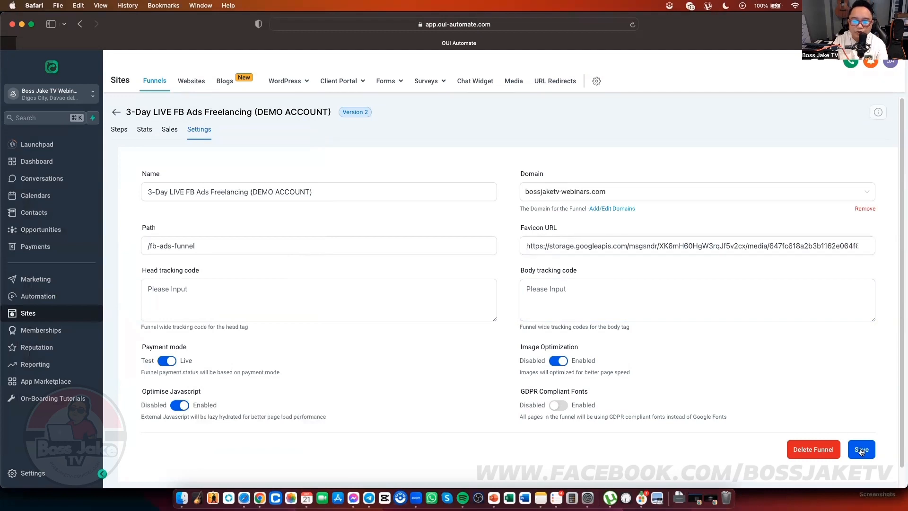
click(860, 451)
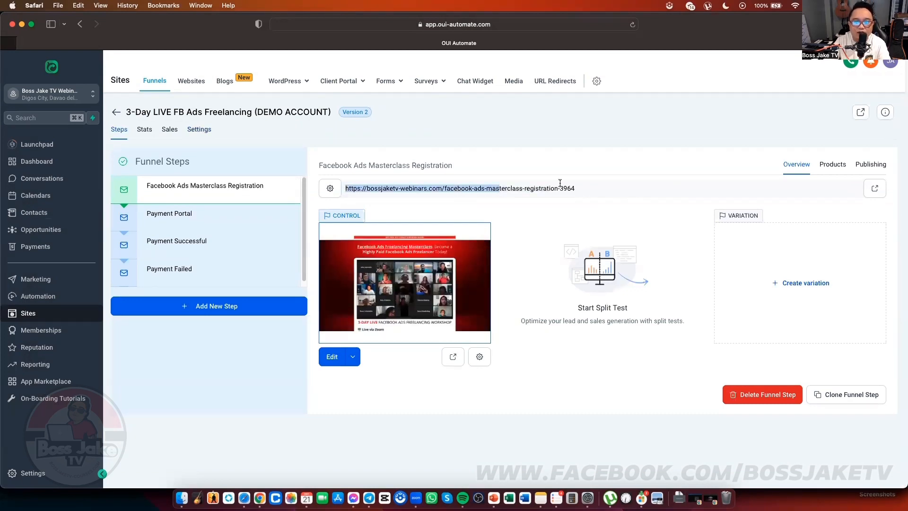
drag(499, 188, 575, 187)
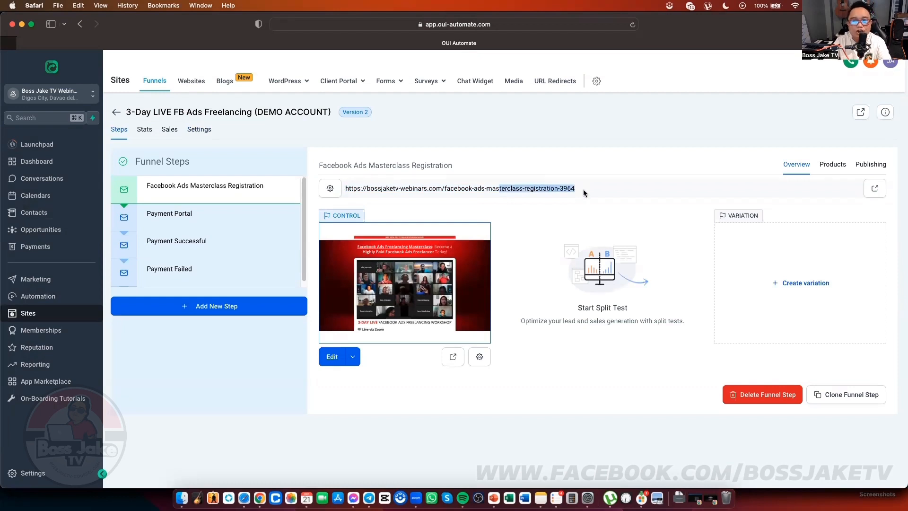
click(581, 190)
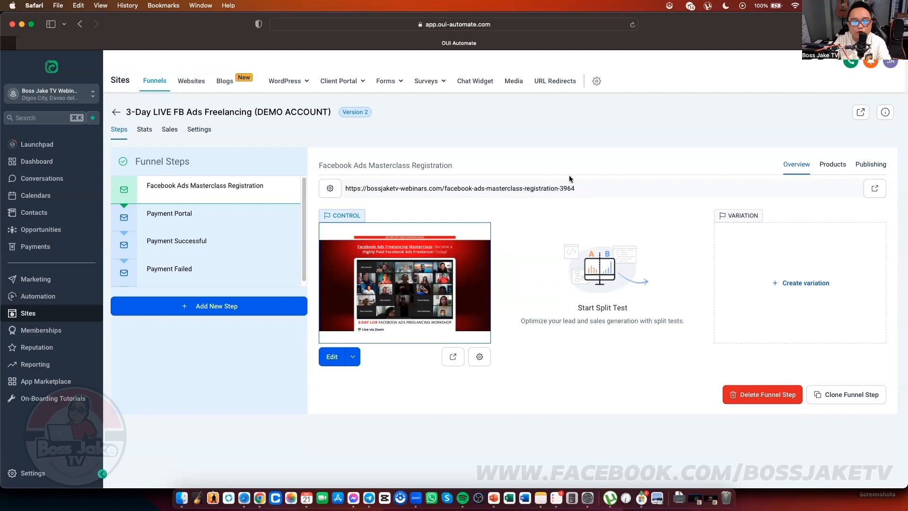
click(871, 165)
Step: Rename the registration step to 'FB ADS TRAINING' with URL path /demo-6 and update it
click(573, 210)
double_click(572, 212)
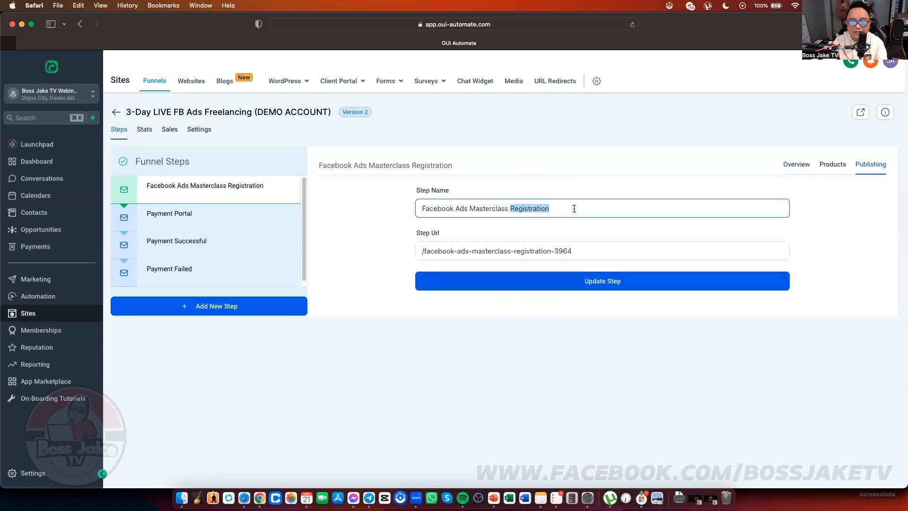
triple_click(574, 209)
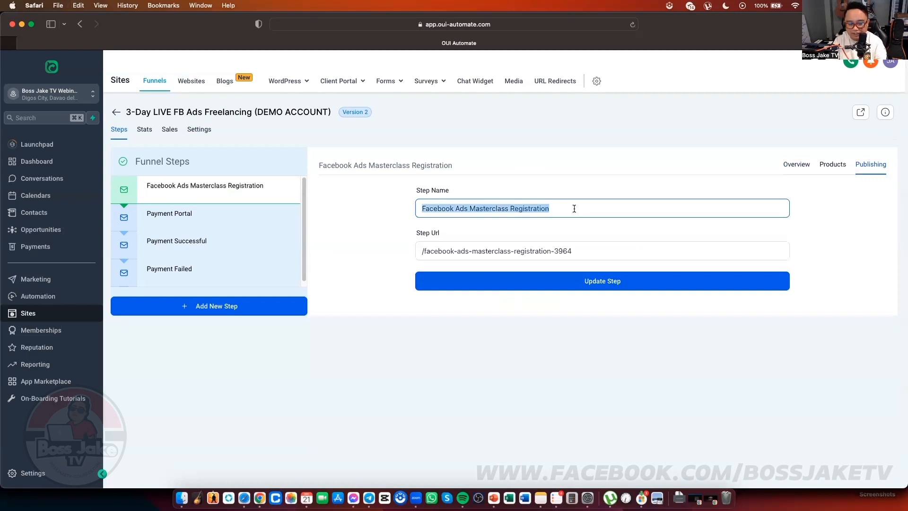
text(FB ADS TRAINING)
click(416, 254)
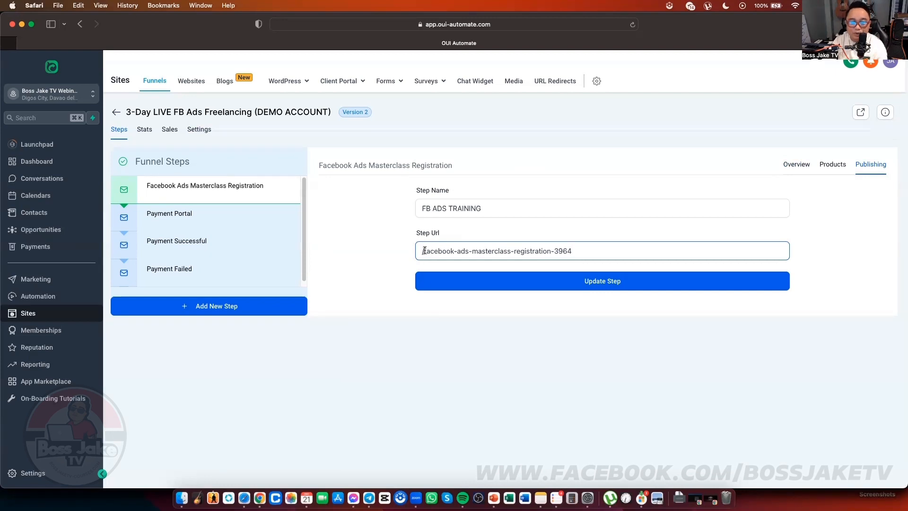
drag(424, 250, 644, 249)
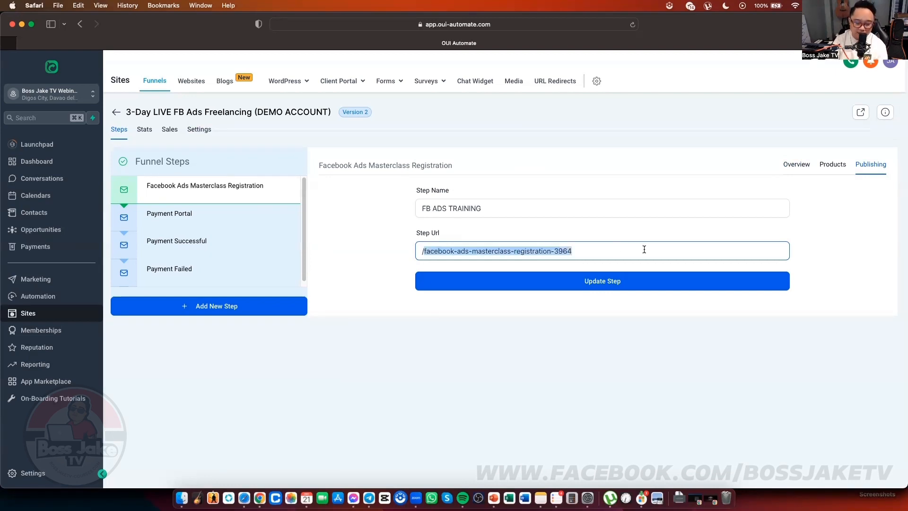
text(DE)
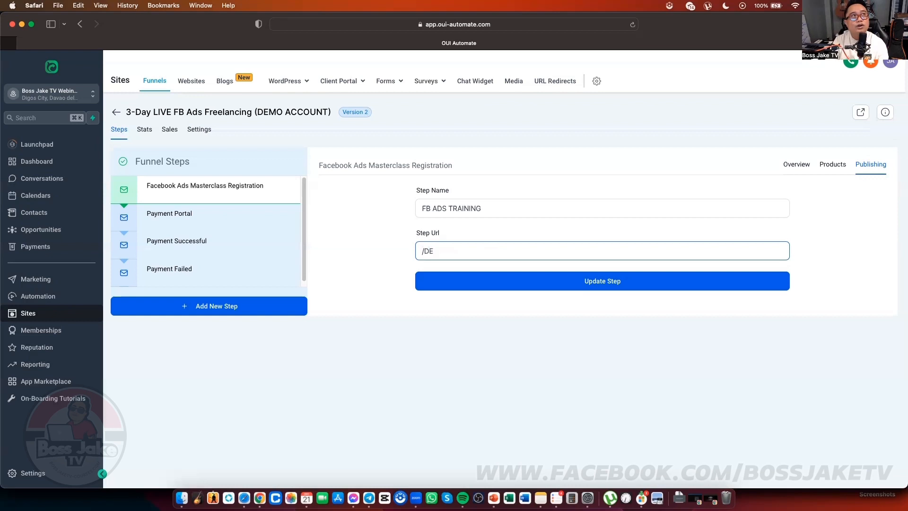
text(MO)
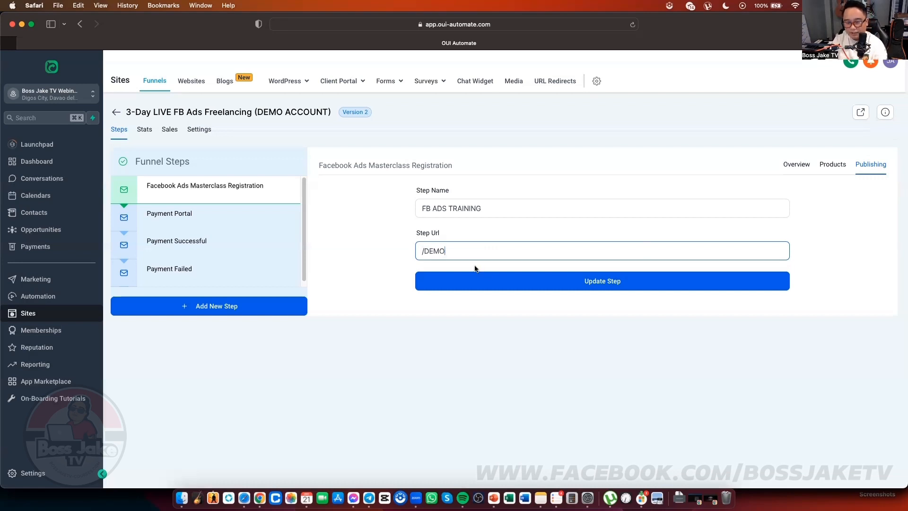
text(6)
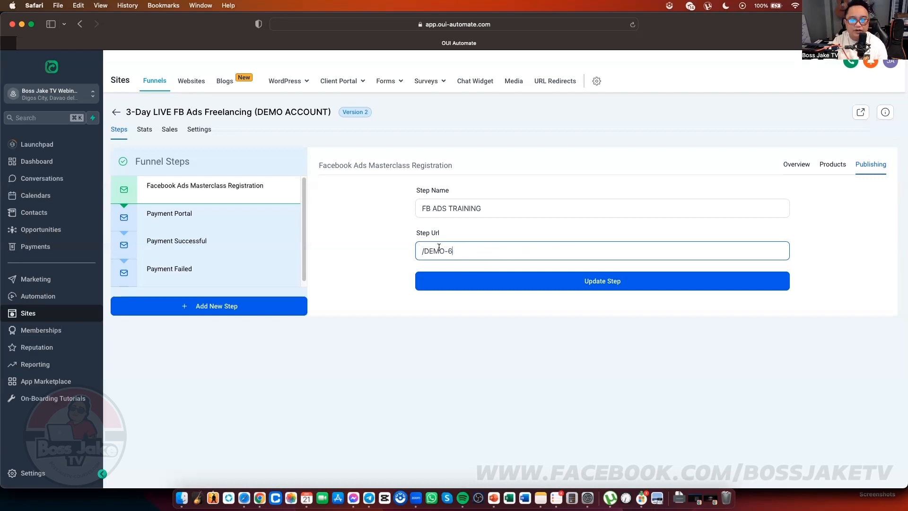
click(660, 287)
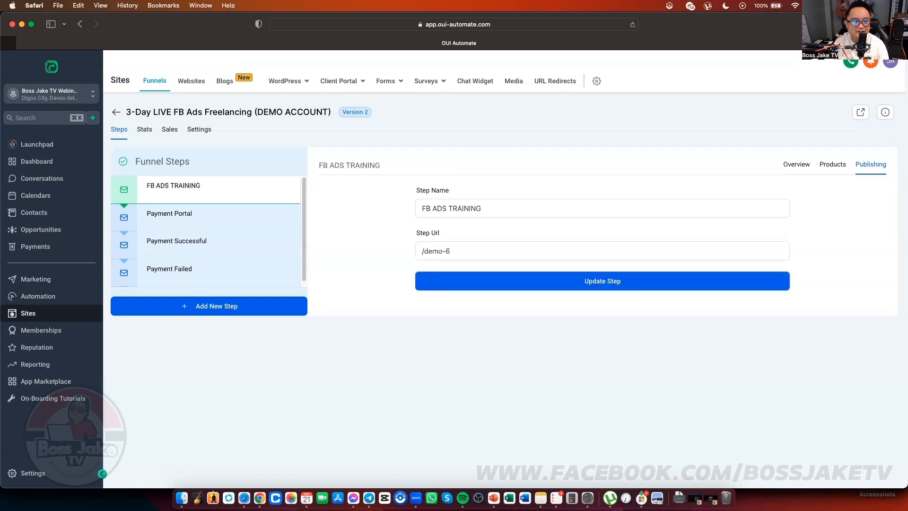
click(796, 164)
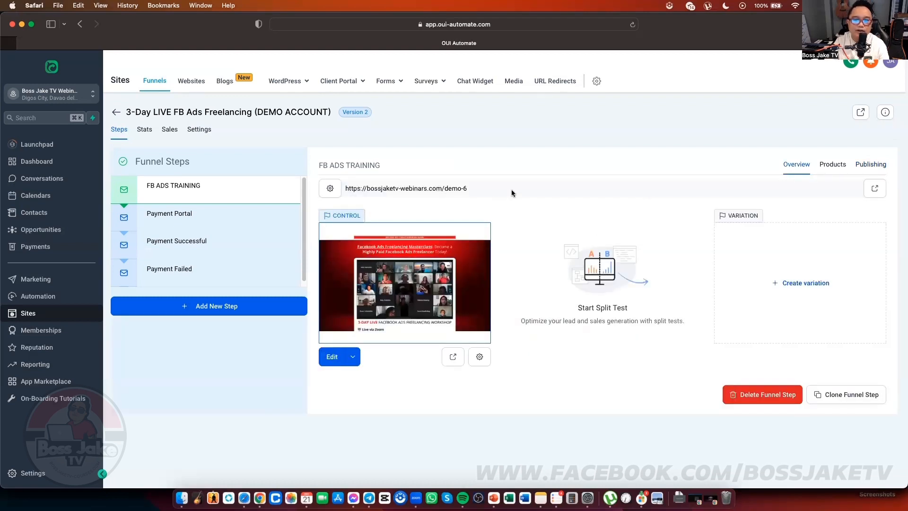
triple_click(463, 188)
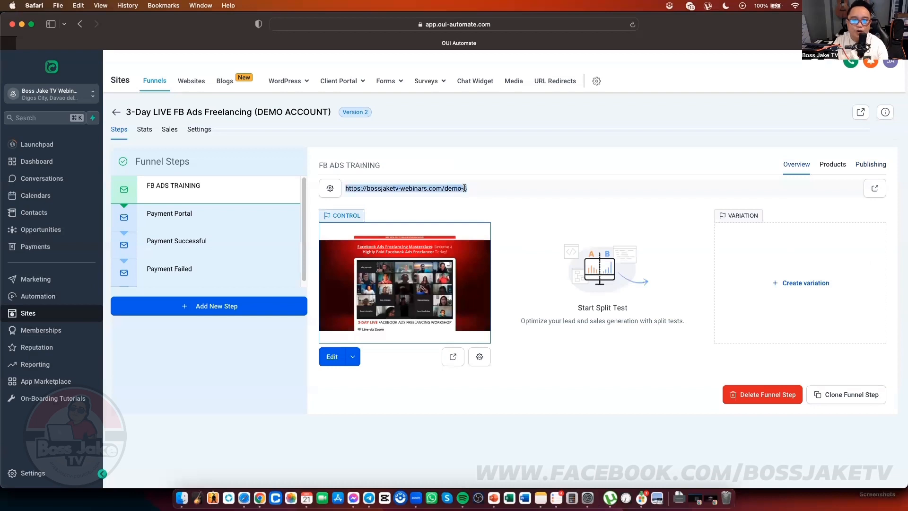
right_click(464, 188)
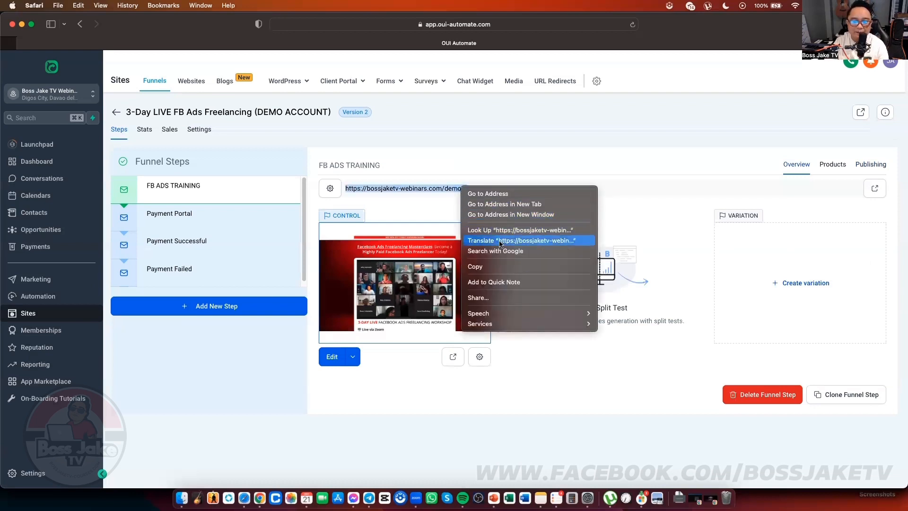
click(487, 267)
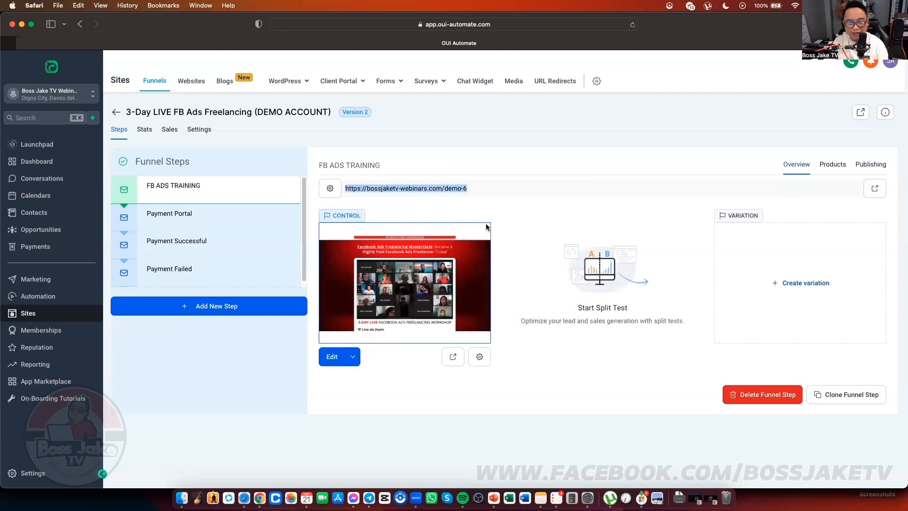
key(ctrl+Up)
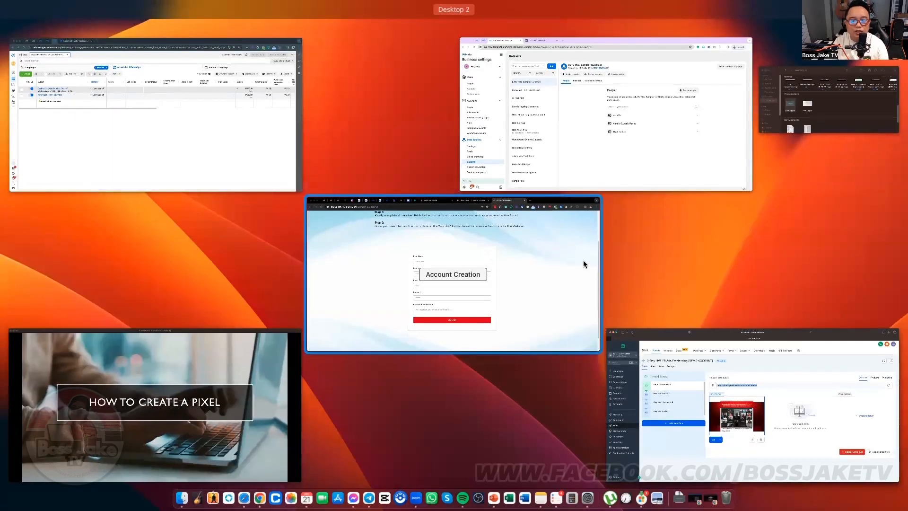
Step: In Chrome, check with Meta Pixel Helper which pixel fires on the current page
click(536, 264)
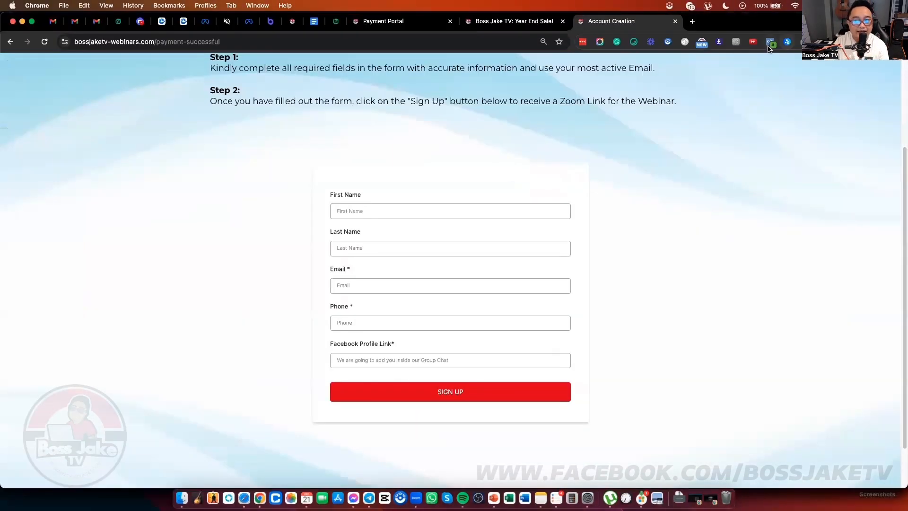
click(771, 44)
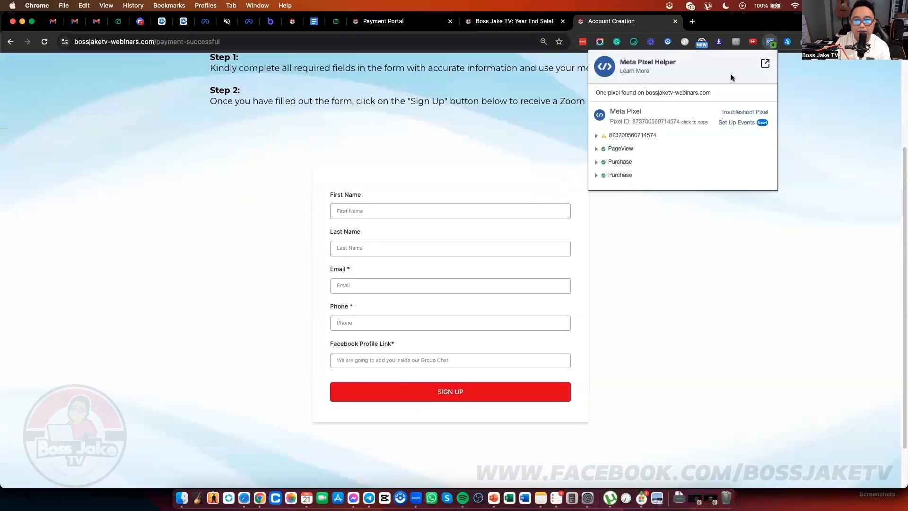
click(834, 88)
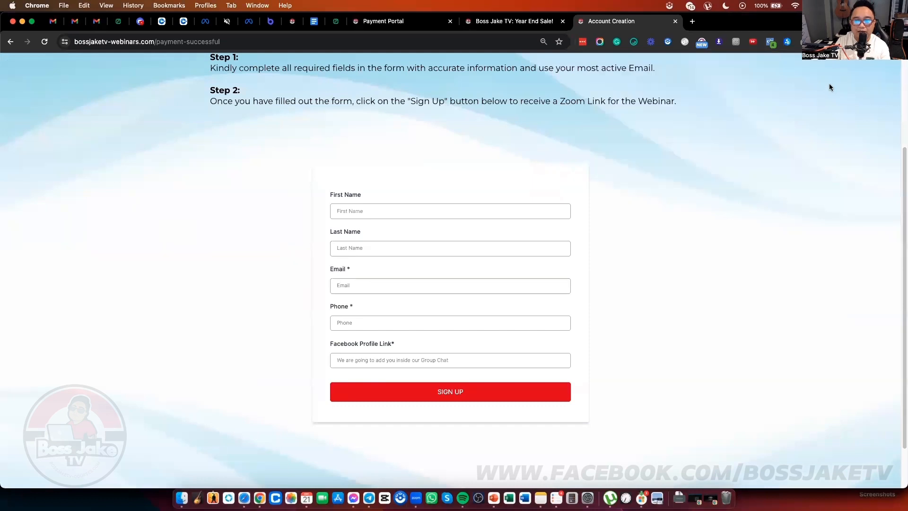
Step: Load the copied bossjaketv-webinars.com/demo-6 address in a new tab
click(693, 21)
text(https://bossjaketv-webinars.com/demo-6)
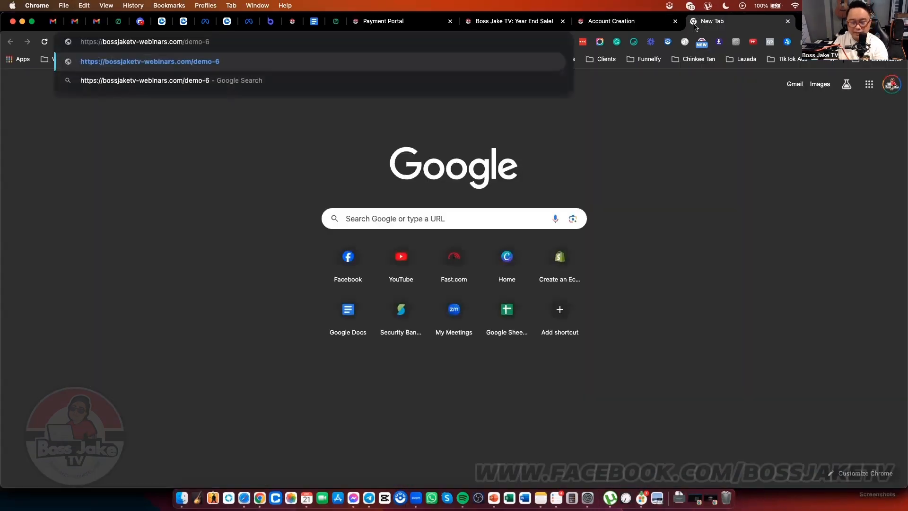
key(Return)
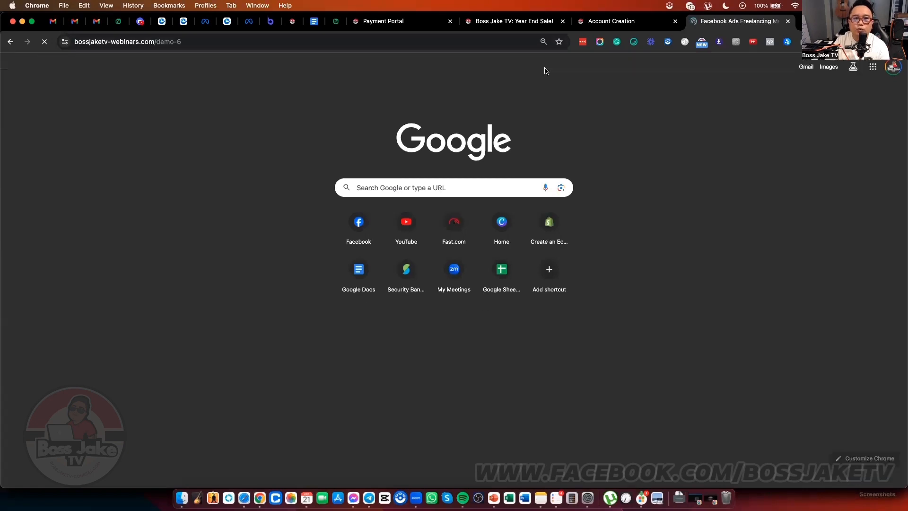
Step: Scroll through the Facebook Ads Freelancing Masterclass page, dismissing the sign-up popup
scroll(662, 302, down, 10)
scroll(673, 216, down, 6)
scroll(673, 217, up, 15)
scroll(673, 217, down, 17)
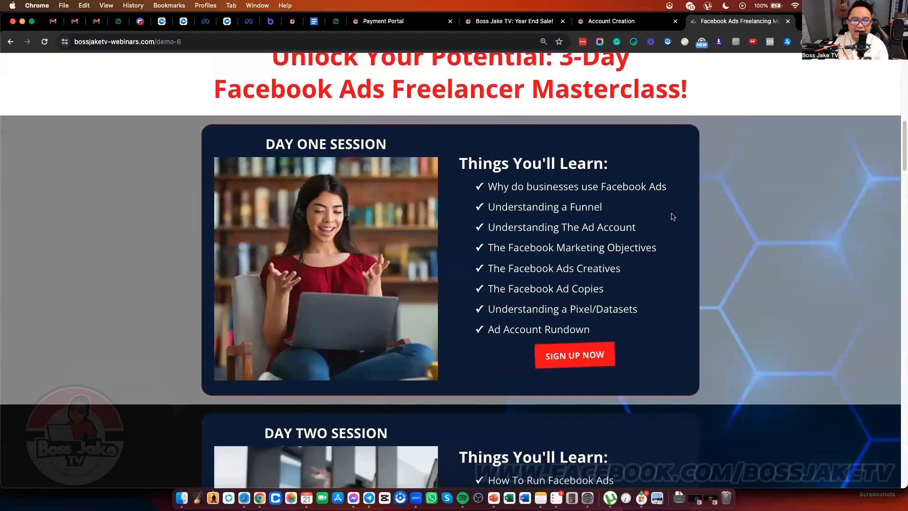
scroll(673, 216, down, 15)
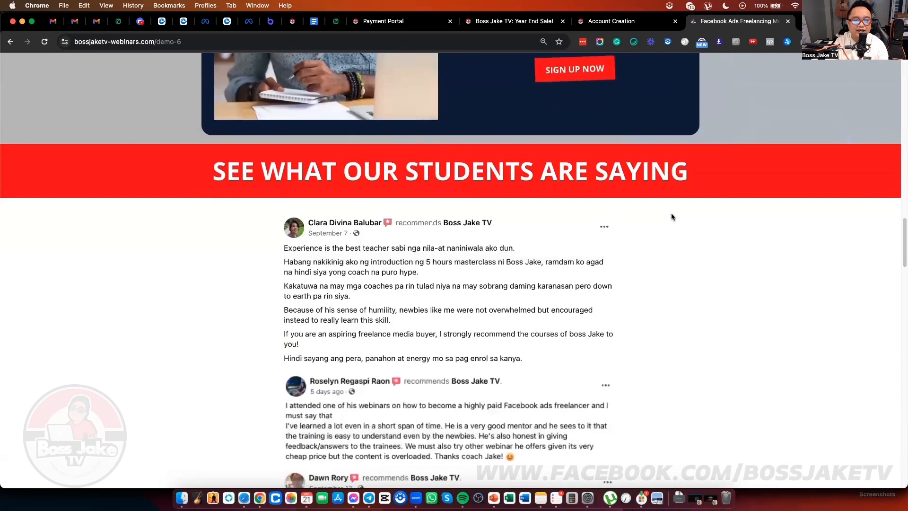
scroll(671, 216, down, 10)
scroll(671, 215, up, 10)
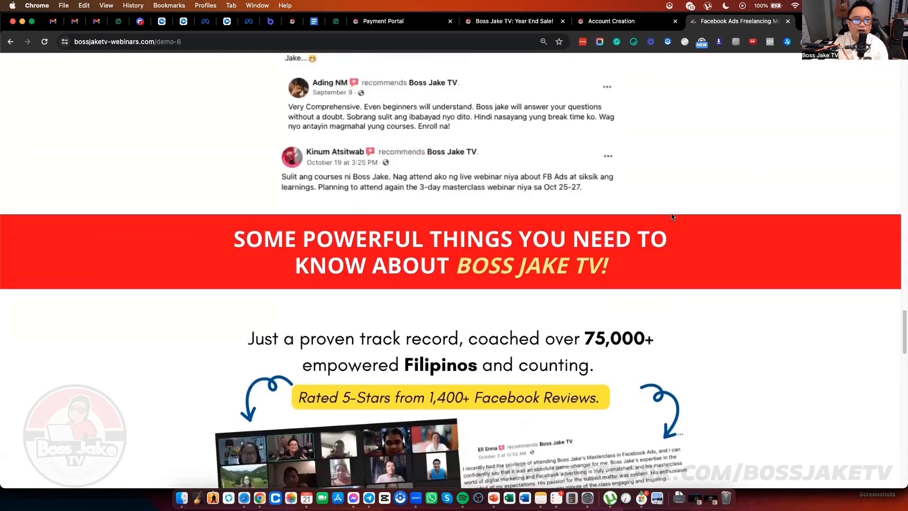
scroll(671, 215, up, 1)
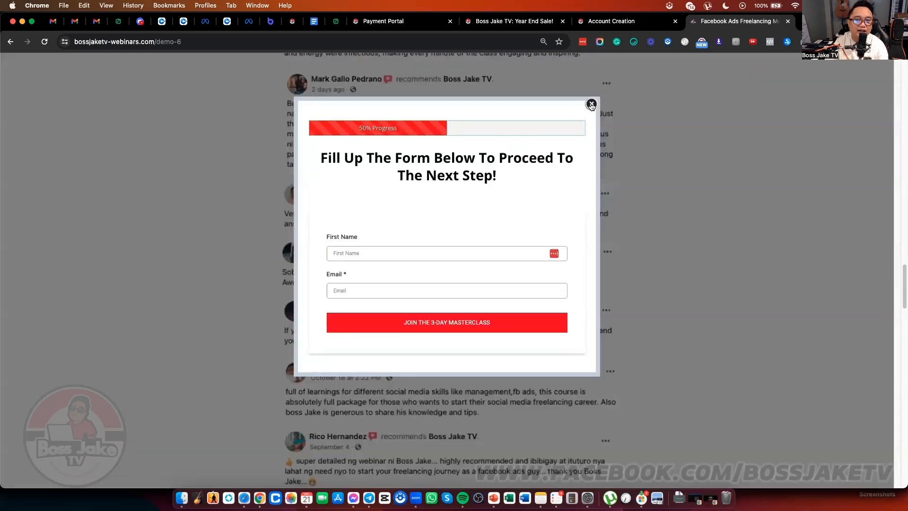
click(591, 103)
scroll(166, 206, up, 10)
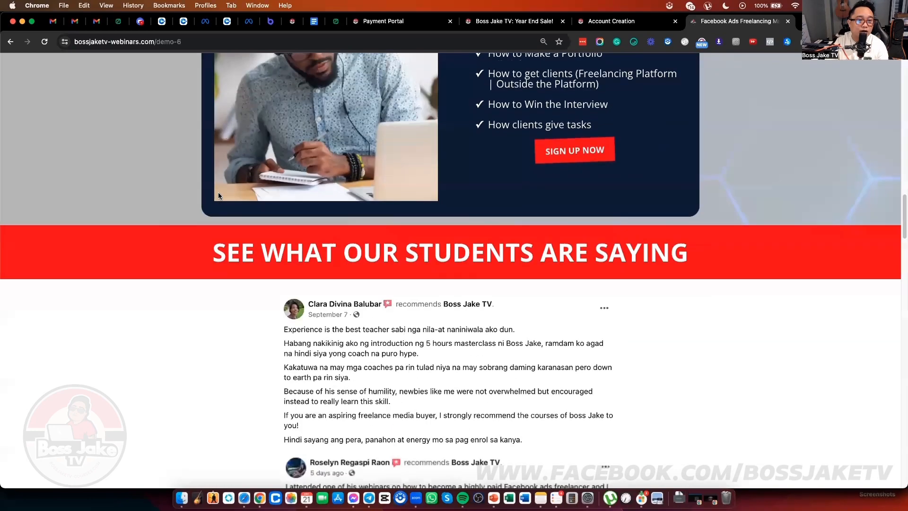
scroll(218, 195, up, 15)
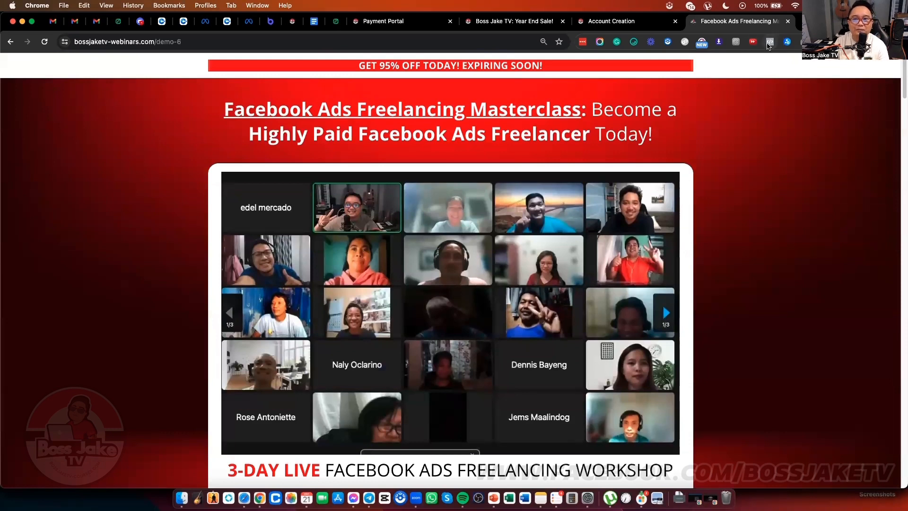
Step: Run Meta Pixel Helper on demo-6, confirm no pixel is found, then show all windows
click(769, 42)
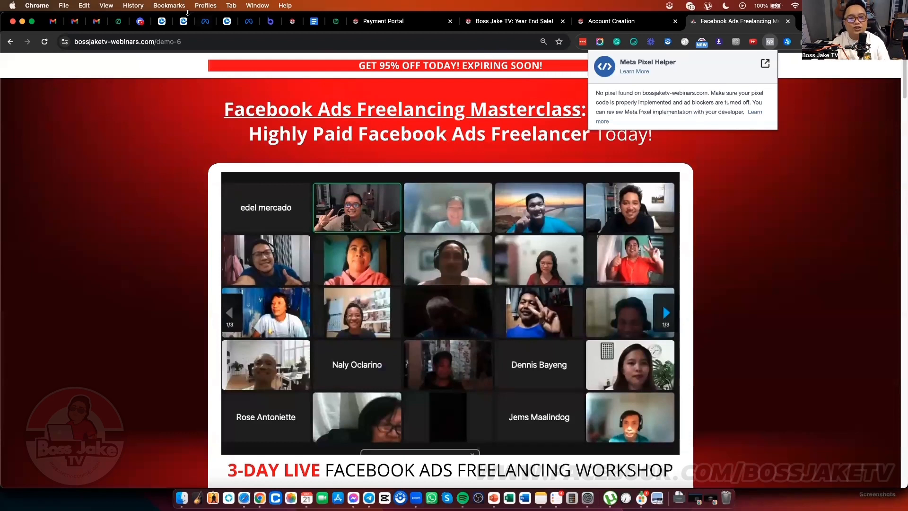
click(218, 44)
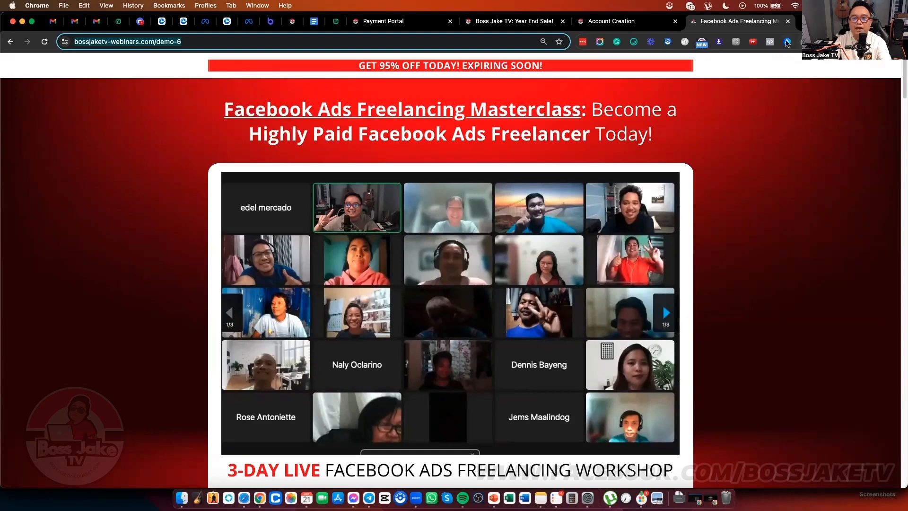
click(770, 42)
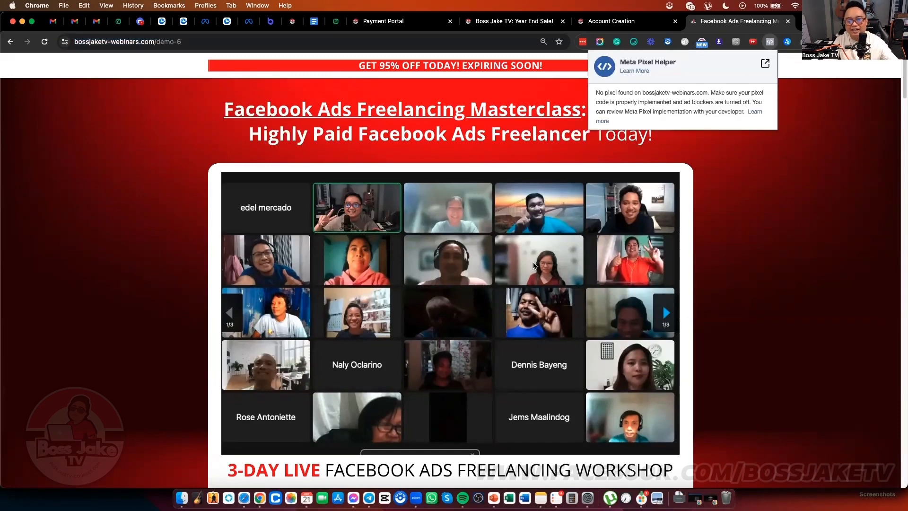
key(ctrl+Up)
Step: Show the How to Create a Pixel slide, then switch to the Business Settings window
click(162, 387)
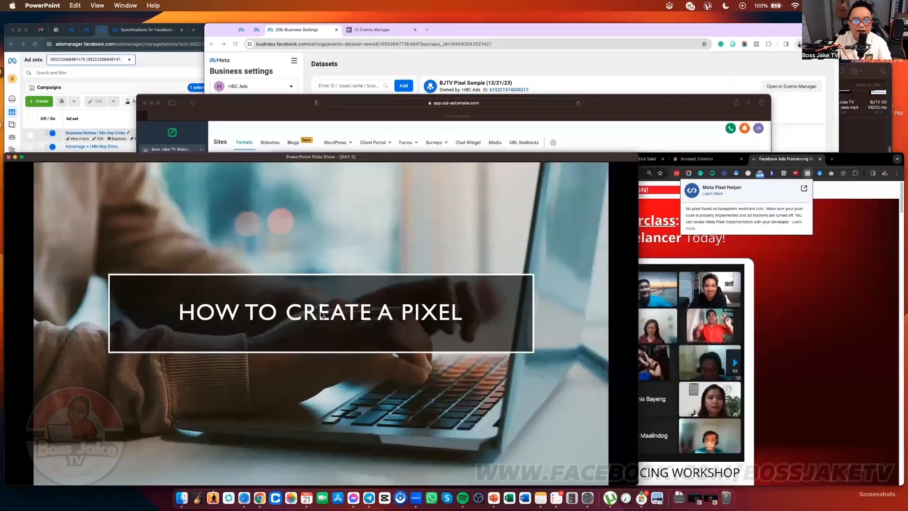
key(ctrl+alt+Return)
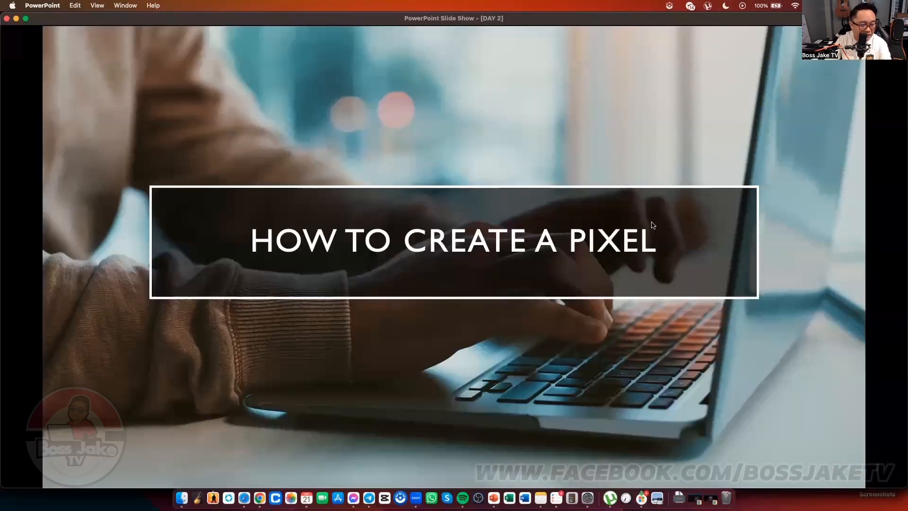
key(ctrl+Up)
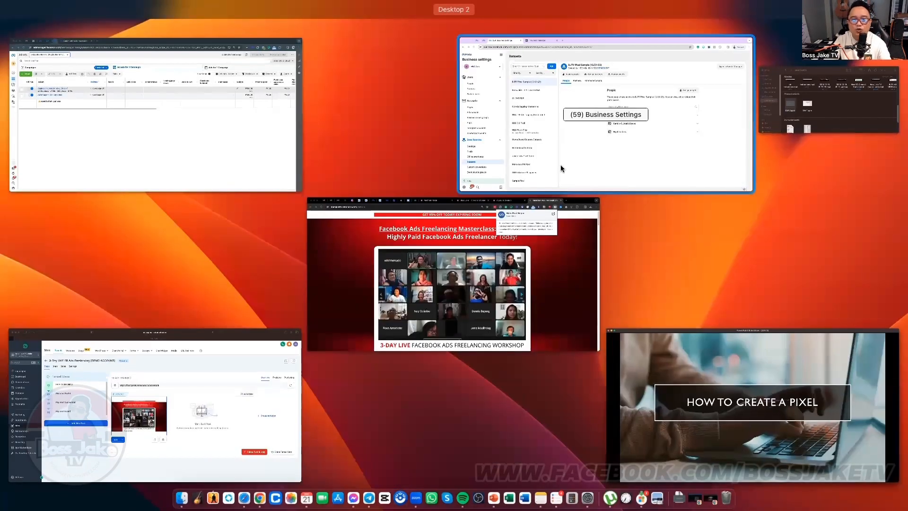
click(607, 154)
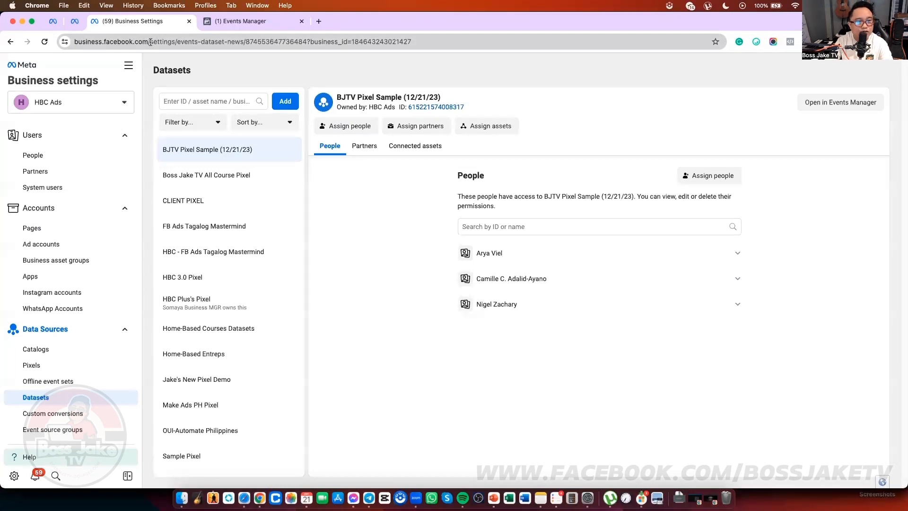
drag(179, 43, 72, 42)
click(367, 181)
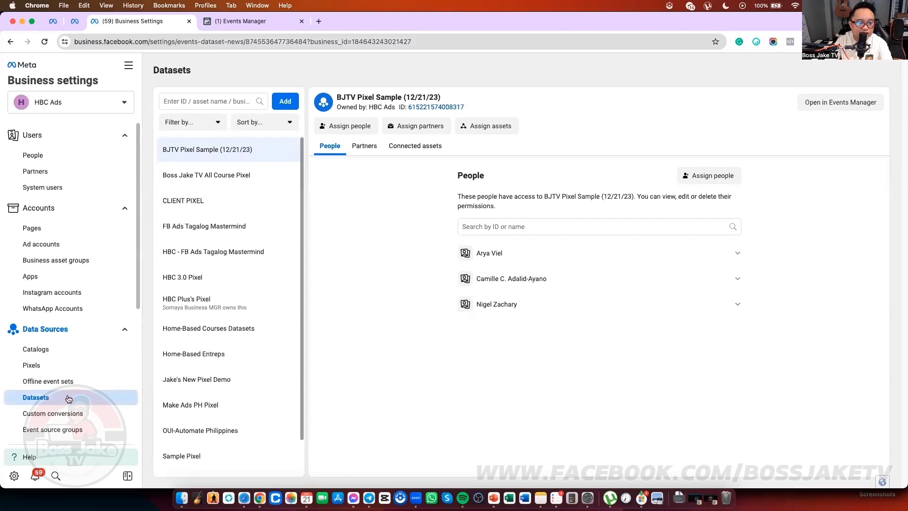
Step: Add a new dataset named 'BATCH 6 - DATASETS' under Datasets
click(286, 102)
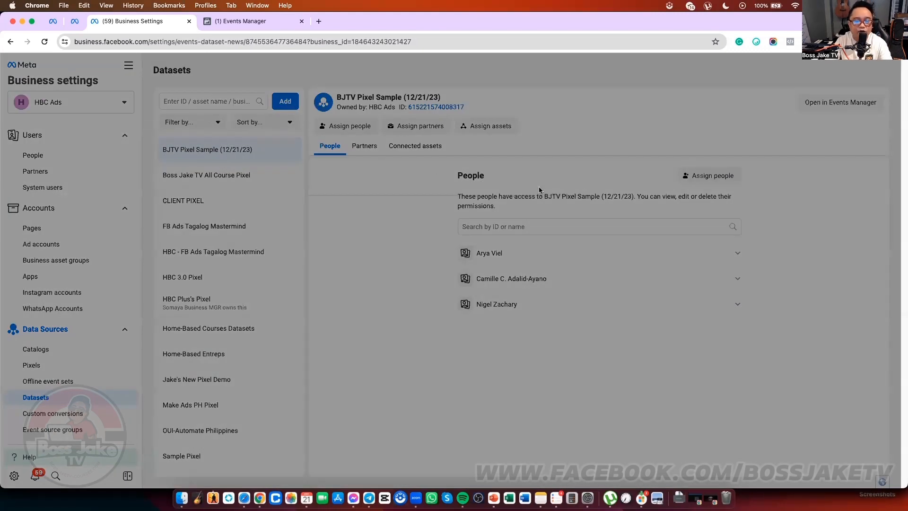
click(464, 260)
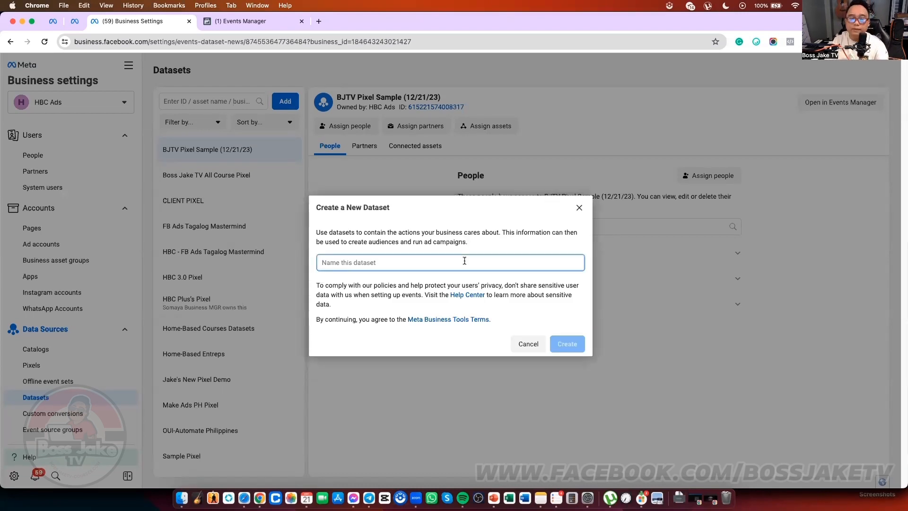
text(BATCH )
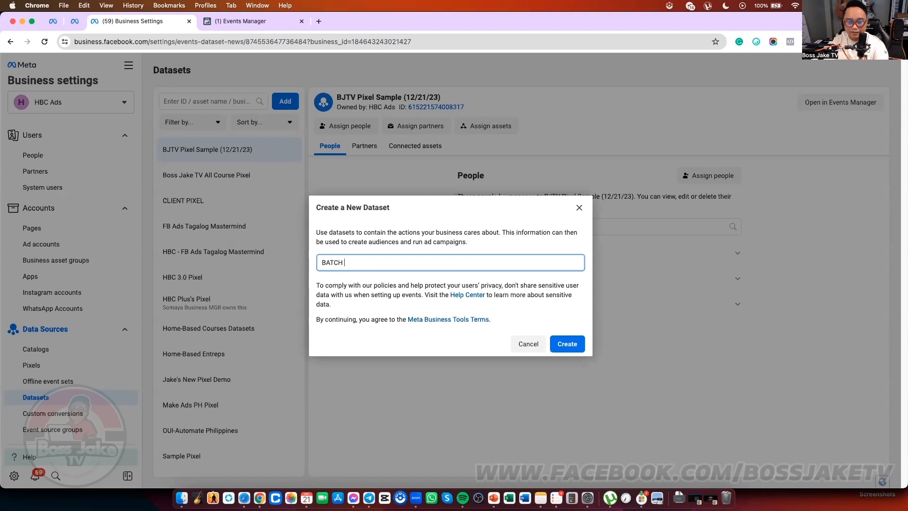
text(6 P)
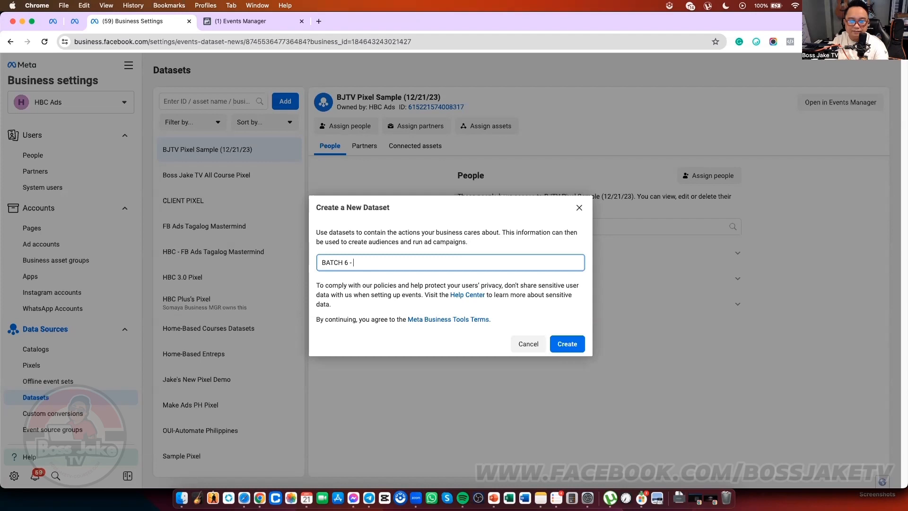
text( DATASETS)
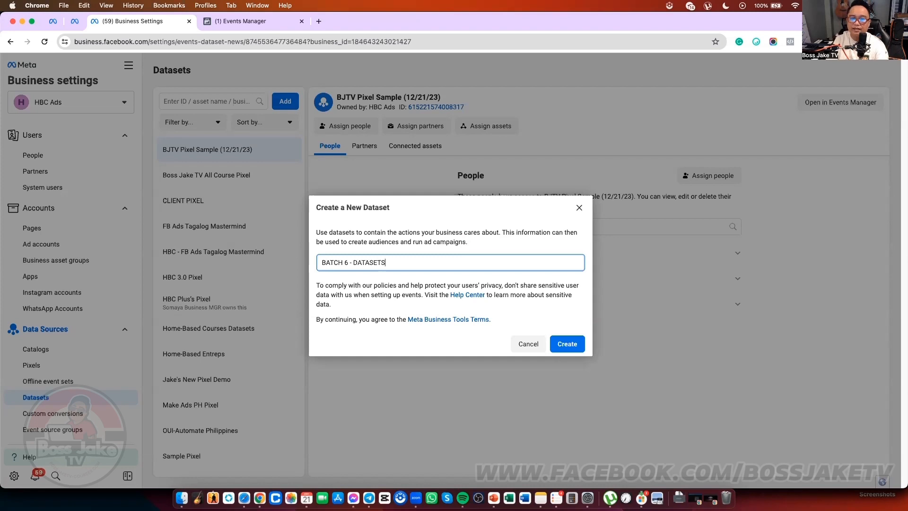
click(567, 343)
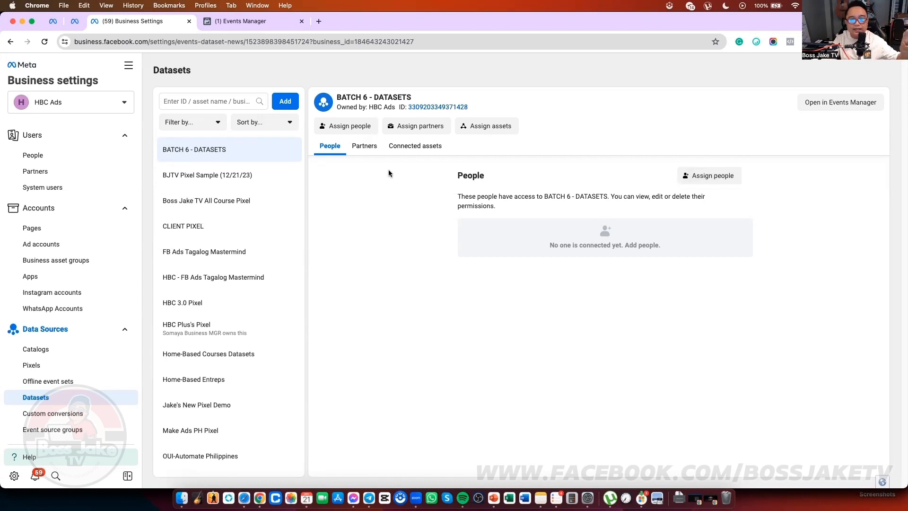
Step: Assign three people to BATCH 6 - DATASETS with full Manage events dataset control
click(704, 178)
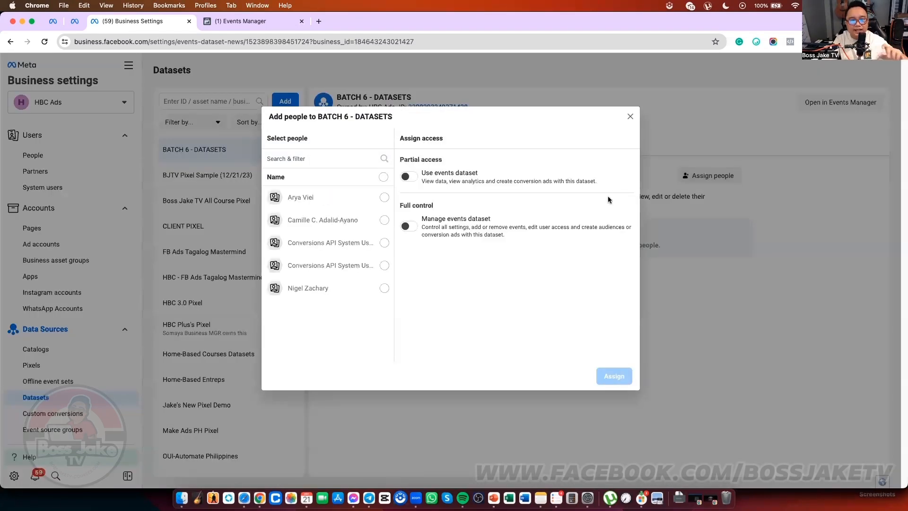
click(384, 198)
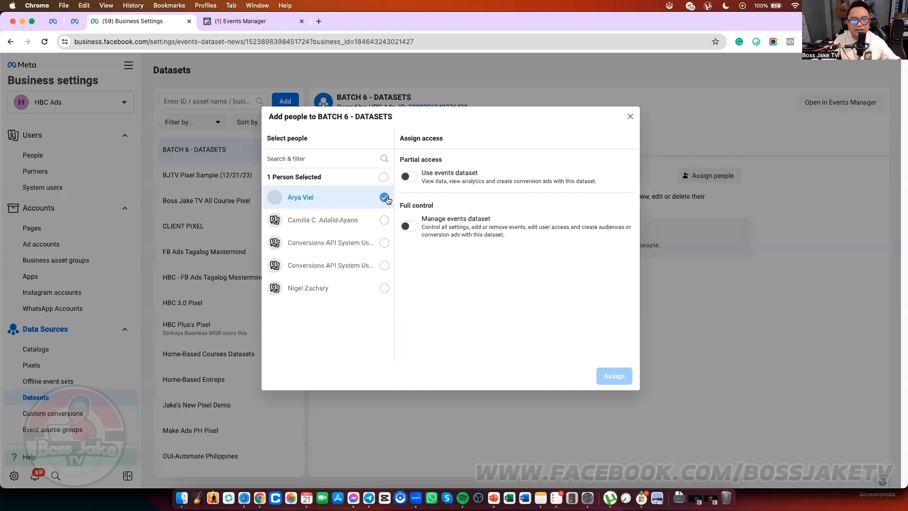
click(384, 288)
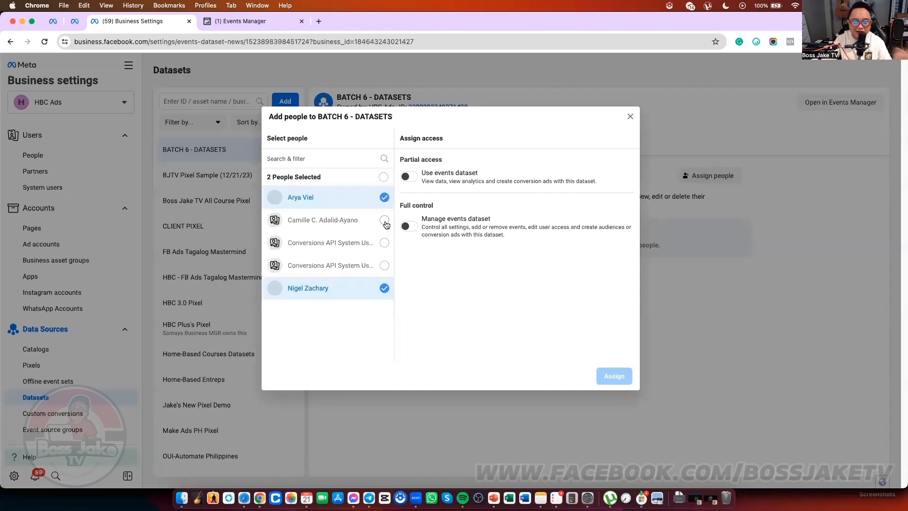
click(384, 220)
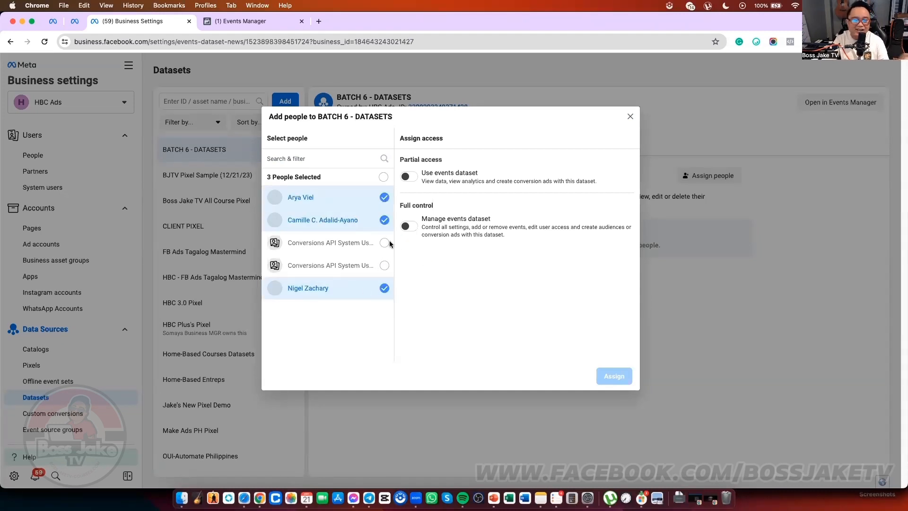
click(412, 227)
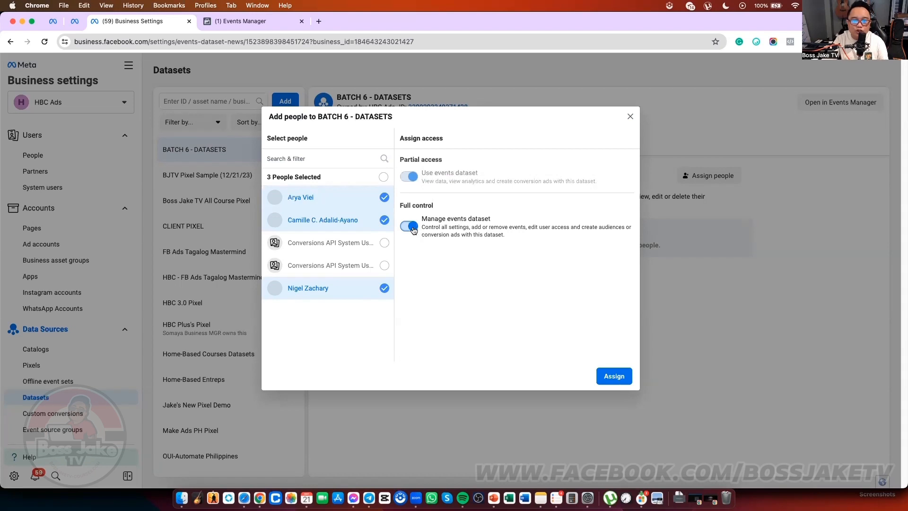
click(409, 177)
click(410, 178)
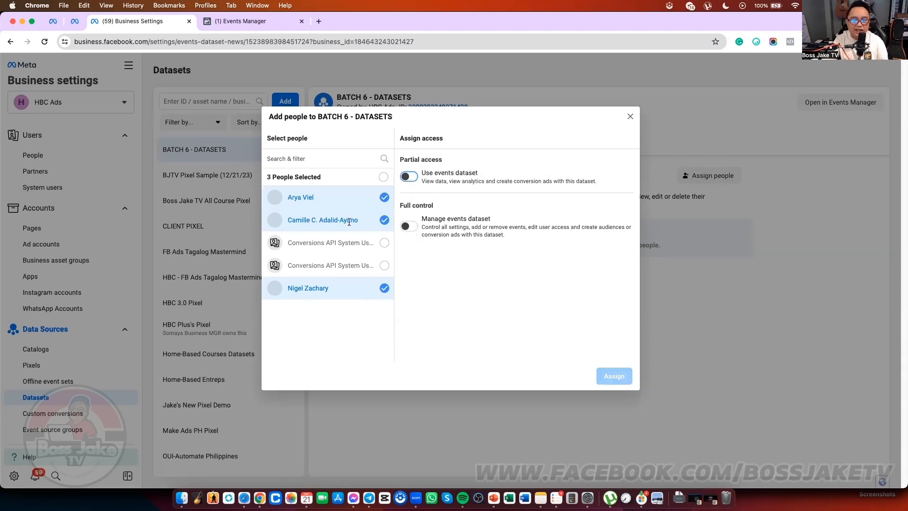
click(410, 226)
click(610, 376)
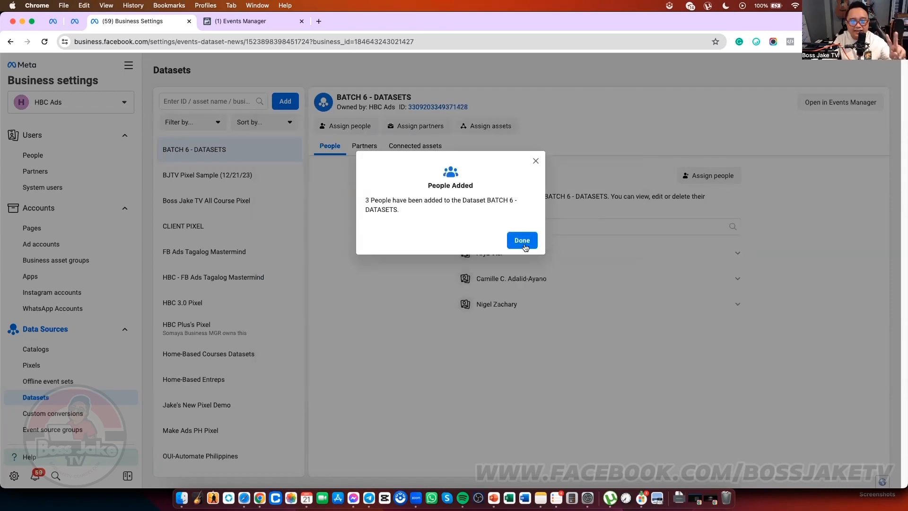
click(522, 240)
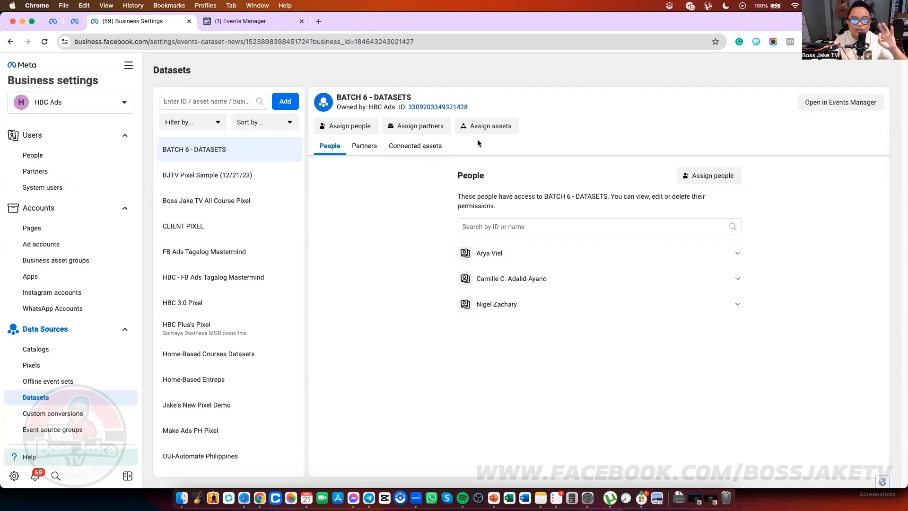
click(431, 147)
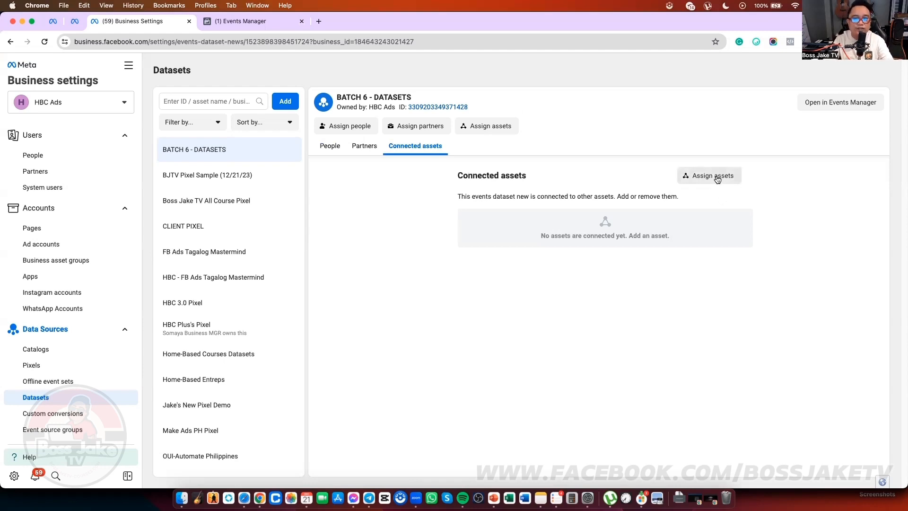
Step: Add ad account HBC 14 as a connected asset of BATCH 6 - DATASETS
scroll(71, 383, down, 1)
scroll(75, 381, up, 1)
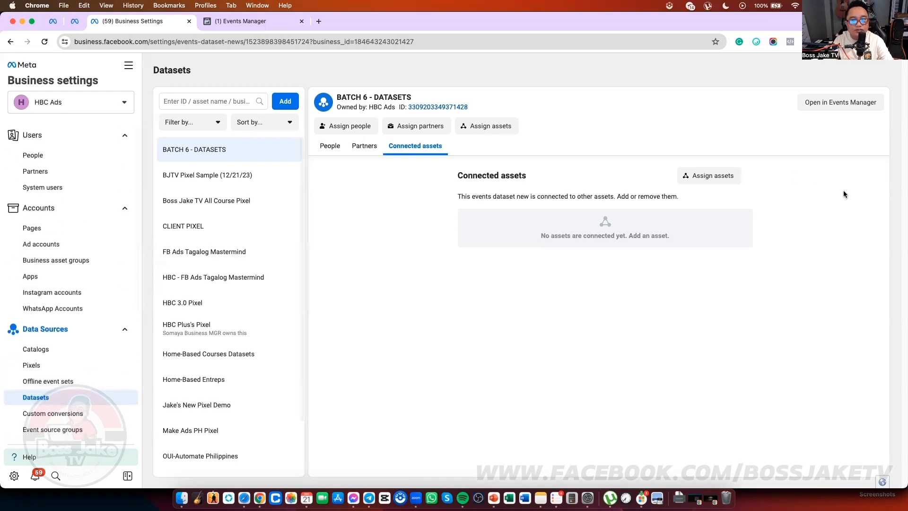
click(729, 177)
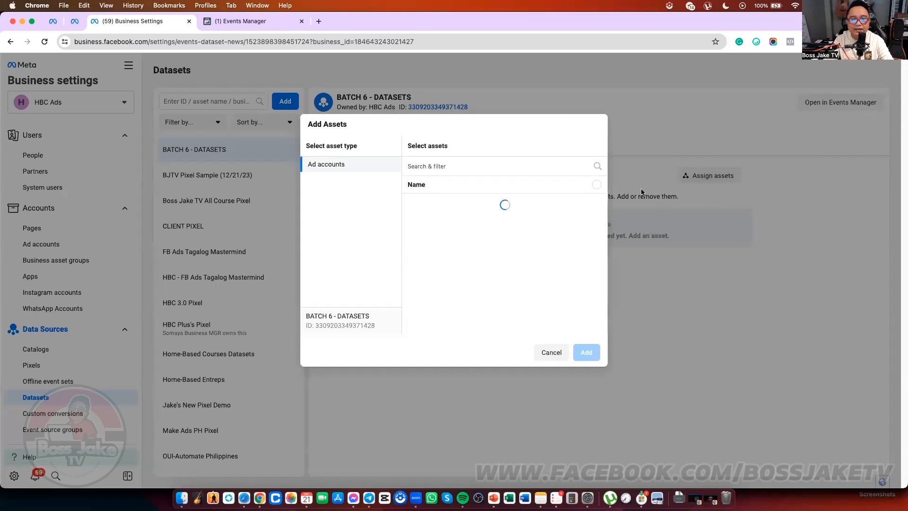
scroll(507, 241, down, 5)
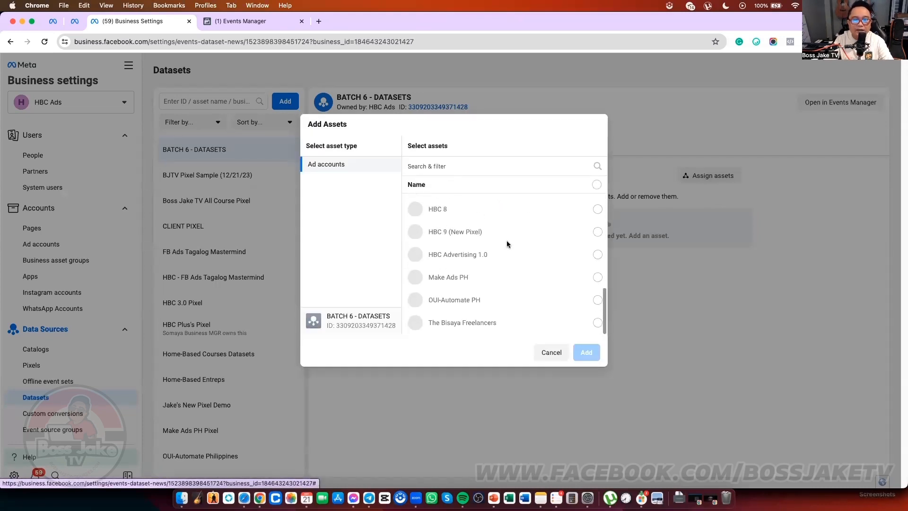
scroll(506, 240, up, 3)
scroll(506, 240, down, 3)
scroll(527, 253, up, 5)
scroll(530, 246, down, 2)
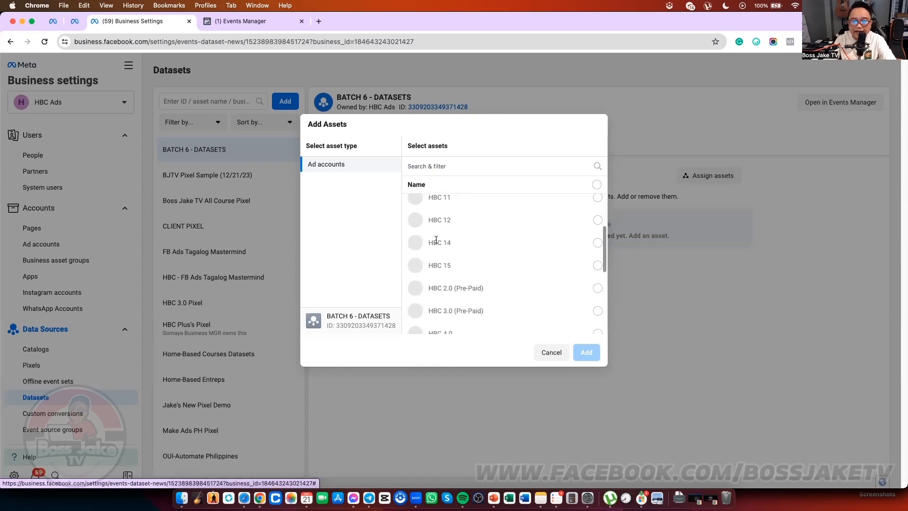
click(598, 243)
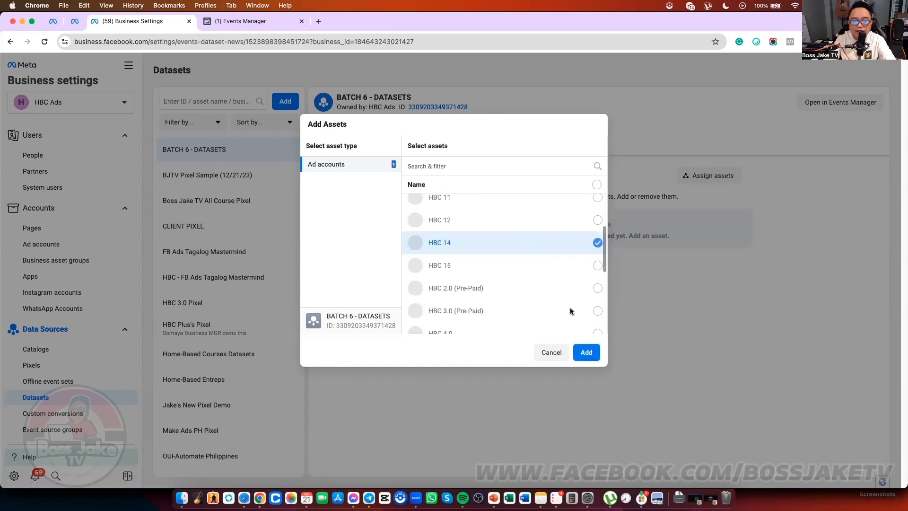
click(586, 353)
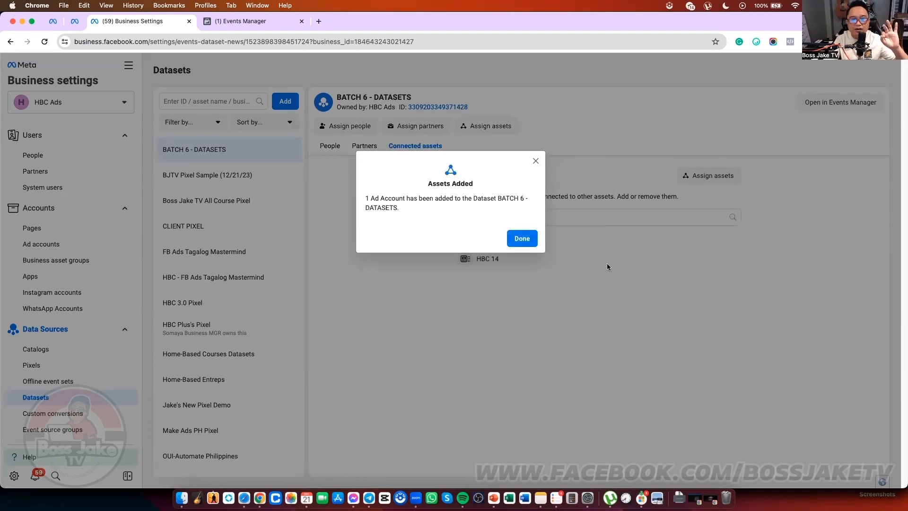
click(530, 240)
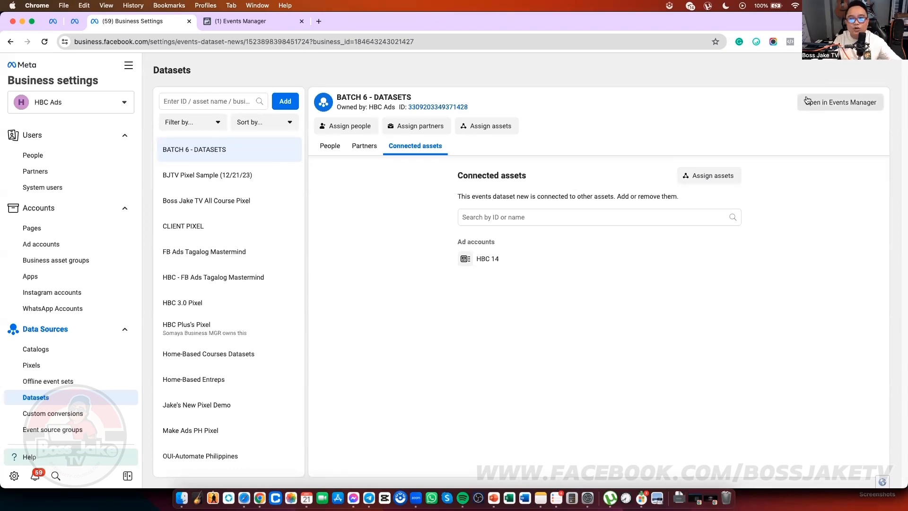
key(ctrl+Up)
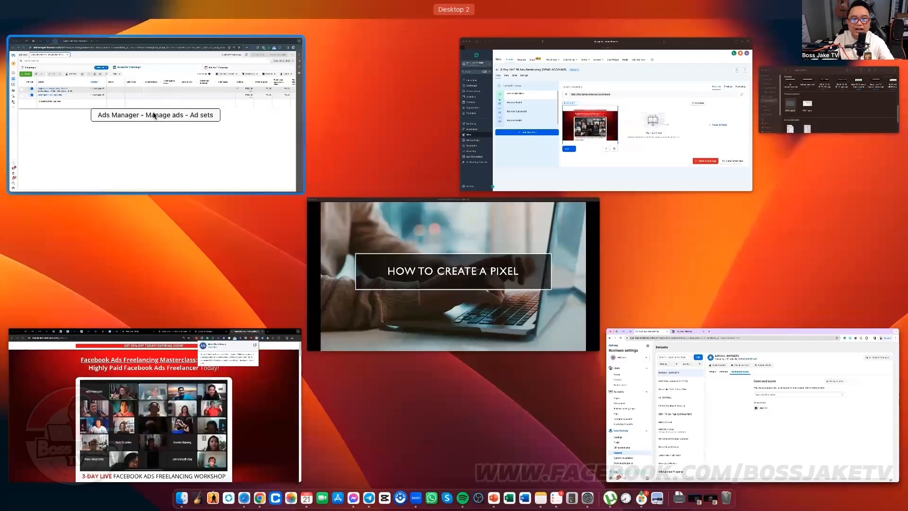
Step: In Ads Manager, search the ad account list and switch to HBC 14
click(212, 122)
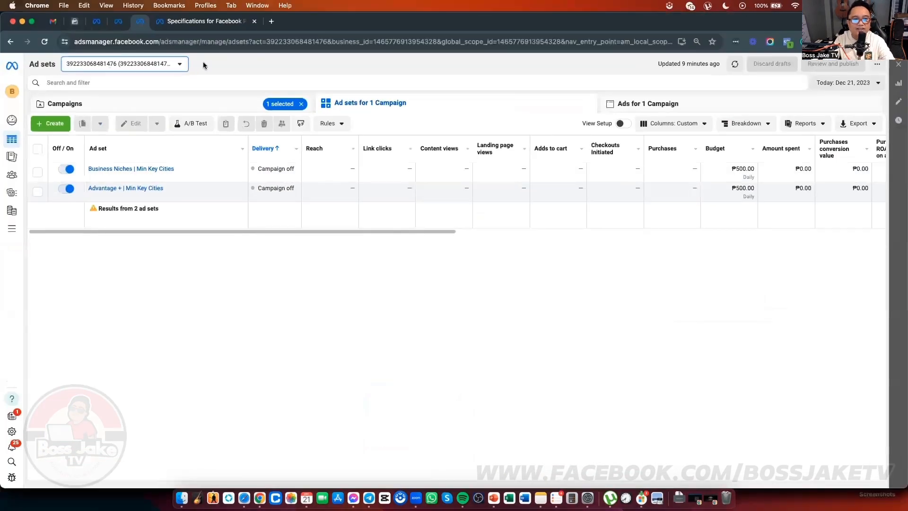
click(167, 64)
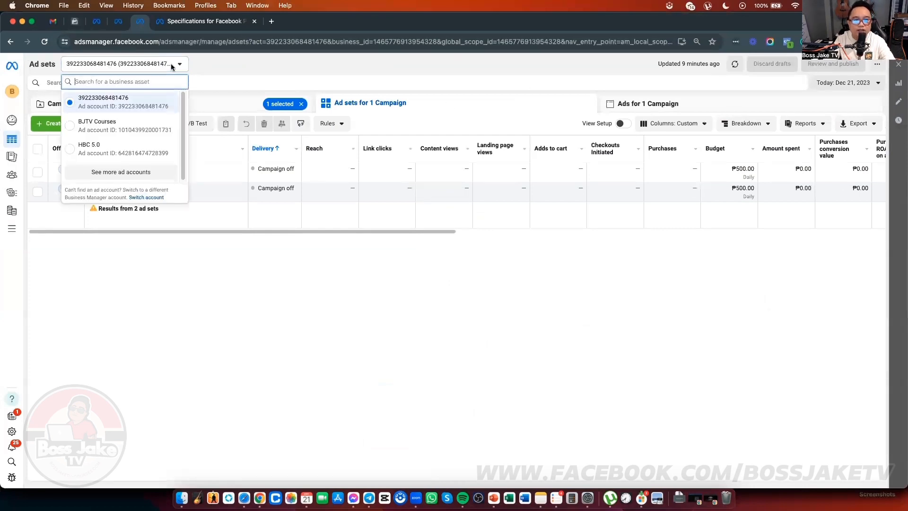
click(140, 173)
scroll(141, 168, down, 5)
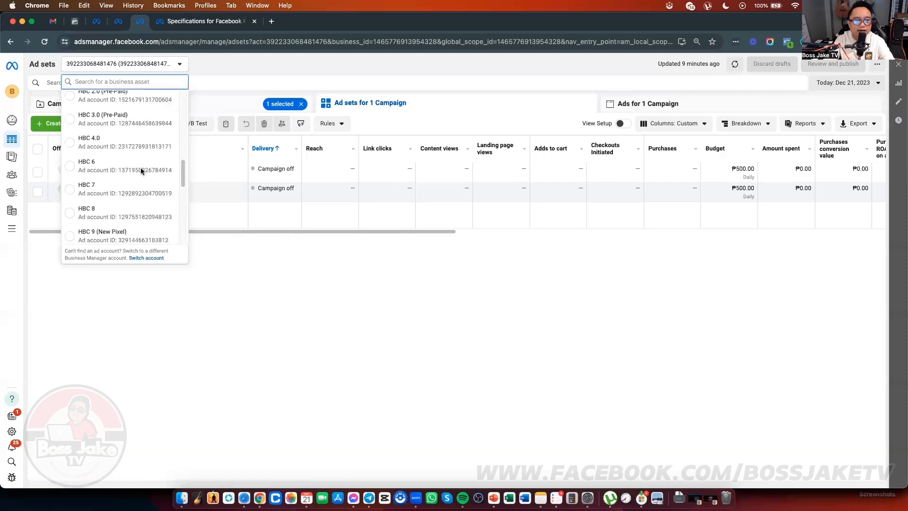
scroll(141, 171, down, 5)
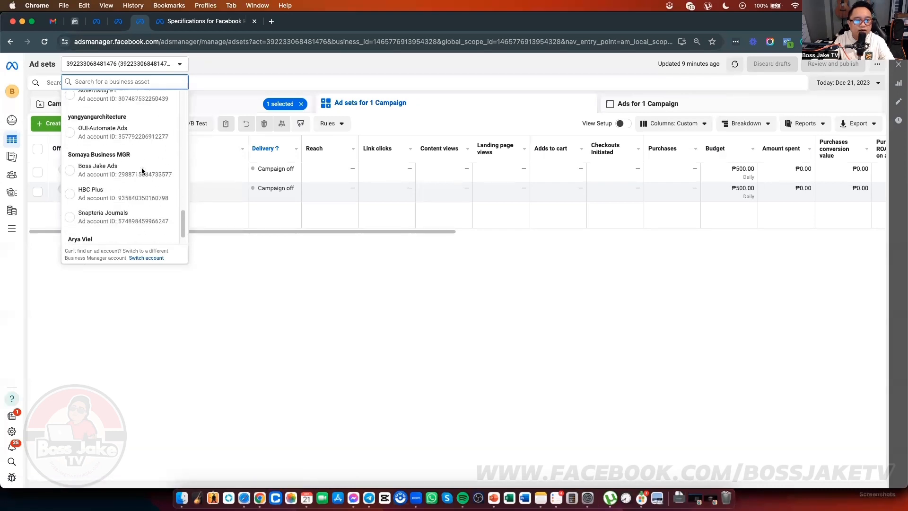
scroll(141, 168, up, 8)
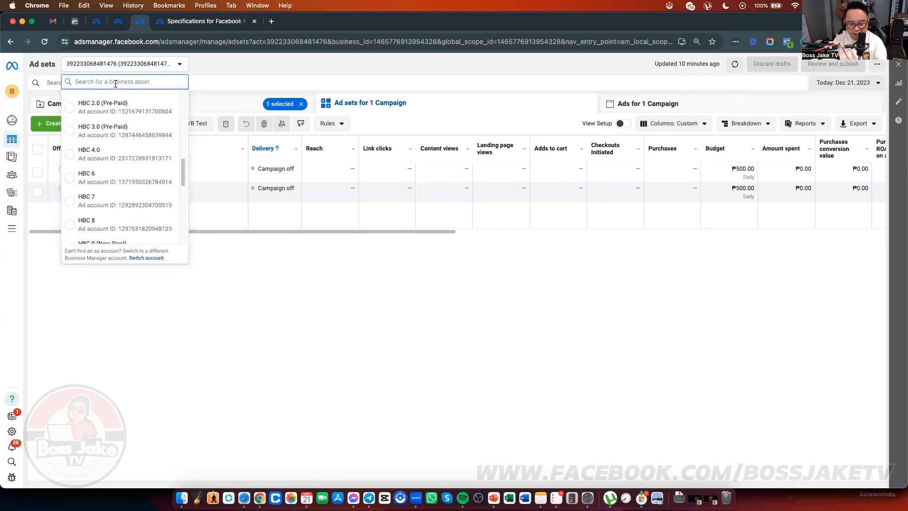
text(HBC)
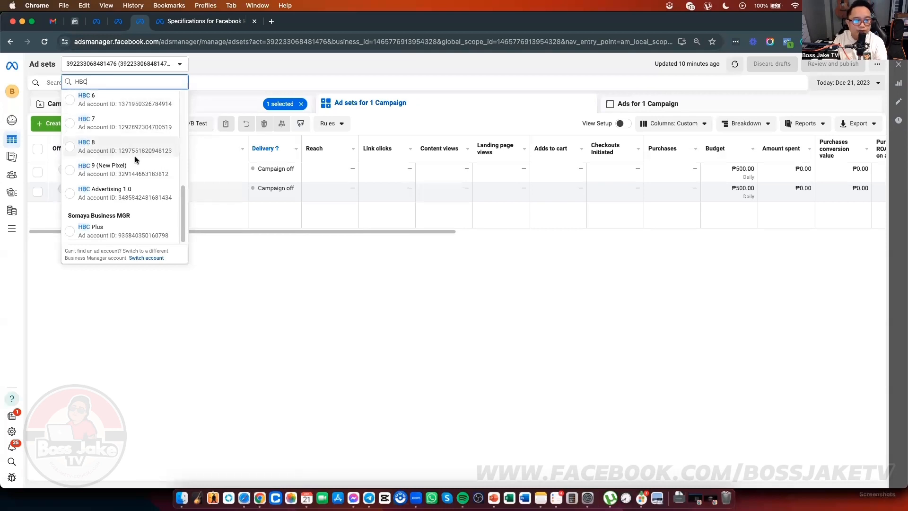
scroll(134, 152, up, 2)
text(4)
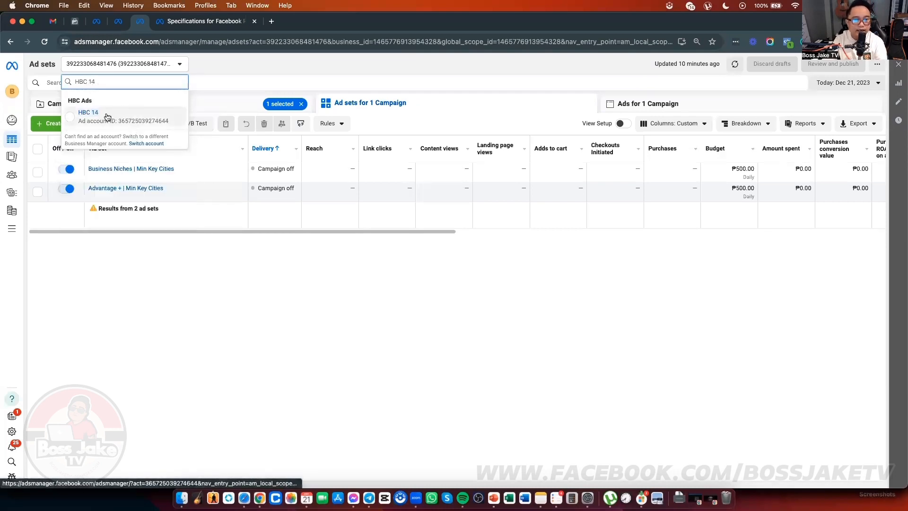
click(125, 120)
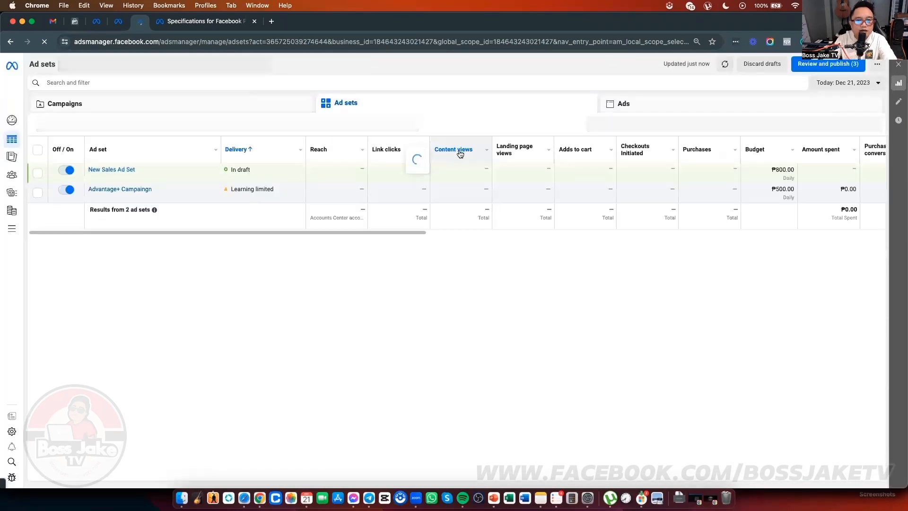
Step: Discard the unpublished drafts and reload the Ads Manager page
click(767, 68)
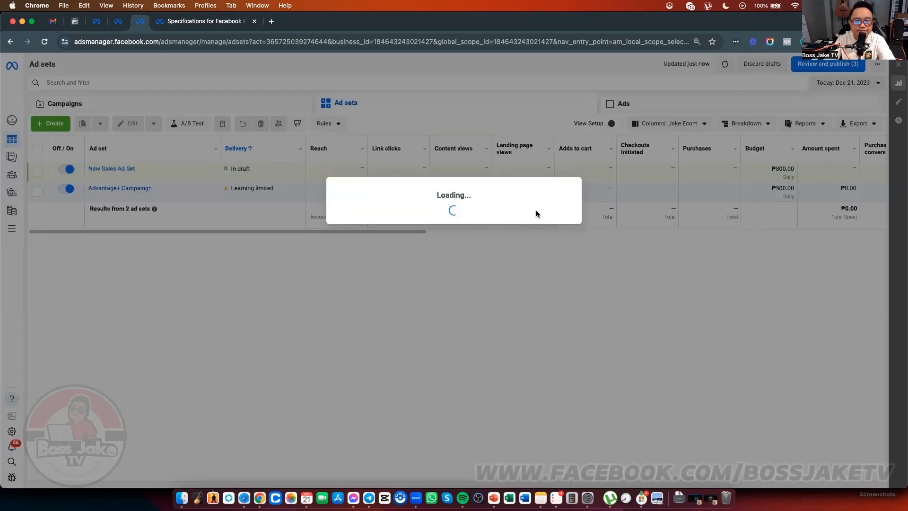
key(ctrl+Up)
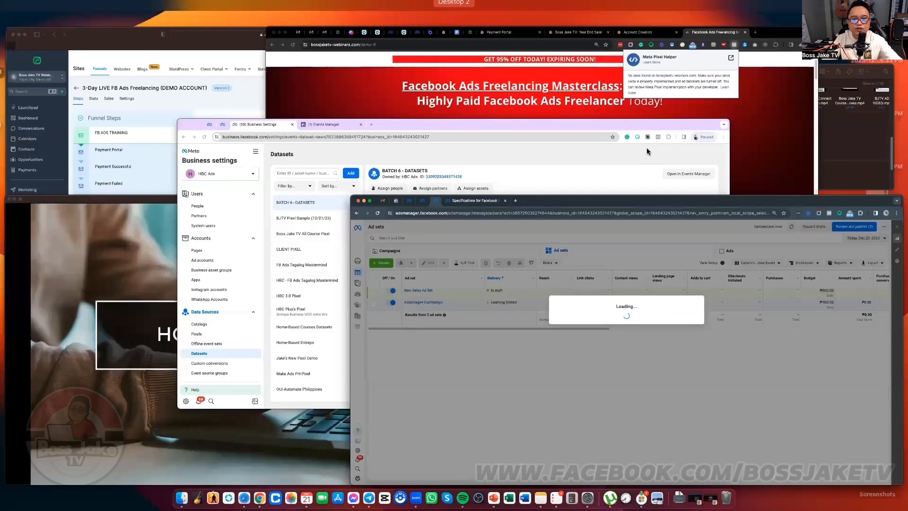
click(637, 154)
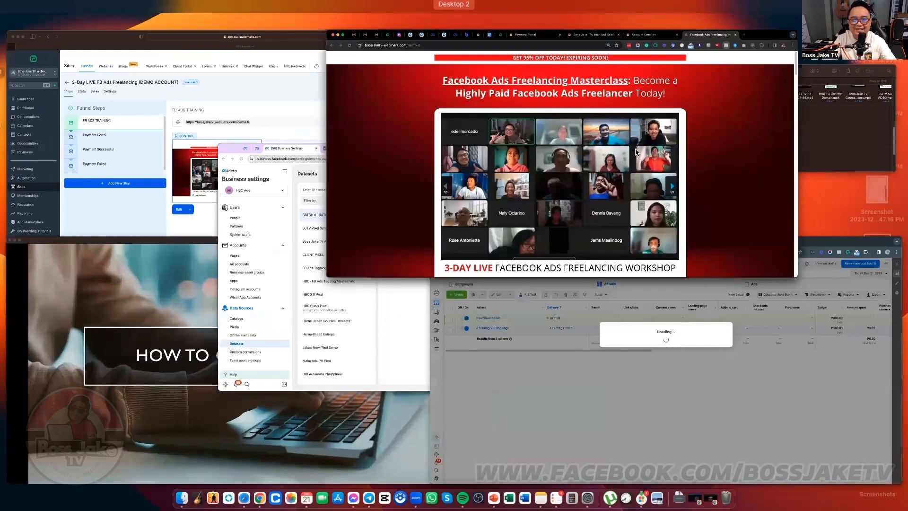
key(ctrl+Up)
click(424, 234)
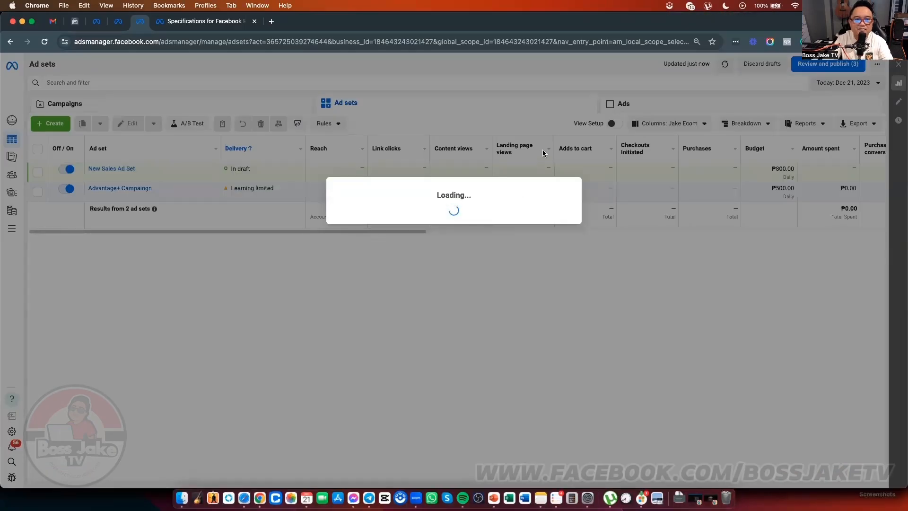
click(46, 42)
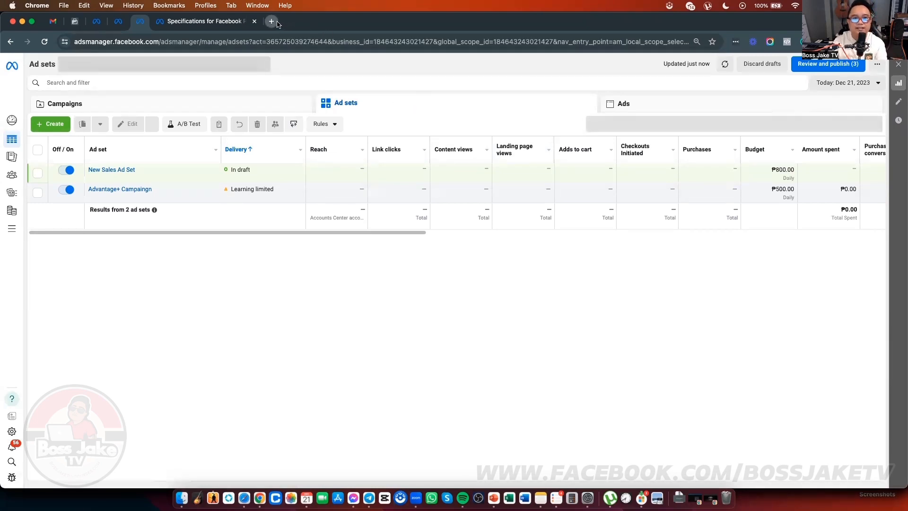
Step: Test the internet speed on fast.com in a new tab, then close it
click(271, 21)
text(FAS)
key(Return)
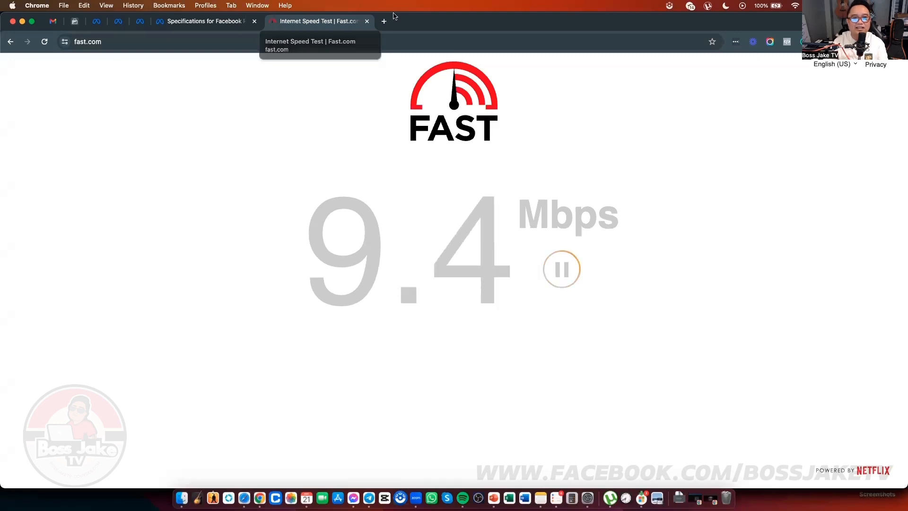
click(145, 26)
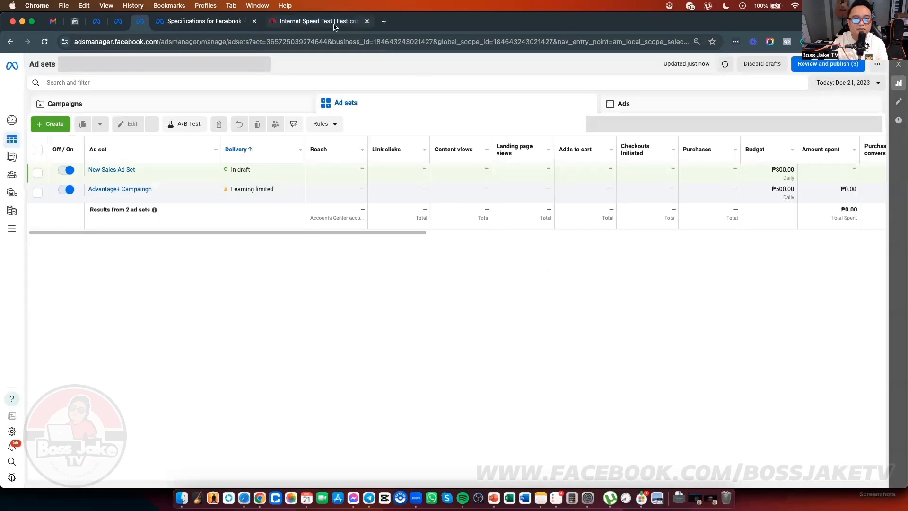
click(362, 27)
click(366, 21)
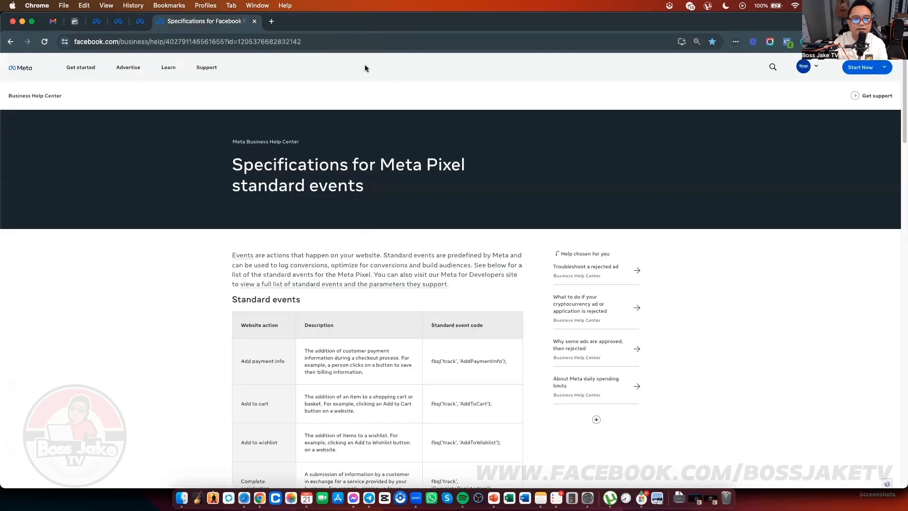
Step: Pin the Meta Pixel specifications tab and return to Ads Manager
click(142, 20)
click(158, 23)
right_click(204, 22)
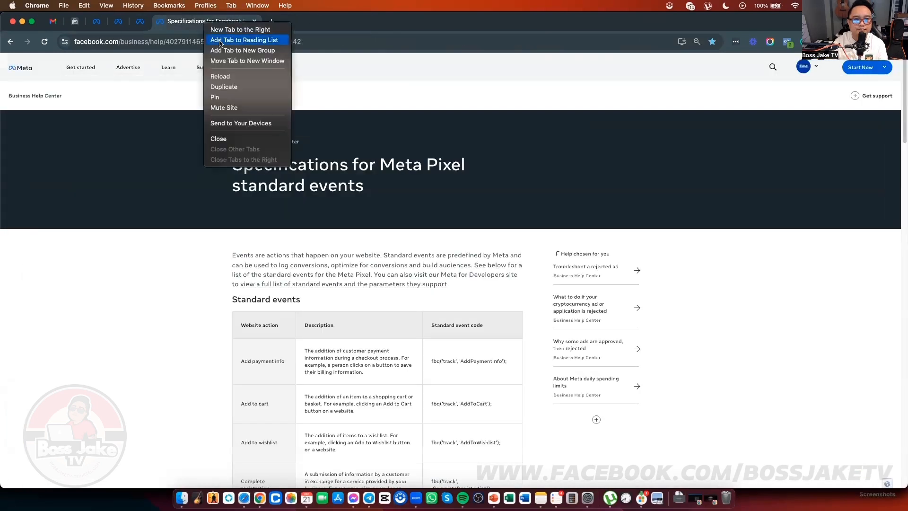
click(241, 97)
click(140, 21)
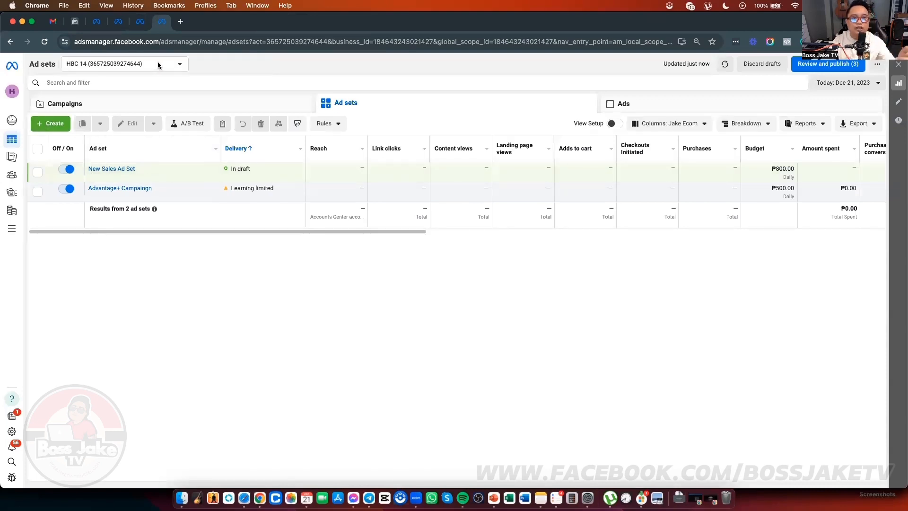
Step: Delete the drafts and create a new manual Sales campaign
click(786, 66)
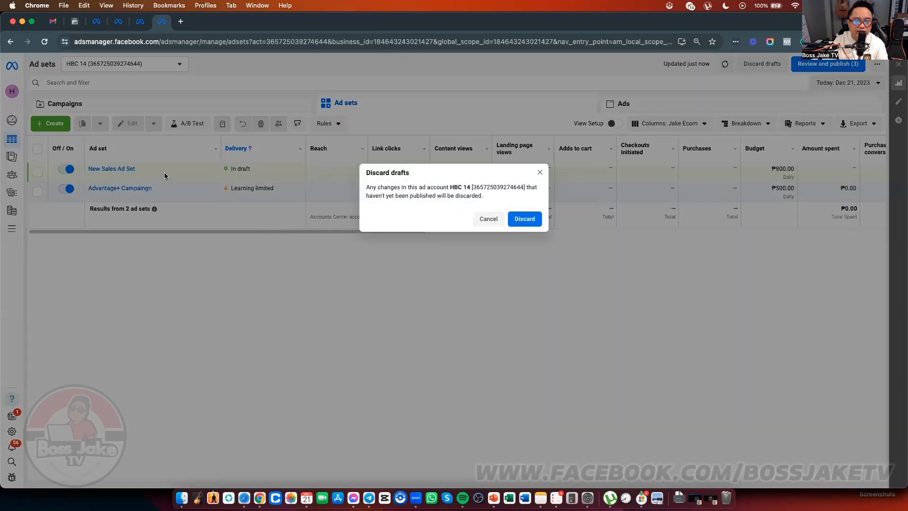
click(524, 218)
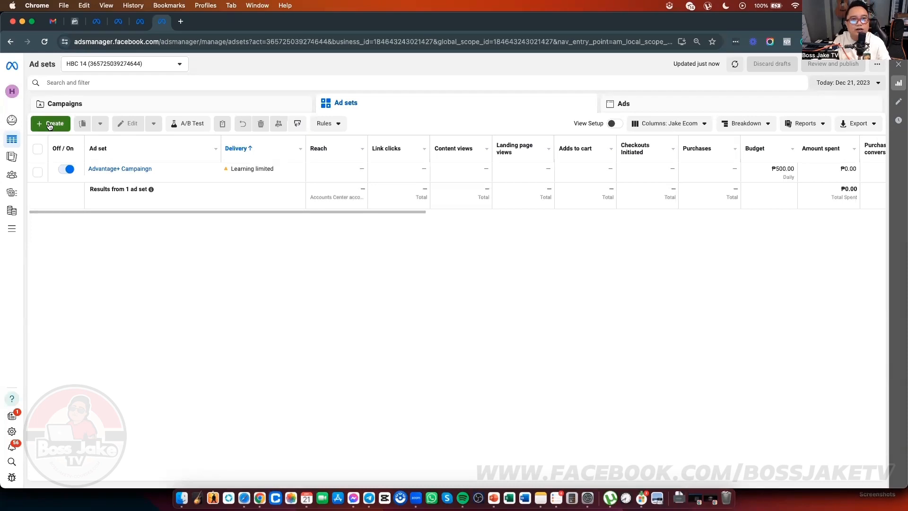
click(49, 124)
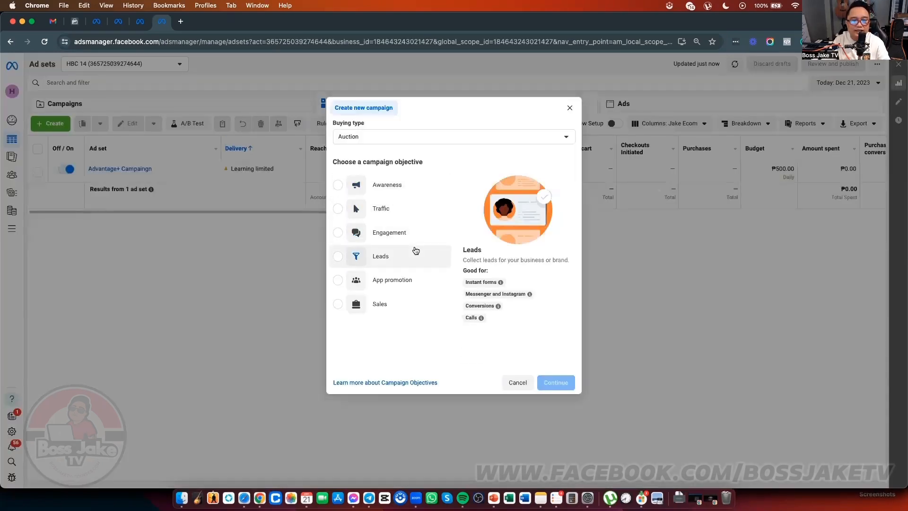
click(426, 304)
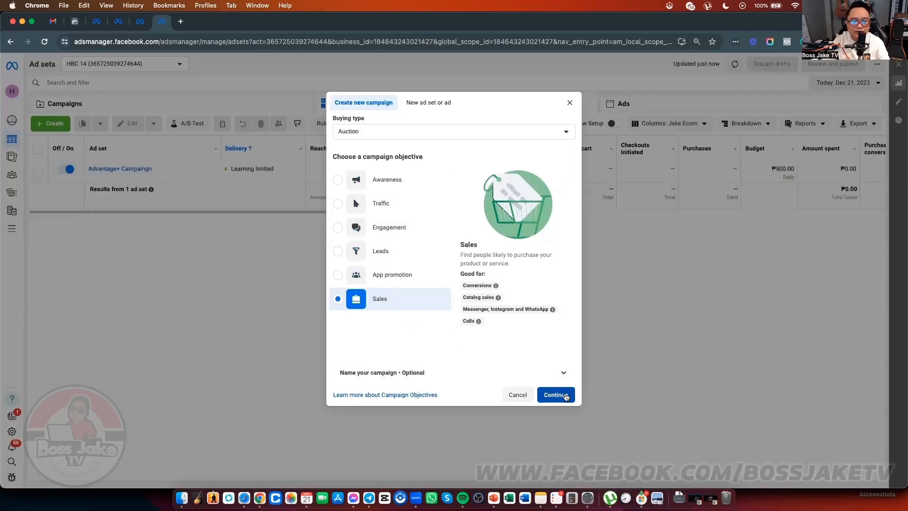
click(551, 395)
click(431, 300)
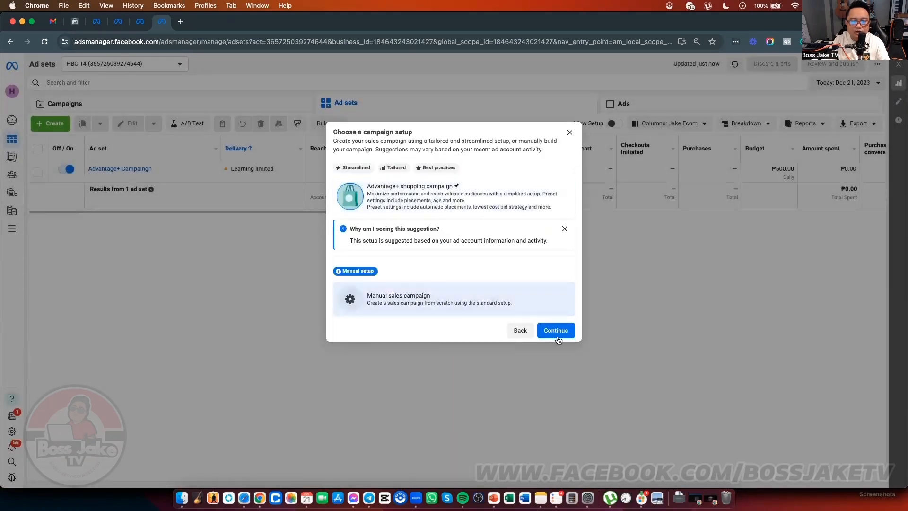
click(557, 330)
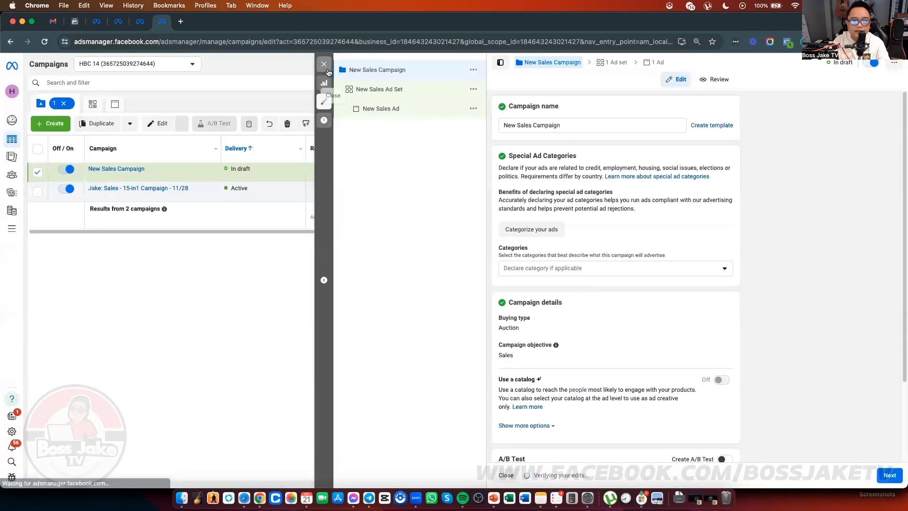
click(327, 71)
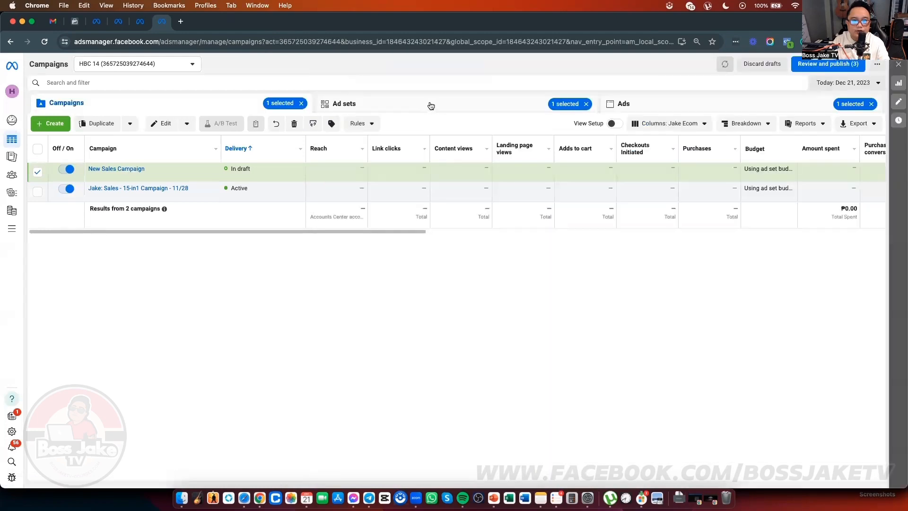
click(427, 104)
Step: Set New Sales Ad Set to website conversions with the BATCH 6 - DATASETS pixel and save
click(168, 129)
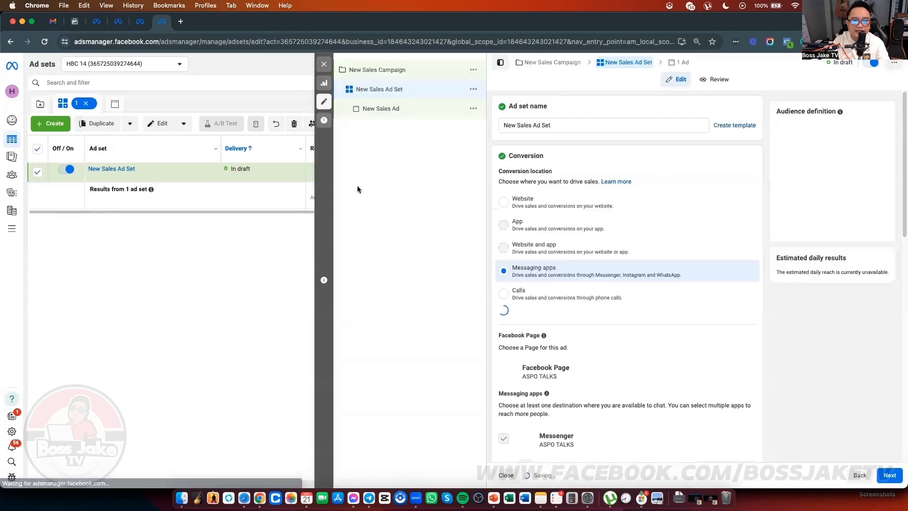
click(504, 202)
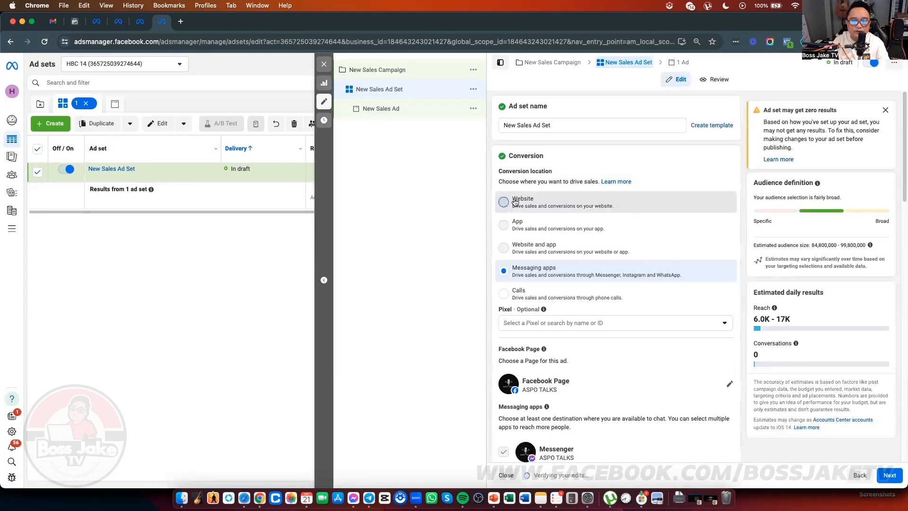
scroll(684, 227, down, 3)
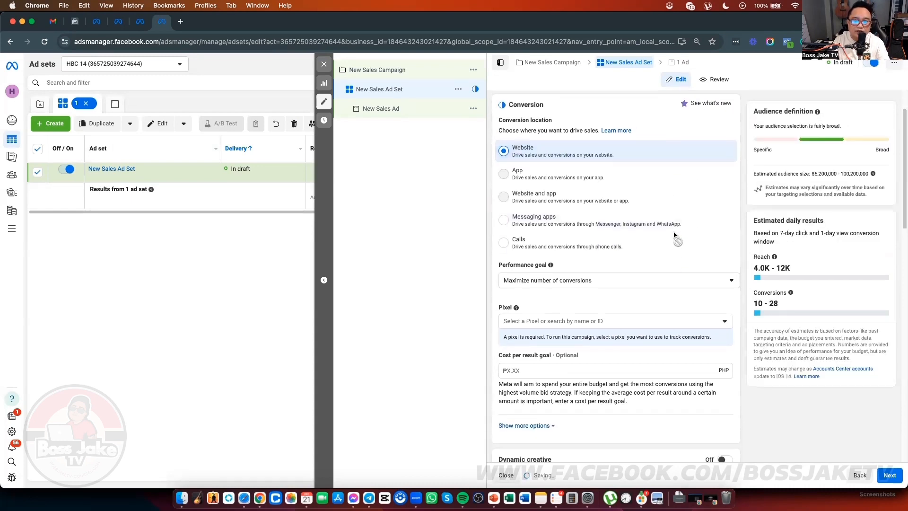
click(677, 288)
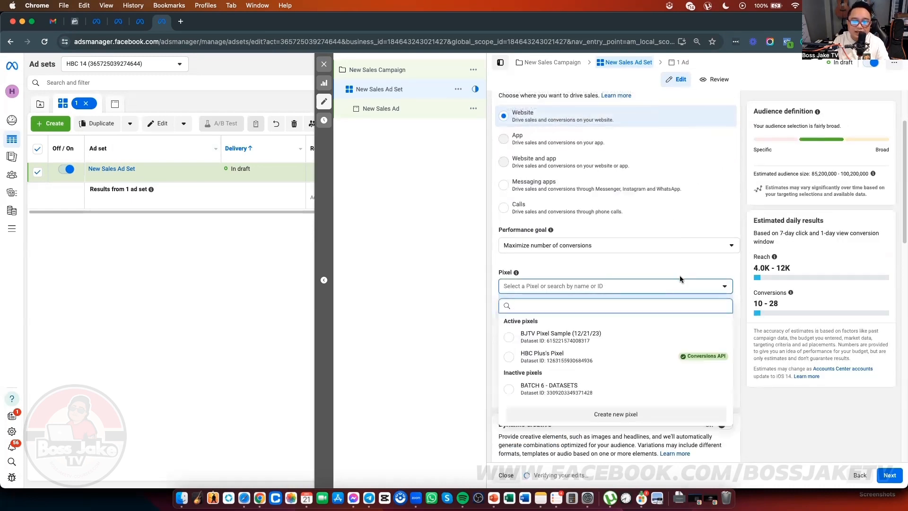
scroll(680, 279, down, 1)
scroll(610, 366, down, 2)
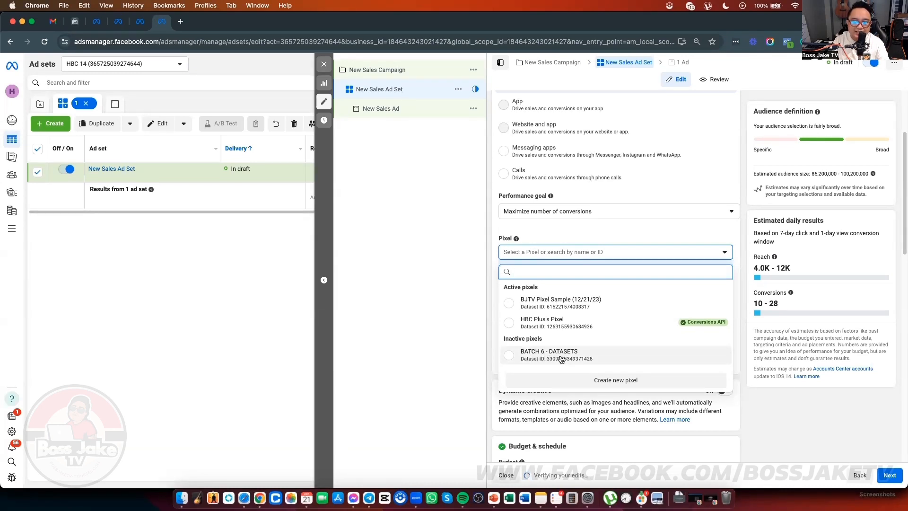
click(561, 359)
scroll(572, 338, down, 5)
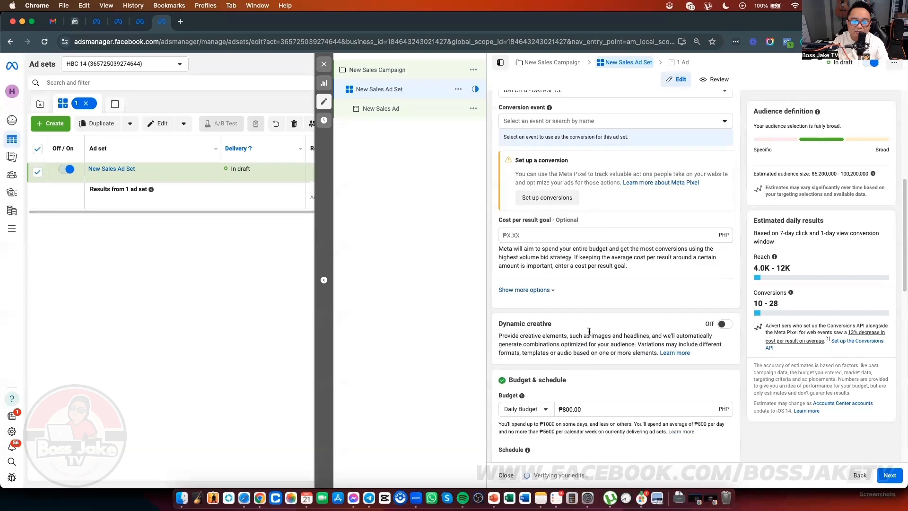
scroll(706, 246, up, 3)
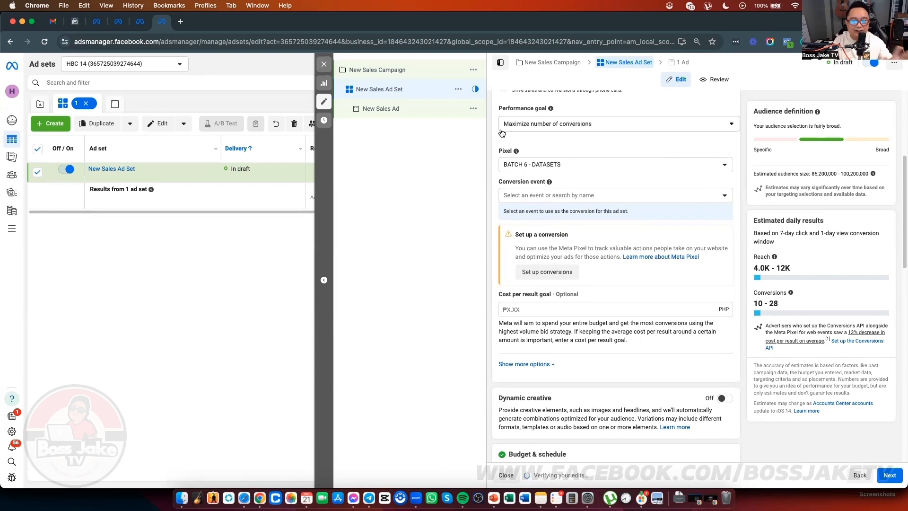
click(324, 65)
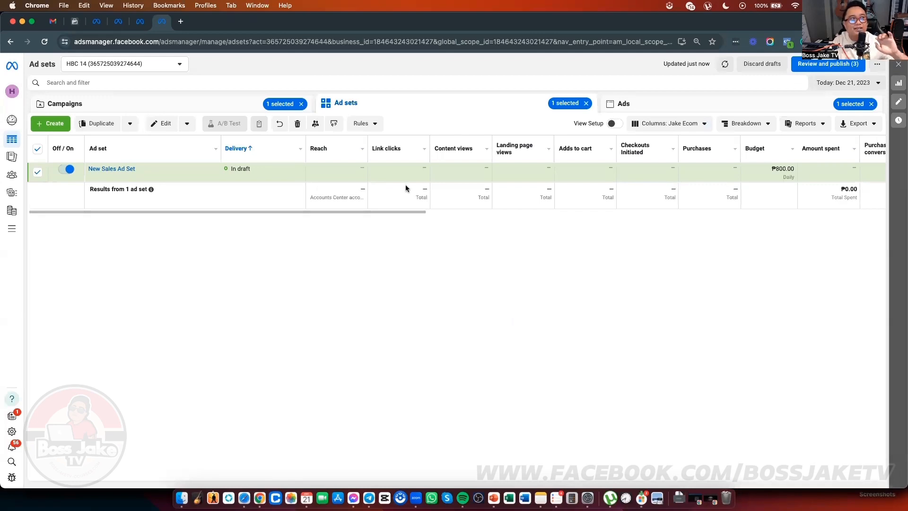
key(ctrl+Up)
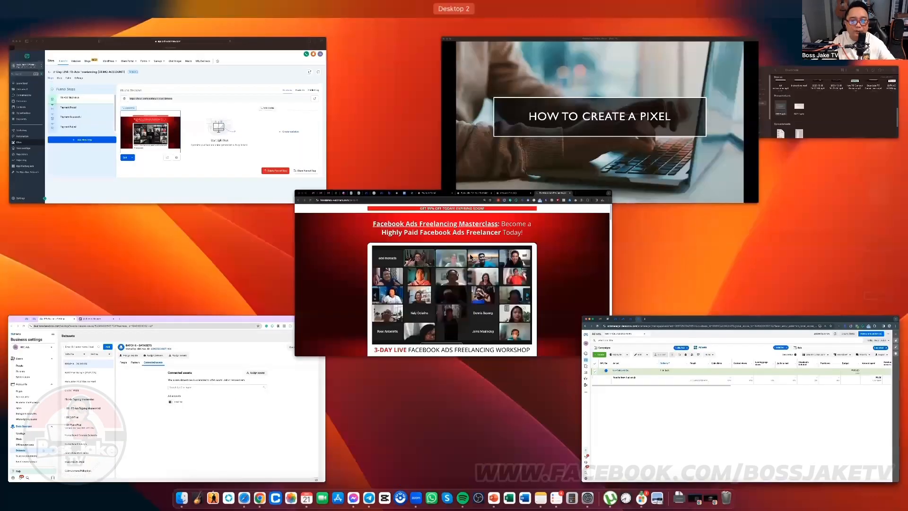
Step: Select BATCH 6 - DATASETS in Business Settings and open it in Events Manager
click(182, 355)
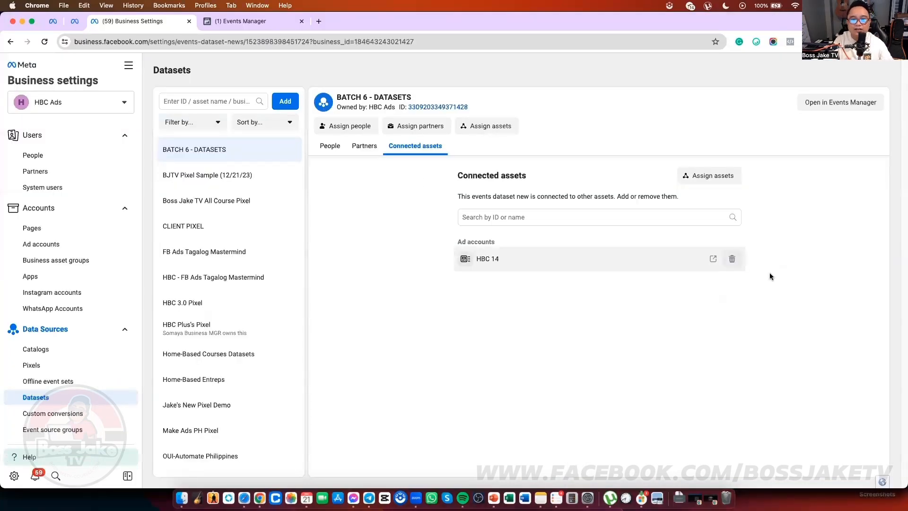
key(super+bracketleft)
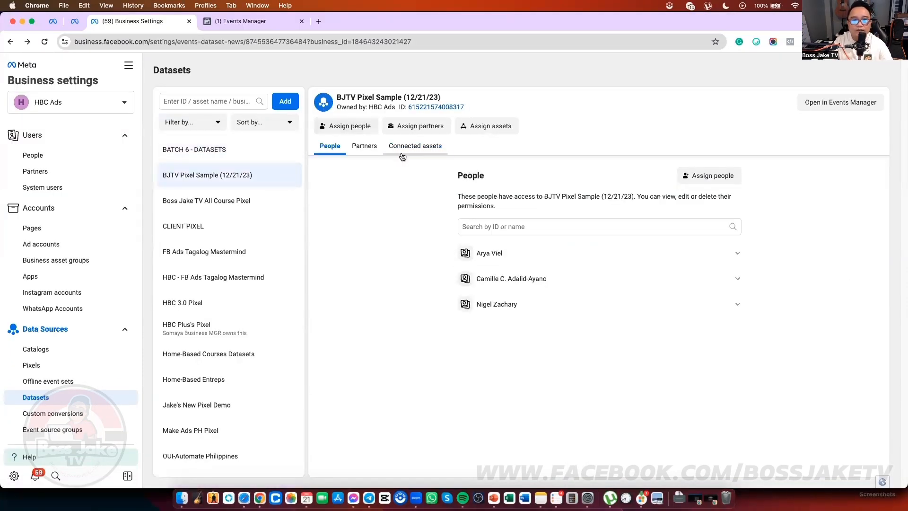
click(240, 156)
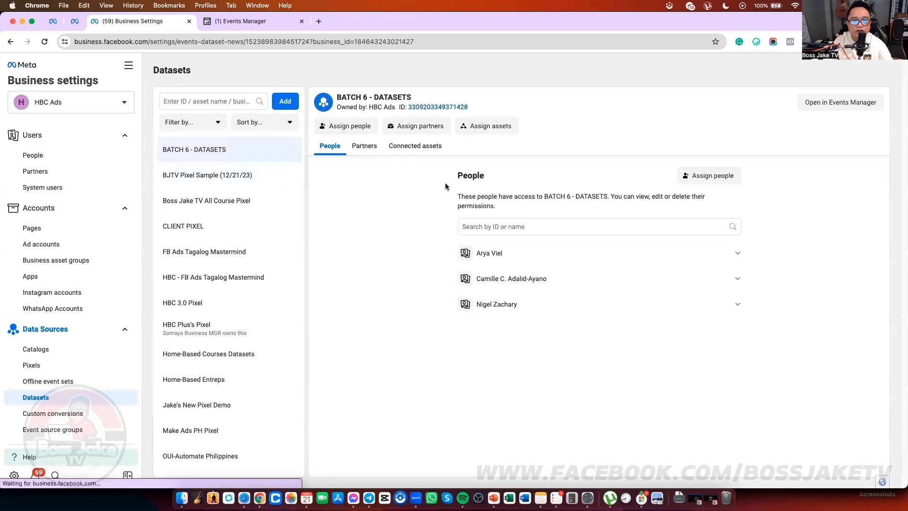
click(835, 104)
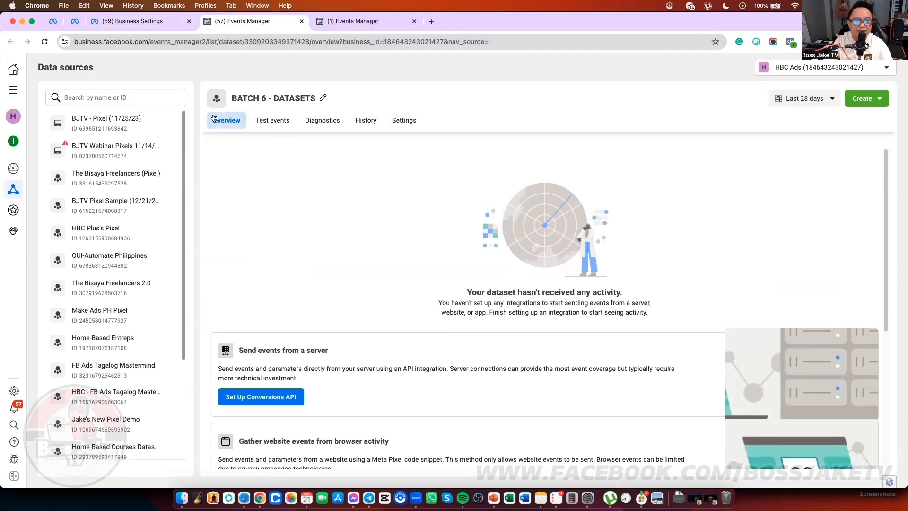
Step: Show the Settings of BATCH 6 - DATASETS: owned by HBC Ads, shared with HBC 14
click(166, 24)
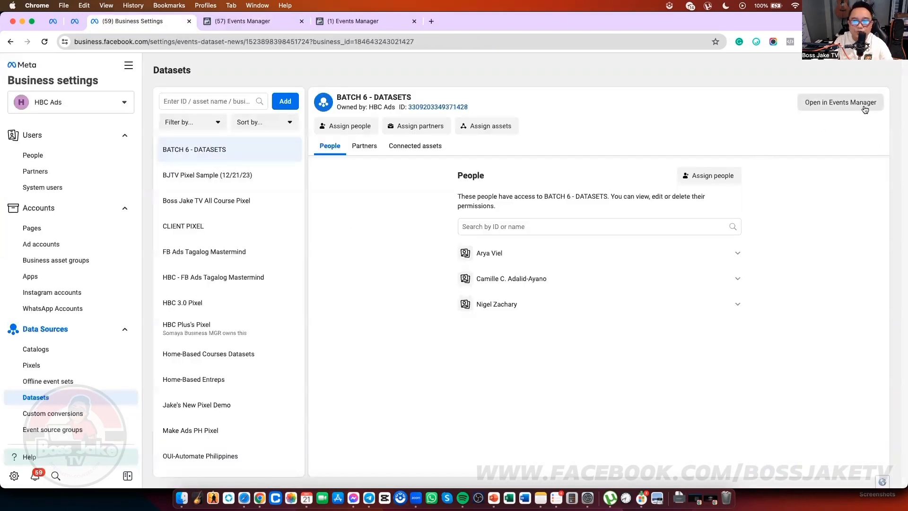
click(247, 23)
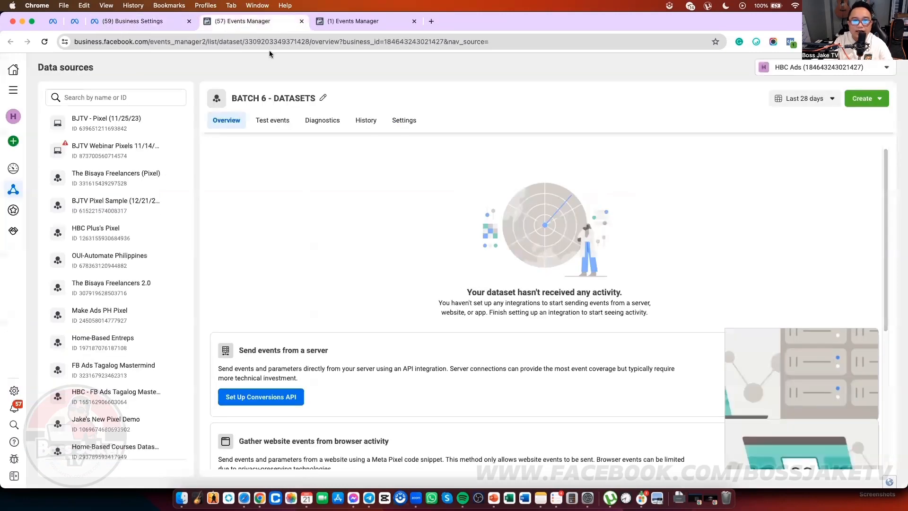
click(404, 121)
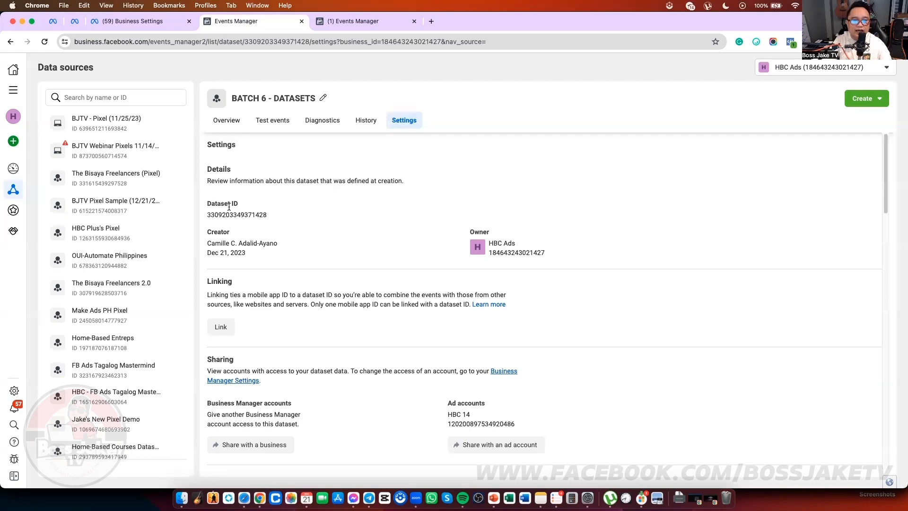
Step: Open the FB ADS TRAINING step's /demo-6 page in the page builder in a new tab
key(ctrl+Up)
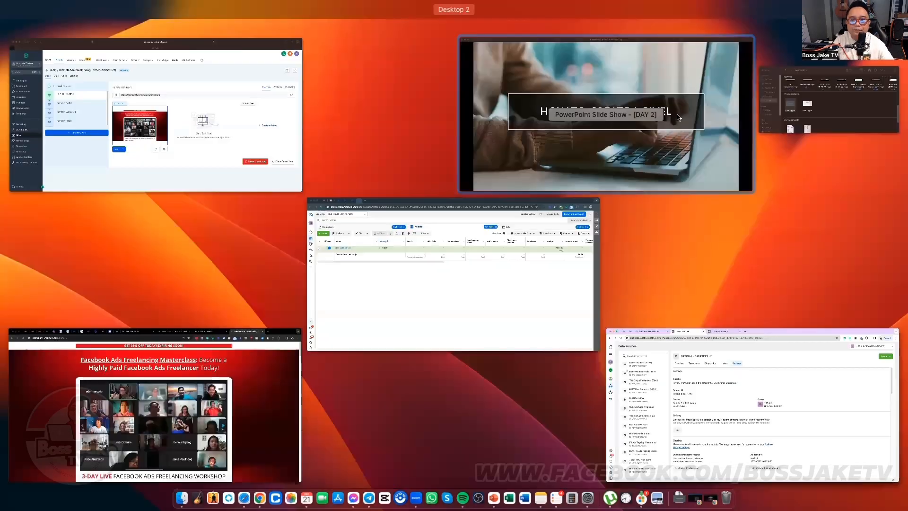
click(229, 128)
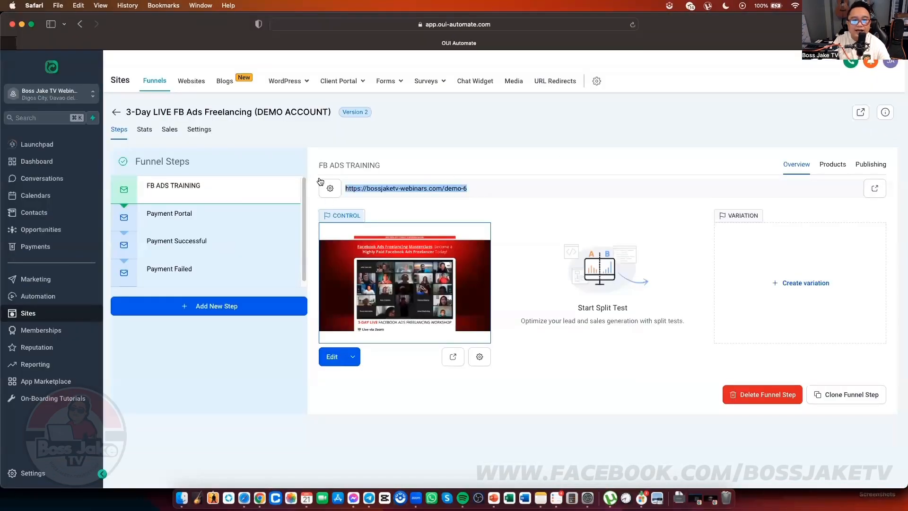
click(407, 140)
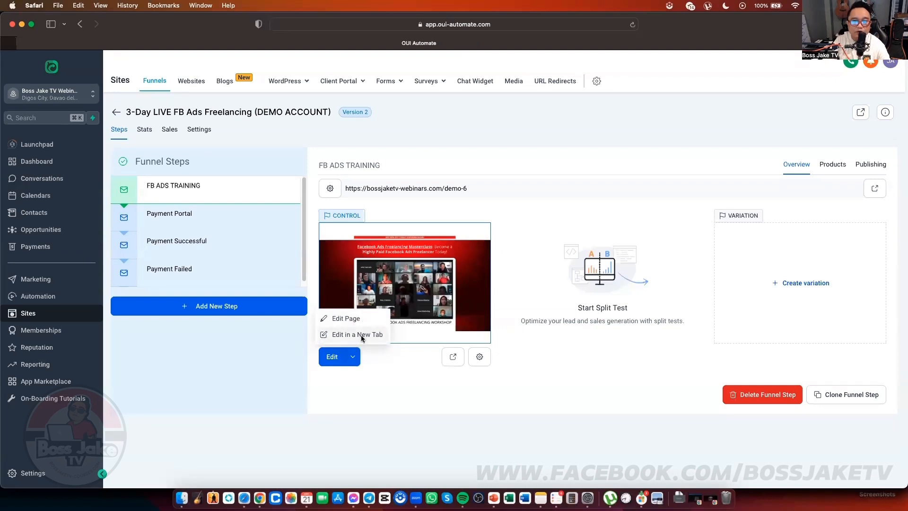
click(361, 334)
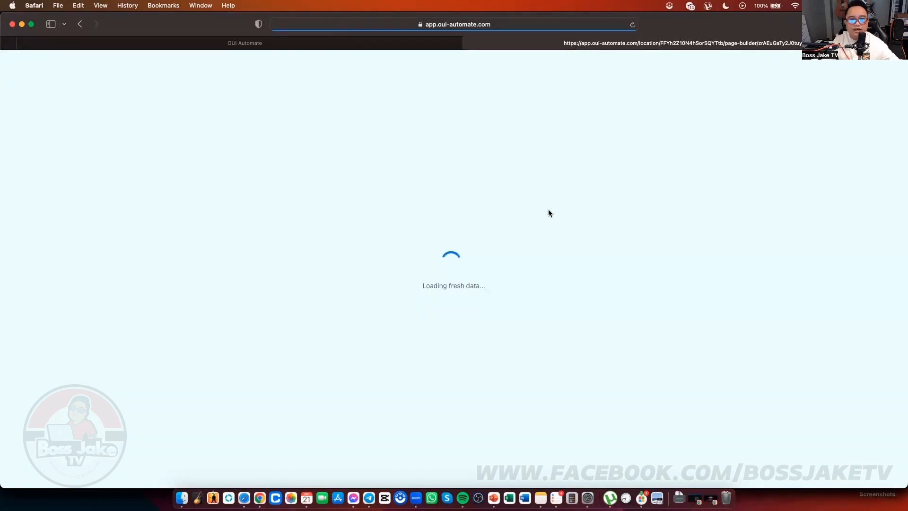
key(ctrl+Up)
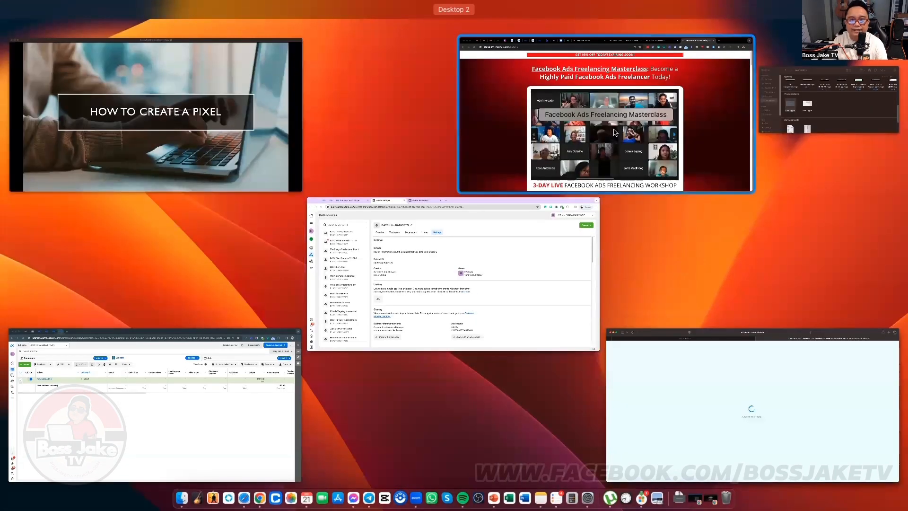
Step: Switch to the OUI AUTOMATE - TRACKING CODE document and place the cursor in the PAGE VIEW code
click(623, 128)
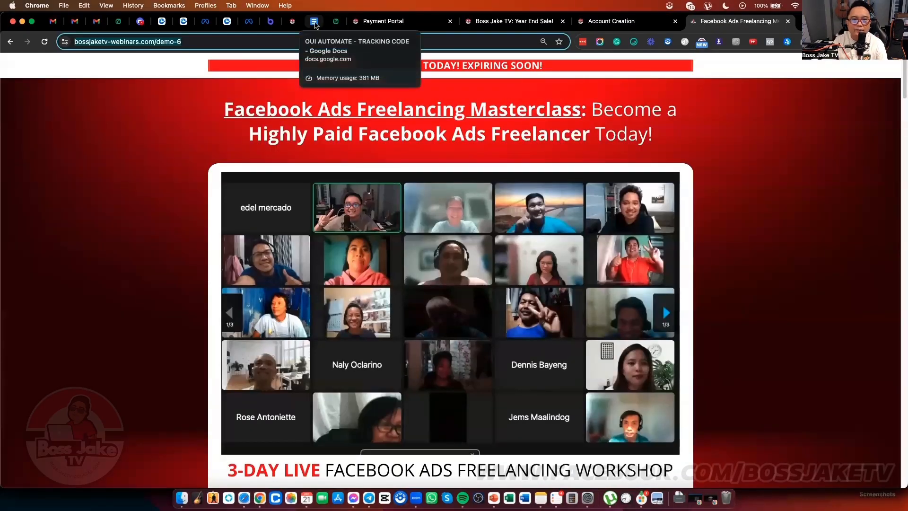
click(314, 22)
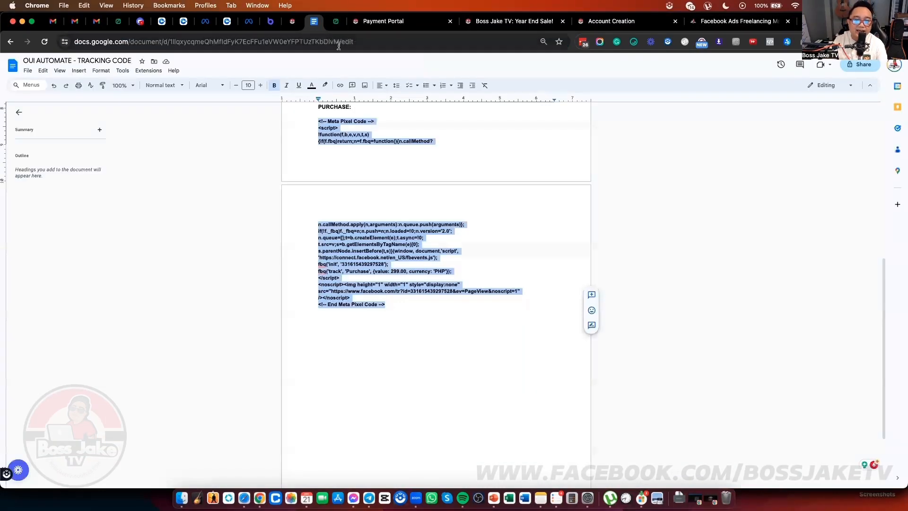
click(515, 185)
scroll(481, 197, up, 4)
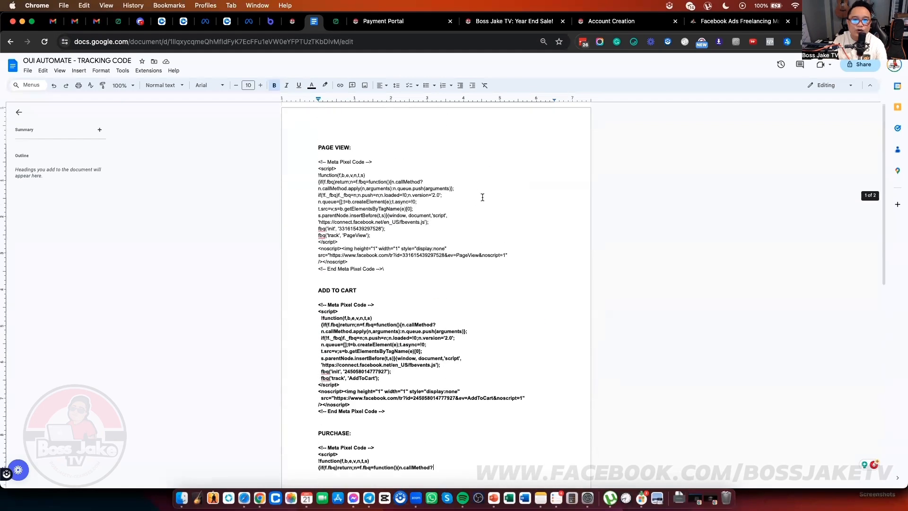
click(496, 215)
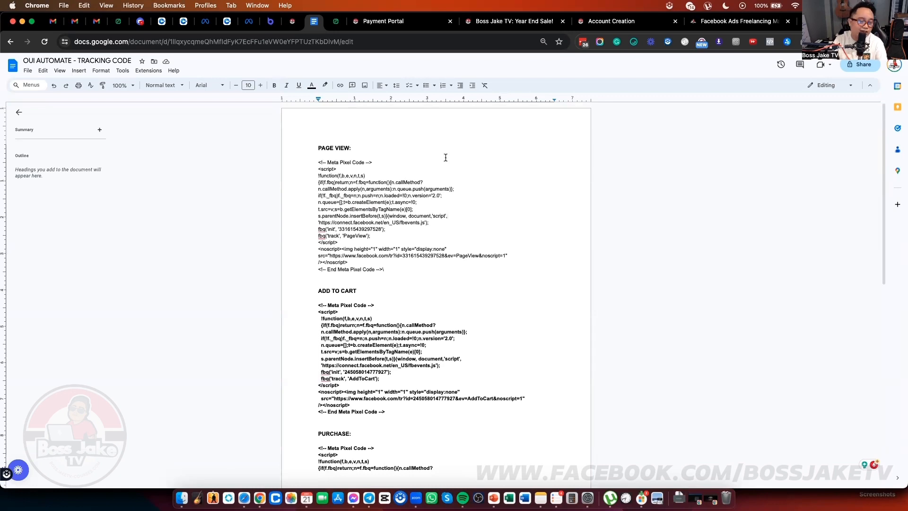
Step: Scroll through the document's PageView, AddToCart and Purchase pixel snippets
scroll(438, 172, down, 1)
scroll(438, 172, up, 1)
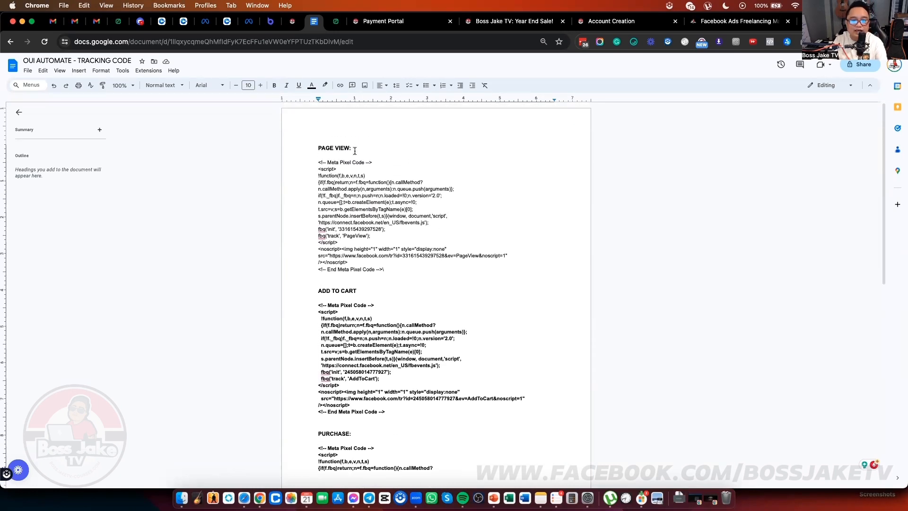
scroll(468, 192, down, 2)
scroll(461, 192, up, 2)
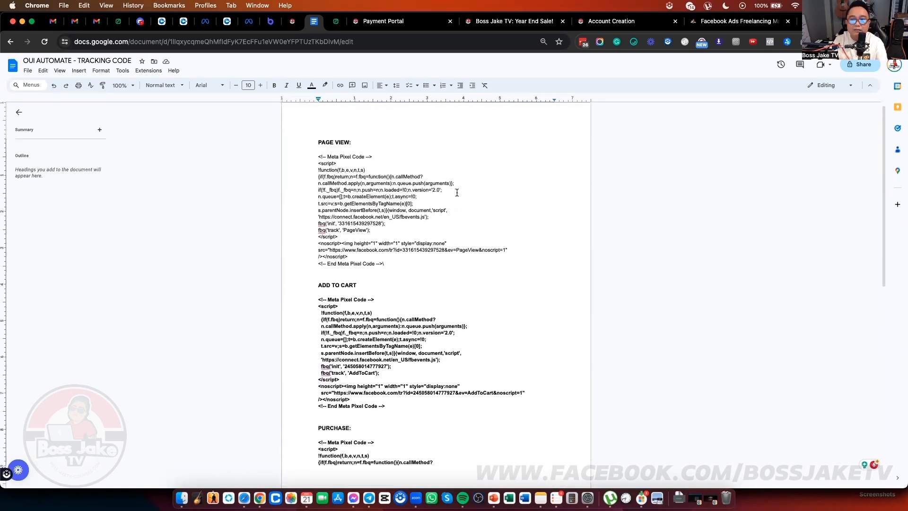
scroll(461, 194, down, 1)
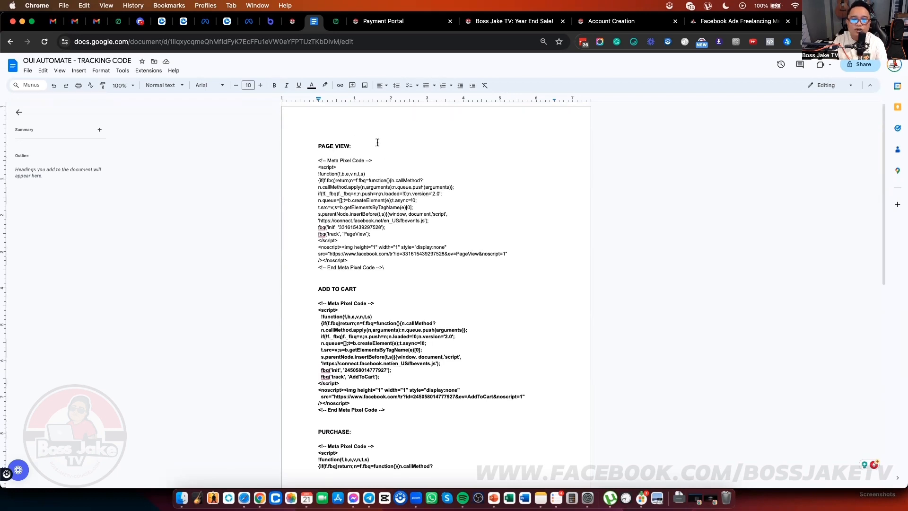
drag(377, 147, 316, 146)
scroll(358, 211, down, 2)
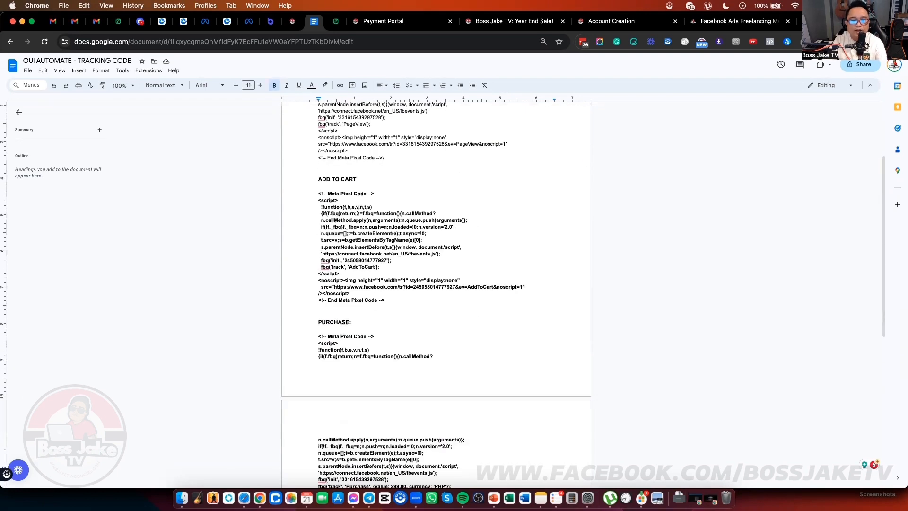
scroll(417, 330, down, 3)
scroll(416, 329, down, 4)
scroll(407, 325, up, 4)
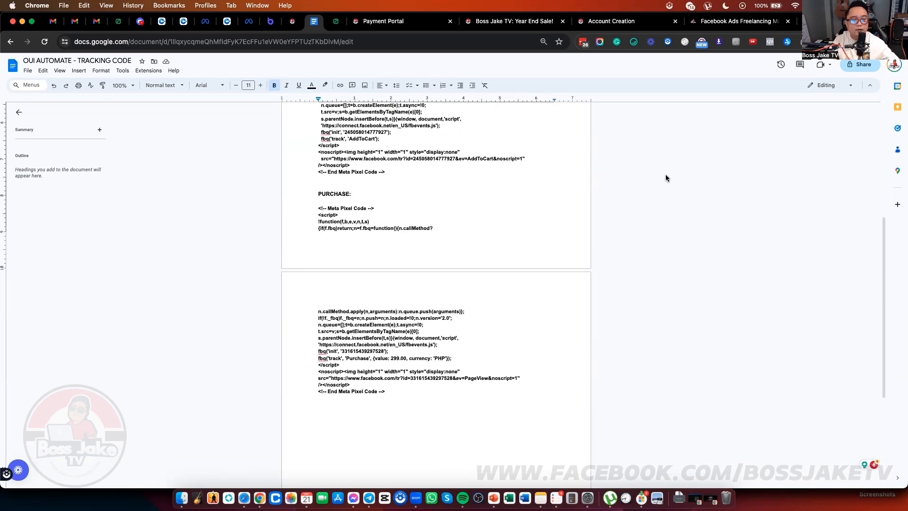
key(ctrl+Up)
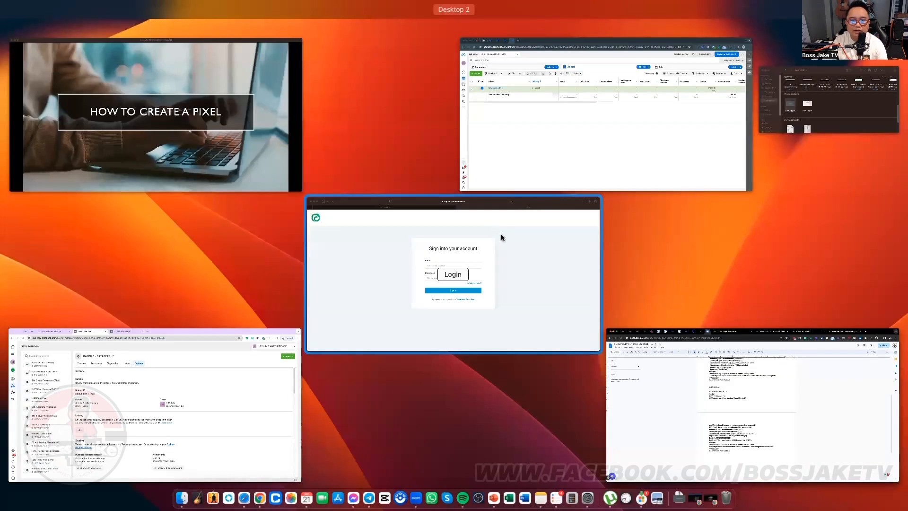
Step: Return to the OUI Automate window showing the 'Sign into your account' login page
click(501, 234)
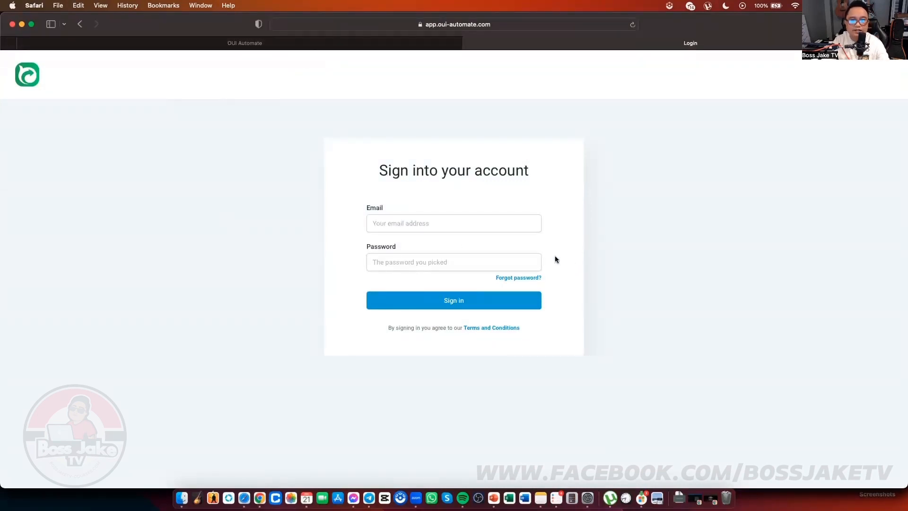
key(ctrl+Up)
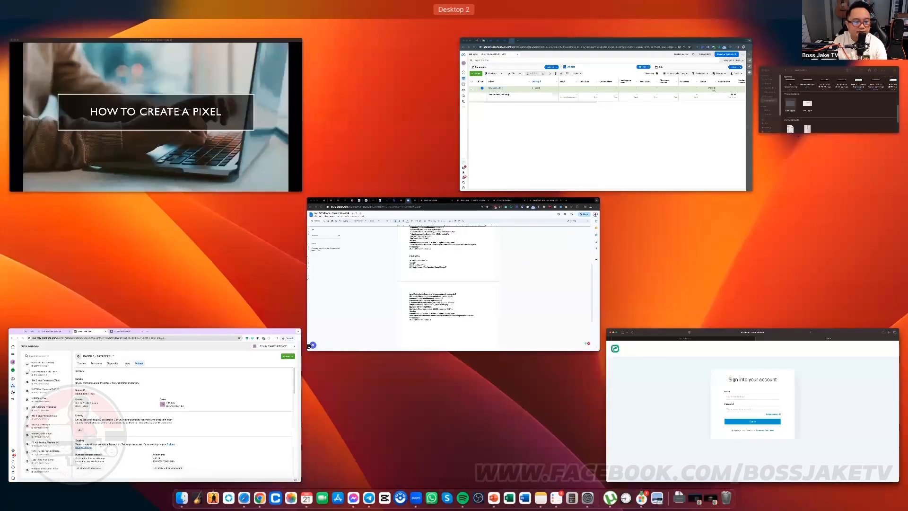
key(Escape)
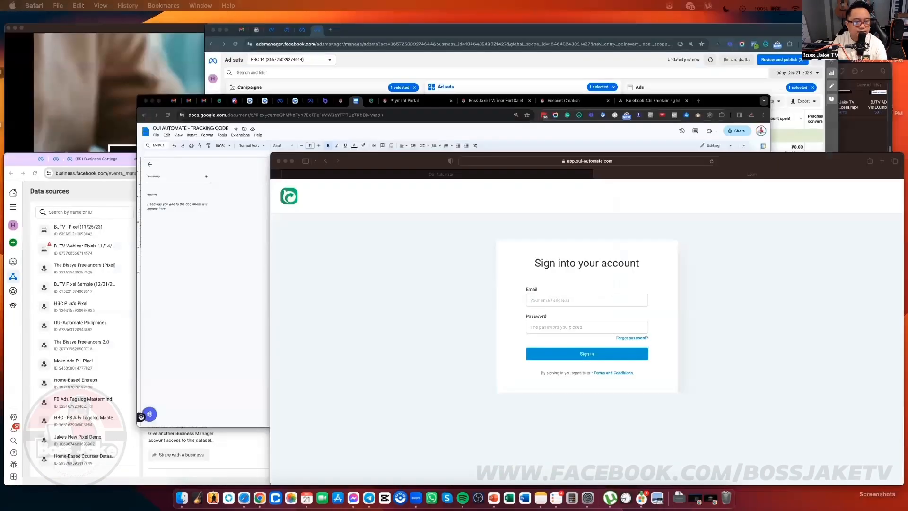
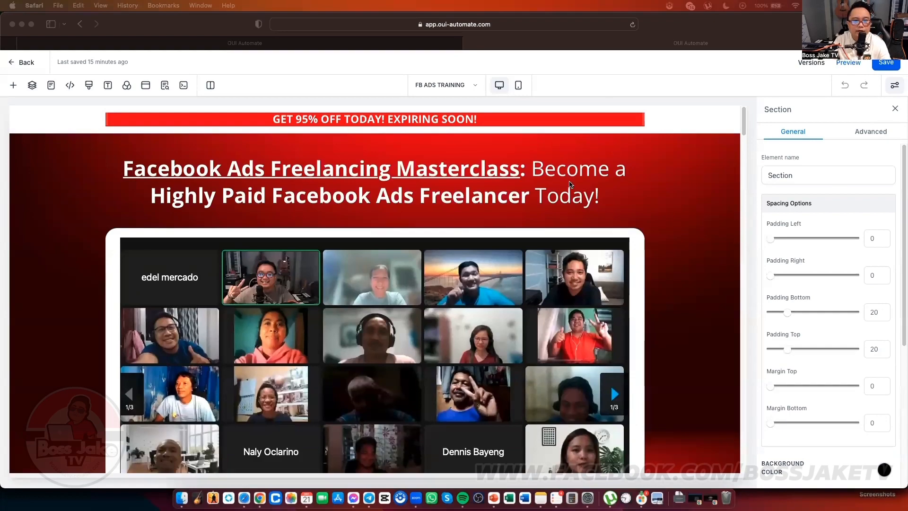
Step: Append ' 2' so the Day One bullet reads 'The Facebook Ad Copies 2'
scroll(570, 184, down, 10)
scroll(699, 187, up, 9)
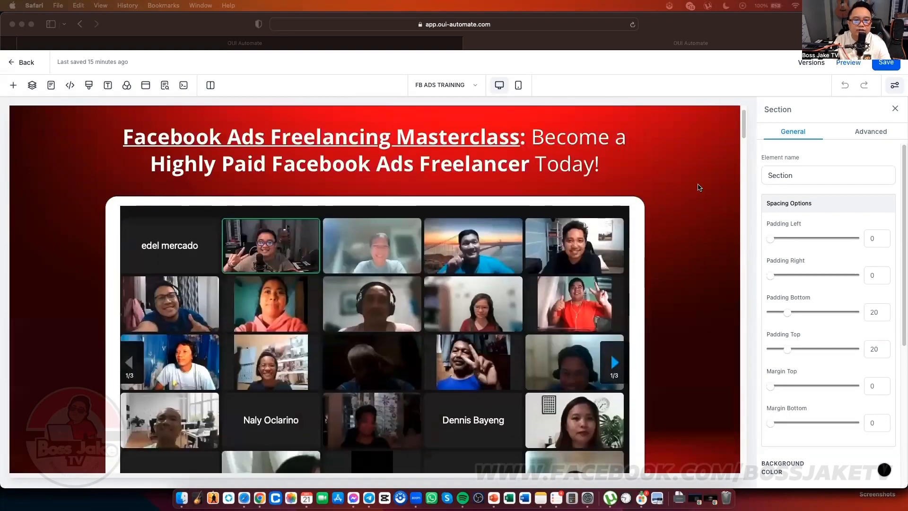
scroll(698, 187, down, 15)
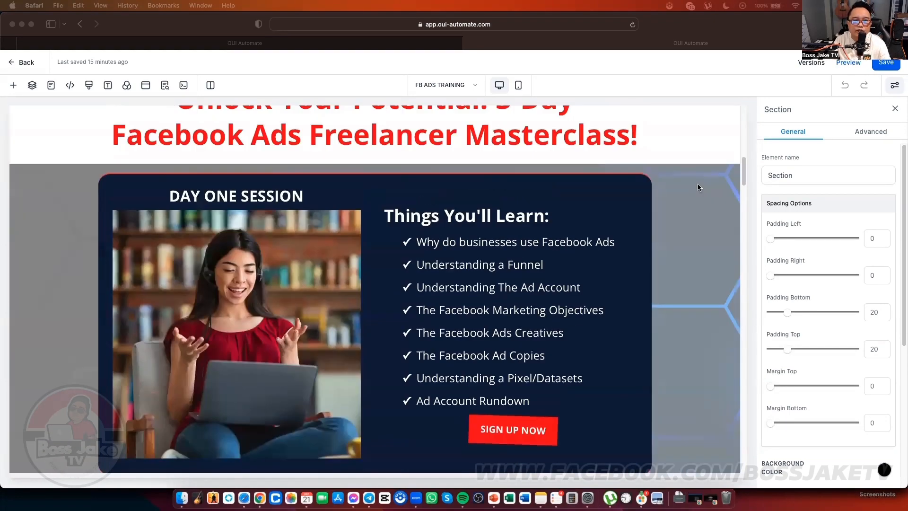
scroll(681, 182, up, 7)
scroll(416, 255, up, 5)
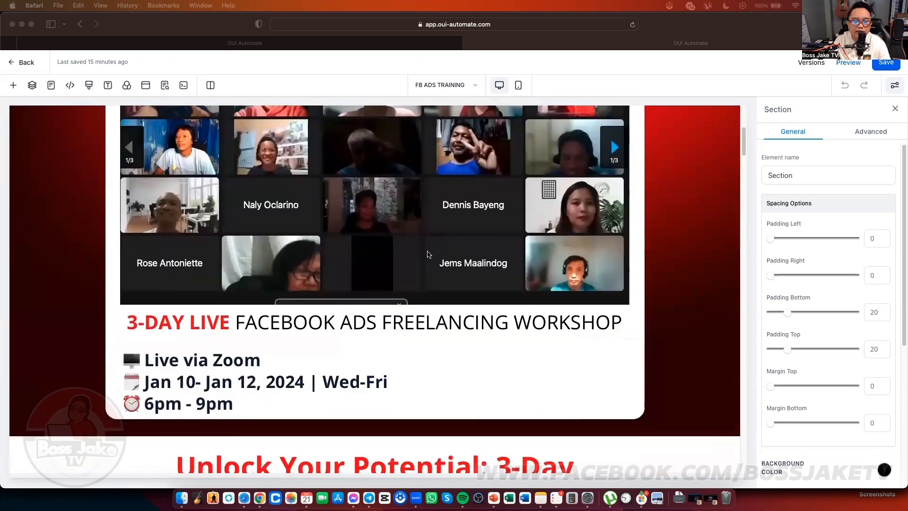
scroll(427, 255, down, 12)
click(547, 229)
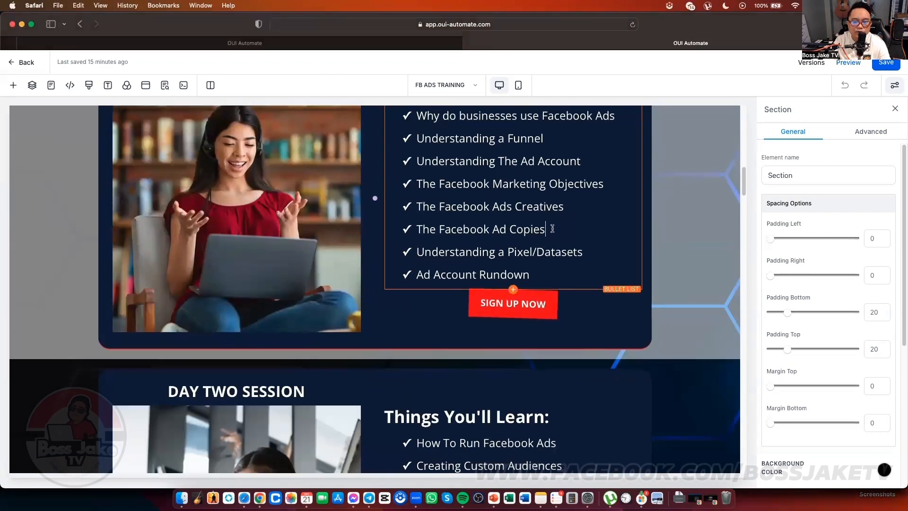
text(2A)
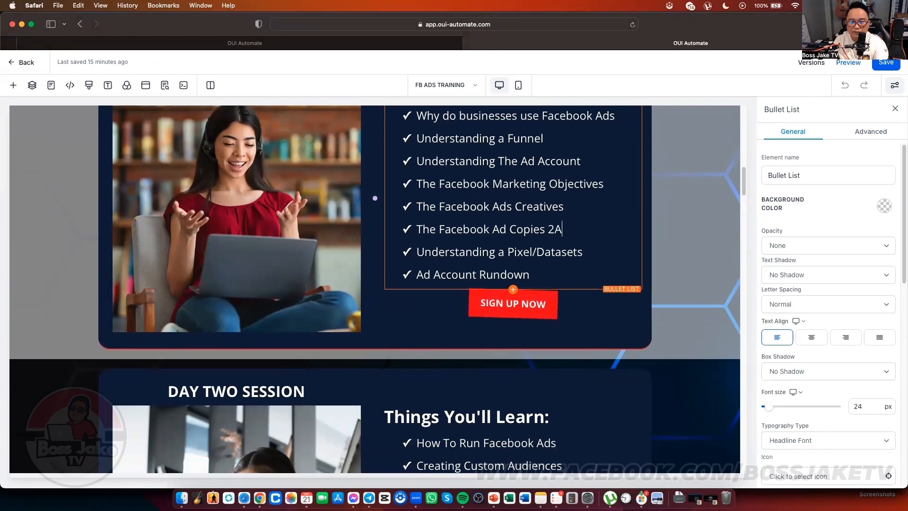
text(FAW)
key(BackSpace)
key(BackSpace)
key(BackSpace)
key(BackSpace)
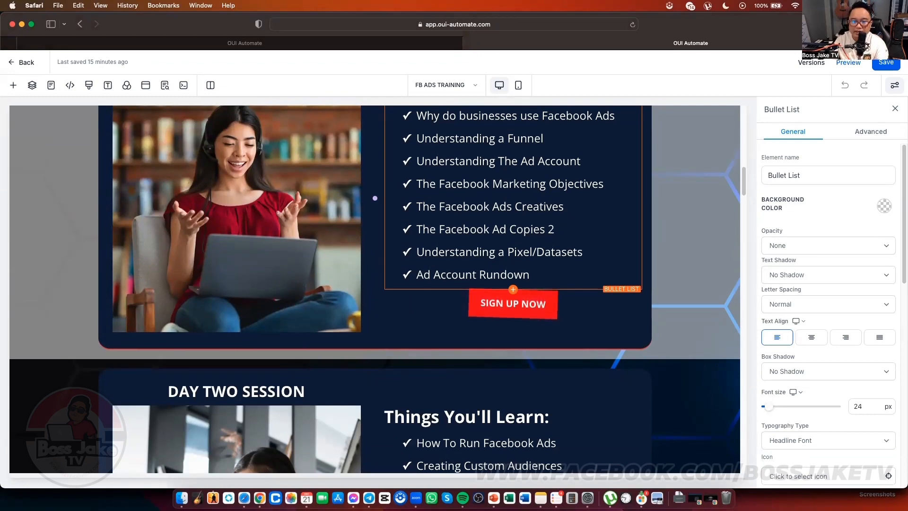
click(675, 238)
Step: Inspect the settings of the first testimonial image and the discount banner subheadline
scroll(674, 238, down, 10)
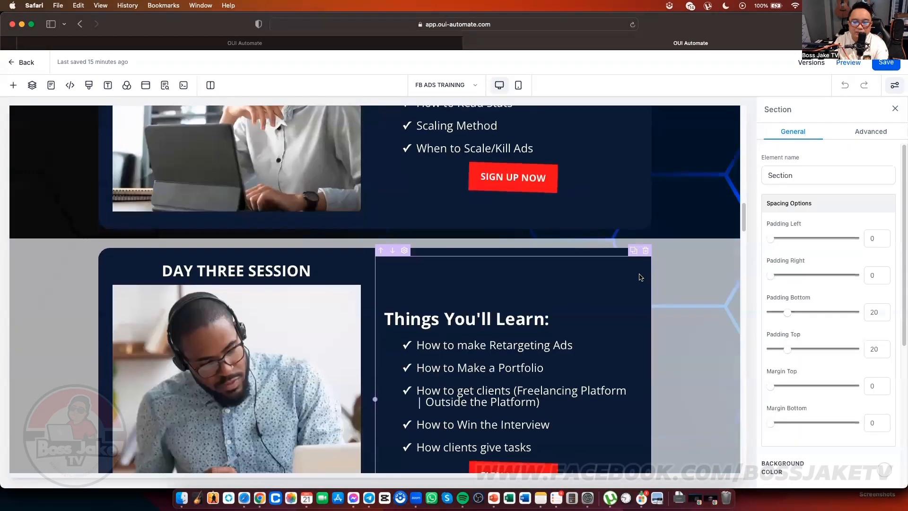
scroll(640, 277, down, 15)
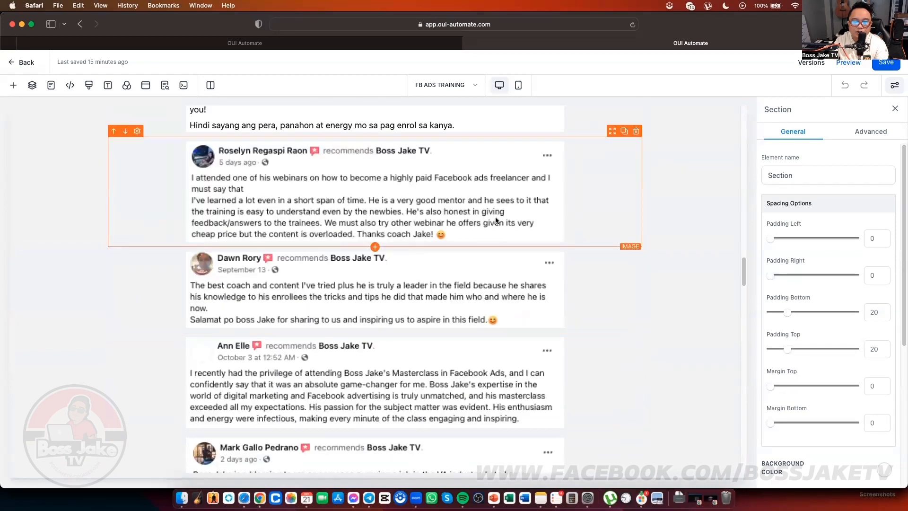
click(496, 221)
scroll(860, 366, down, 5)
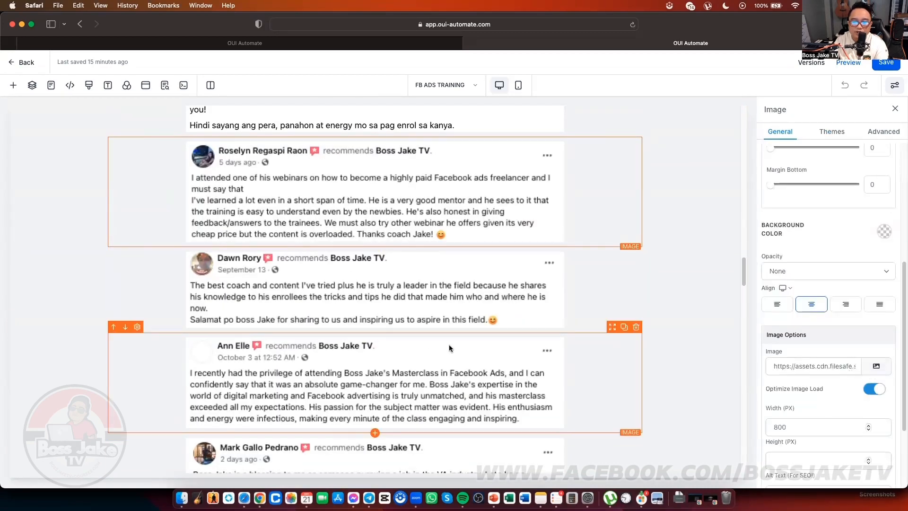
scroll(449, 345, down, 15)
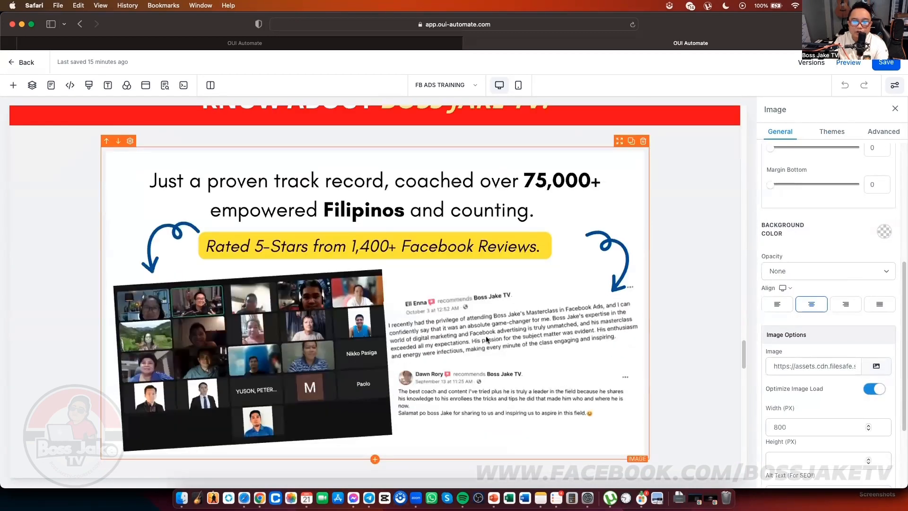
scroll(446, 348, down, 10)
click(489, 165)
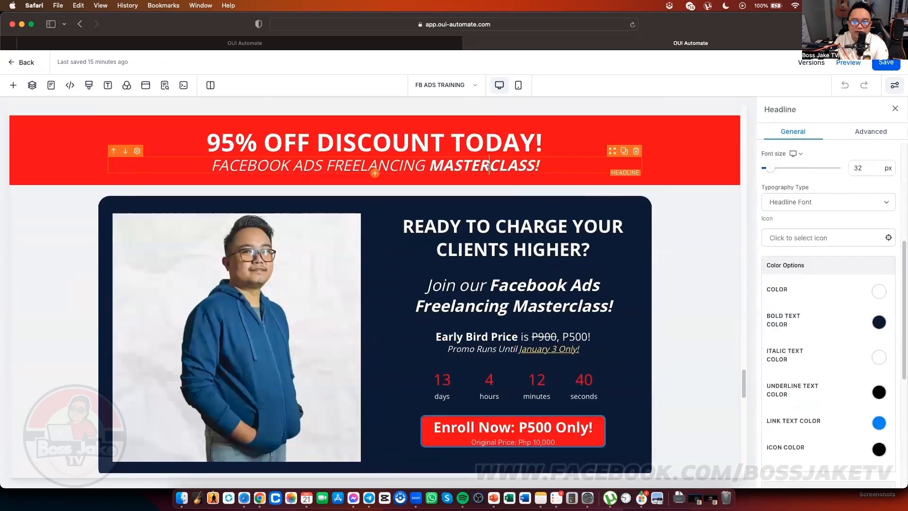
Step: Inspect the instructor photo, countdown timer and Enroll Now button settings
scroll(489, 165, down, 1)
click(240, 236)
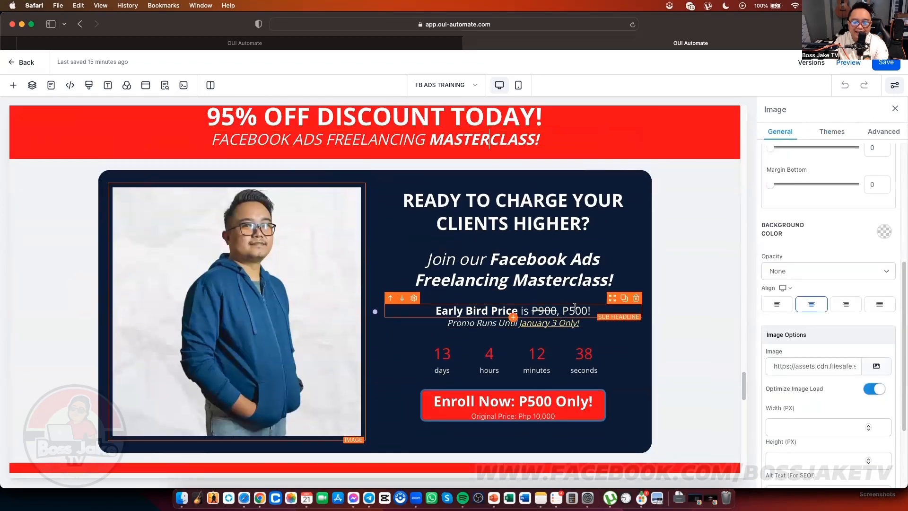
scroll(575, 306, down, 5)
click(610, 251)
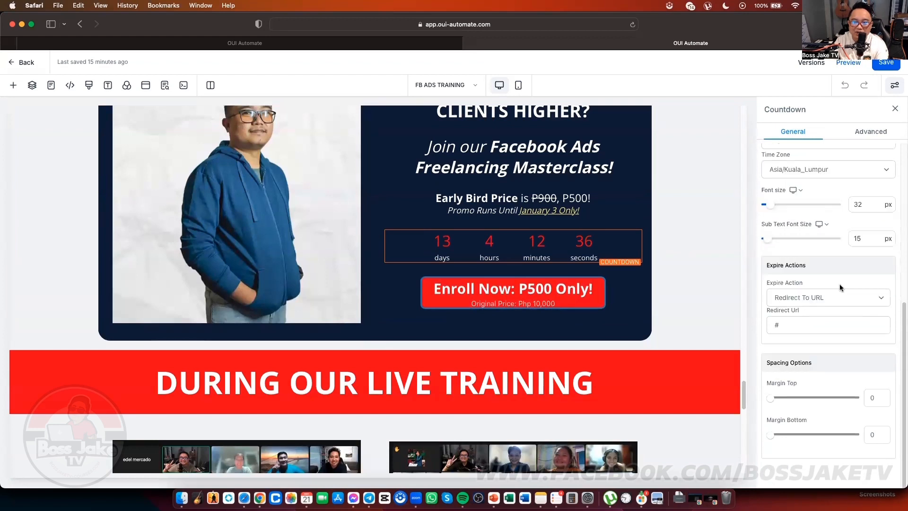
scroll(840, 287, up, 3)
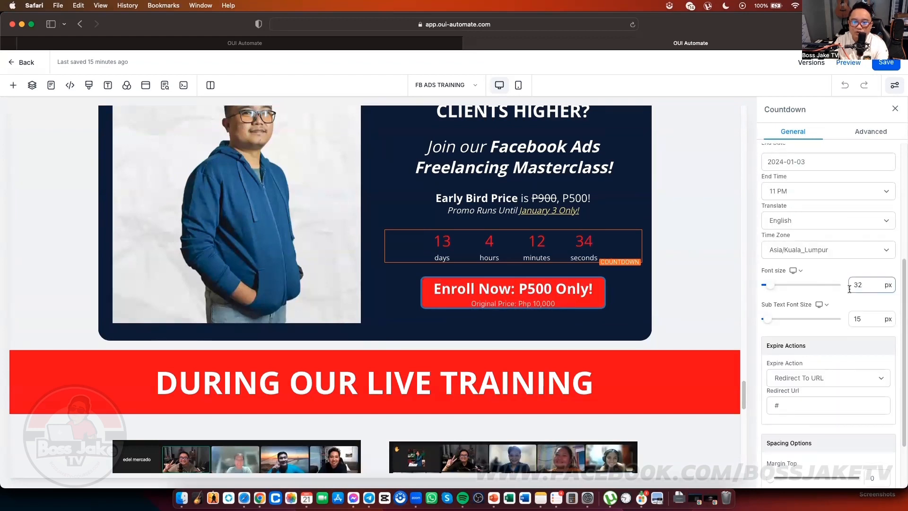
scroll(850, 290, up, 6)
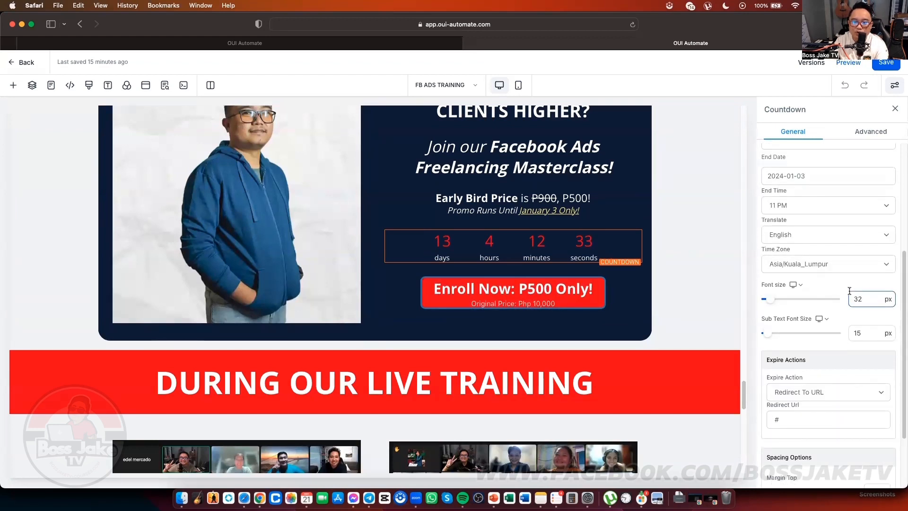
click(635, 304)
scroll(764, 300, down, 4)
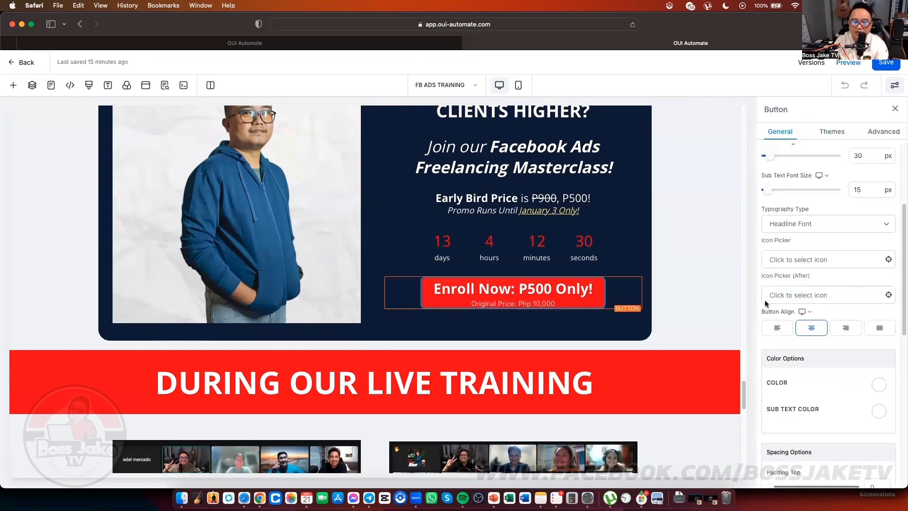
scroll(633, 334, down, 10)
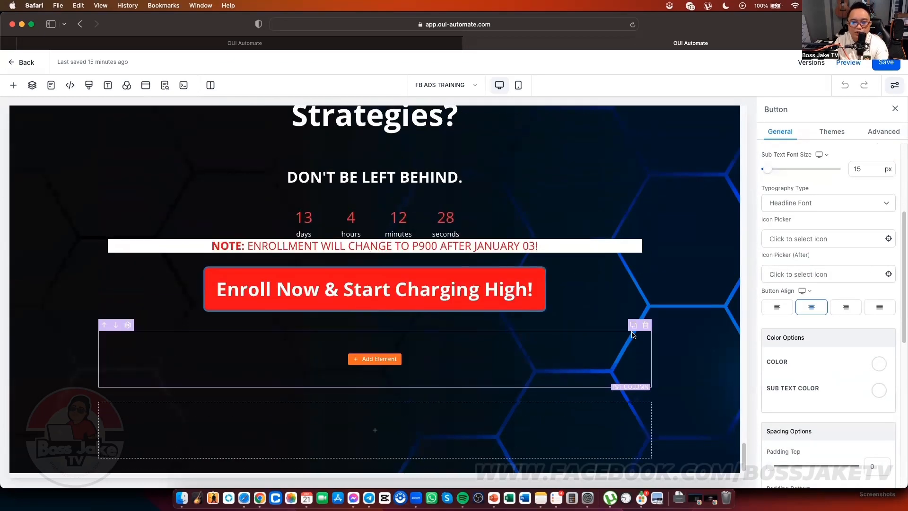
scroll(632, 335, up, 15)
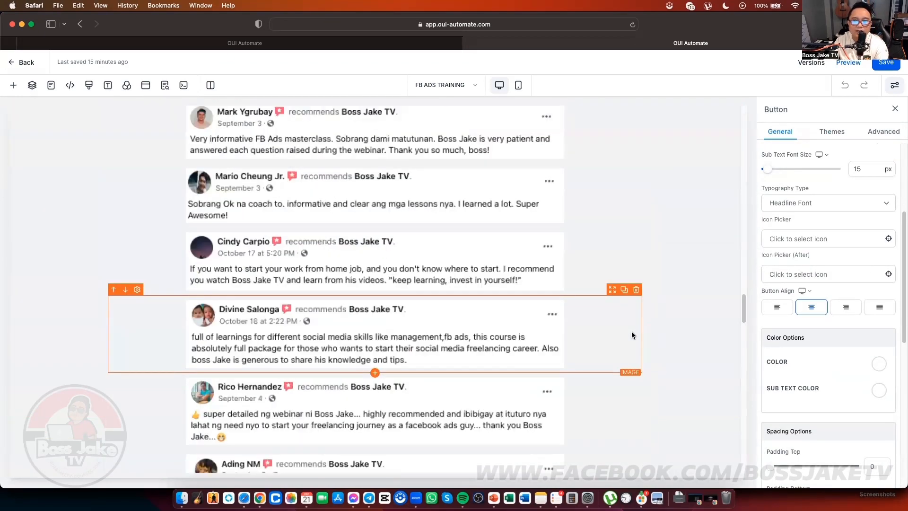
scroll(631, 334, up, 15)
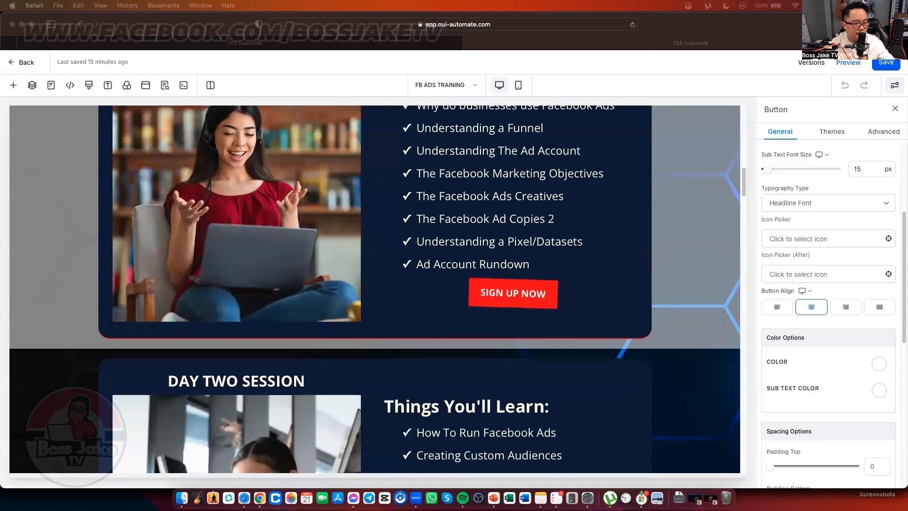
Step: Bring the page editor back from the window overview and scroll down to the testimonials
key(ctrl+Up)
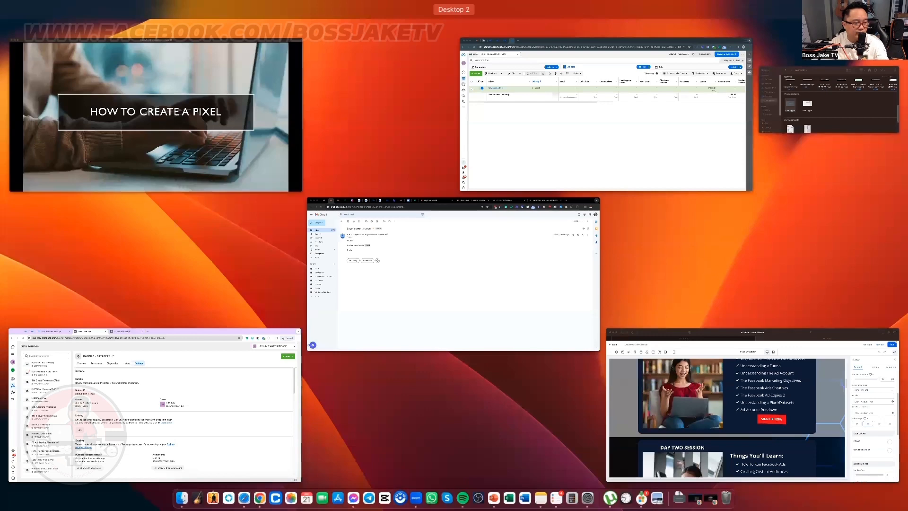
click(752, 406)
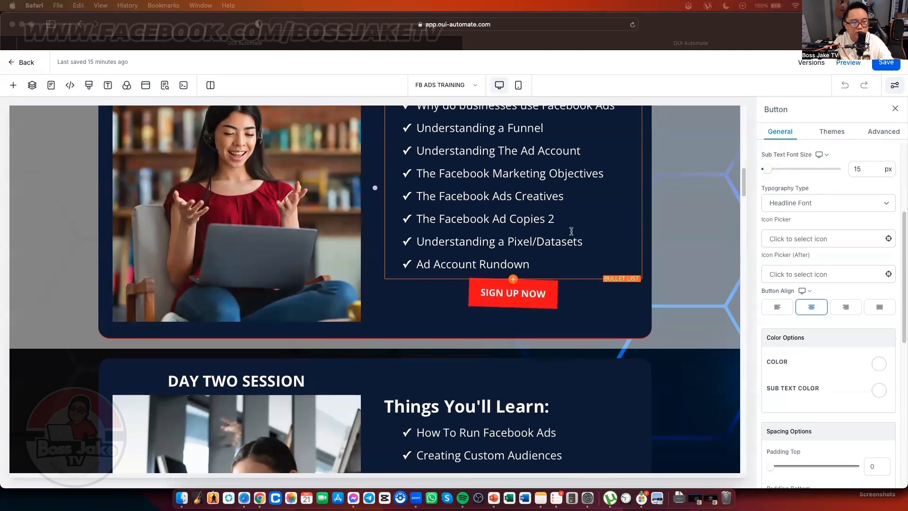
scroll(571, 232, down, 1)
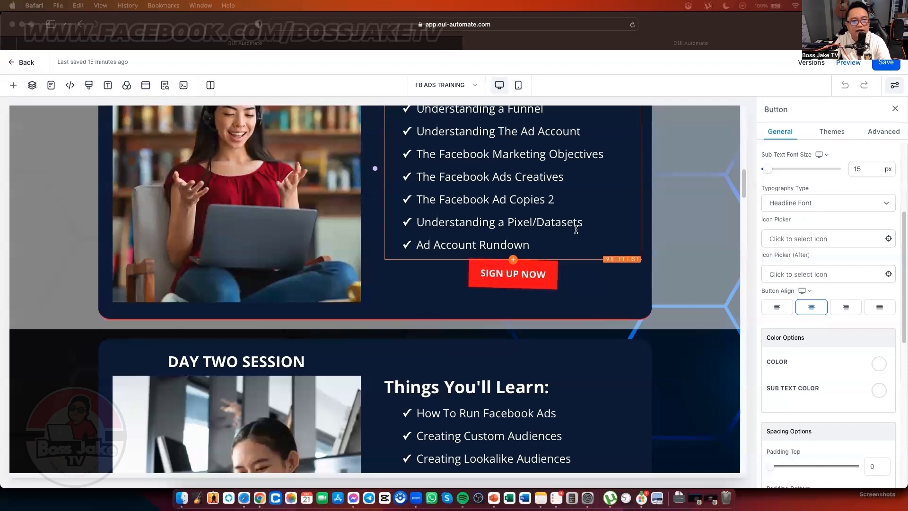
scroll(575, 232, down, 1)
scroll(575, 231, down, 12)
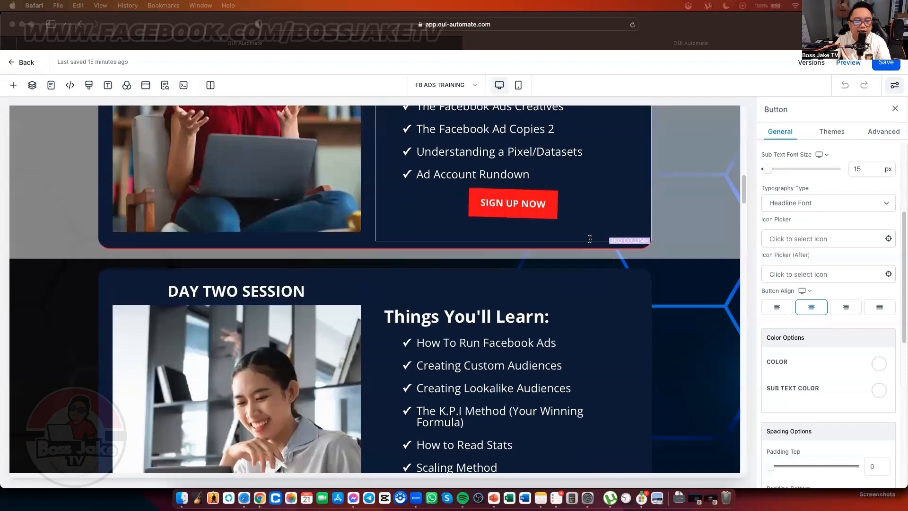
scroll(590, 236, down, 10)
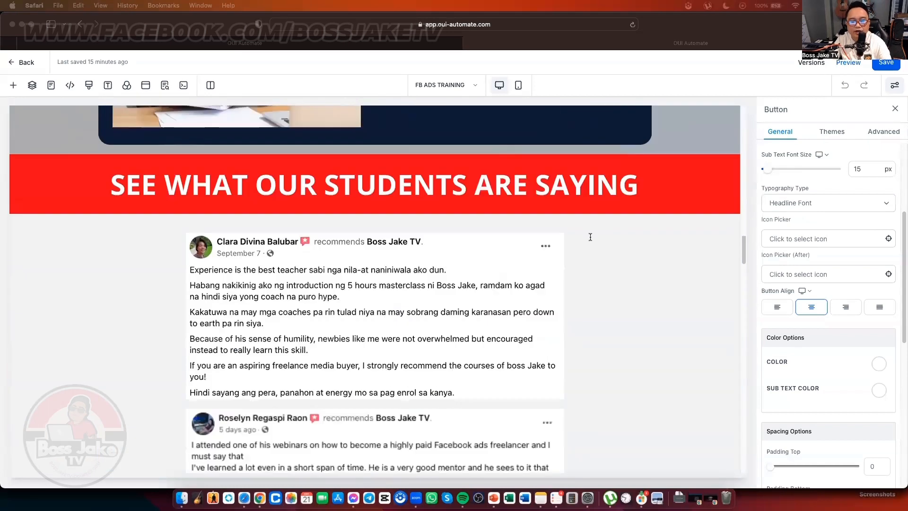
Step: Remove the stray 'D' so the headline reads SEE WHAT OUR STUDENTS ARE SAYING, then show all windows
click(597, 192)
text(D)
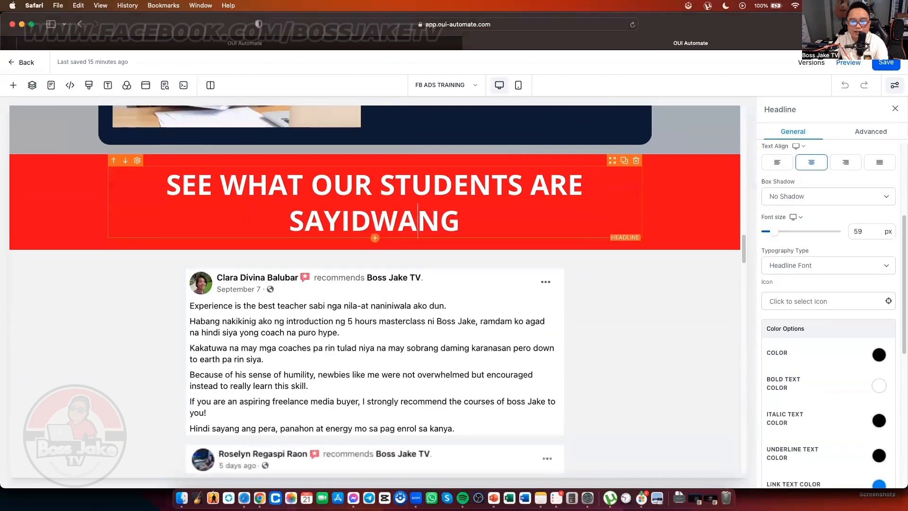
key(BackSpace)
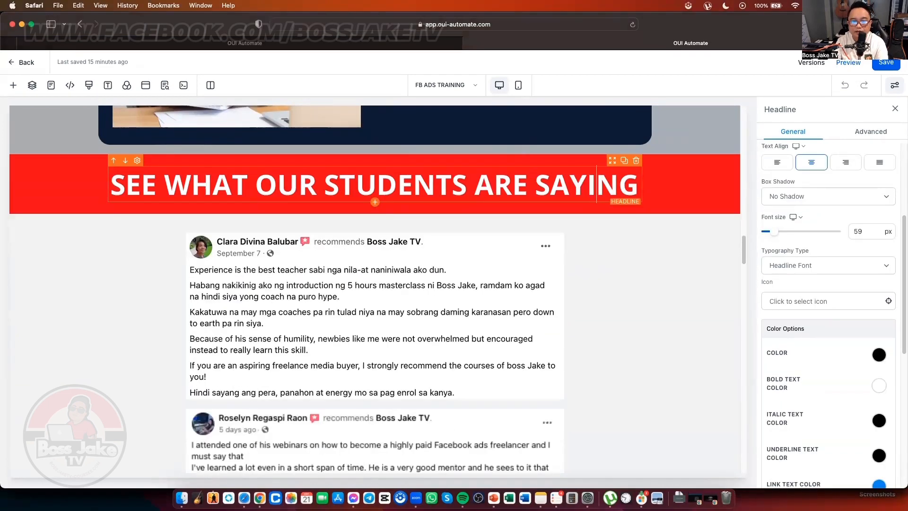
scroll(618, 263, up, 3)
scroll(610, 260, up, 8)
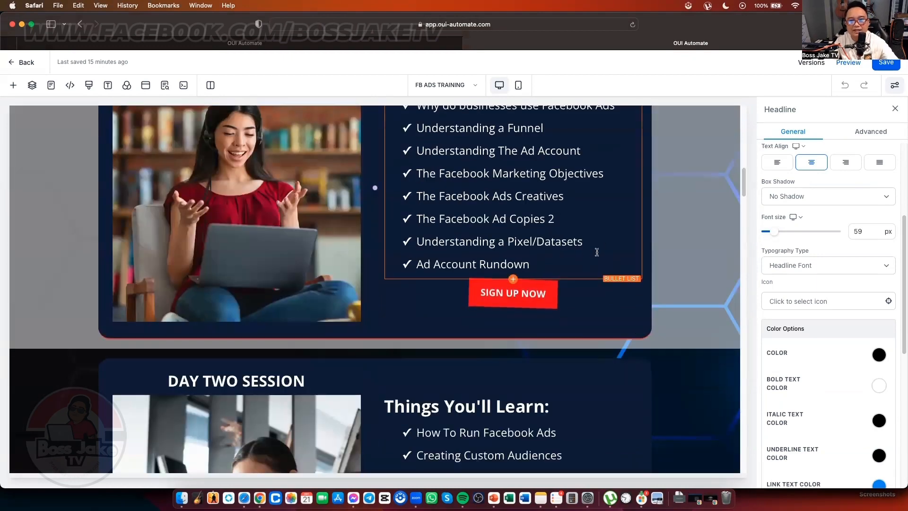
key(ctrl+Up)
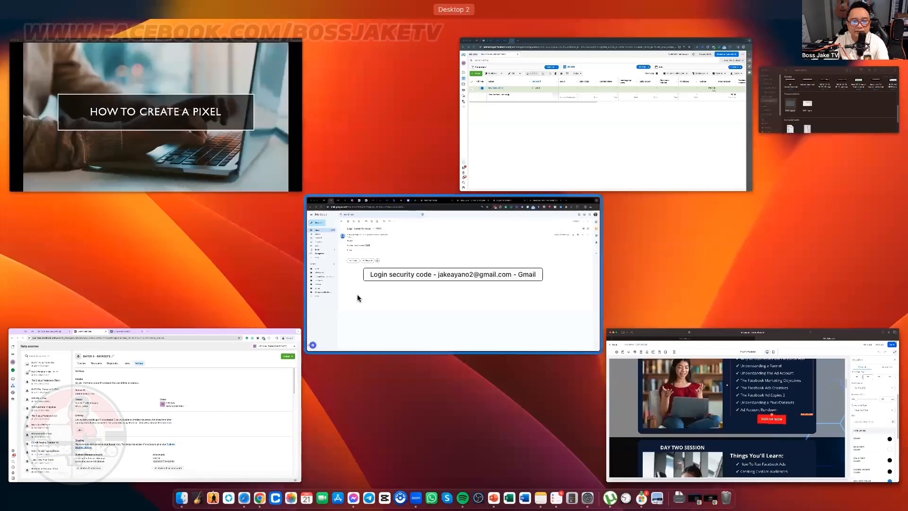
Step: Zoom into the OUI AUTOMATE - TRACKING CODE document and copy its whole PAGE VIEW Meta Pixel code
click(470, 251)
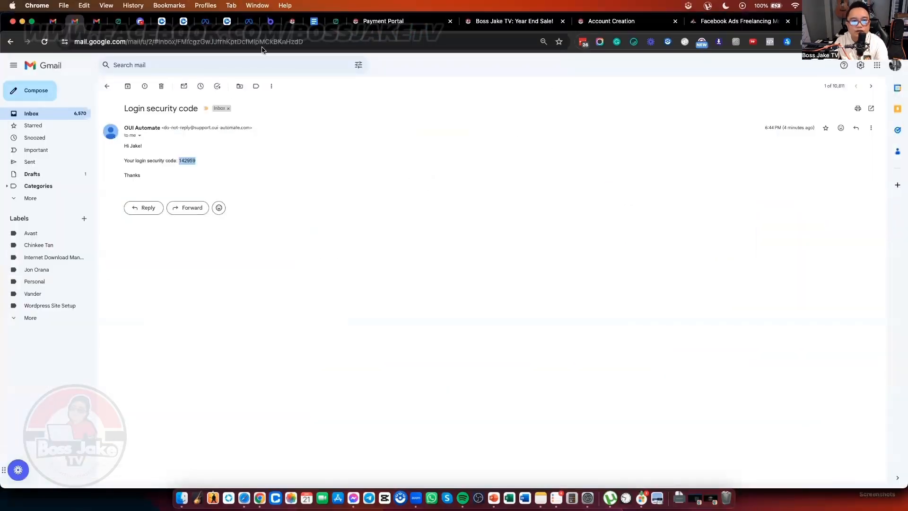
click(313, 22)
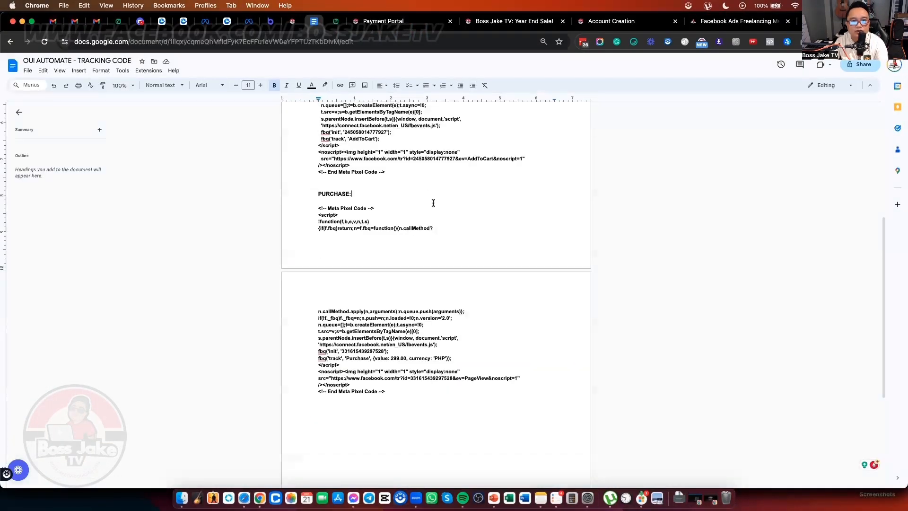
scroll(432, 204, up, 5)
click(384, 165)
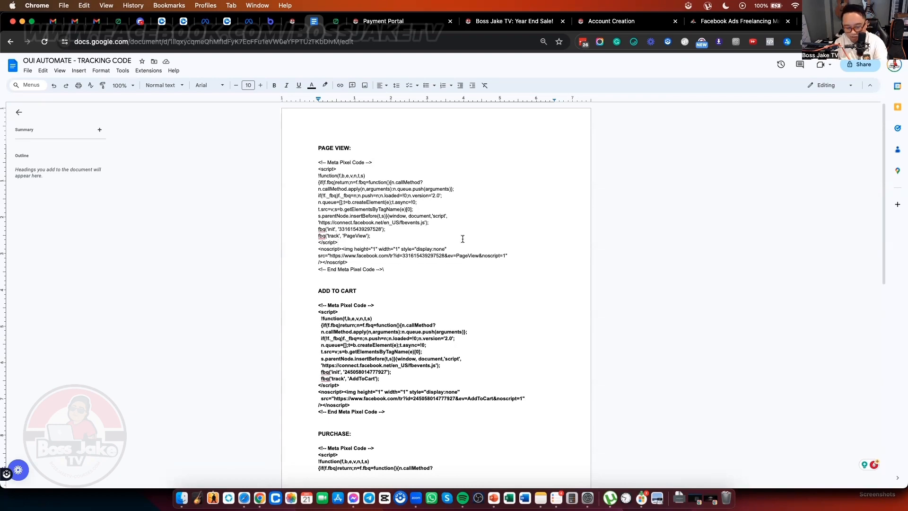
key(super+plus)
key(super+plus)
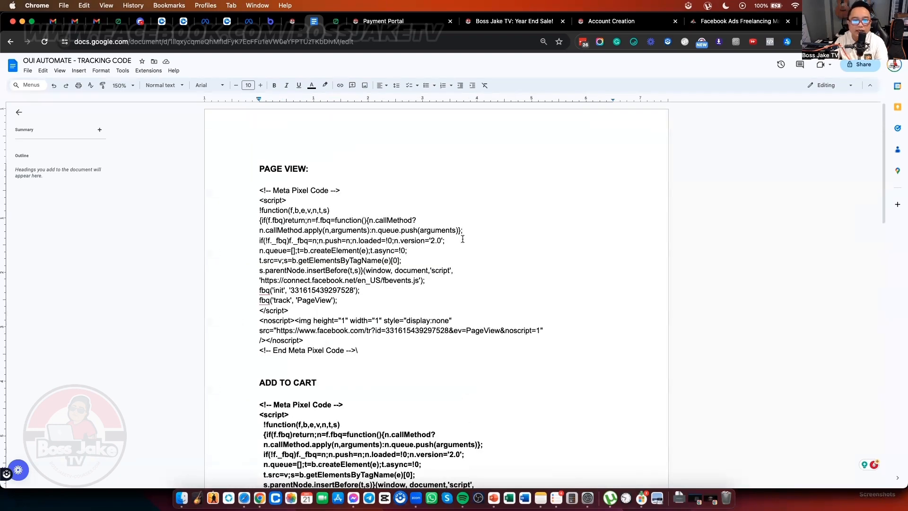
scroll(416, 271, down, 1)
drag(379, 329, 259, 172)
right_click(273, 172)
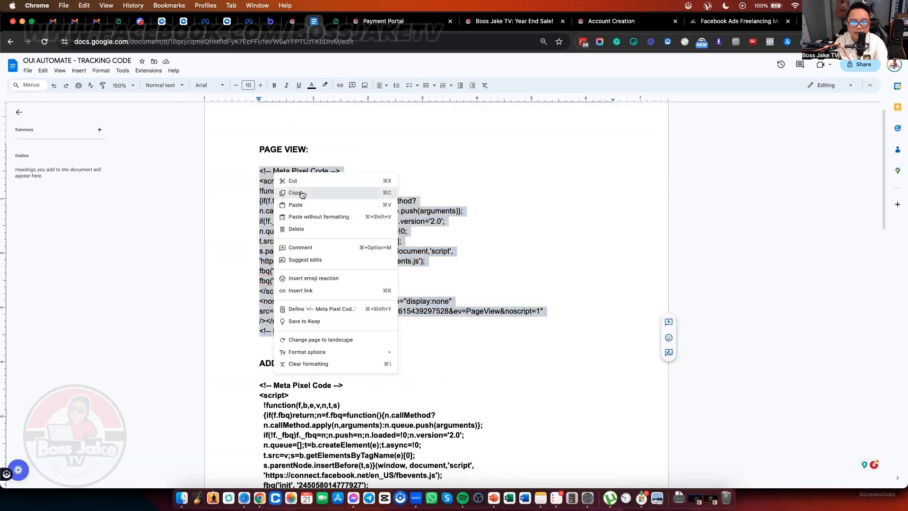
click(284, 192)
key(ctrl+Up)
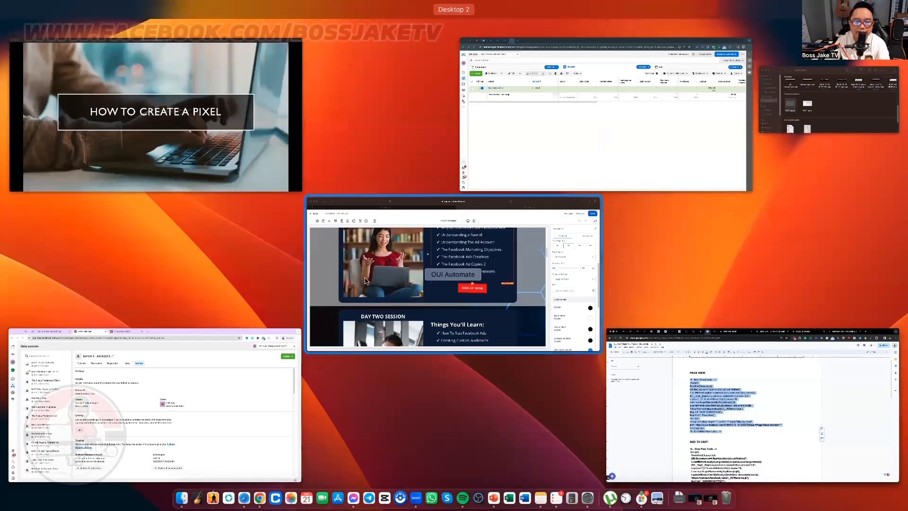
Step: Paste the PAGE VIEW Meta Pixel code into the FB ADS TRAINING page's Header Tracking
click(449, 299)
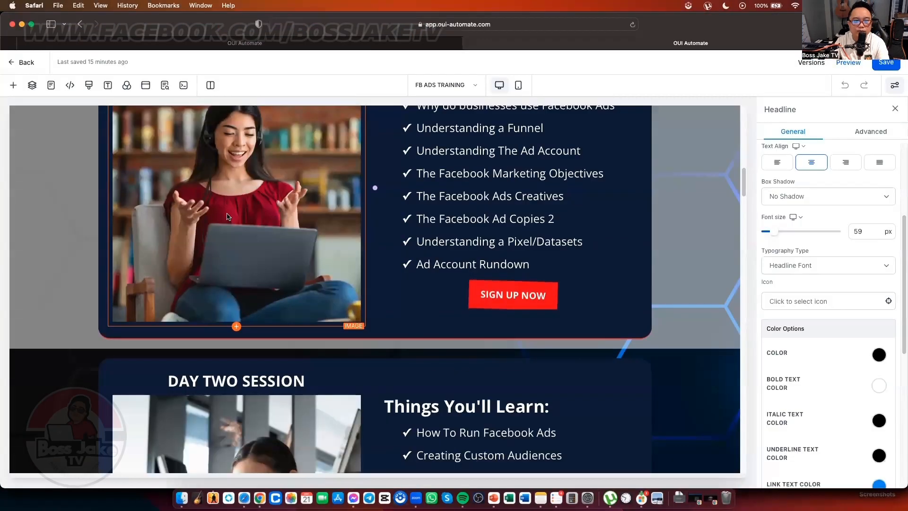
scroll(331, 260, up, 4)
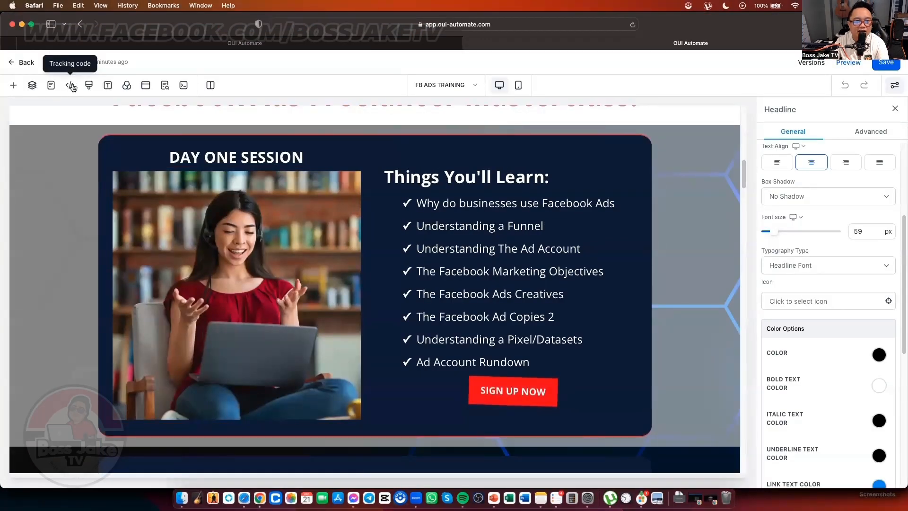
click(71, 86)
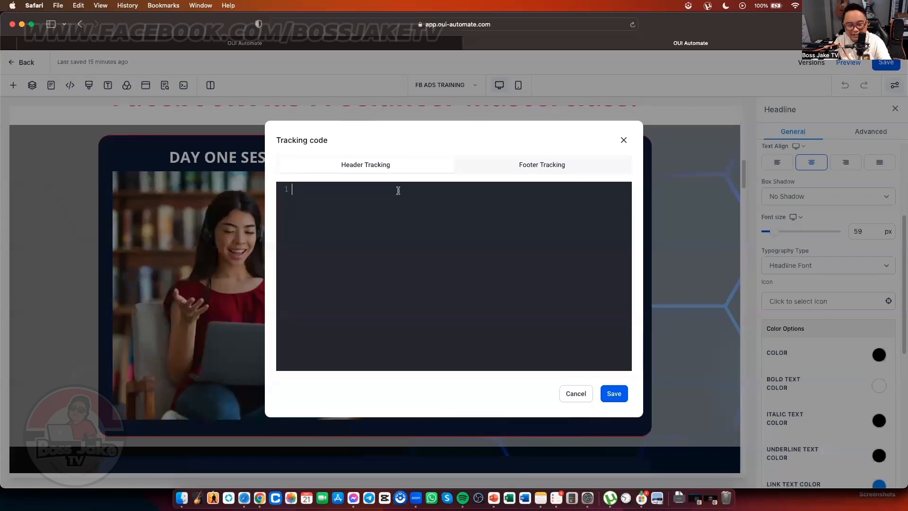
key(super+v)
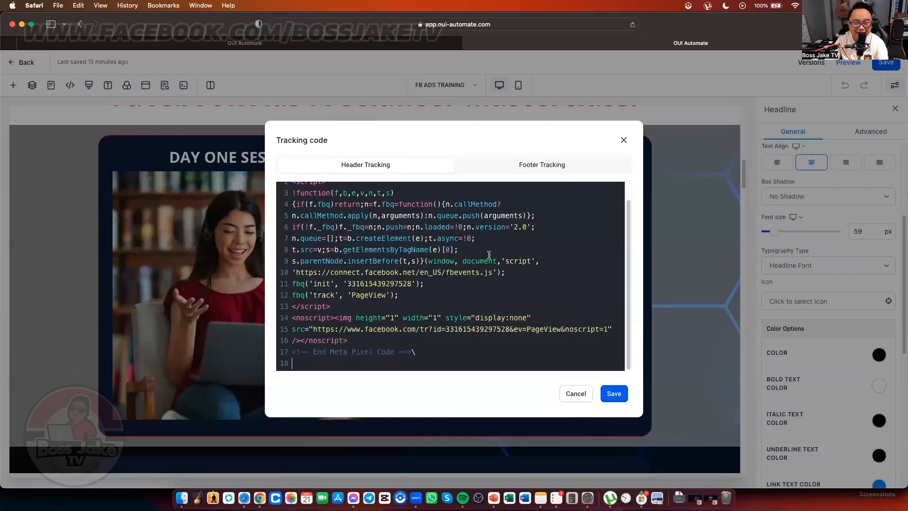
scroll(489, 255, up, 2)
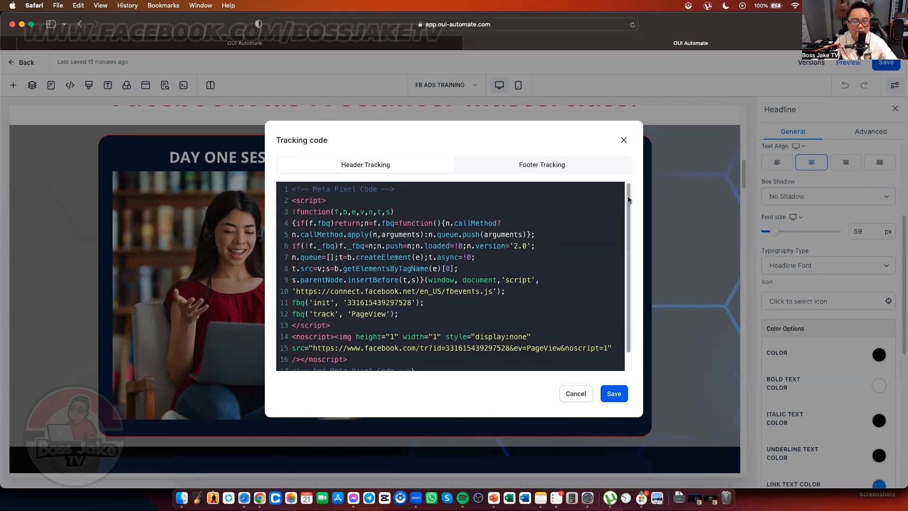
Step: Replace the old pixel ID in the init line and image URL with the Events Manager dataset ID, then save
key(ctrl+Up)
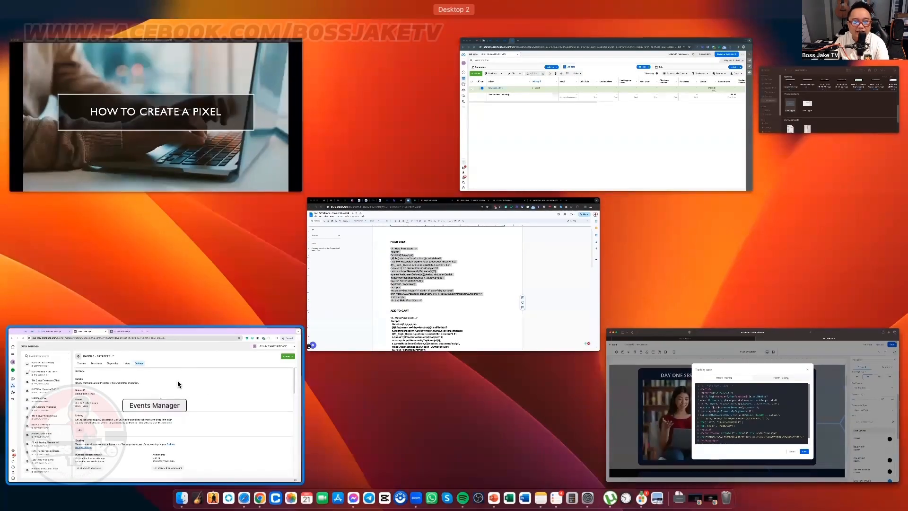
click(182, 370)
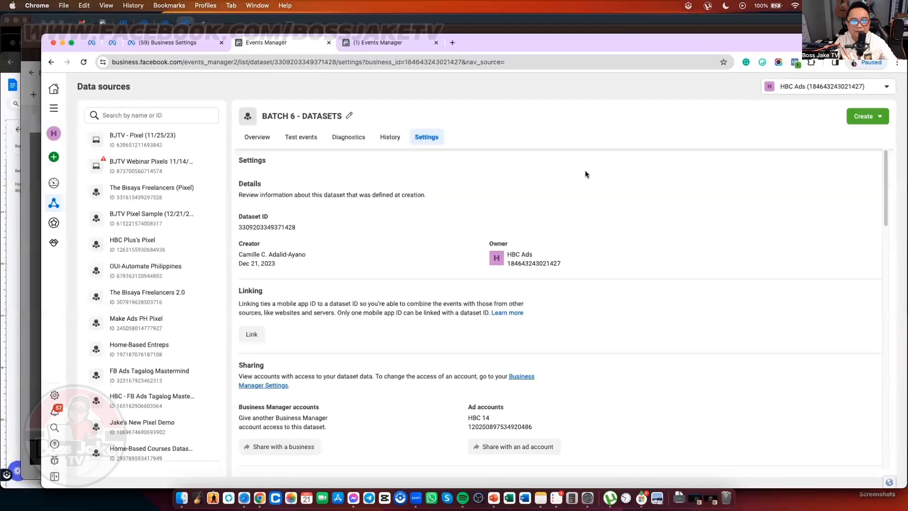
key(ctrl+Up)
click(498, 273)
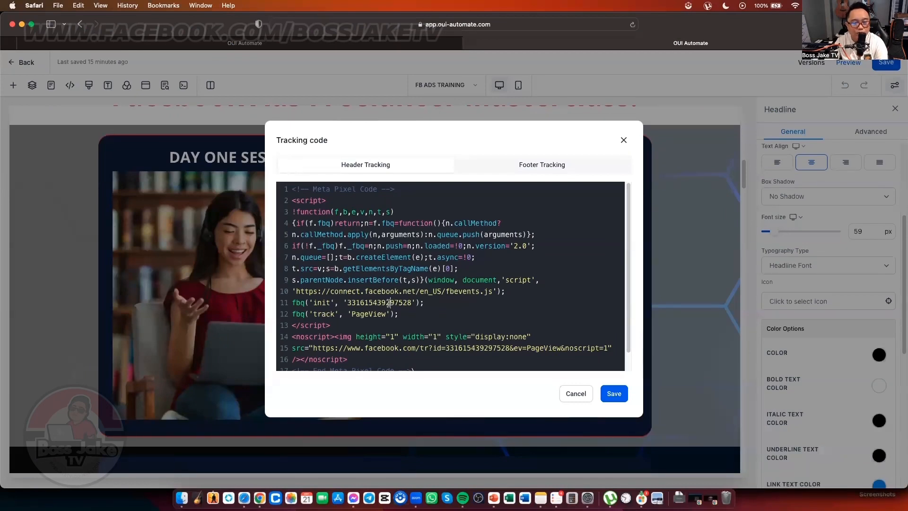
double_click(389, 303)
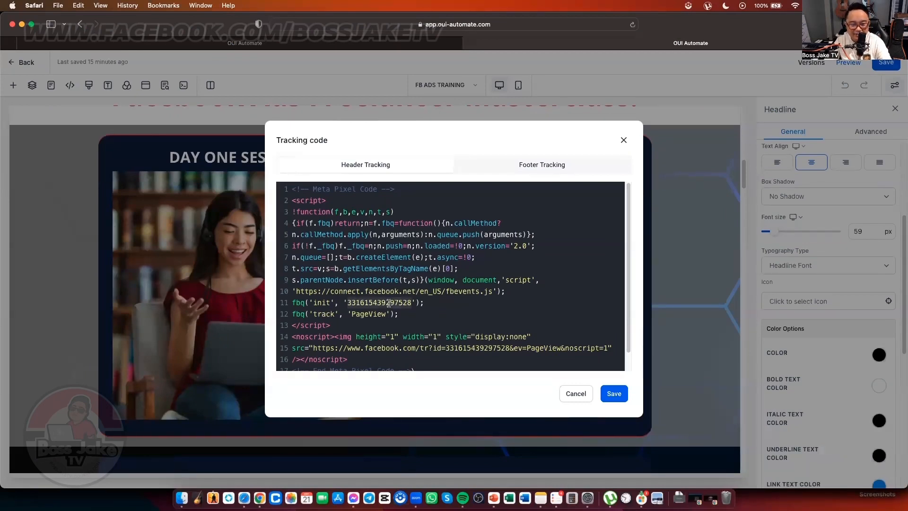
key(super+v)
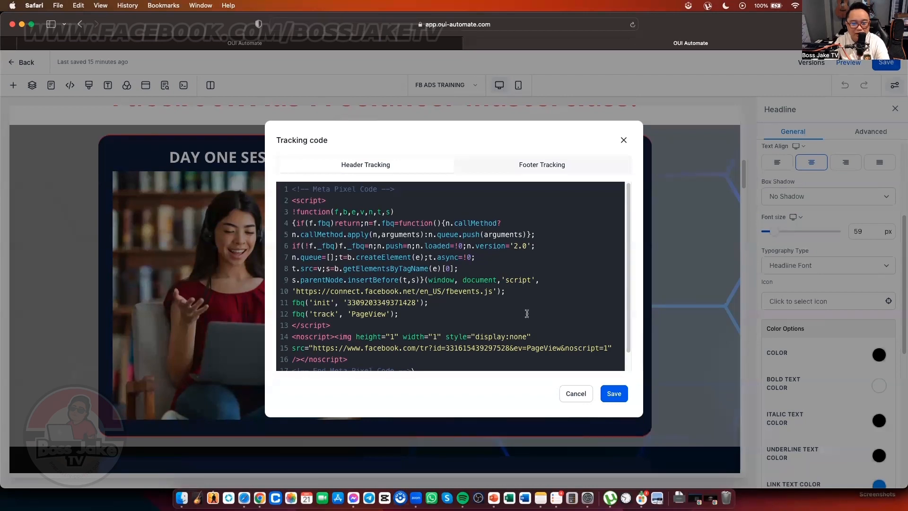
double_click(474, 348)
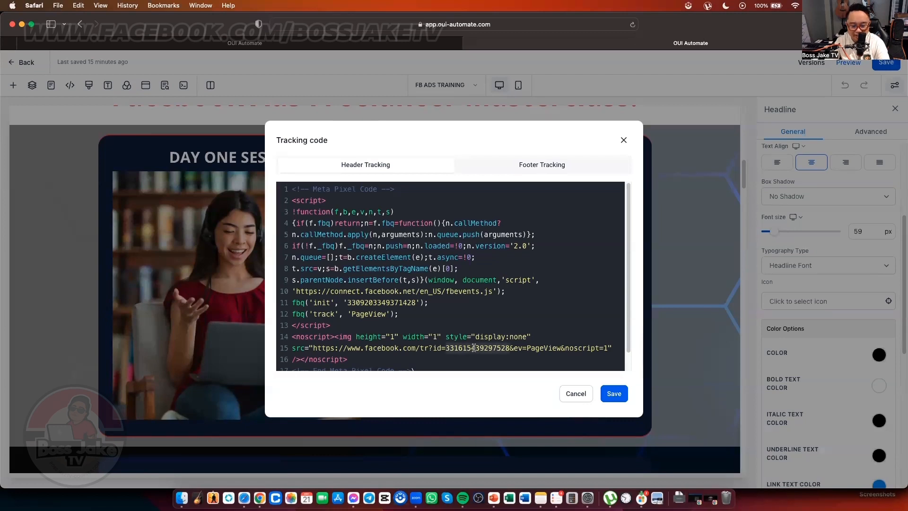
key(super+v)
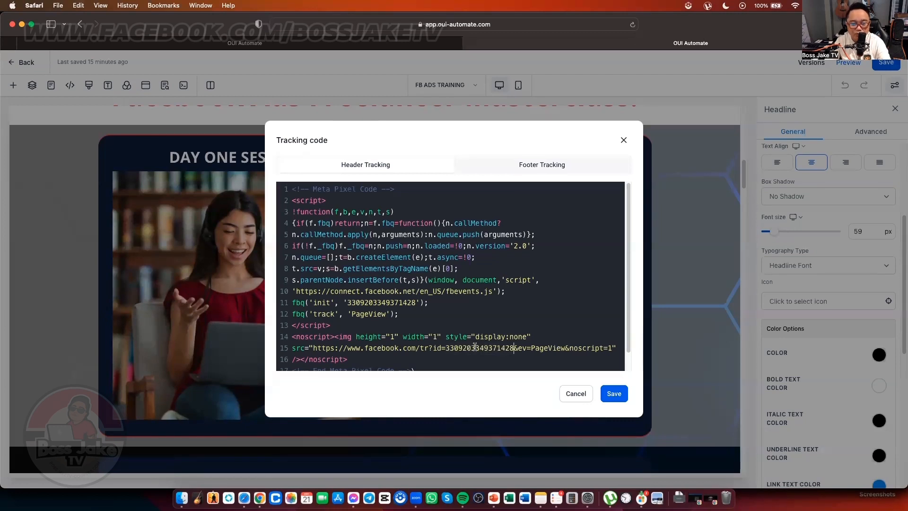
click(614, 393)
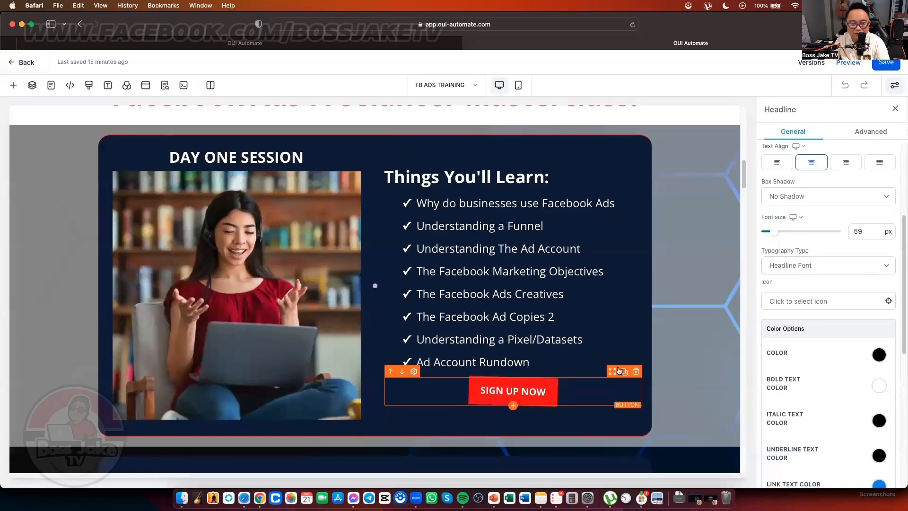
Step: Append DEMO to the SEO title so it reads 'Facebook Ads Freelancing Masterclass DEMO'
click(886, 63)
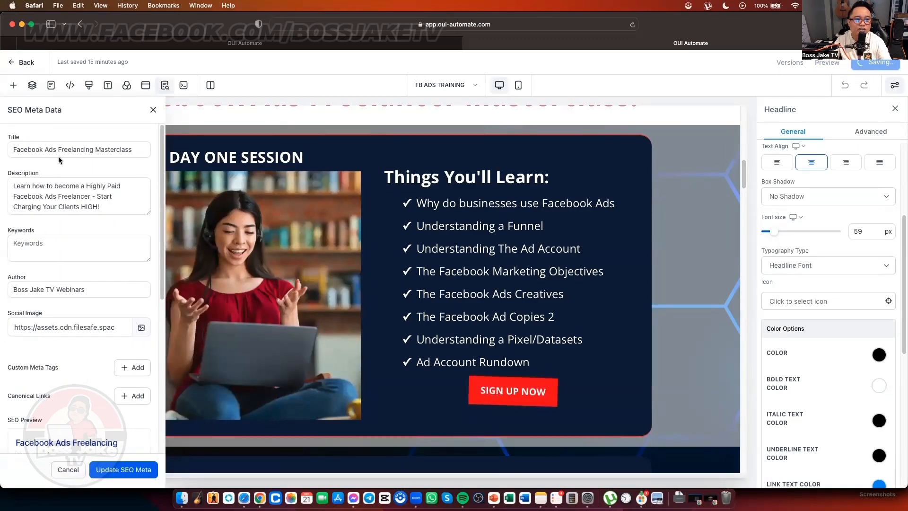
click(135, 152)
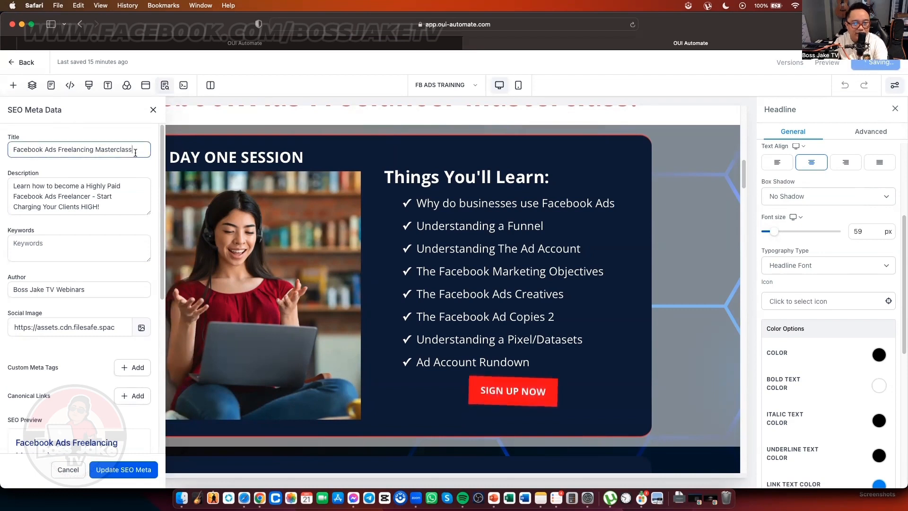
text(DEMO)
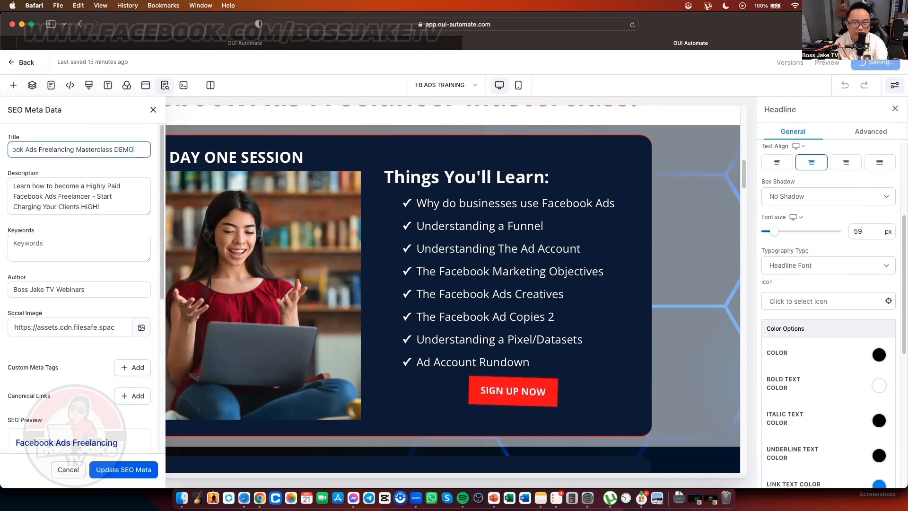
scroll(106, 228, down, 3)
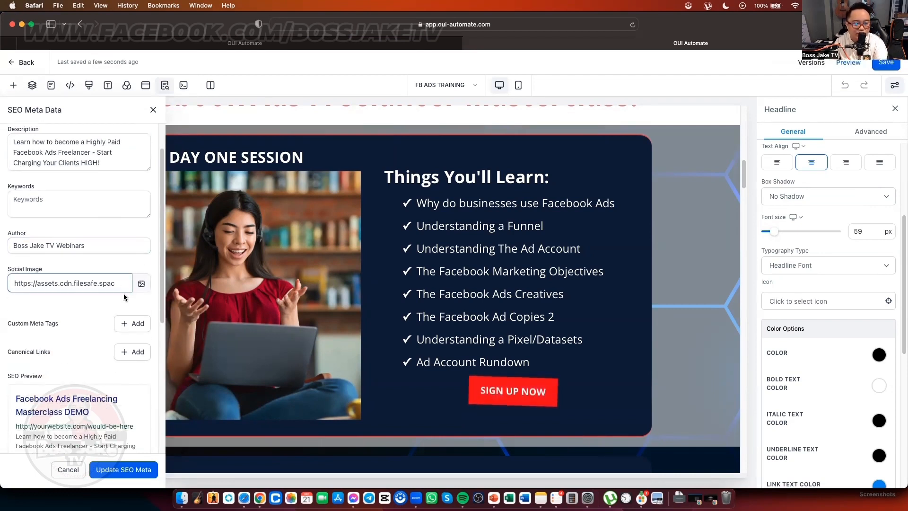
scroll(127, 297, down, 10)
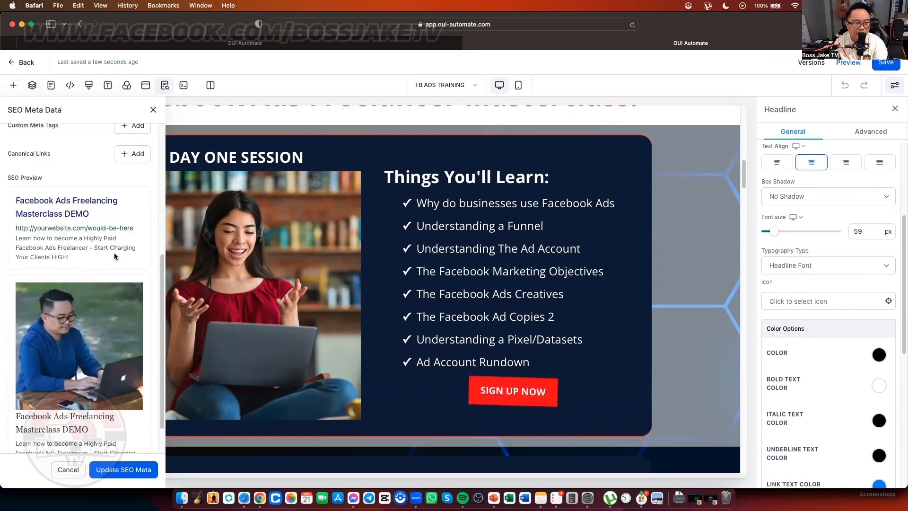
scroll(114, 290, up, 1)
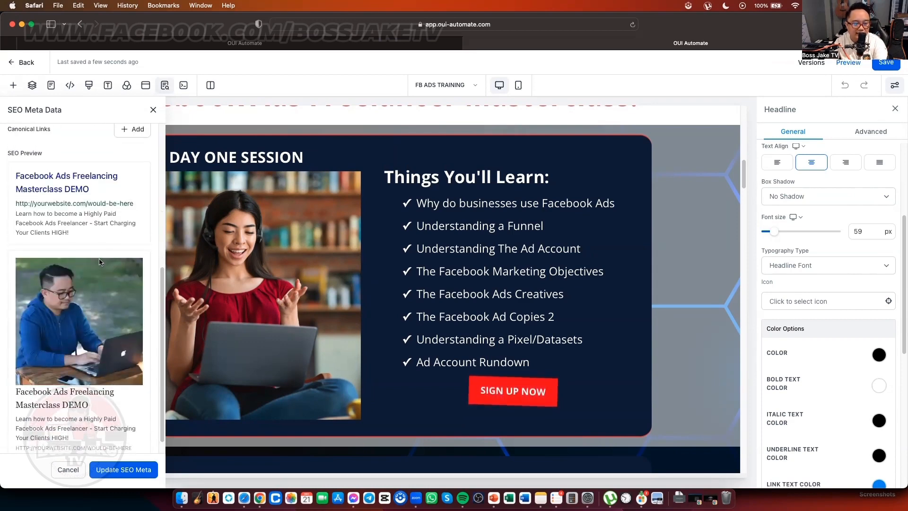
scroll(97, 279, down, 1)
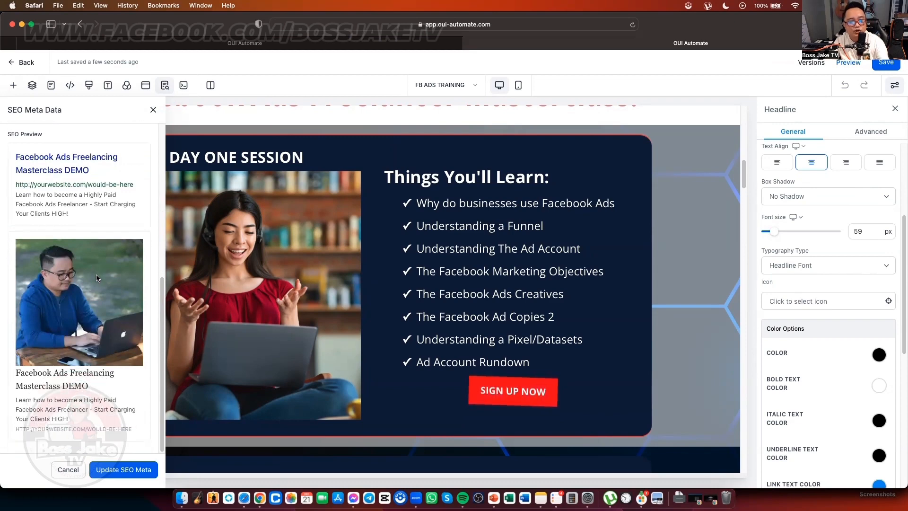
scroll(82, 301, up, 5)
scroll(99, 298, down, 5)
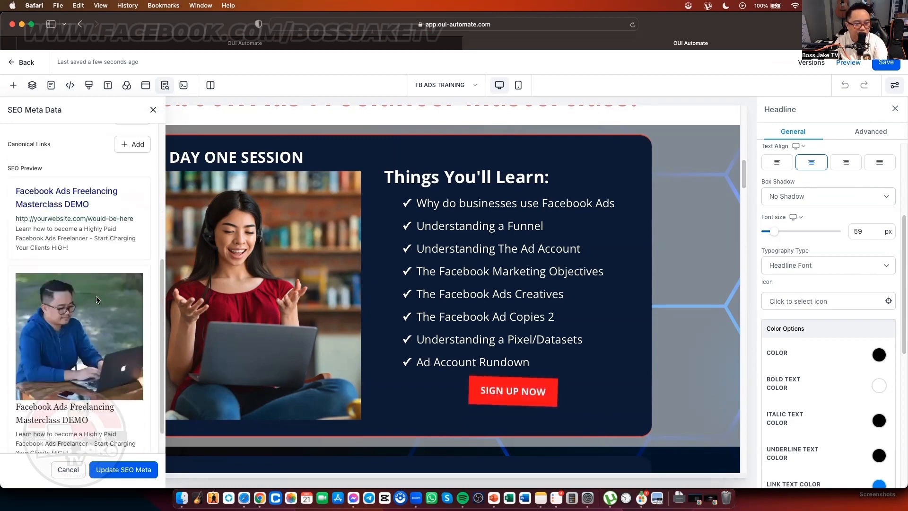
Step: Apply the SEO meta data and save the page
click(121, 472)
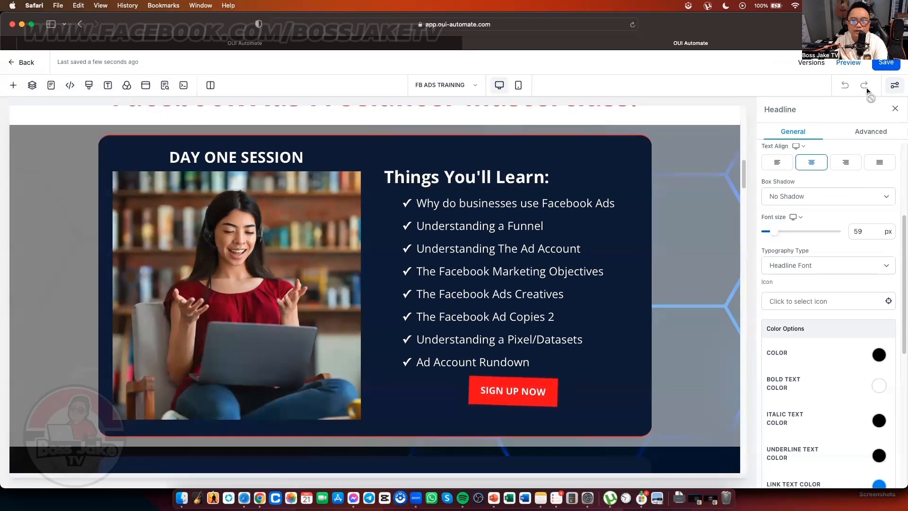
click(887, 66)
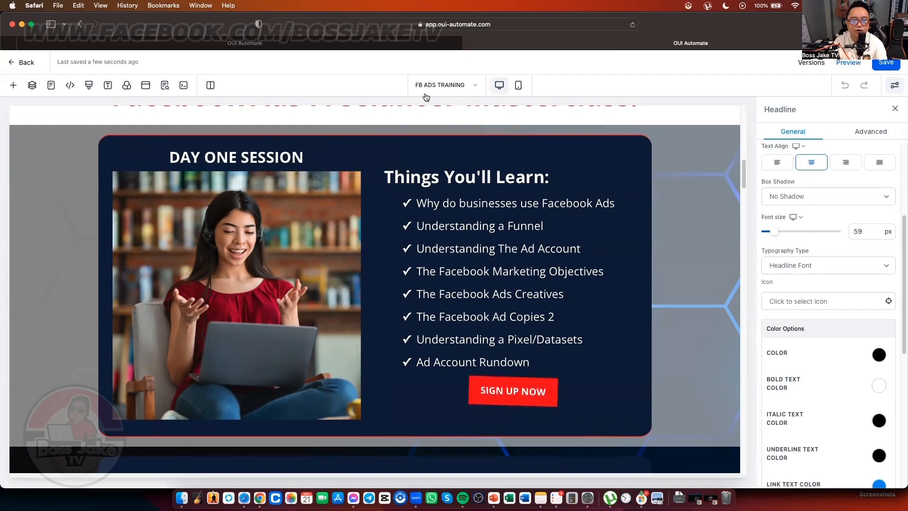
key(ctrl+Up)
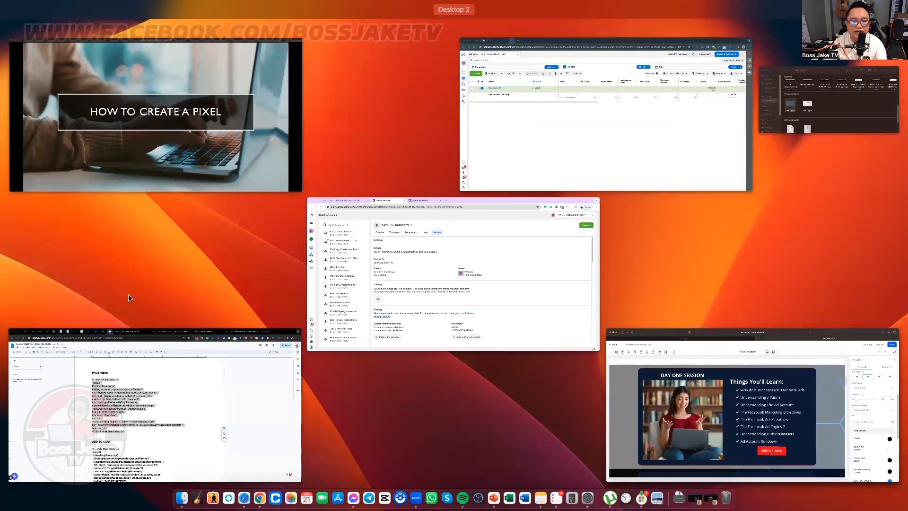
Step: Copy the whole ADD TO CART Meta Pixel code block from the tracking document, then return to the page builder
click(181, 372)
scroll(321, 339, down, 5)
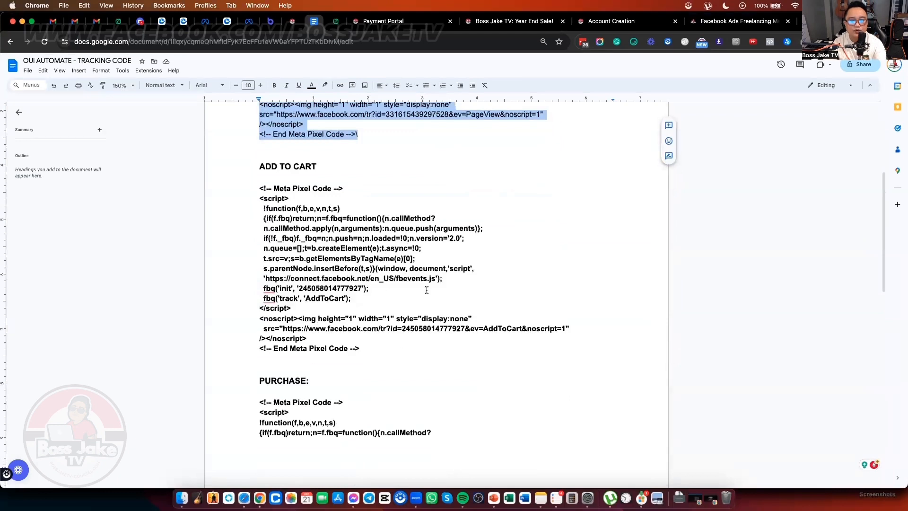
drag(367, 343, 255, 189)
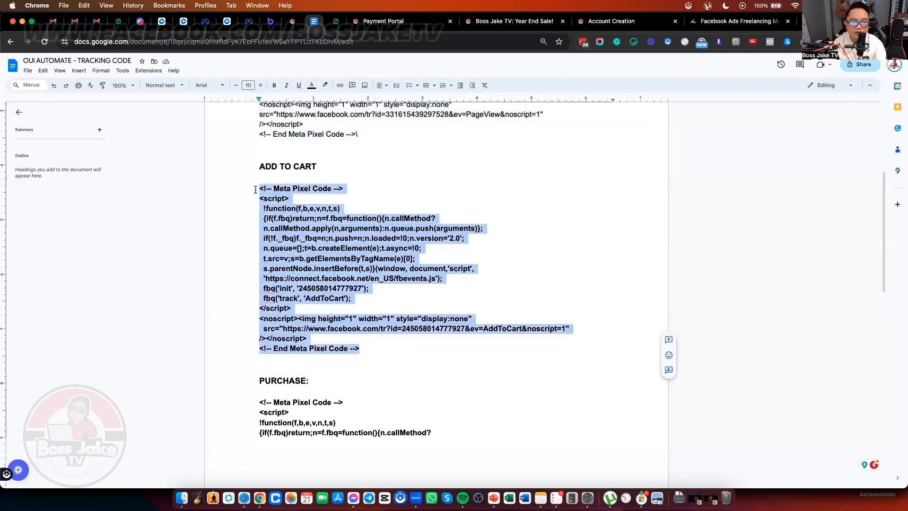
right_click(326, 192)
click(358, 210)
key(super+Tab)
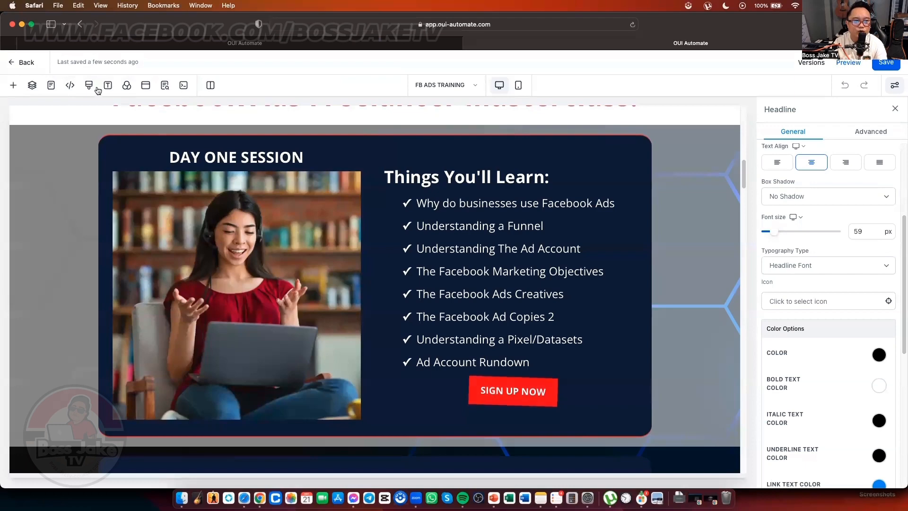
Step: Open Payment Portal Clone from the funnel's Pages list for editing
scroll(781, 208, up, 2)
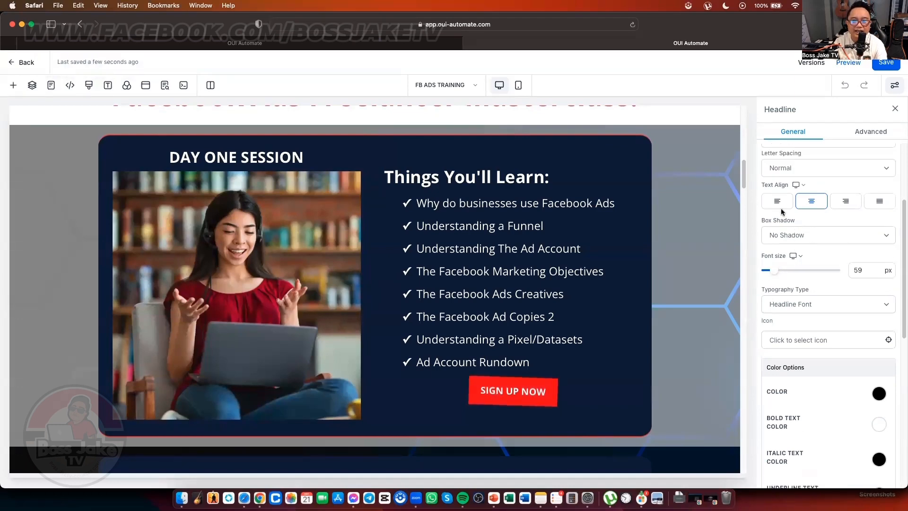
scroll(689, 205, up, 5)
scroll(632, 204, up, 10)
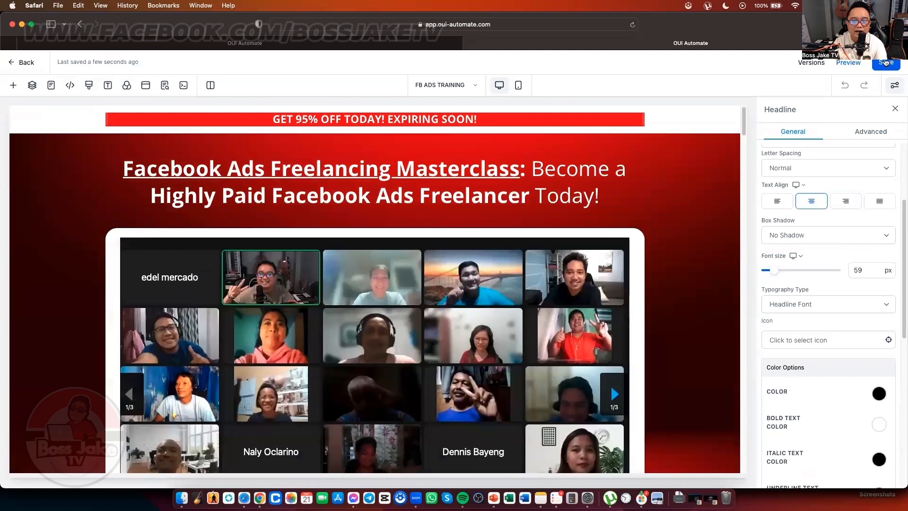
scroll(249, 234, down, 1)
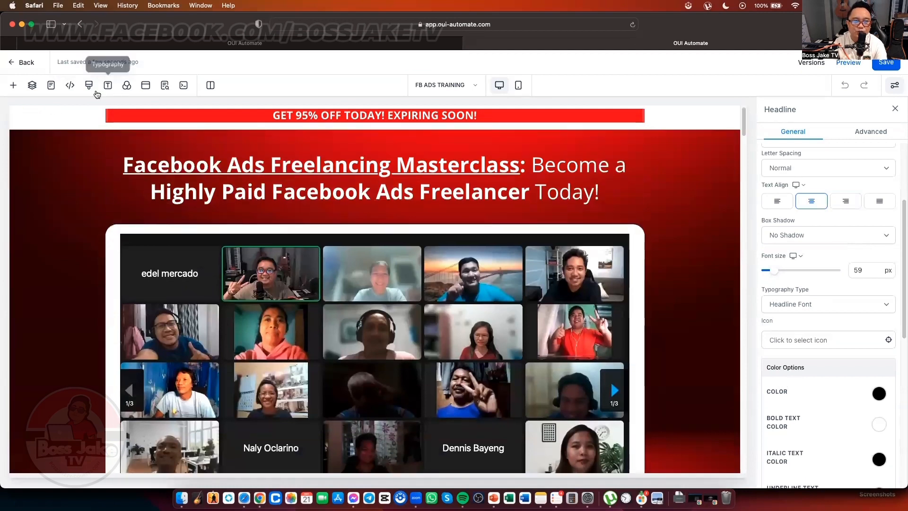
click(52, 87)
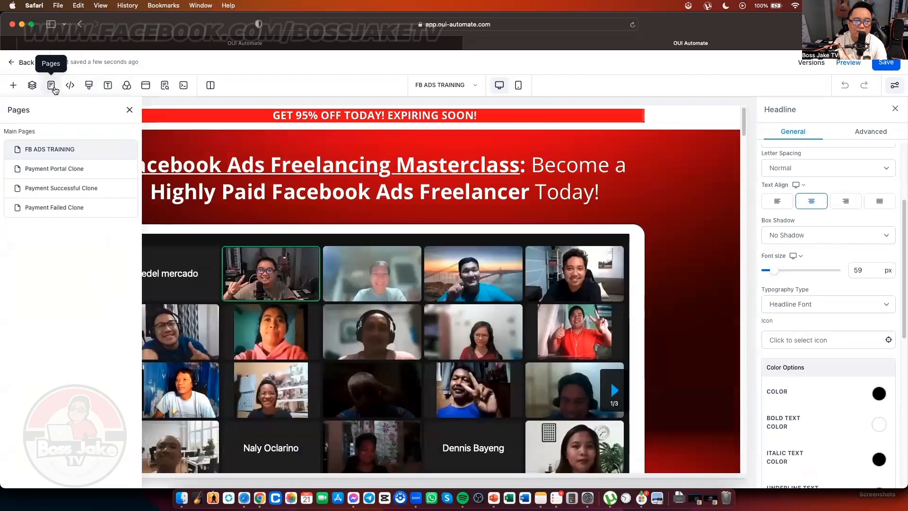
click(72, 170)
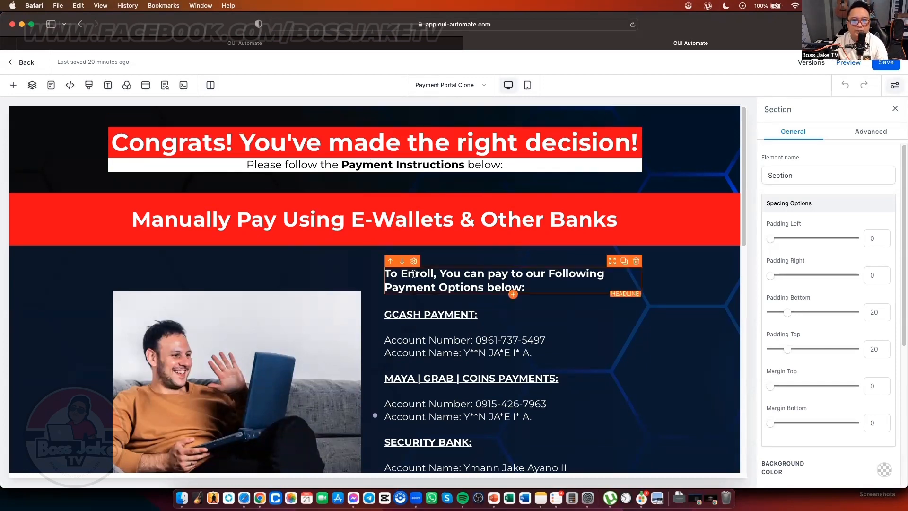
Step: Scroll through the Payment Portal Clone page's payment details and back to the top
scroll(378, 236, down, 5)
scroll(357, 218, up, 5)
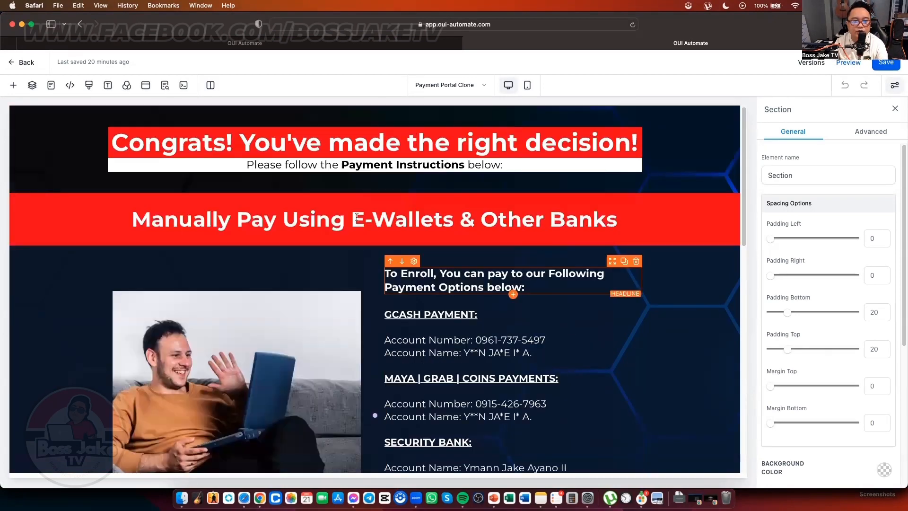
Step: Paste the Add to Cart pixel code into the Payment Portal Clone page's Header Tracking
click(69, 88)
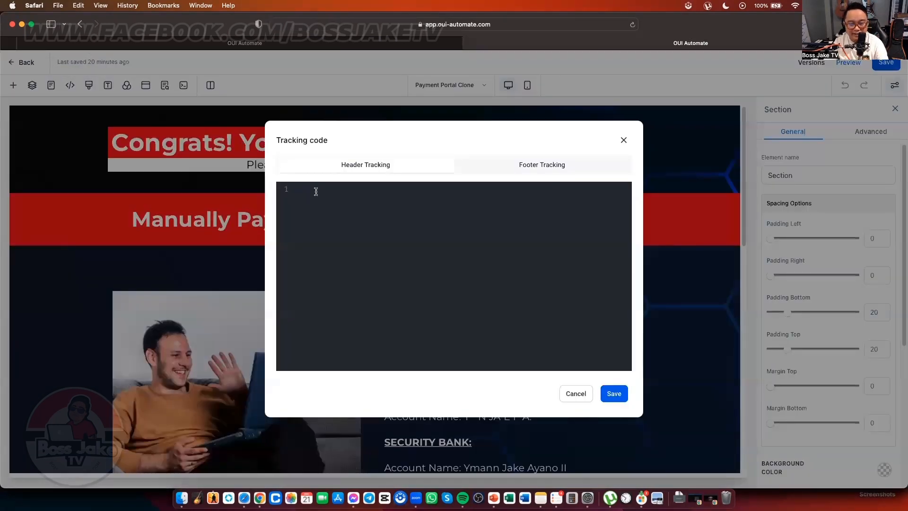
key(cmd+v)
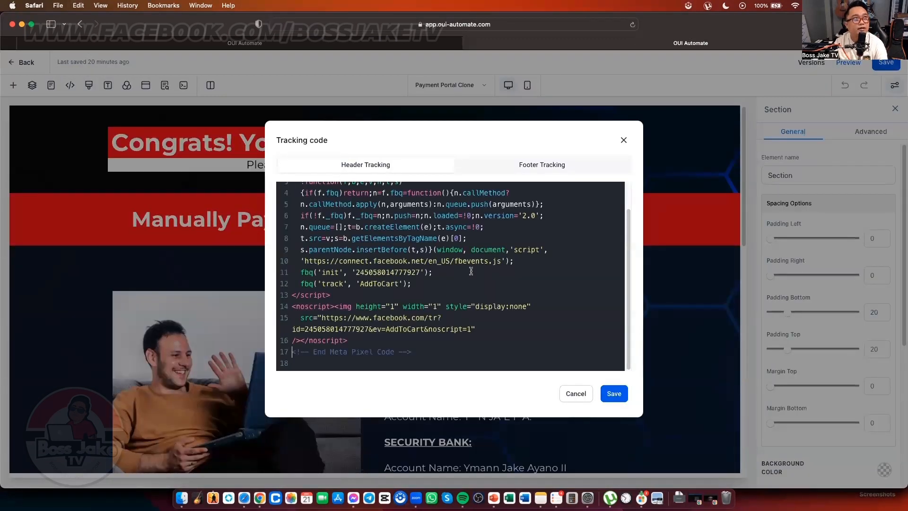
scroll(472, 270, up, 2)
scroll(472, 270, down, 2)
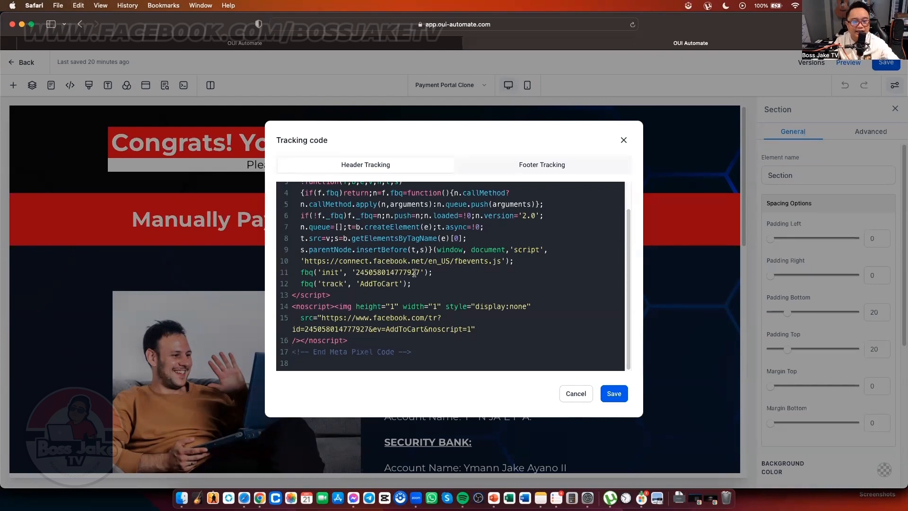
key(ctrl+Up)
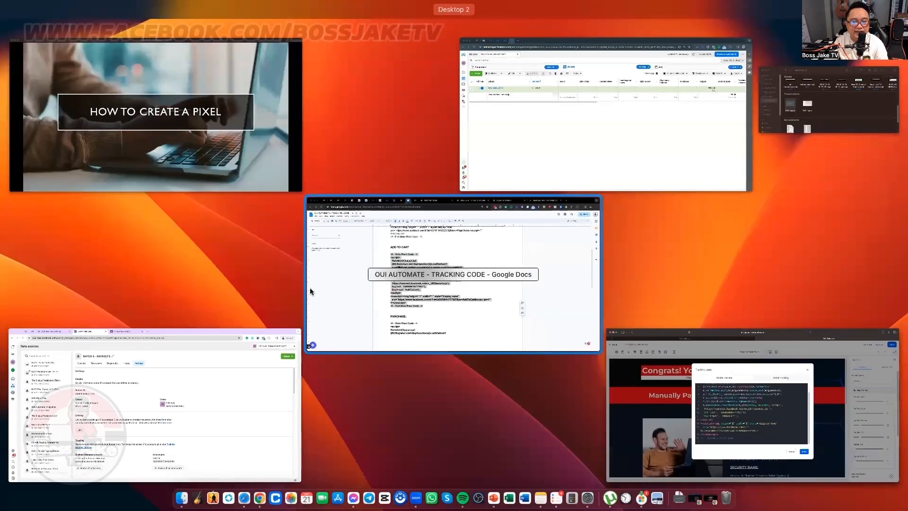
click(203, 361)
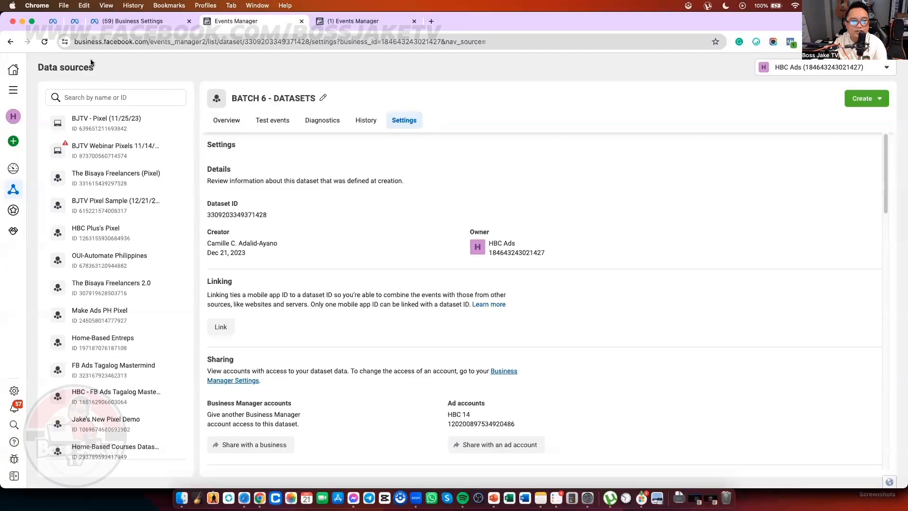
click(257, 215)
key(ctrl+Up)
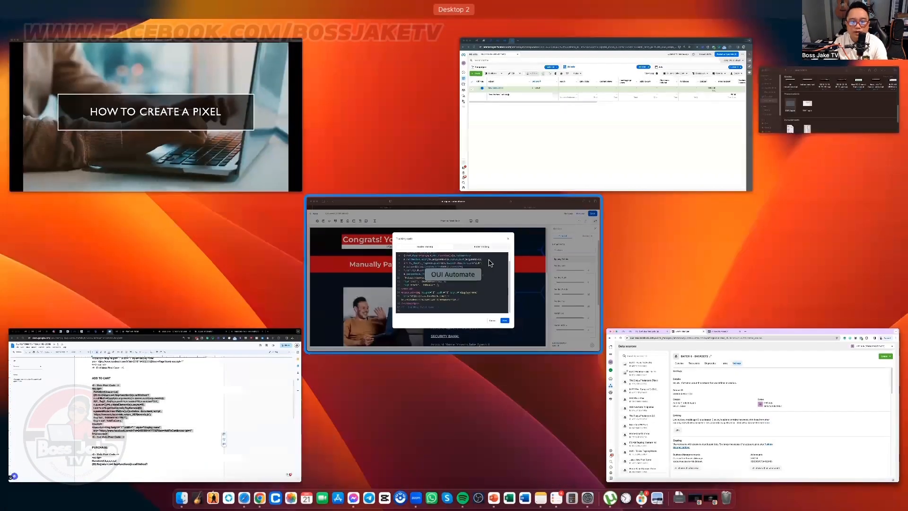
click(393, 273)
double_click(393, 272)
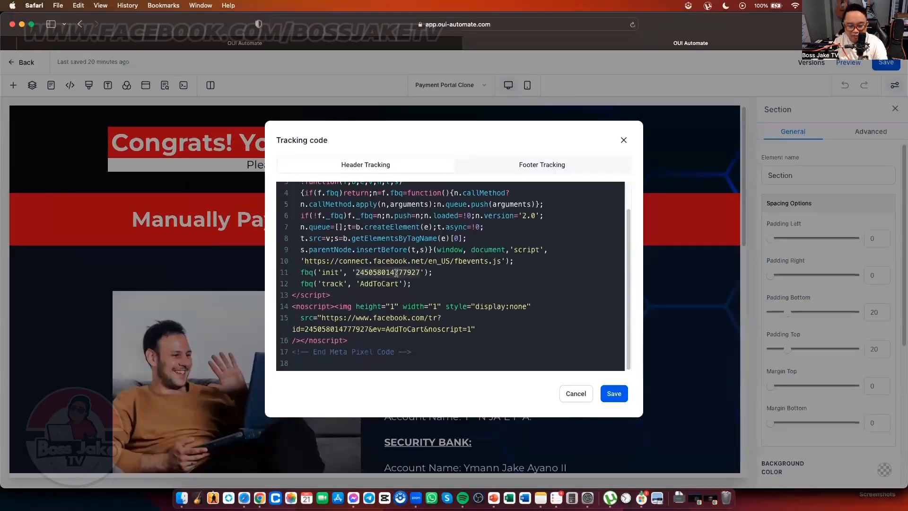
key(super+v)
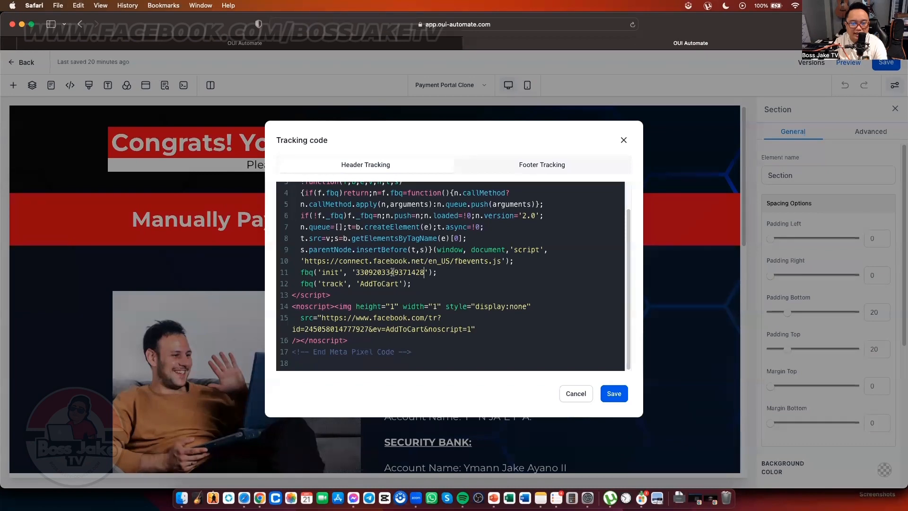
click(614, 394)
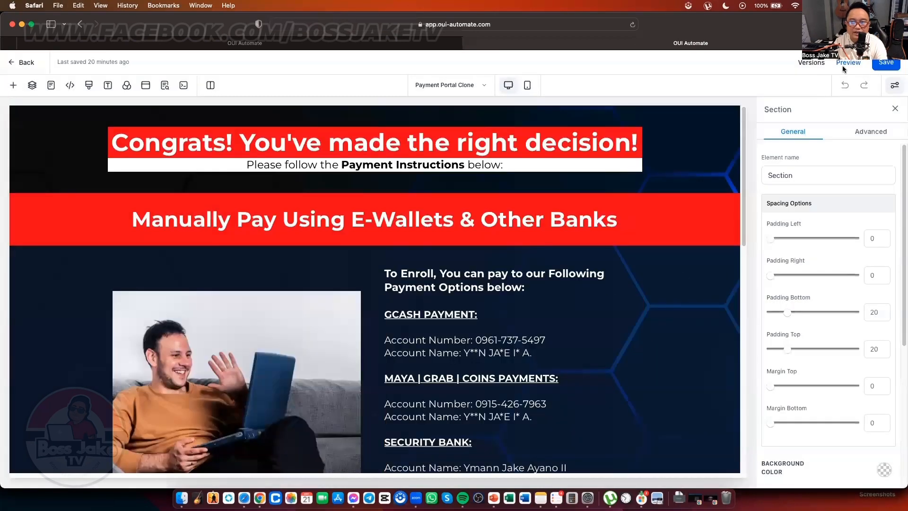
Step: Add '2.0' to the SEO title making it 'Payment Portal 2.0', apply the meta data and save the page
click(886, 63)
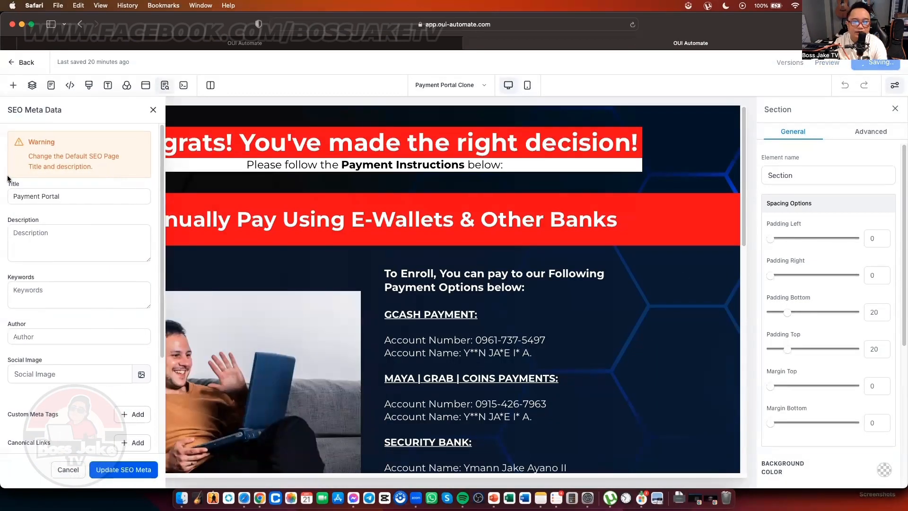
click(122, 198)
click(89, 193)
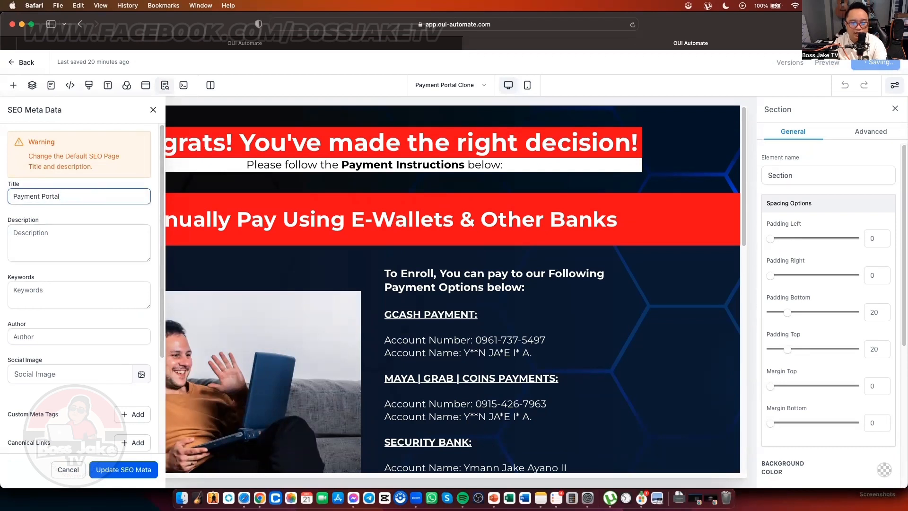
text(2.0)
click(62, 243)
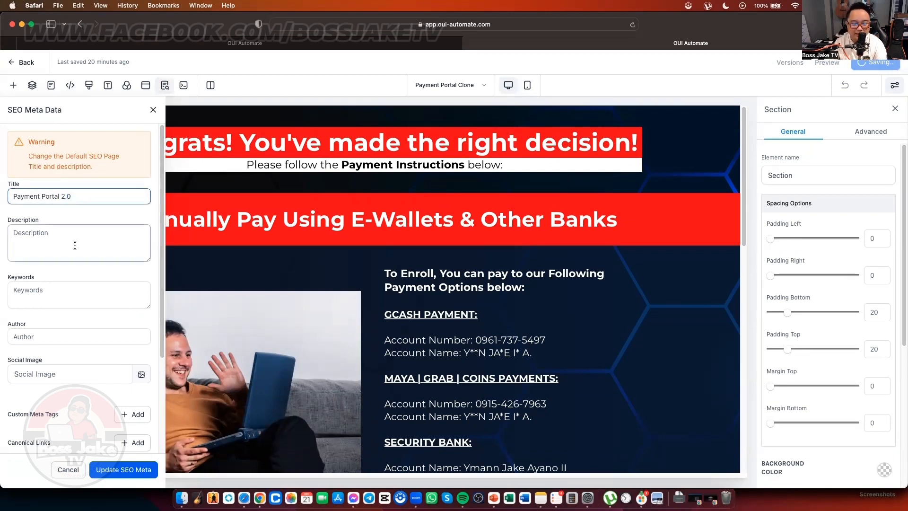
click(134, 469)
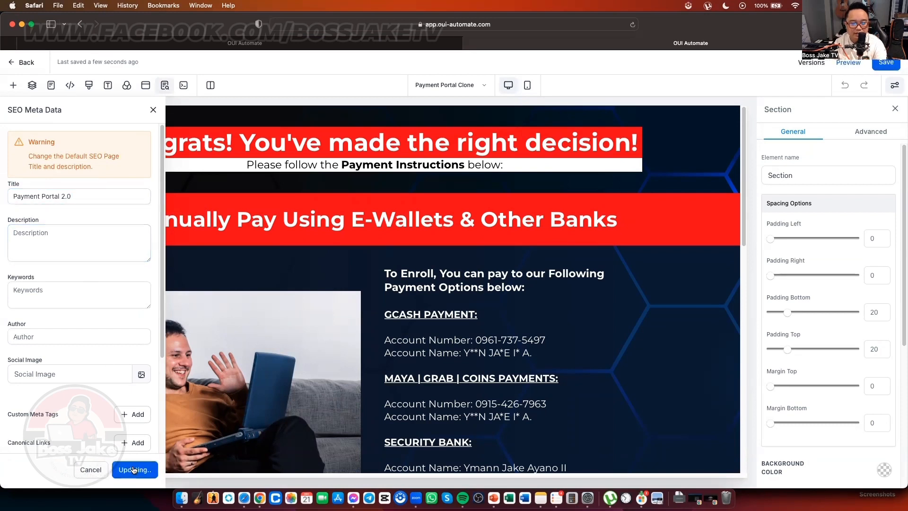
click(882, 65)
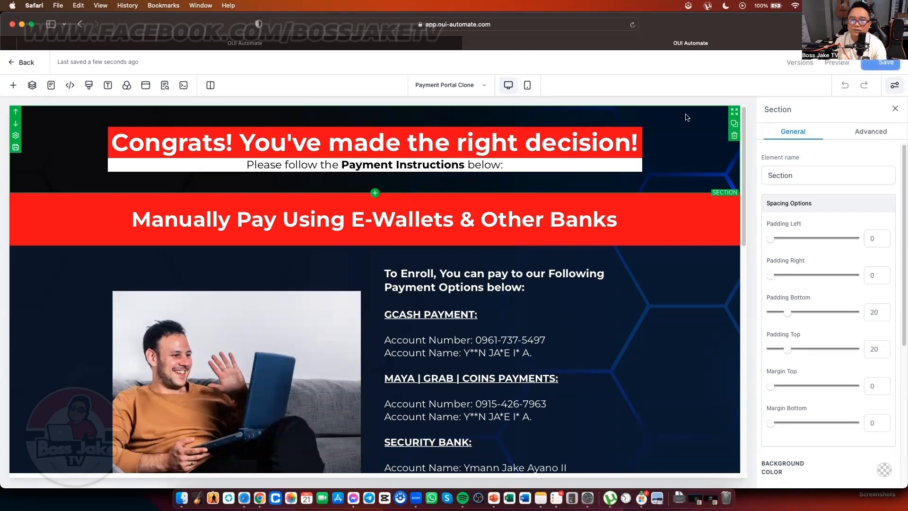
Step: Switch to the tracking code Google Doc and start selecting the PURCHASE Meta Pixel code
key(ctrl+Up)
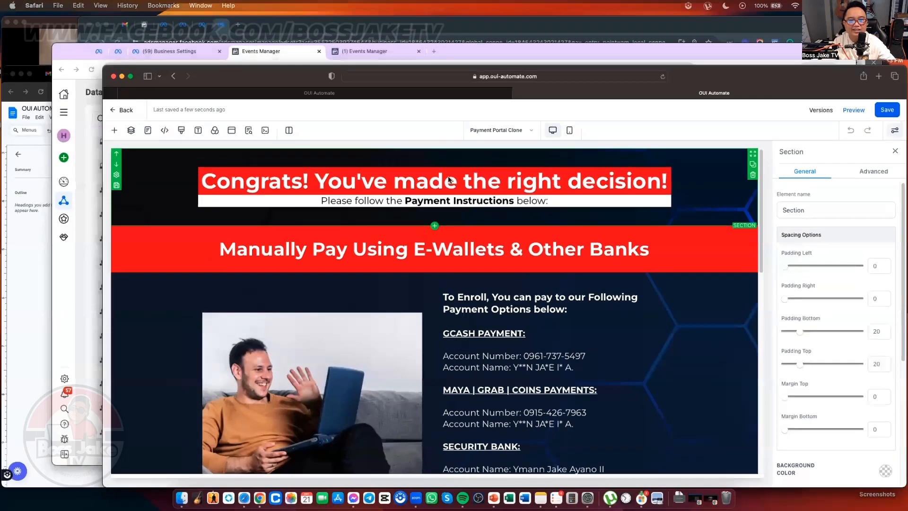
click(168, 426)
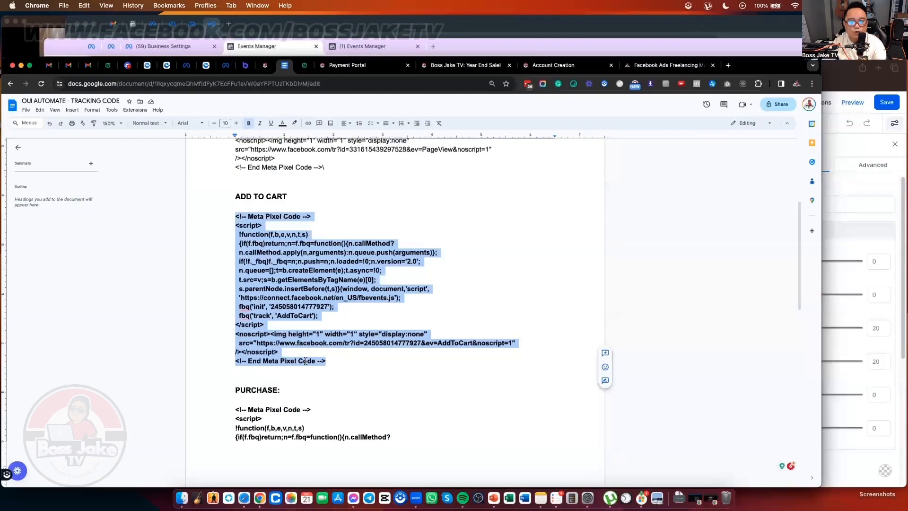
scroll(318, 336, down, 10)
scroll(318, 337, up, 5)
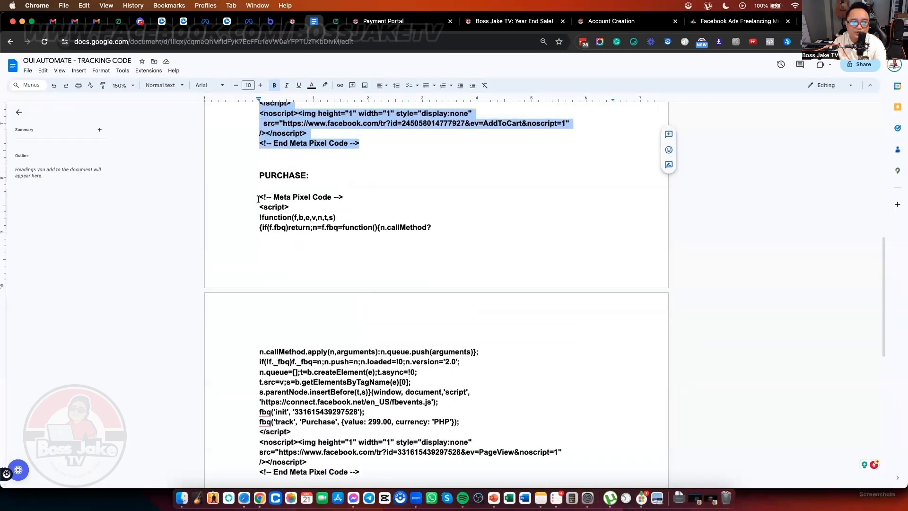
drag(258, 198, 420, 351)
Step: Extend the selection over the whole PURCHASE pixel code, copy it, and return to OUI Automate
key(ctrl+Up)
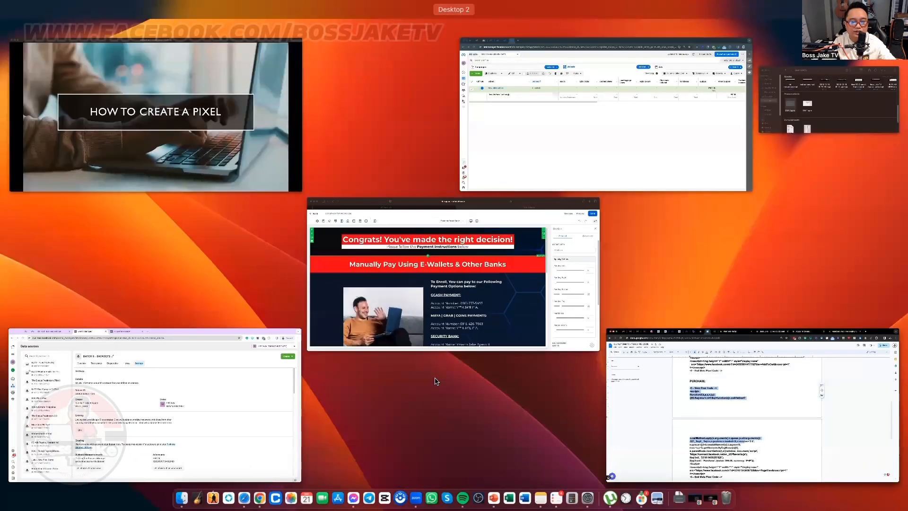
key(ctrl+Up)
drag(436, 381, 409, 420)
scroll(465, 444, down, 2)
right_click(370, 327)
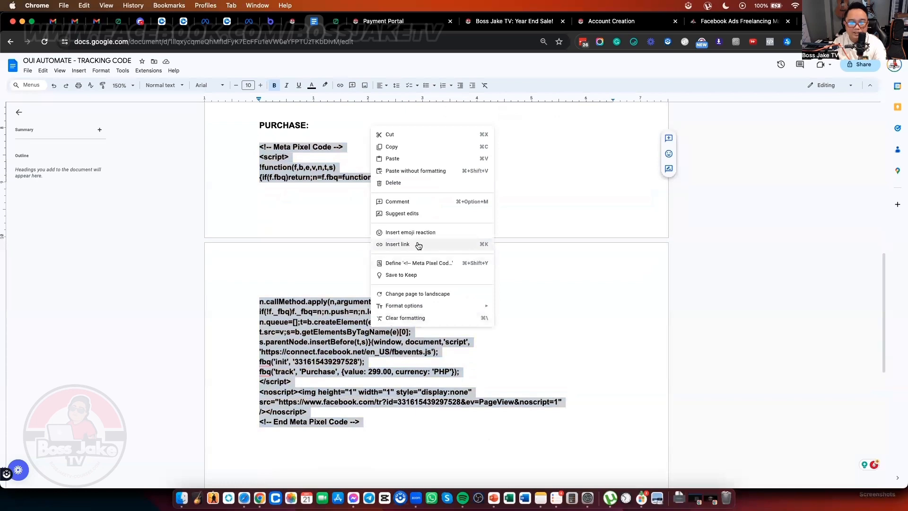
click(423, 147)
key(ctrl+Up)
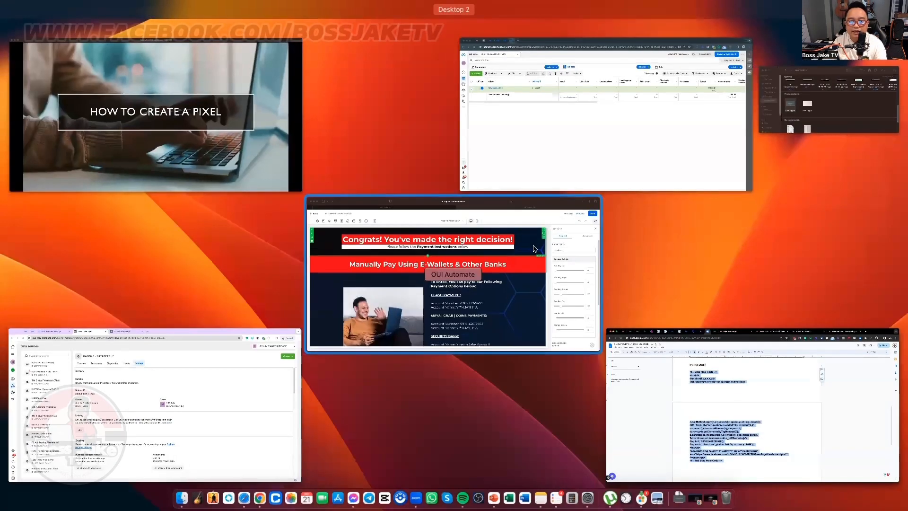
click(517, 263)
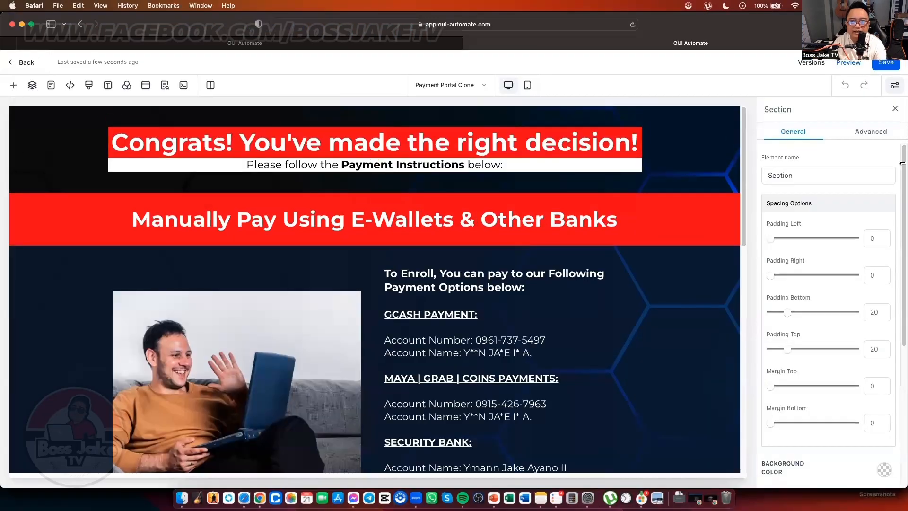
Step: Choose Payment Successful Clone from the funnel's Main Pages list
click(51, 85)
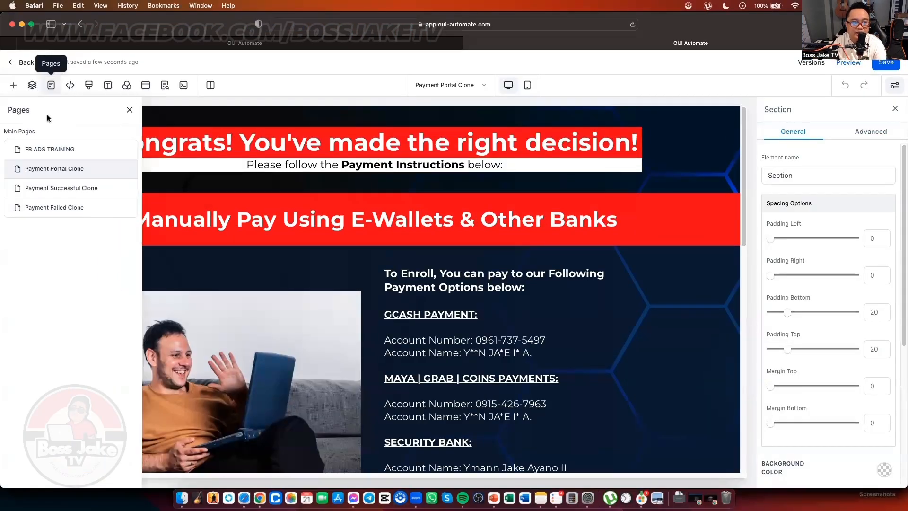
click(72, 191)
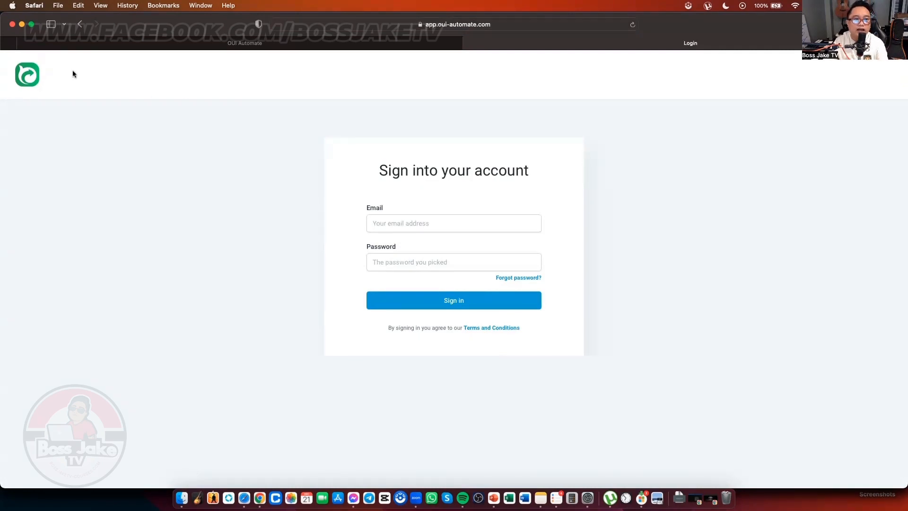
Step: Close the extra Login tab and reload the OUI Automate page
click(378, 43)
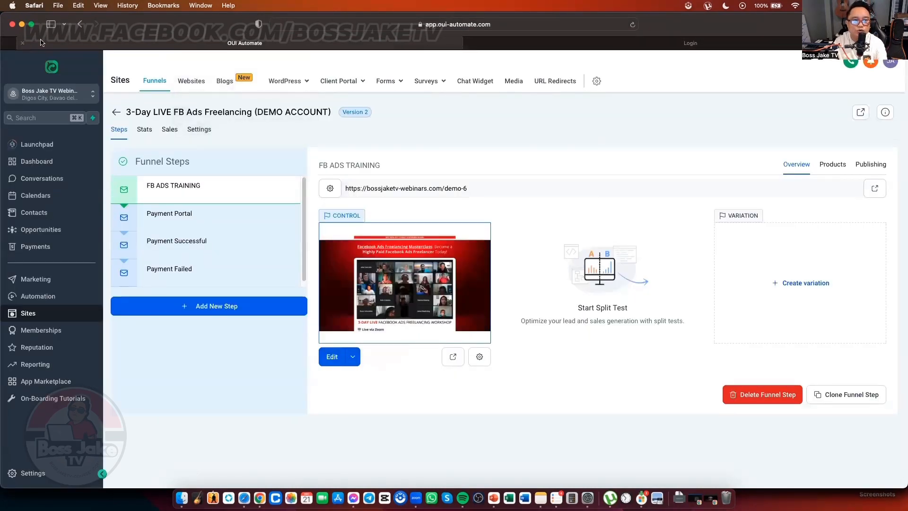
click(490, 48)
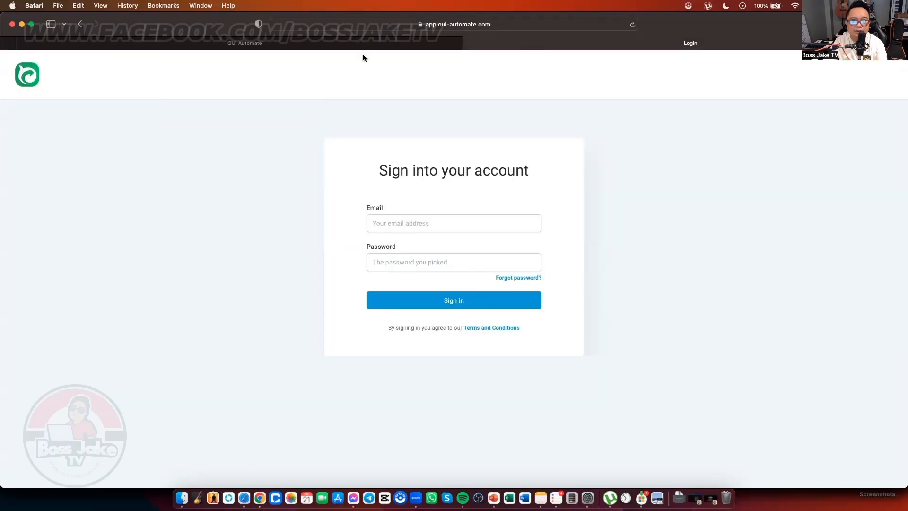
click(468, 43)
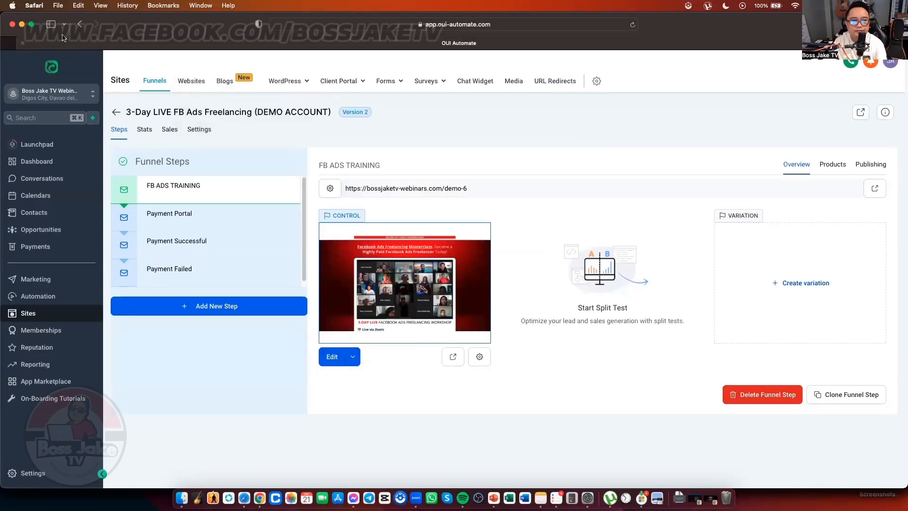
click(633, 24)
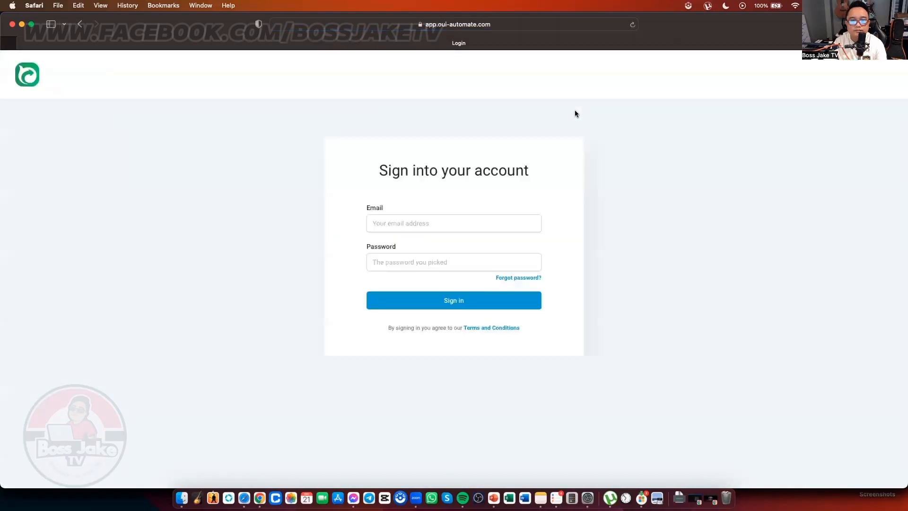
Step: Sign in with the autofilled saved e-mail and password, then send the security code by e-mail
click(449, 216)
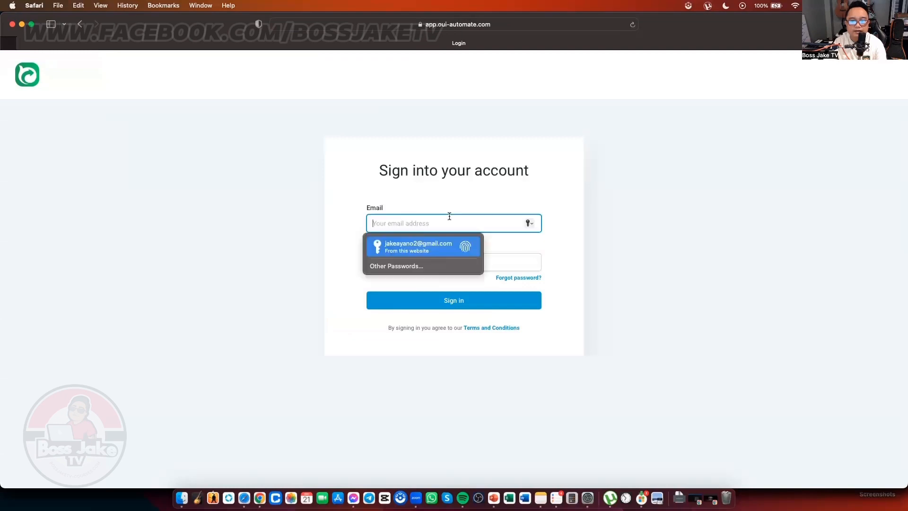
click(406, 248)
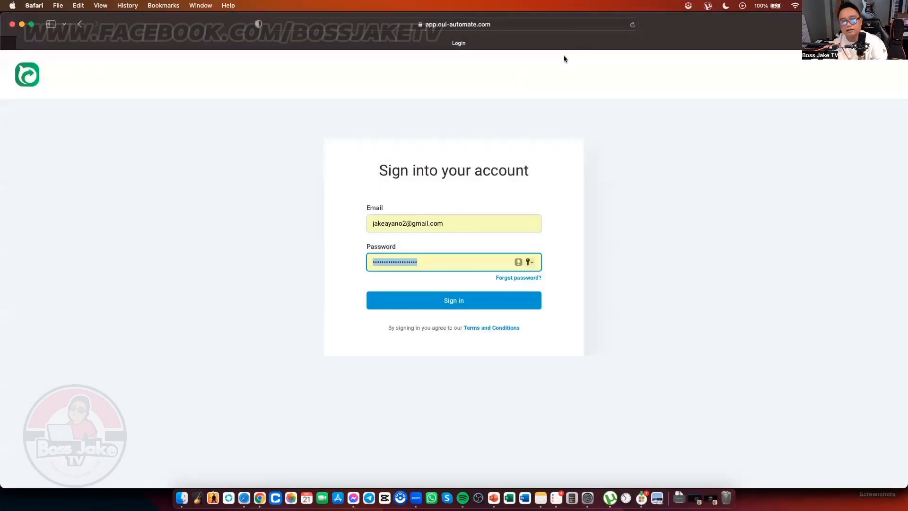
click(461, 305)
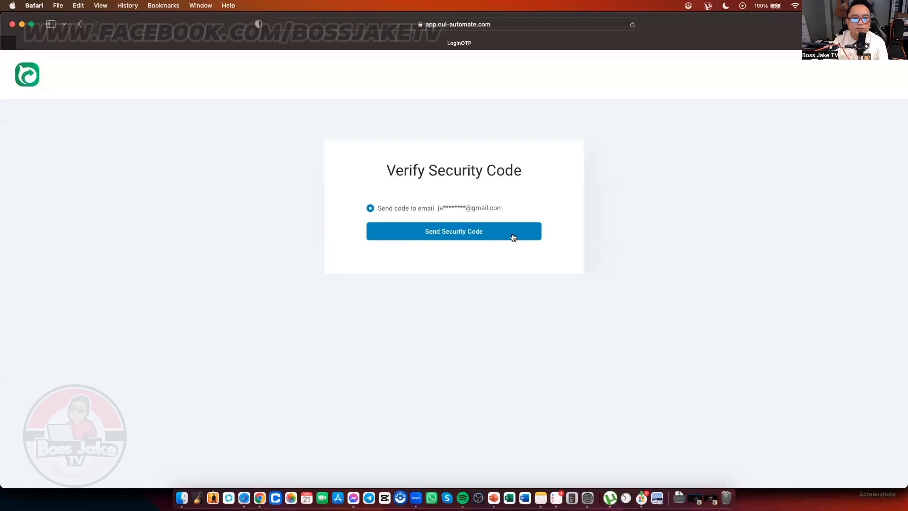
click(513, 236)
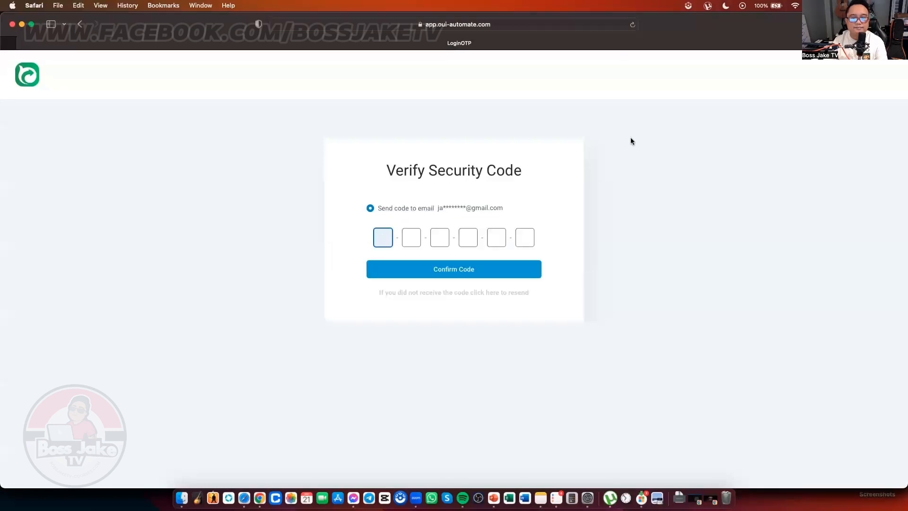
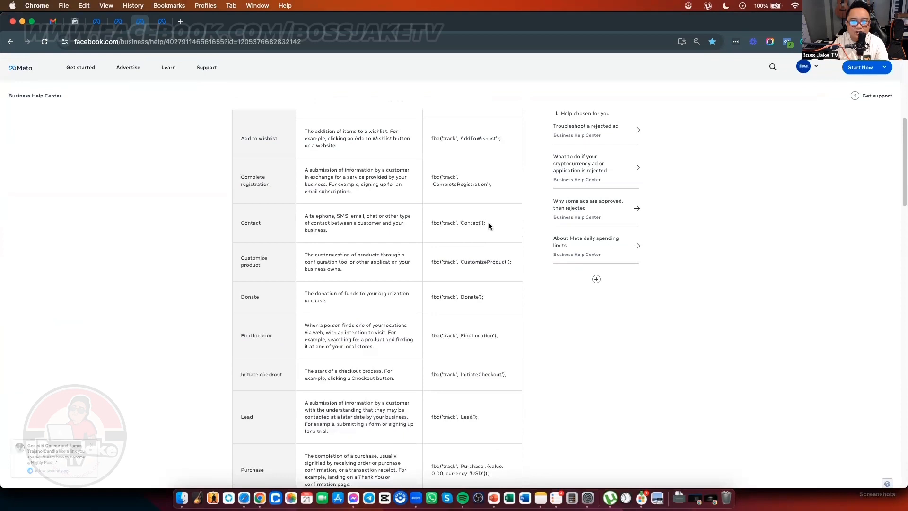
Step: Highlight the fbq('track', 'AddToCart') standard event code on Meta's standard events page
drag(487, 223, 430, 224)
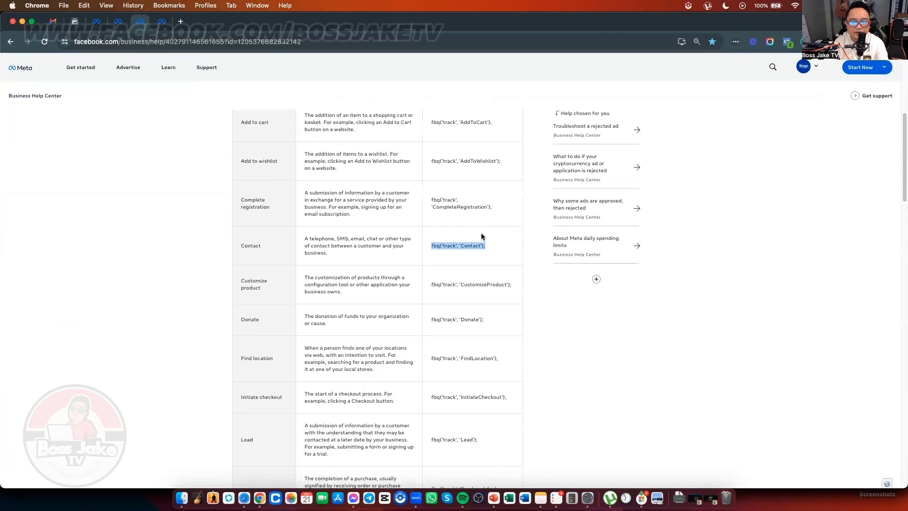
scroll(481, 232, up, 3)
click(490, 219)
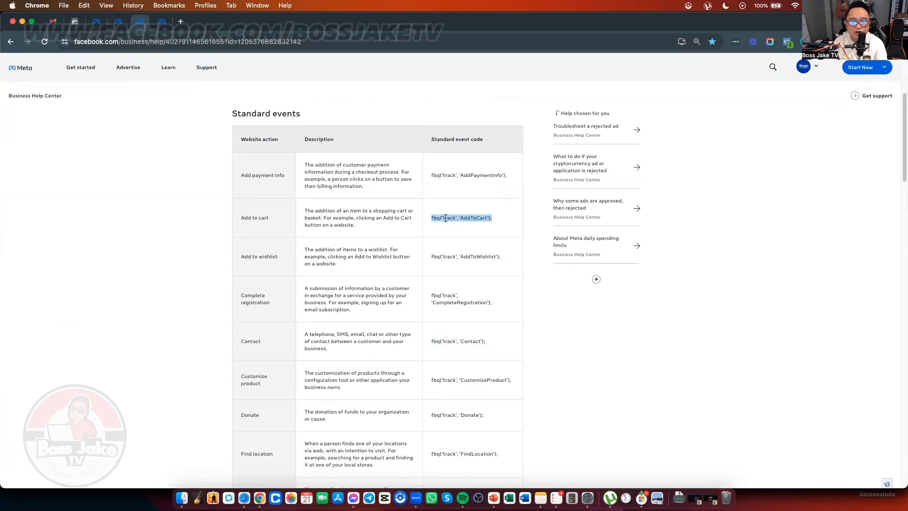
click(327, 146)
key(super+bracketleft)
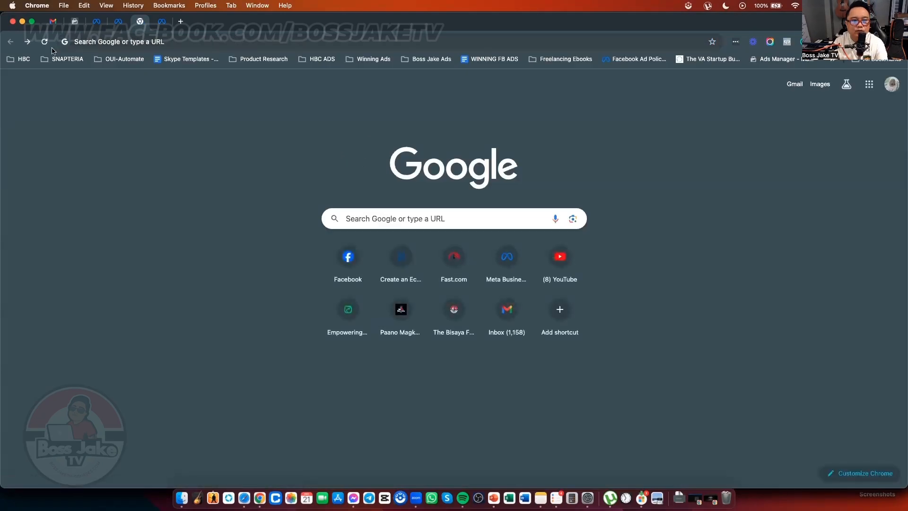
click(28, 42)
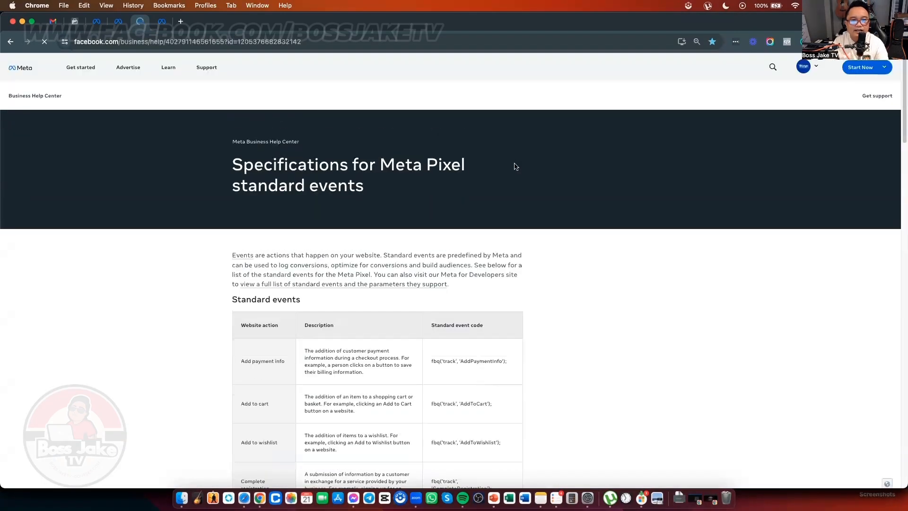
Step: Switch through Mission Control to the Gmail window showing OUI Automate's login-code email
key(ctrl+Up)
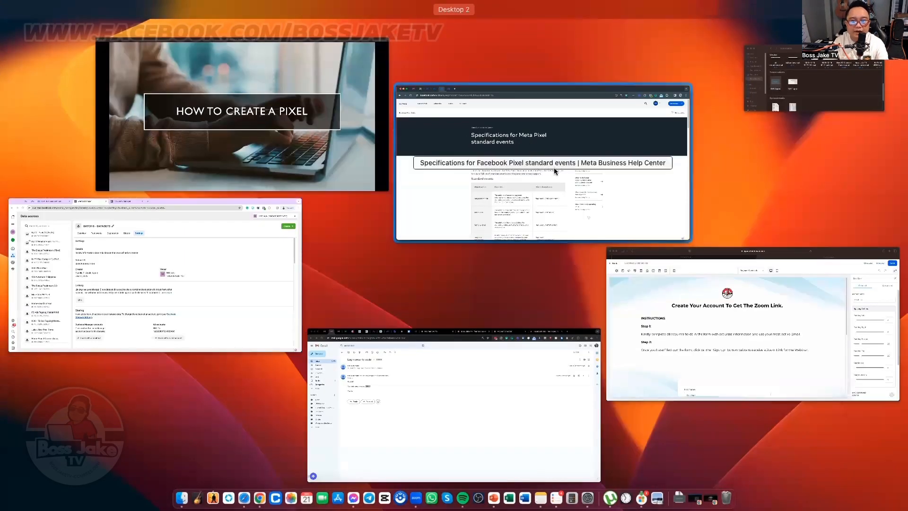
click(224, 249)
key(ctrl+Up)
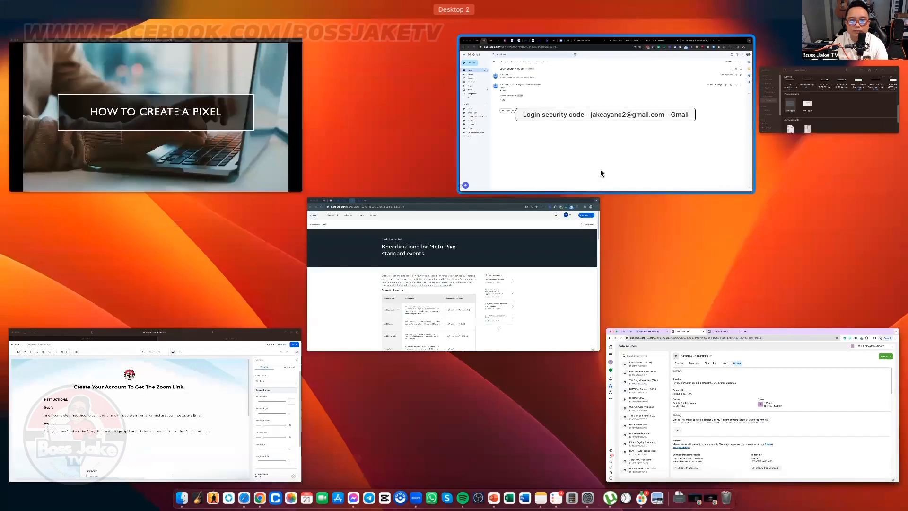
click(600, 171)
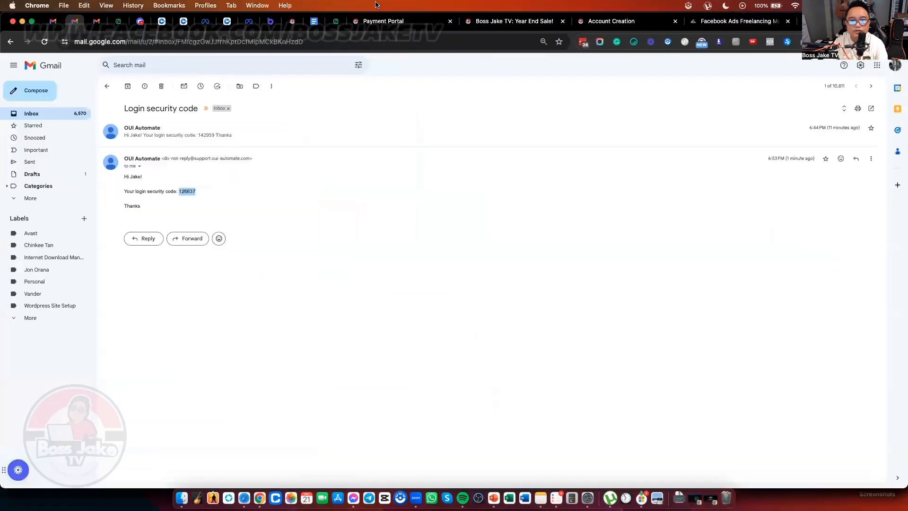
Step: Highlight the AddToCart track line under ADD TO CART in the TRACKING CODE doc
click(314, 21)
click(414, 203)
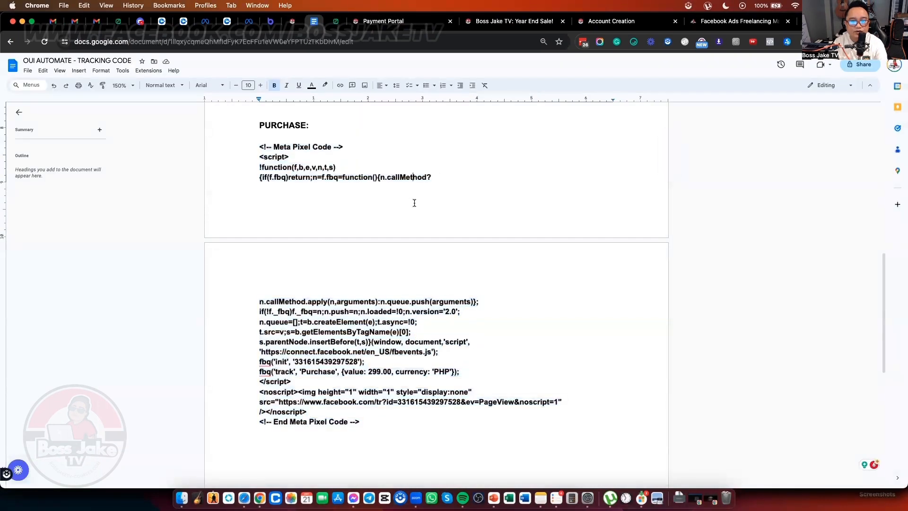
scroll(414, 202, up, 5)
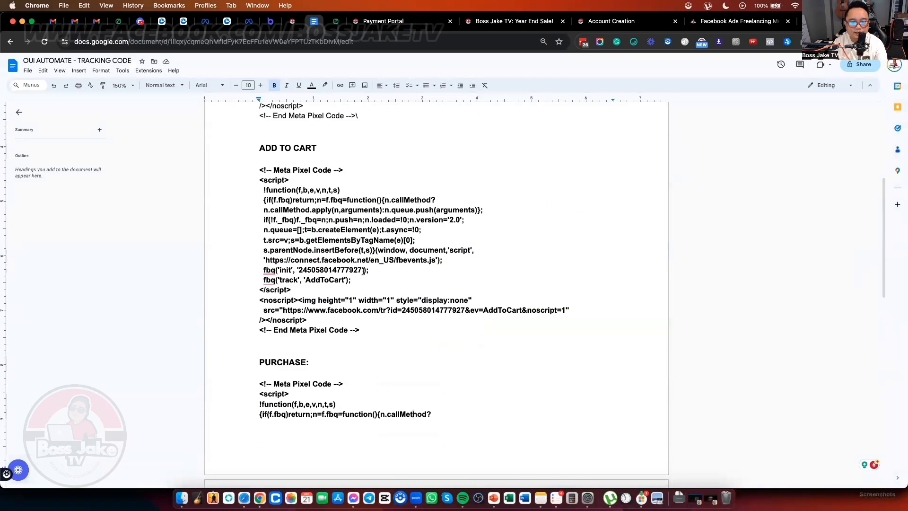
drag(353, 280, 258, 283)
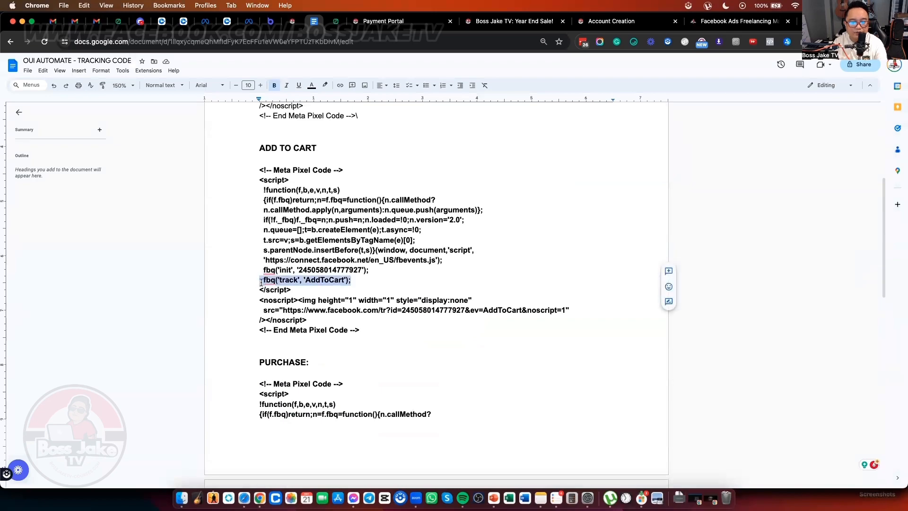
Step: Highlight the matching AddToCart event code on Meta's standard events page
key(ctrl+Up)
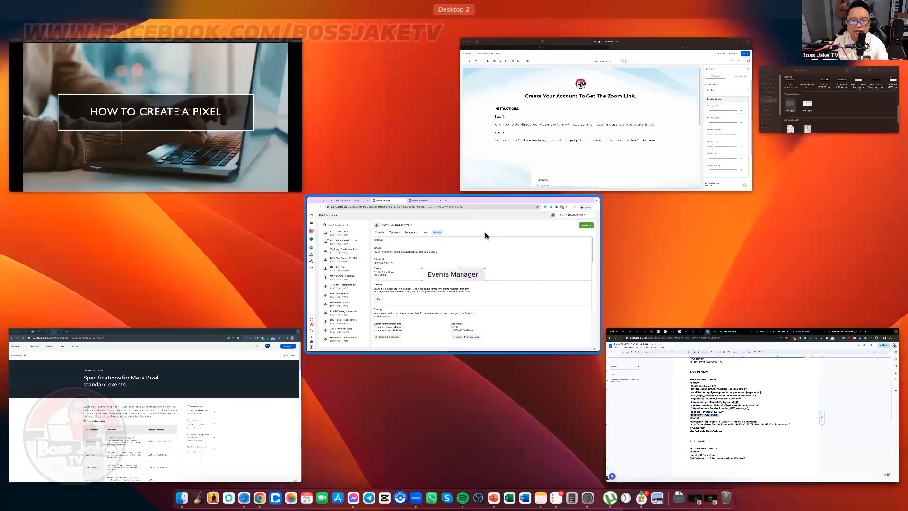
click(218, 353)
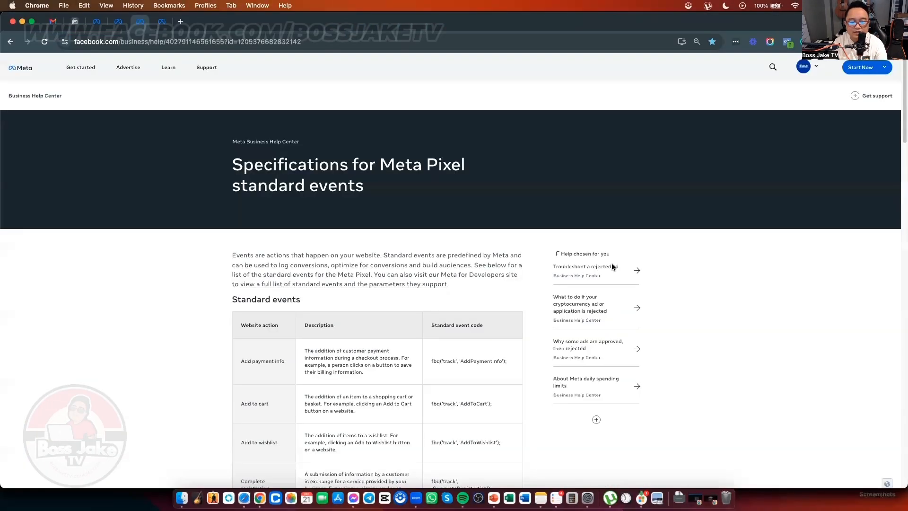
scroll(543, 320, down, 3)
drag(490, 333, 430, 331)
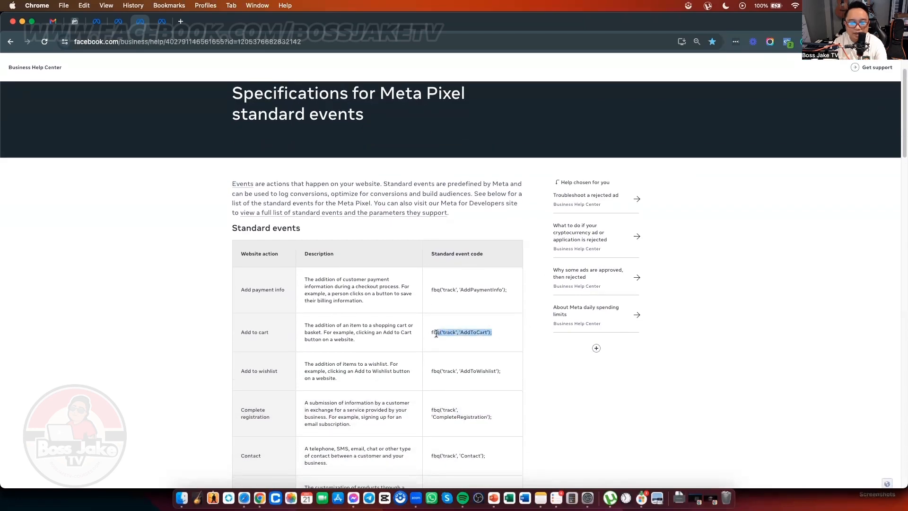
Step: Compare the doc and Meta codes across windows, then return to the OUI Automate funnel editor
key(ctrl+Up)
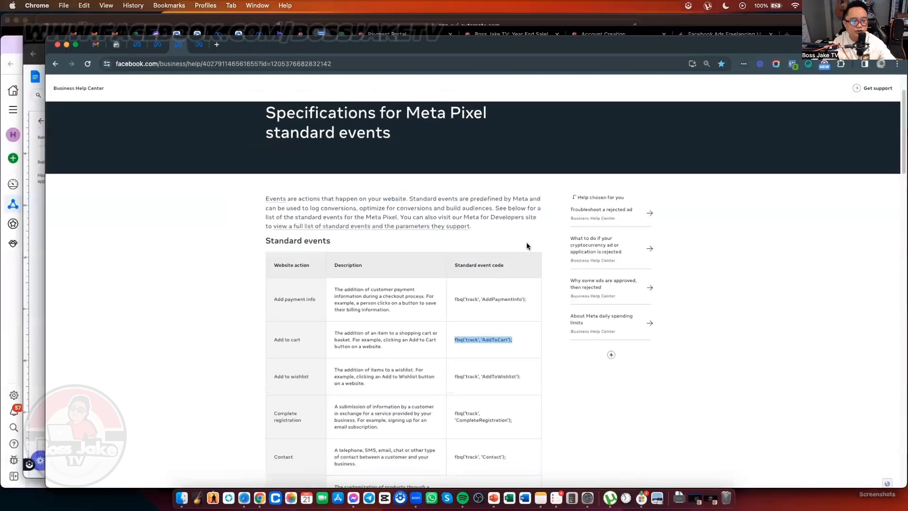
key(ctrl+Up)
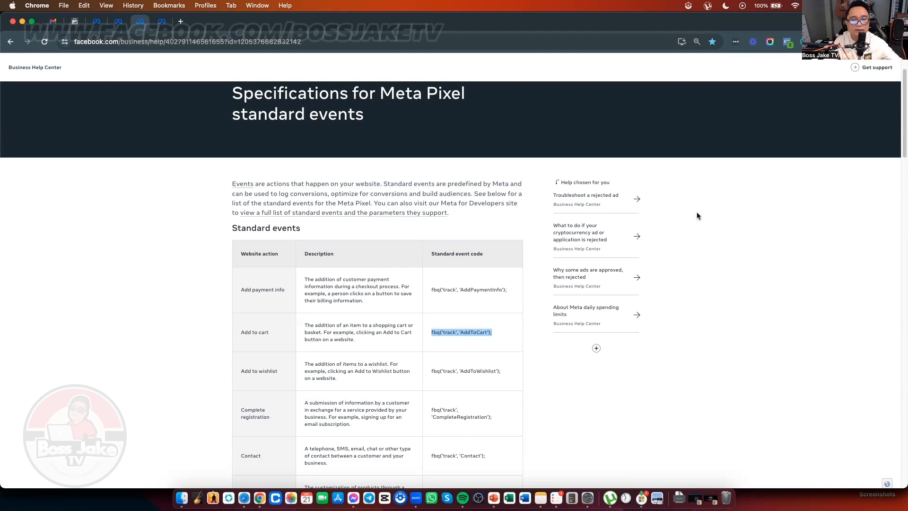
key(ctrl+Up)
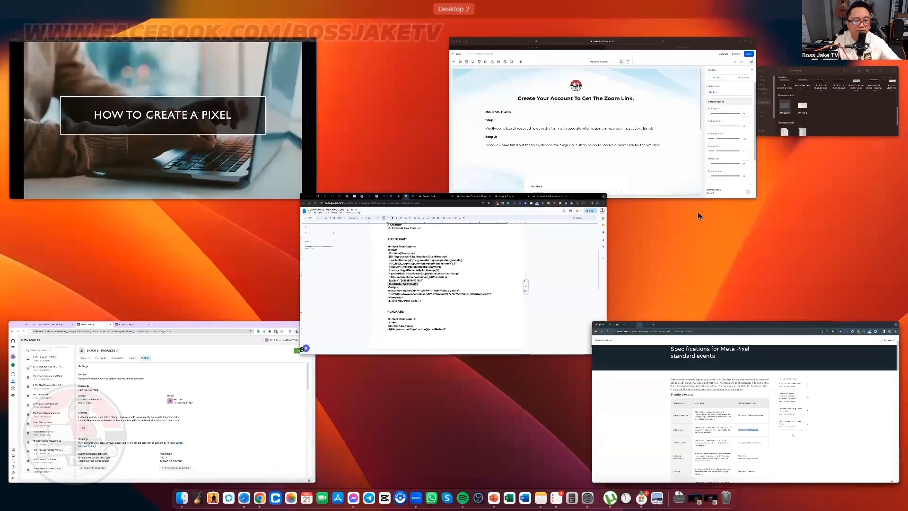
key(ctrl+Up)
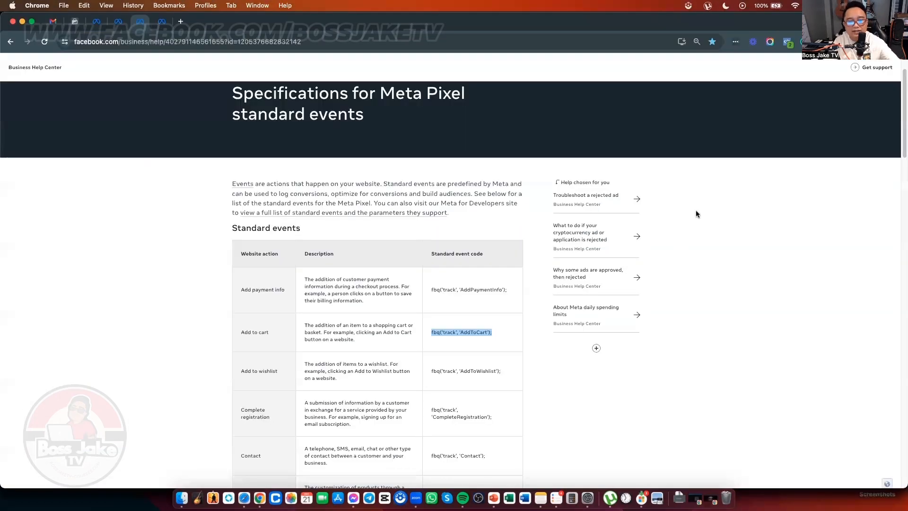
key(ctrl+Up)
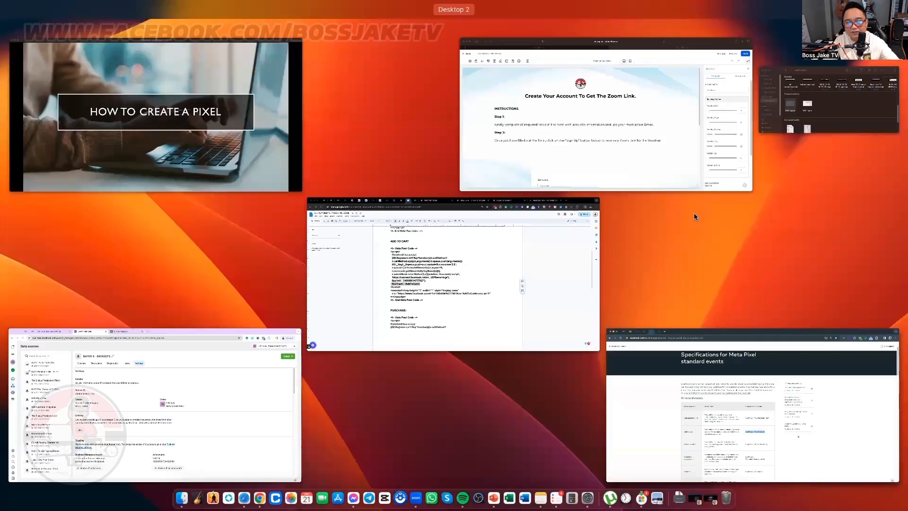
click(517, 223)
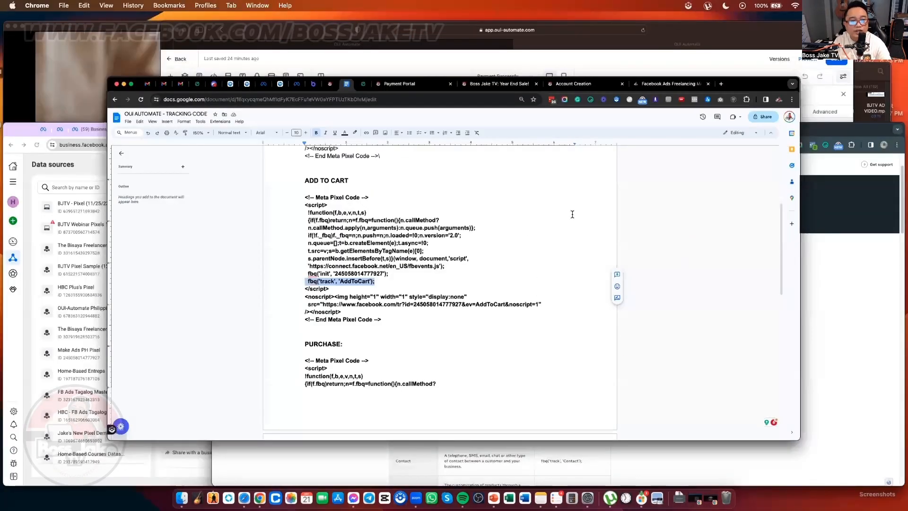
key(ctrl+Up)
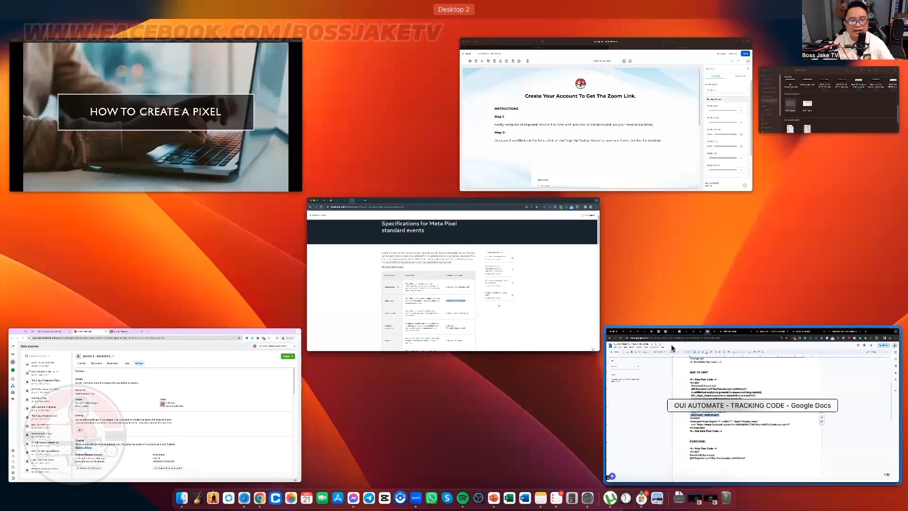
click(693, 350)
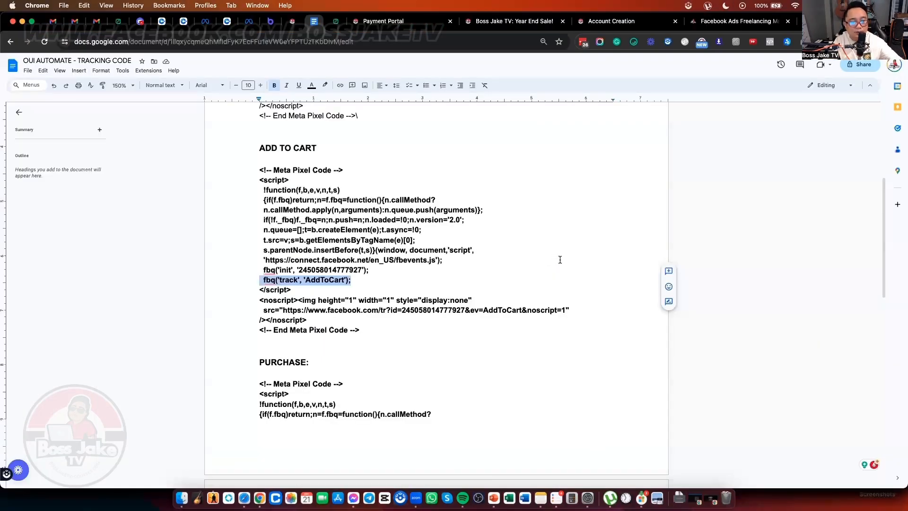
key(ctrl+Up)
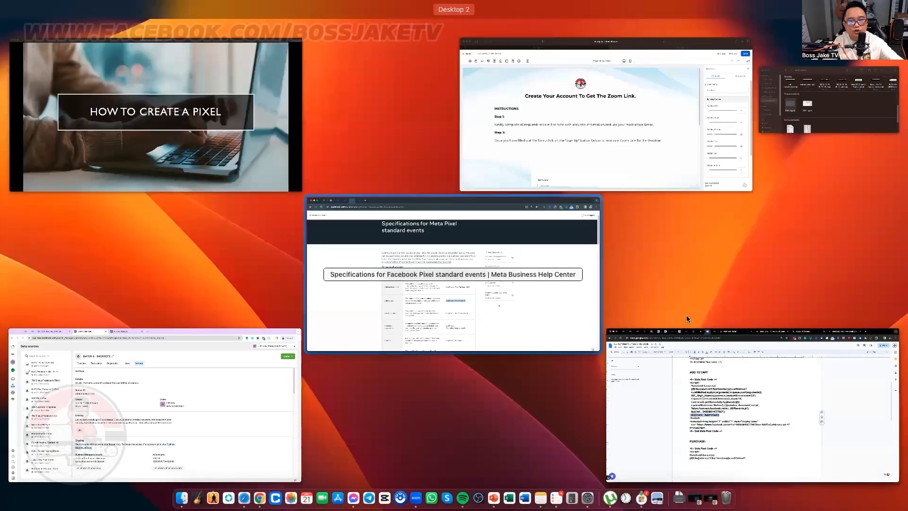
click(503, 293)
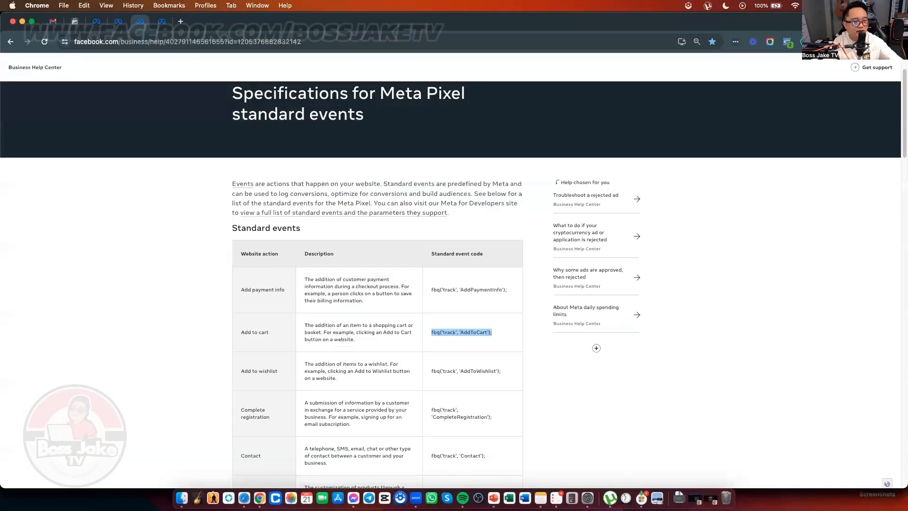
key(ctrl+Up)
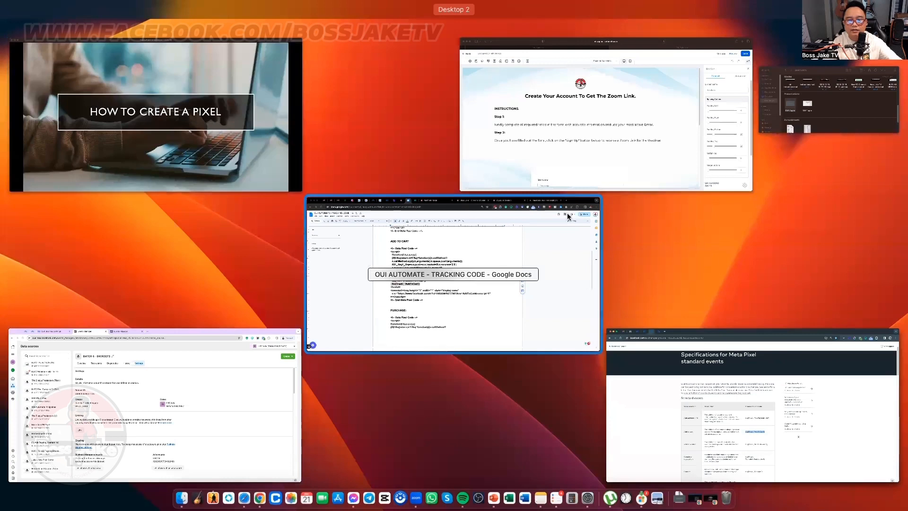
click(602, 132)
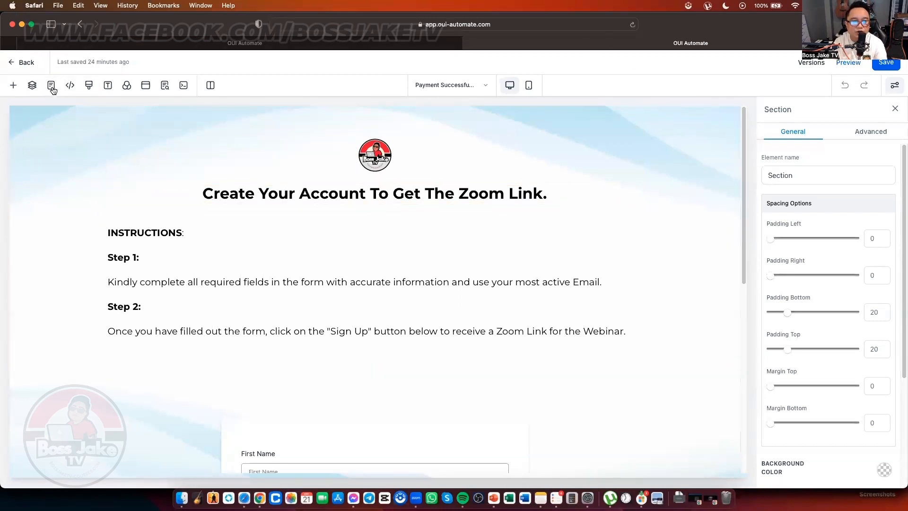
Step: Copy the entire PURCHASE pixel code block from the tracking code document
key(ctrl+Up)
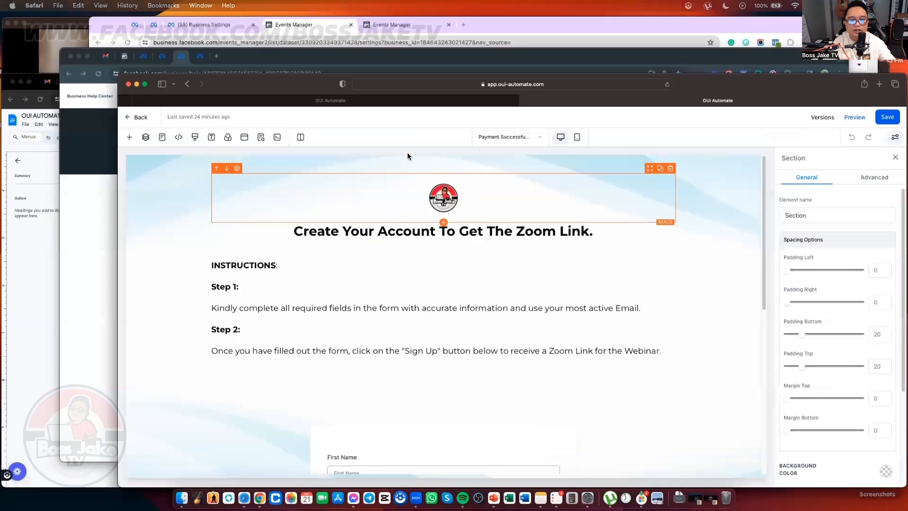
click(170, 379)
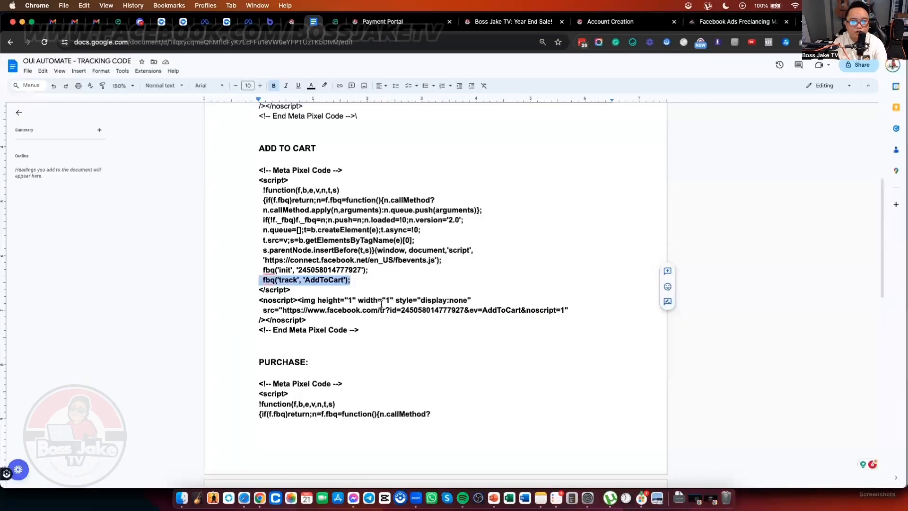
scroll(381, 304, down, 3)
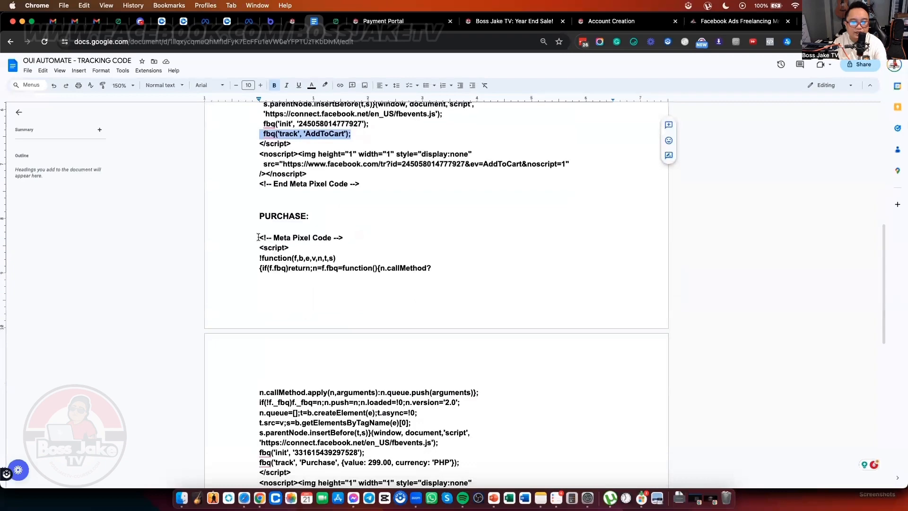
drag(257, 237, 438, 351)
scroll(403, 350, down, 3)
key(super+c)
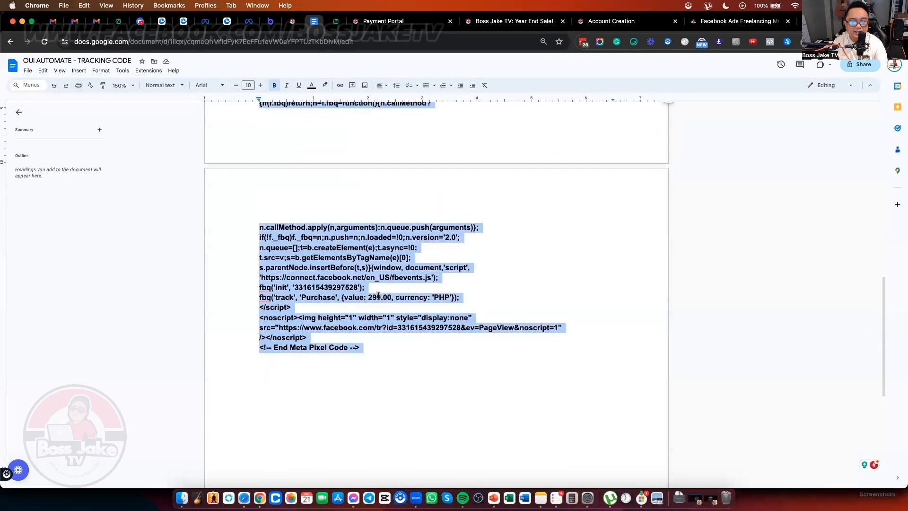
Step: Return to the OUI Automate page editor and bring up its tracking code settings
key(ctrl+Up)
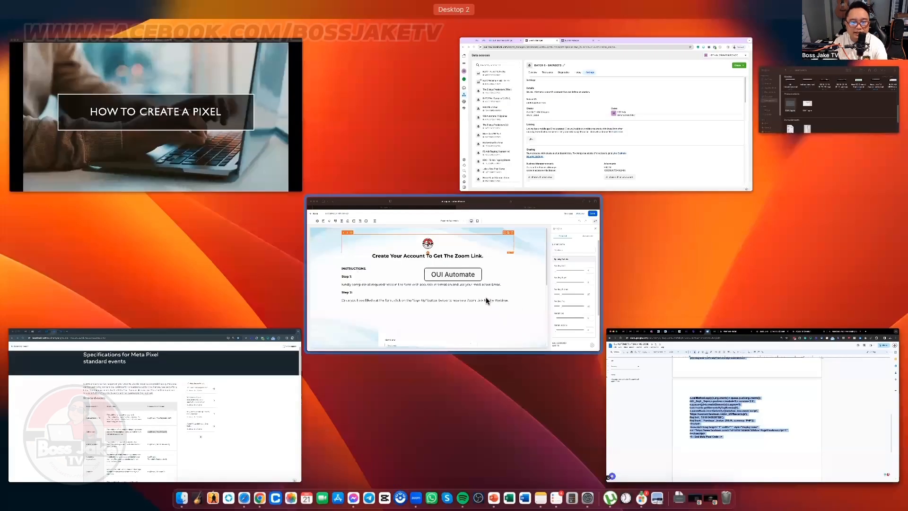
click(486, 296)
click(70, 87)
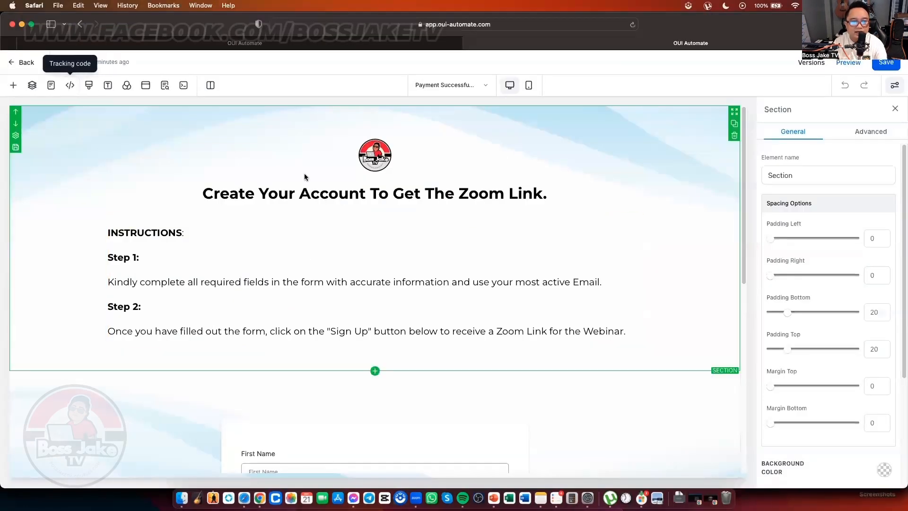
key(super+v)
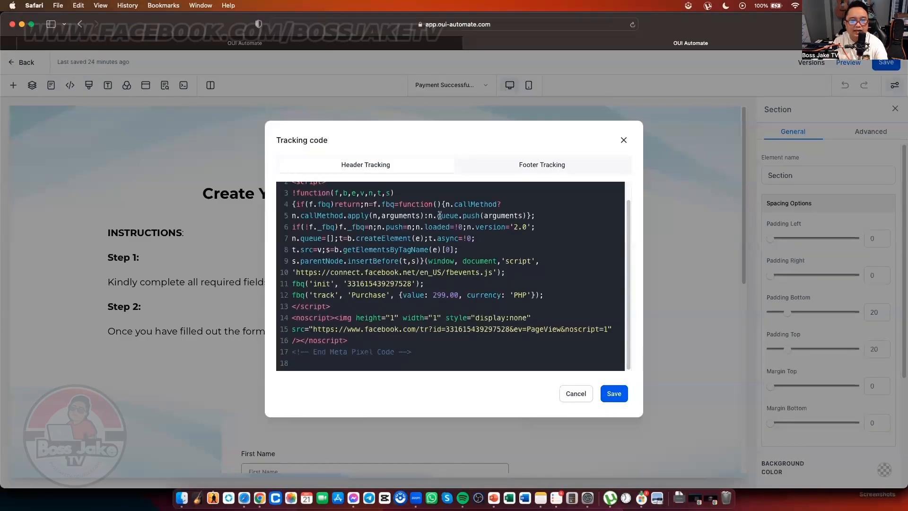
key(ctrl+Up)
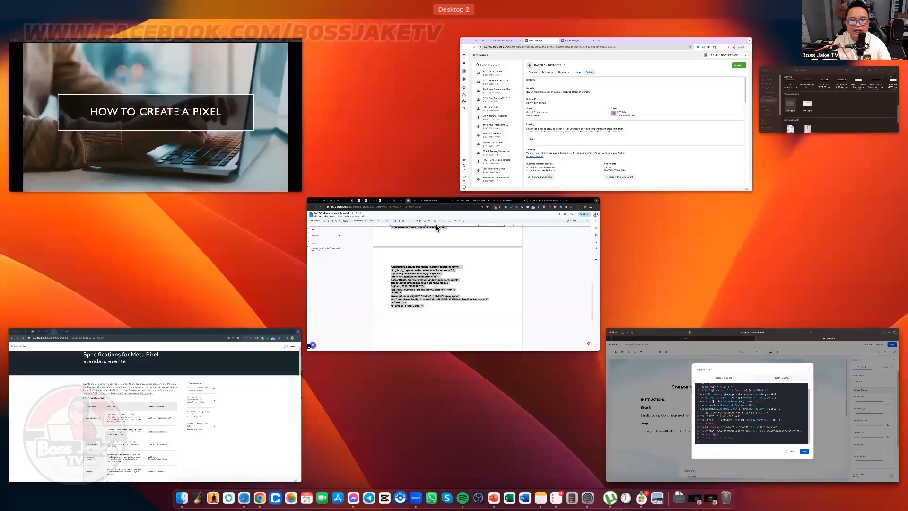
click(535, 160)
click(245, 215)
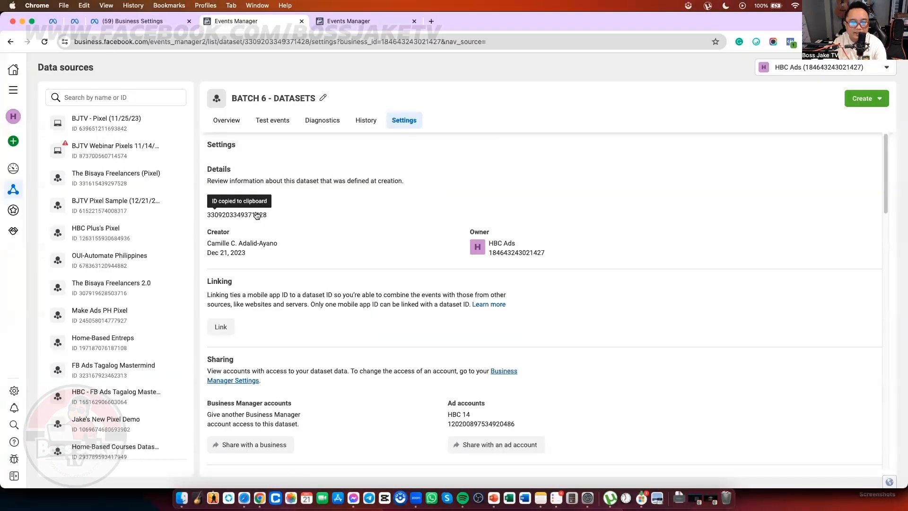
key(ctrl+Up)
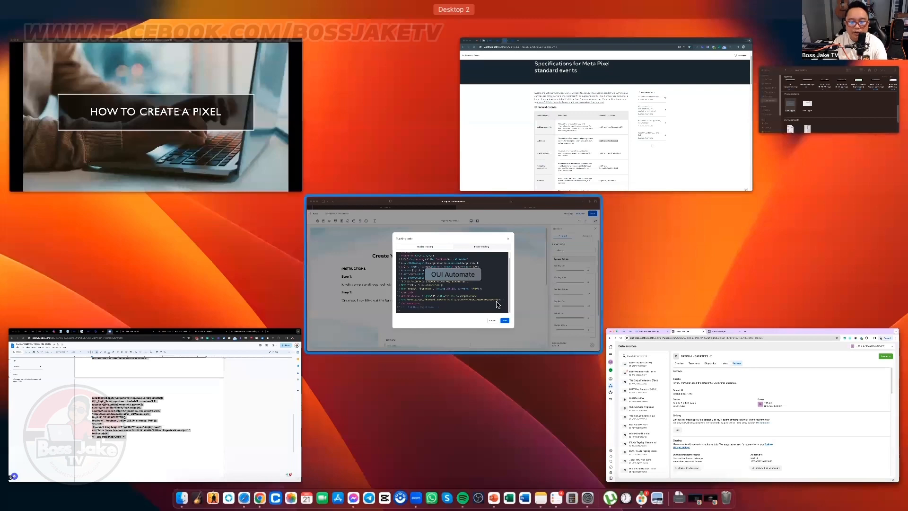
click(497, 304)
double_click(392, 284)
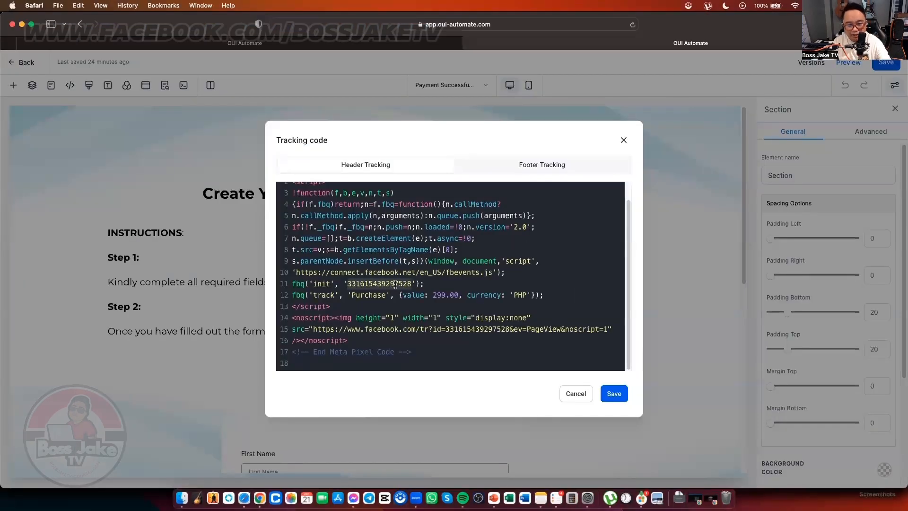
key(super+v)
double_click(487, 330)
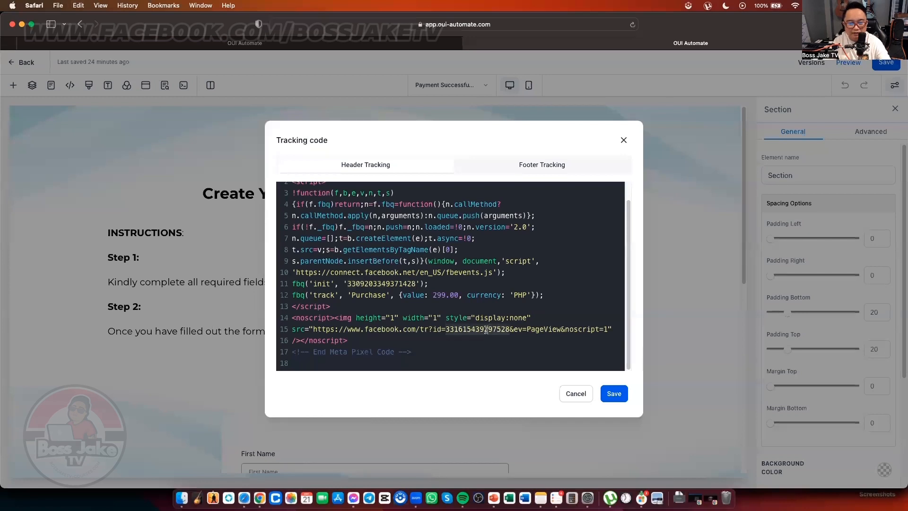
key(super+v)
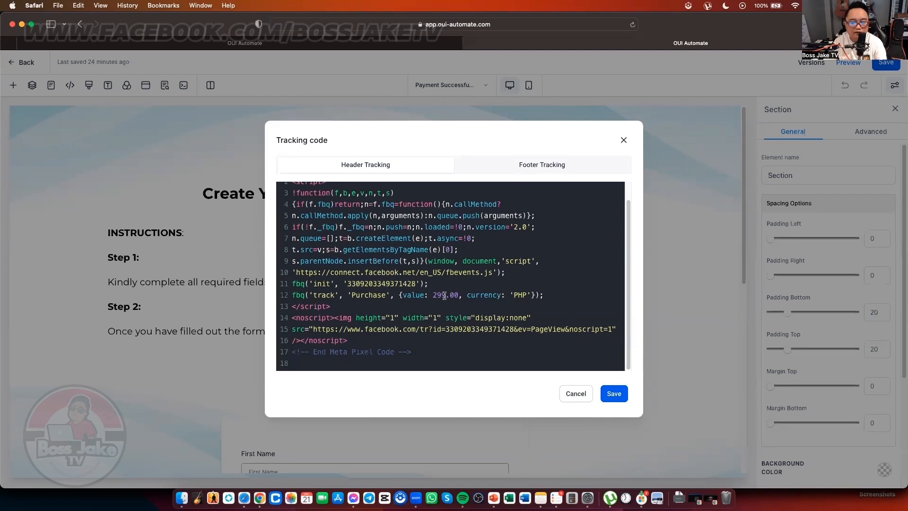
Step: Change the Purchase value from 299 to 499 and save the tracking code
key(ctrl+Up)
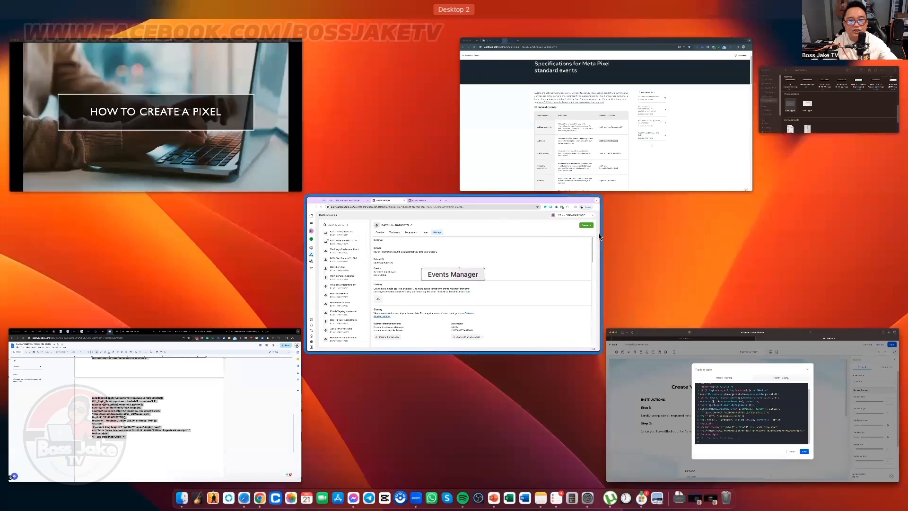
click(632, 345)
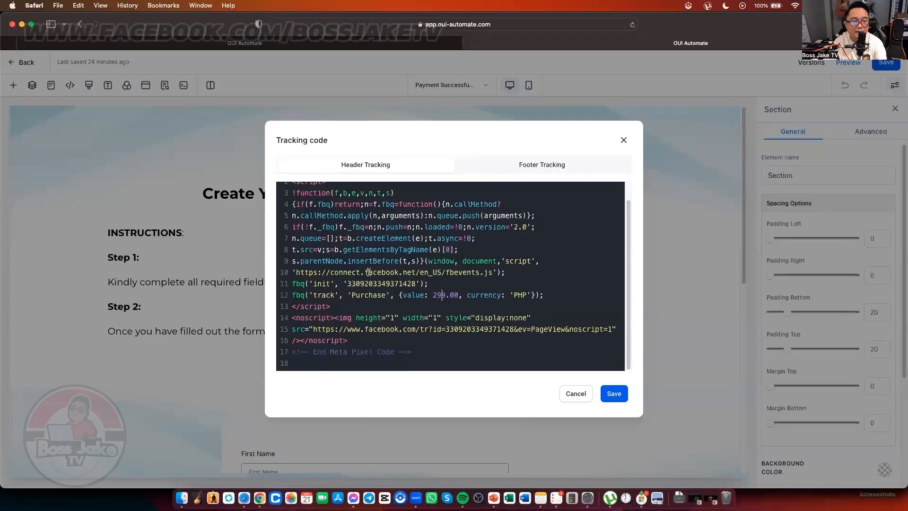
double_click(439, 294)
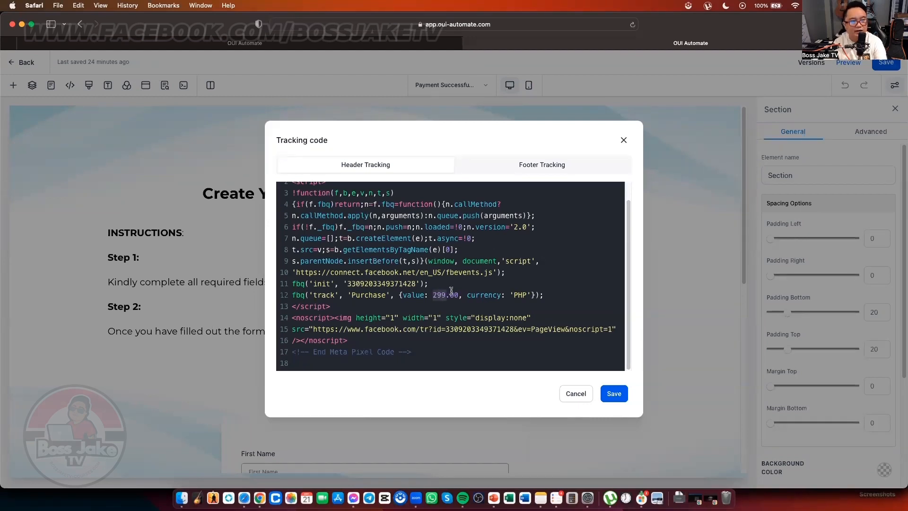
text(999)
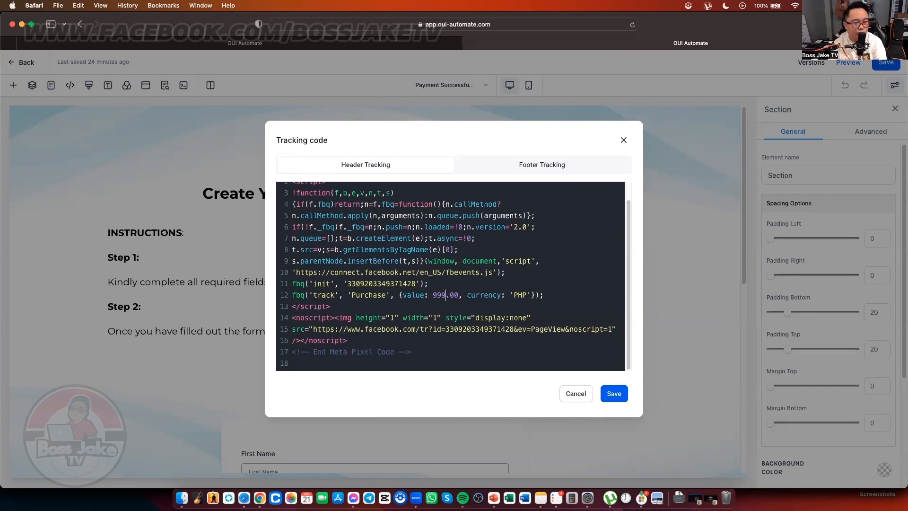
key(BackSpace)
key(BackSpace)
key(BackSpace)
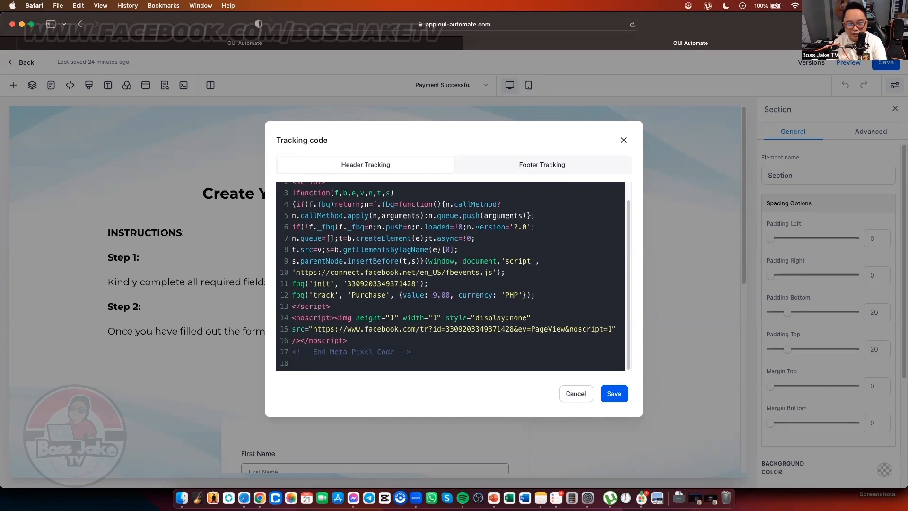
text(499)
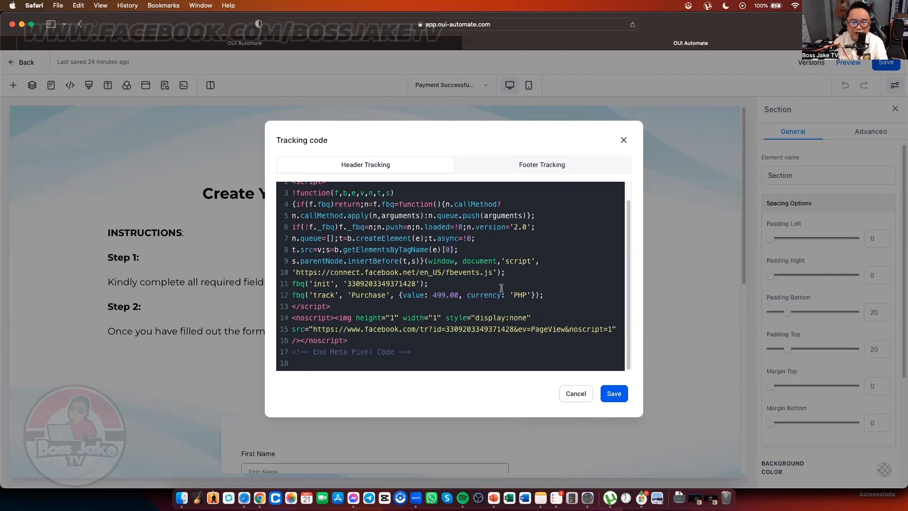
click(519, 295)
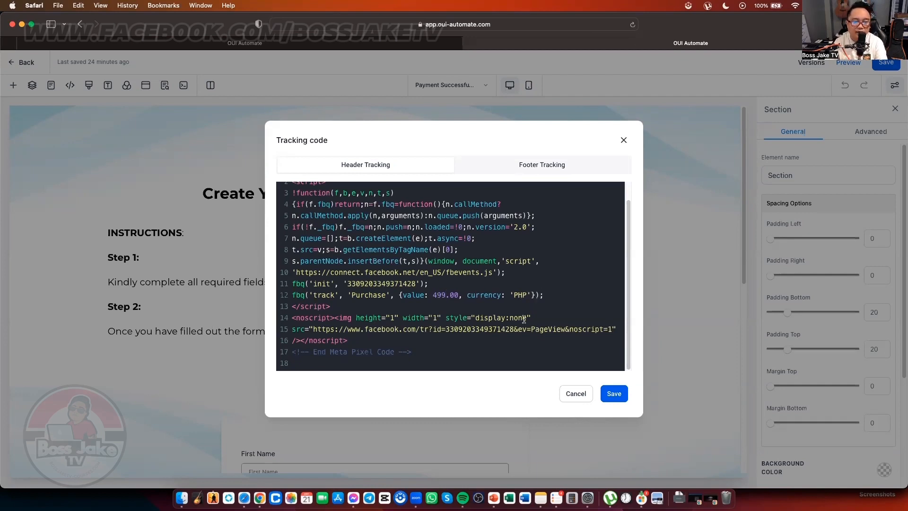
click(623, 392)
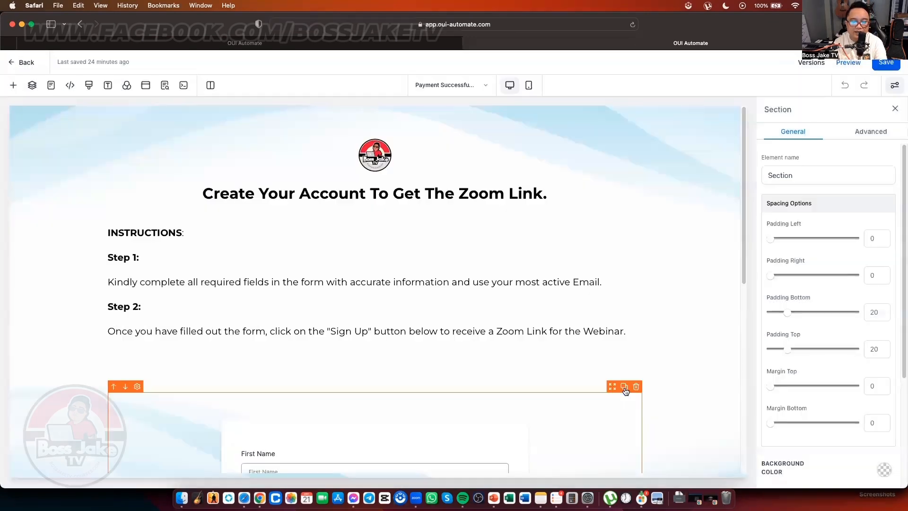
Step: Change the SEO title to 'Account Creation 2.0', update the SEO meta, and save the page
click(884, 66)
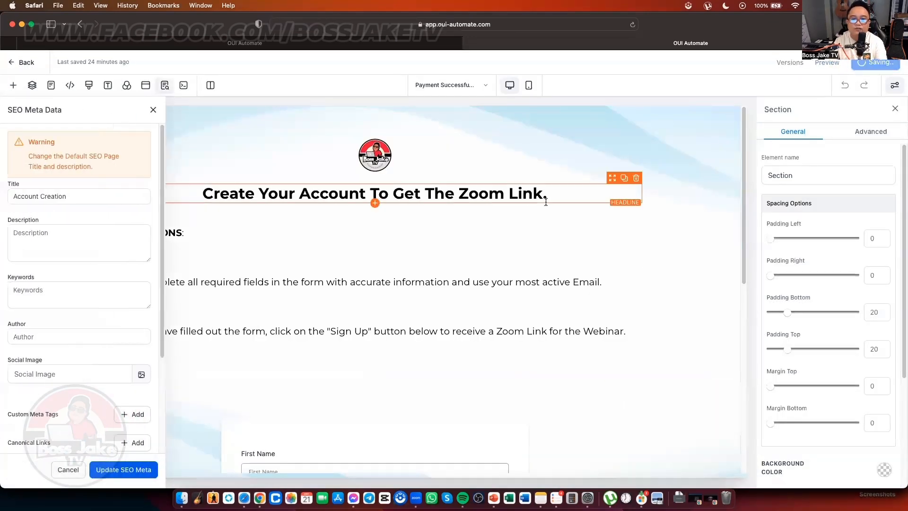
click(91, 289)
click(92, 196)
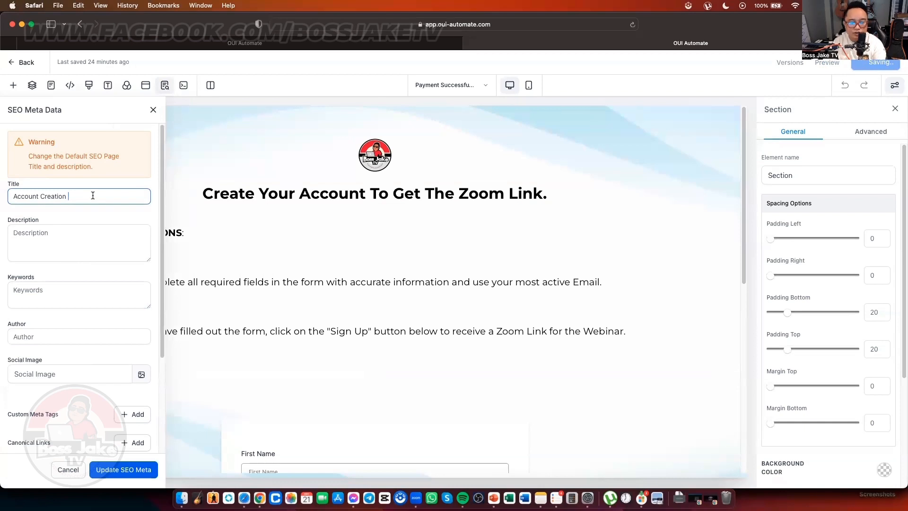
text(2.)
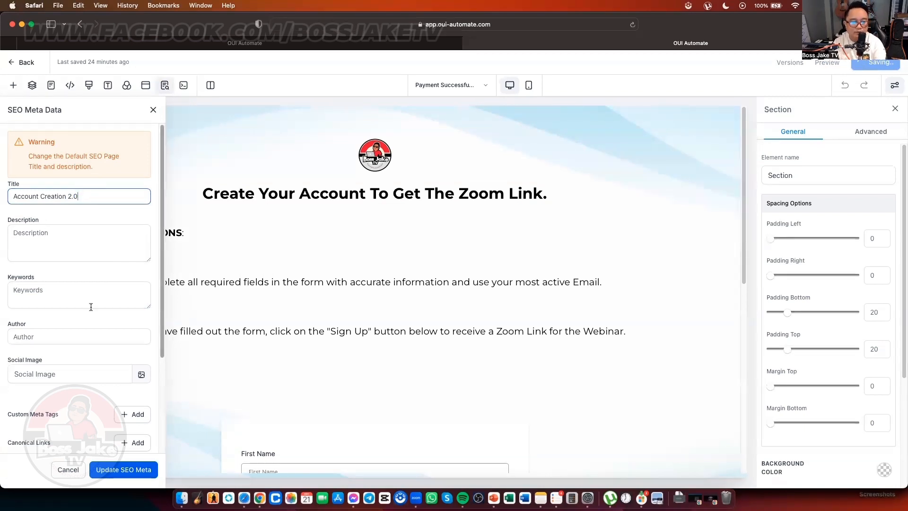
scroll(115, 323, down, 5)
click(126, 469)
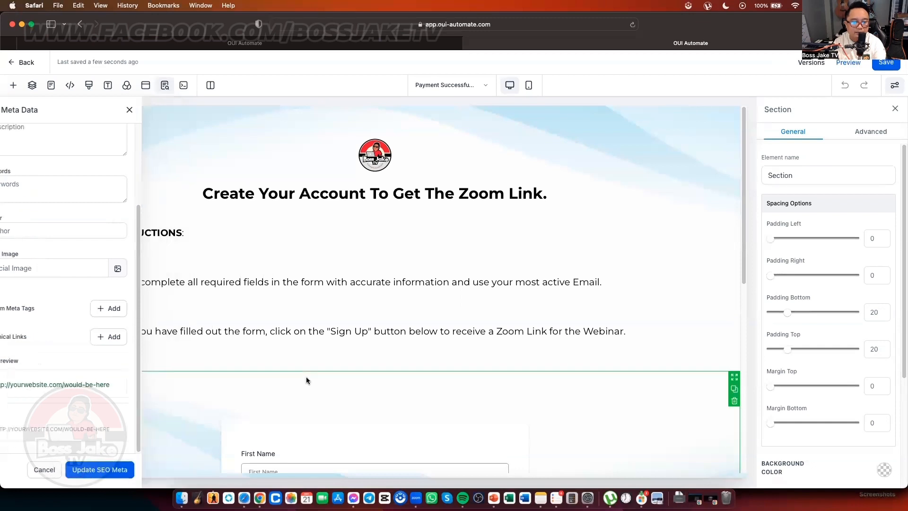
click(892, 63)
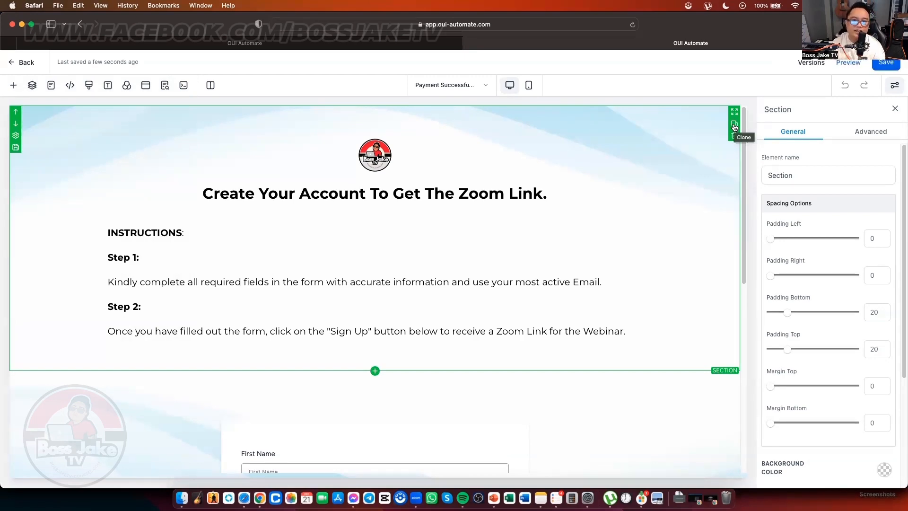
Step: Glance at the Google Docs pixel code, then return to the OUI Automate page editor
key(ctrl+Up)
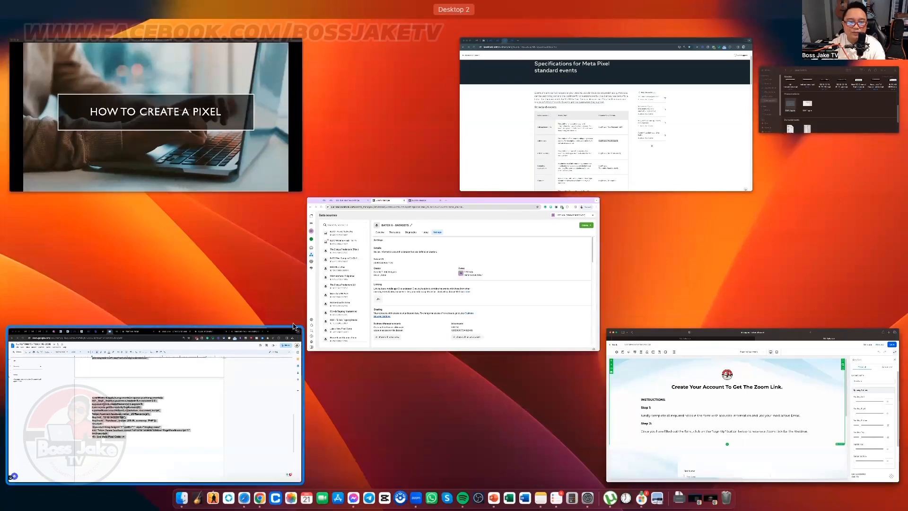
click(156, 425)
key(ctrl+Up)
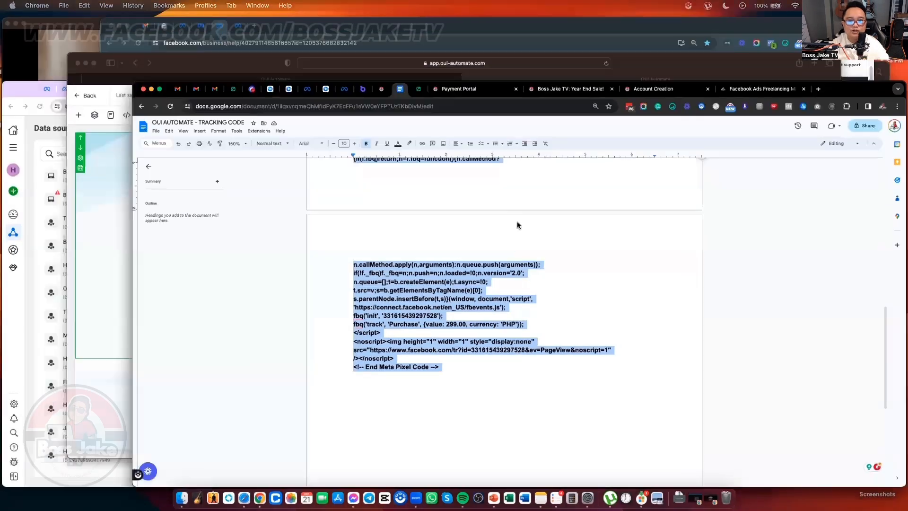
click(493, 268)
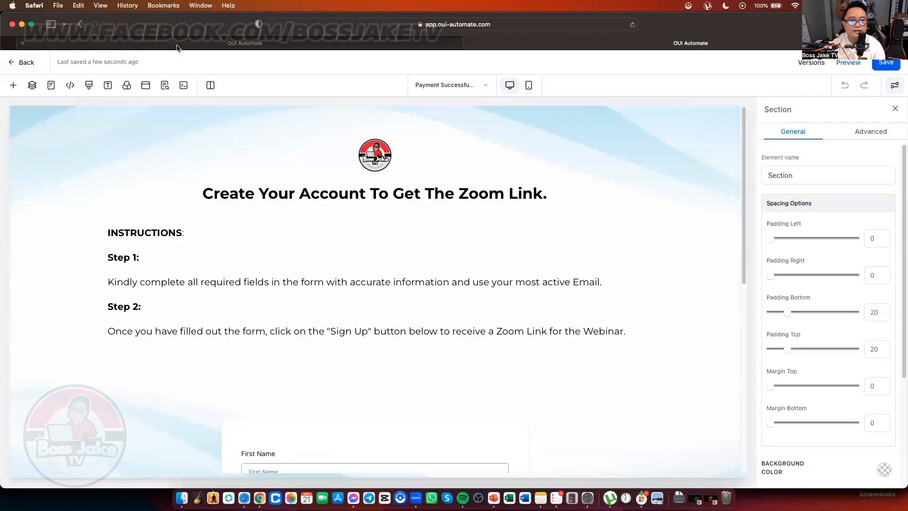
Step: Copy the FB ADS TRAINING step's full page URL from the funnel steps list
click(228, 45)
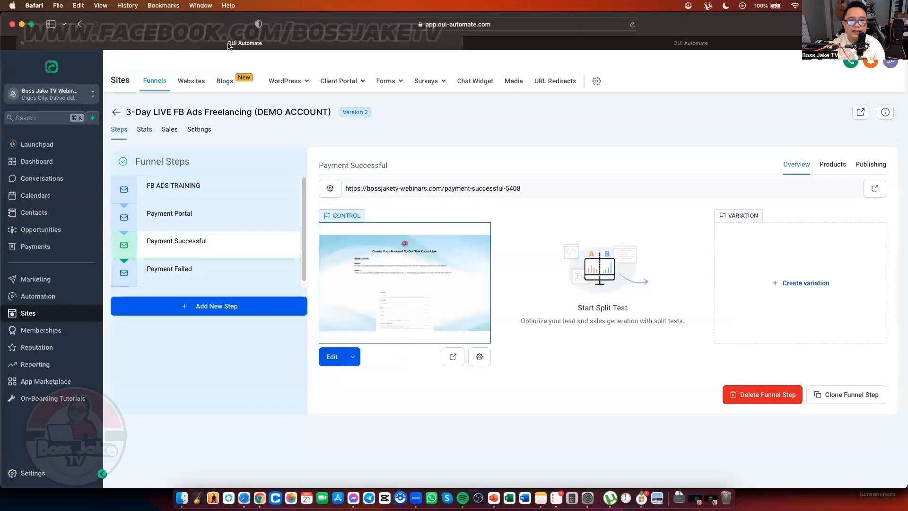
click(238, 188)
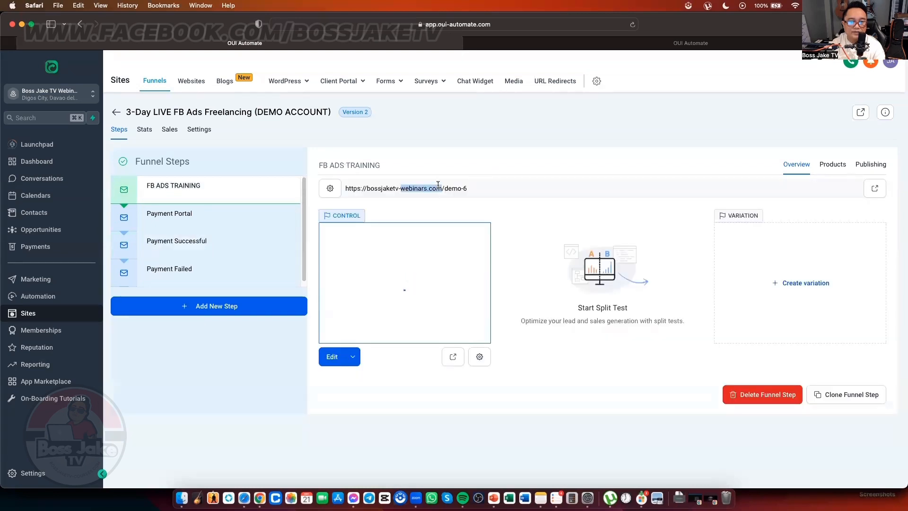
triple_click(426, 188)
right_click(440, 187)
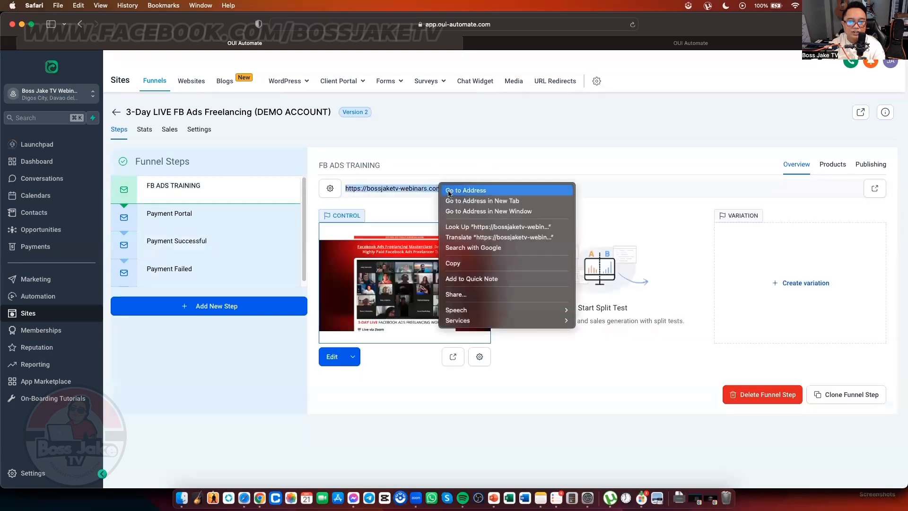
click(469, 264)
key(ctrl+Up)
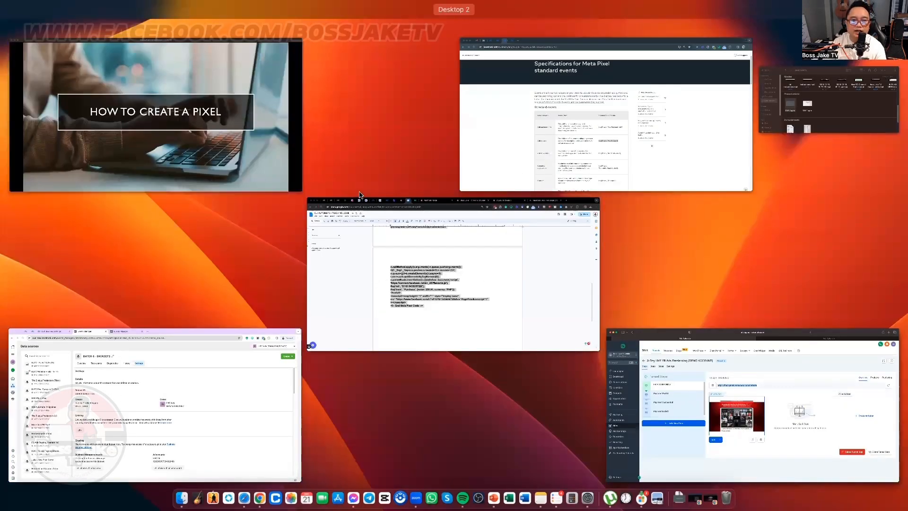
Step: Reload the demo-6 masterclass page fresh in a new Chrome tab
click(384, 207)
click(715, 28)
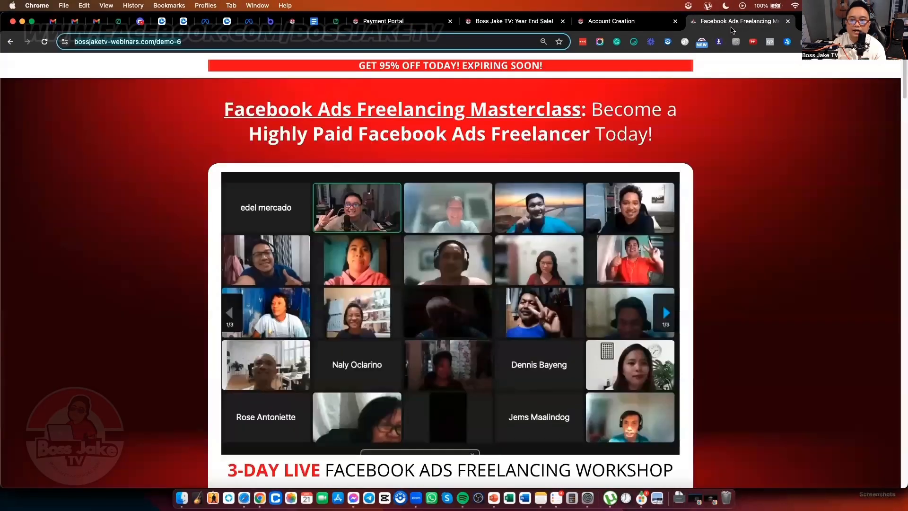
click(769, 42)
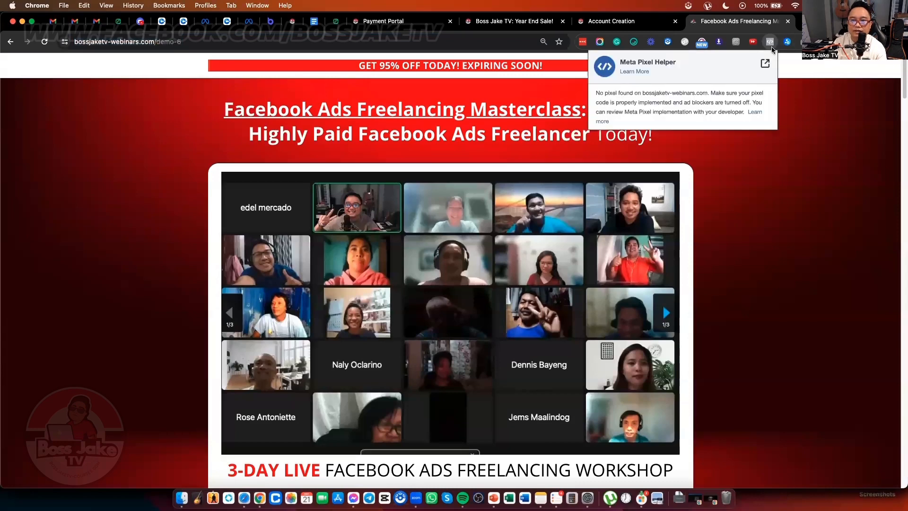
key(super+l)
key(super+c)
key(super+t)
key(super+v)
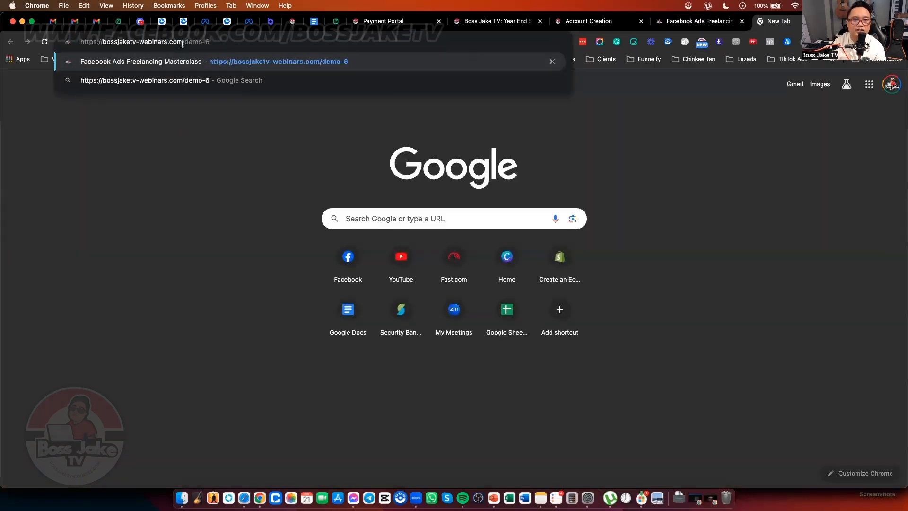
key(Return)
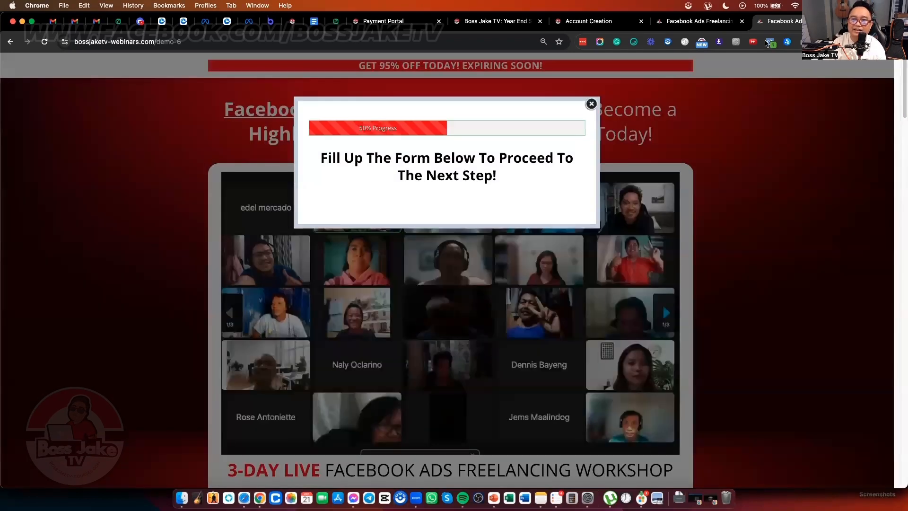
Step: Check Meta Pixel Helper's events on the demo-6 page and dismiss the sign-up overlay
click(771, 43)
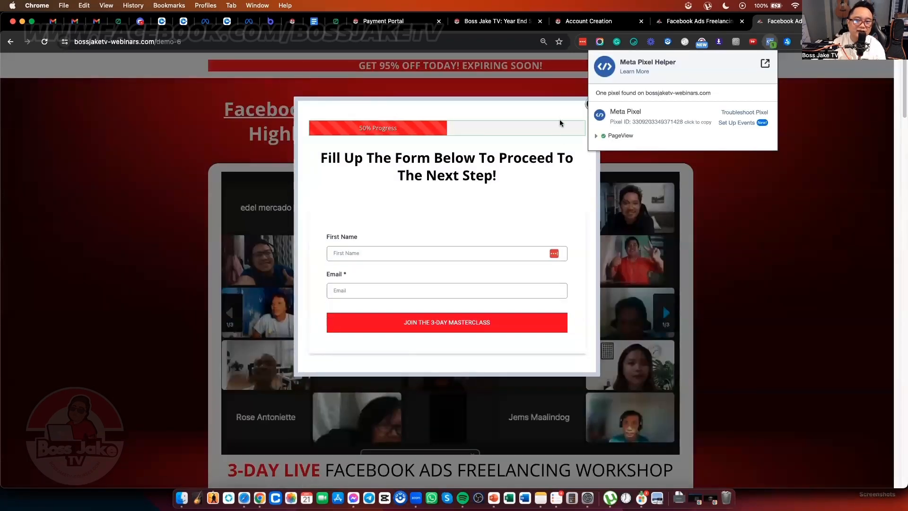
click(592, 105)
click(592, 104)
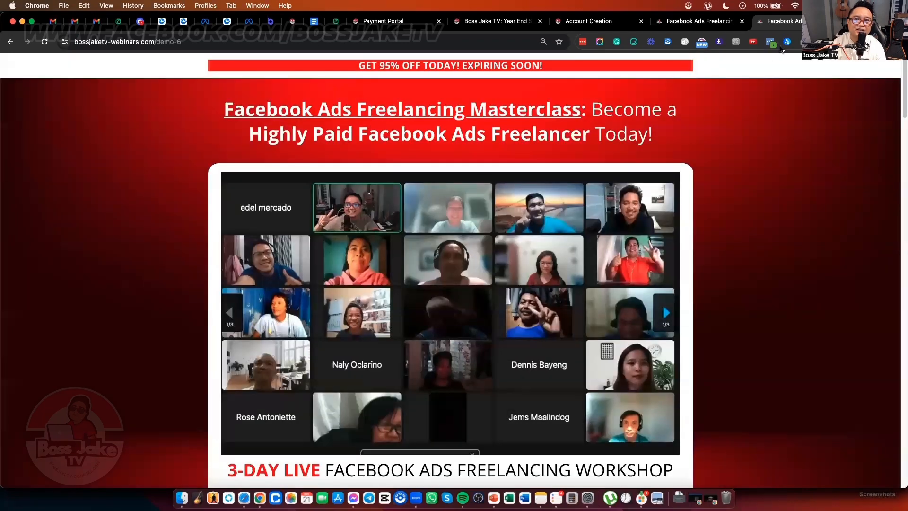
click(771, 44)
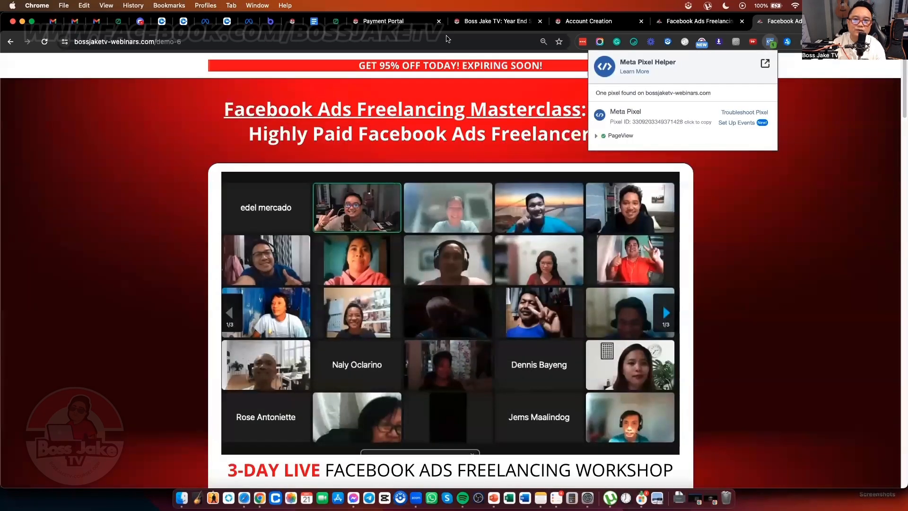
click(447, 40)
scroll(433, 339, down, 6)
scroll(448, 355, down, 6)
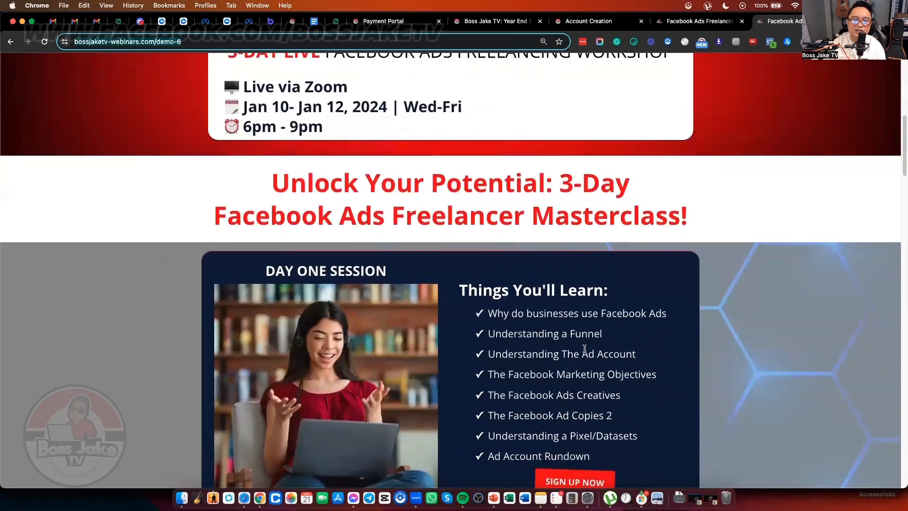
Step: Sign up with a test first name and e-mail, then confirm AddToCart fires on the payment page
click(574, 371)
click(397, 253)
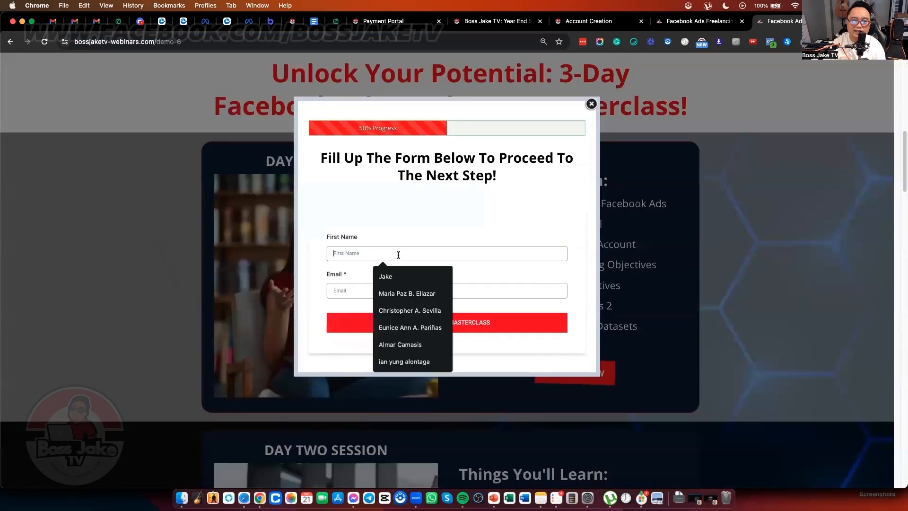
text(JAKE)
key(Tab)
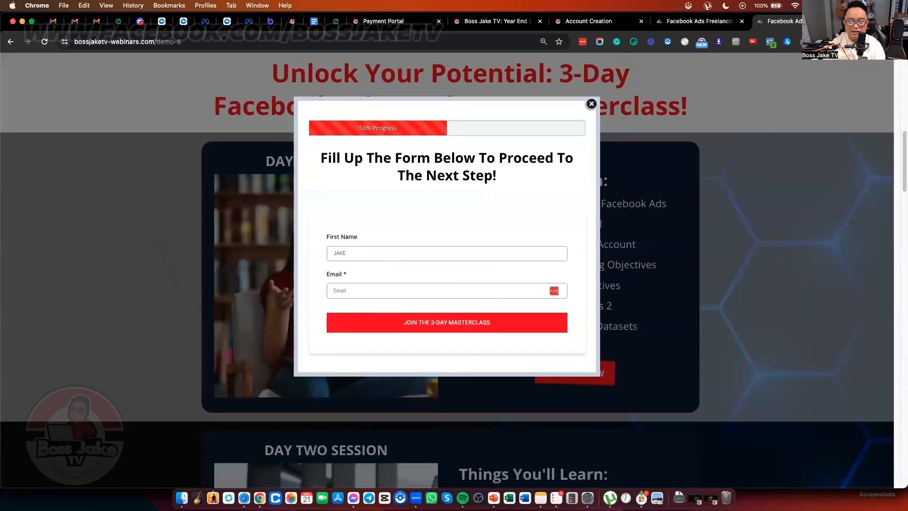
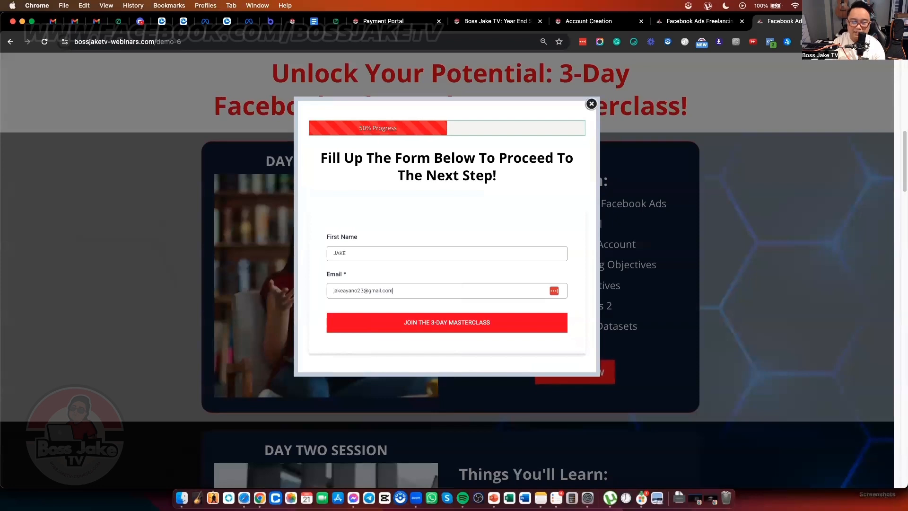
click(452, 322)
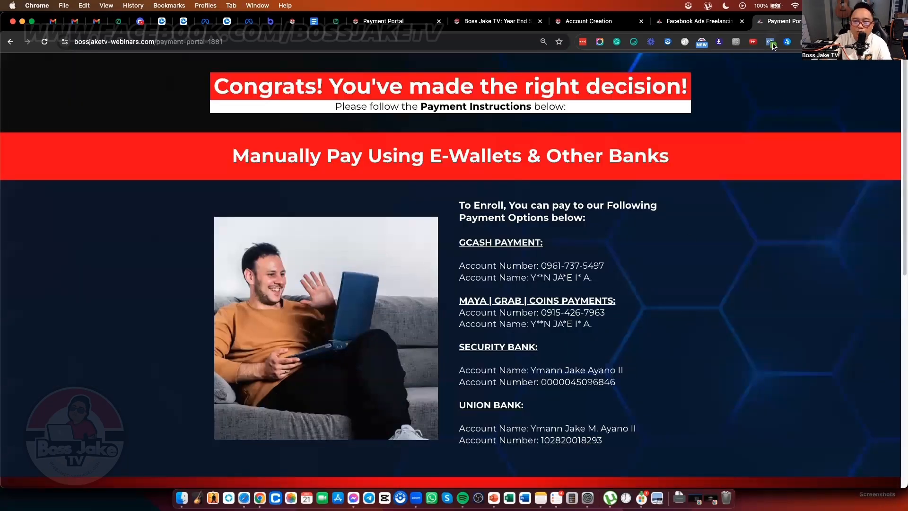
click(772, 43)
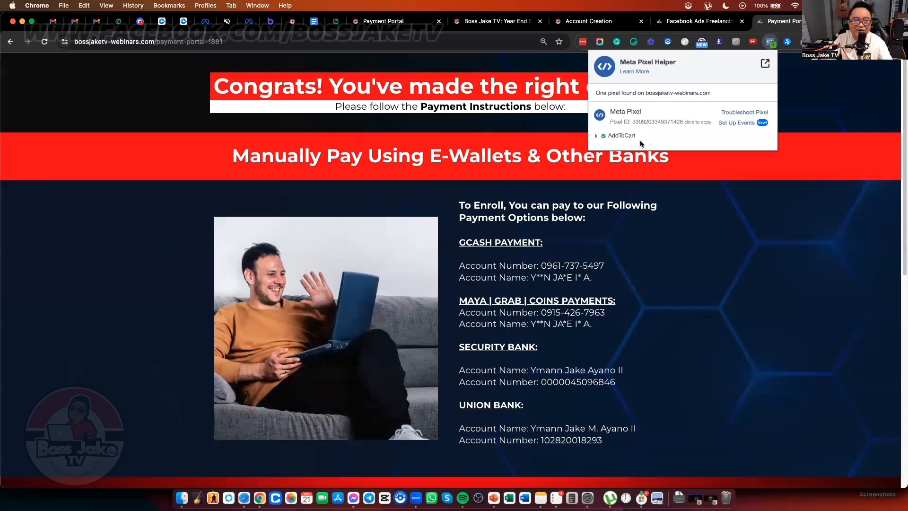
key(ctrl+Up)
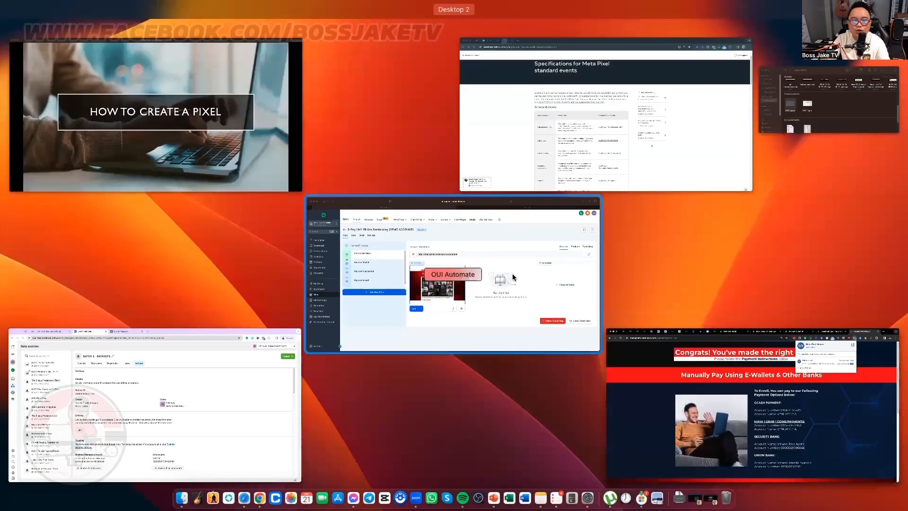
Step: Check the Payment Successful step's slug and select its payment-successful-5408 page URL
click(515, 310)
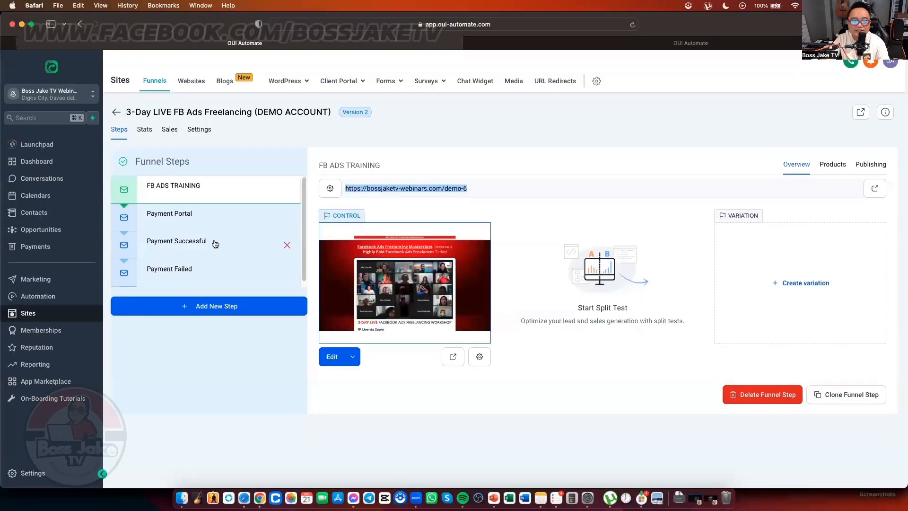
click(216, 242)
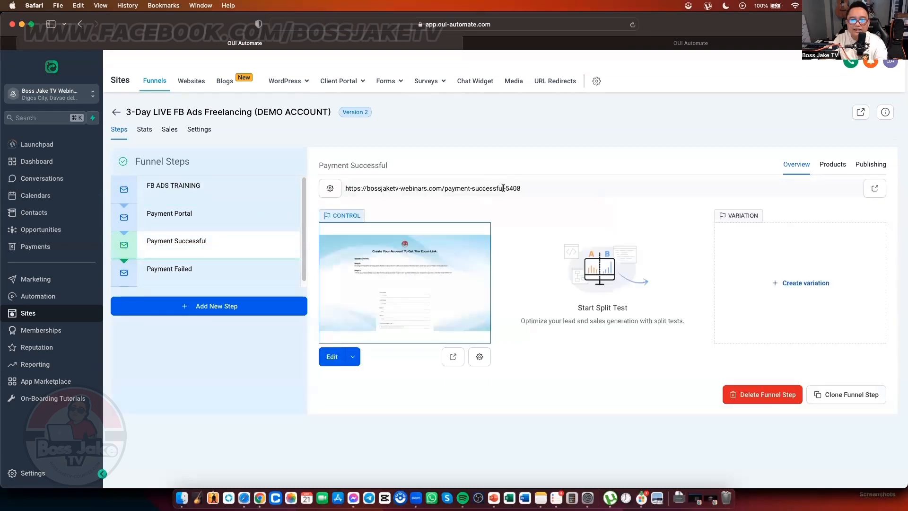
triple_click(504, 188)
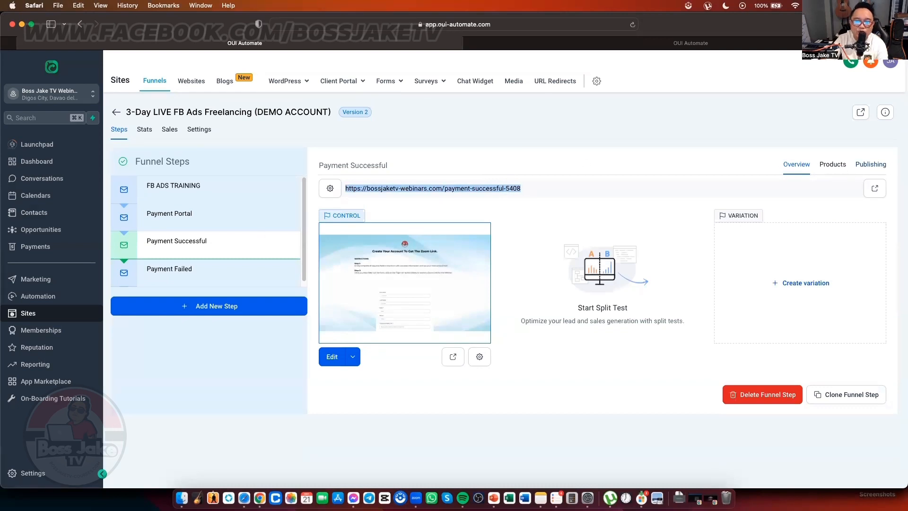
click(874, 165)
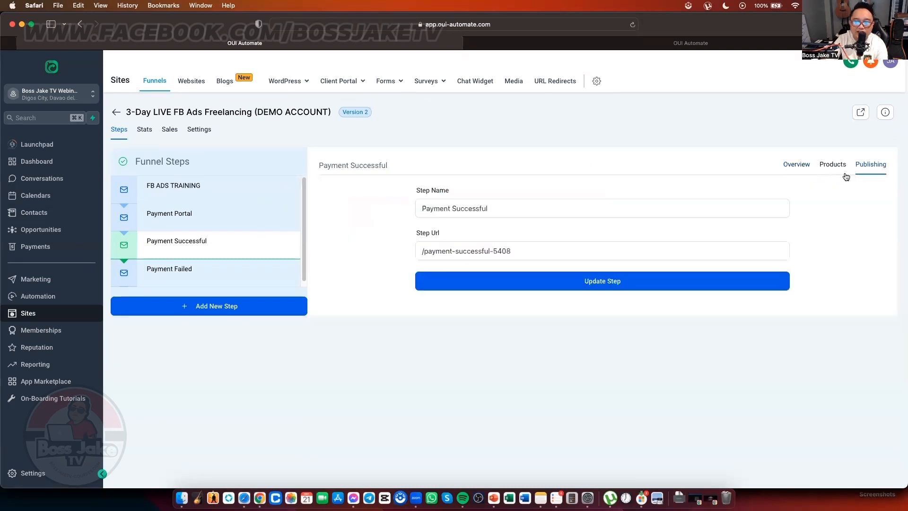
click(514, 255)
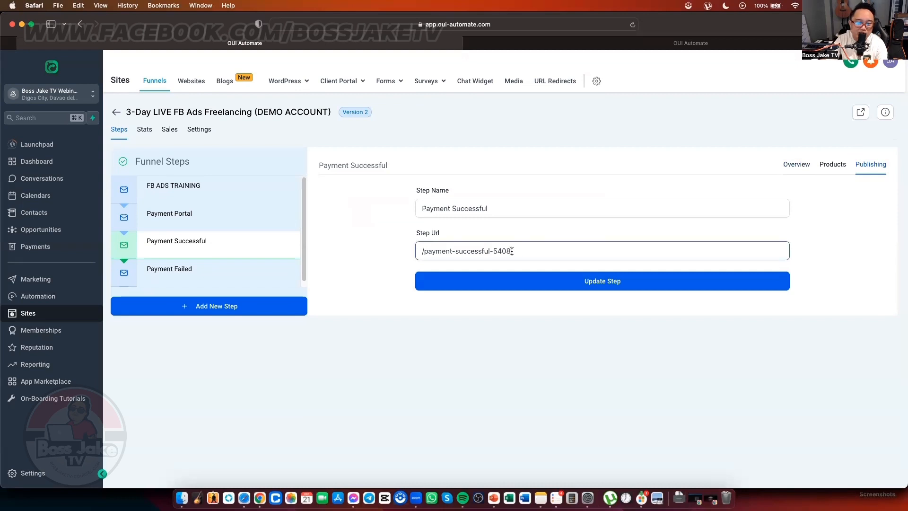
click(787, 165)
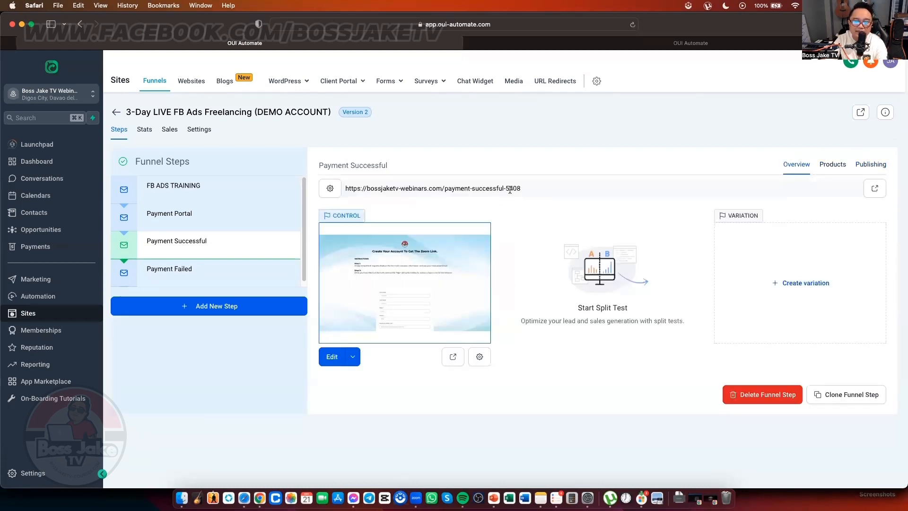
triple_click(510, 190)
key(ctrl+Up)
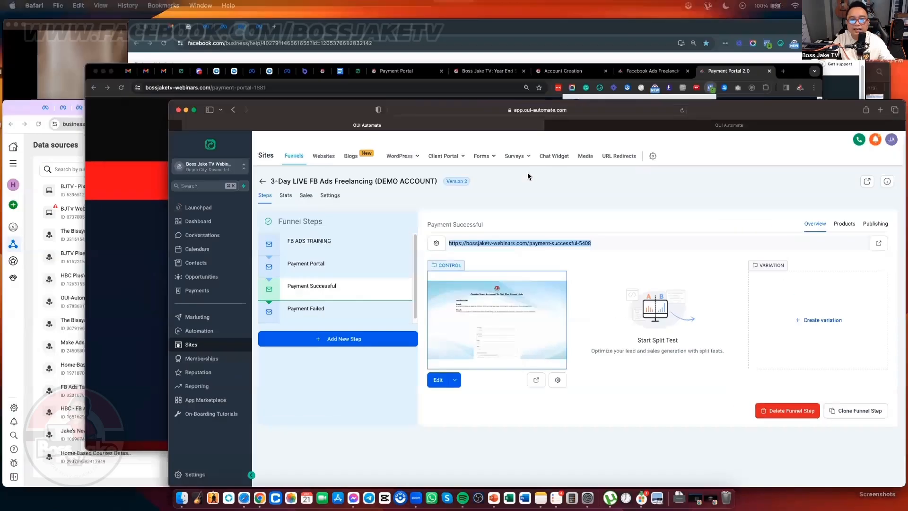
click(497, 247)
Step: Load the payment-successful-5408 page in the Chrome tab
click(504, 40)
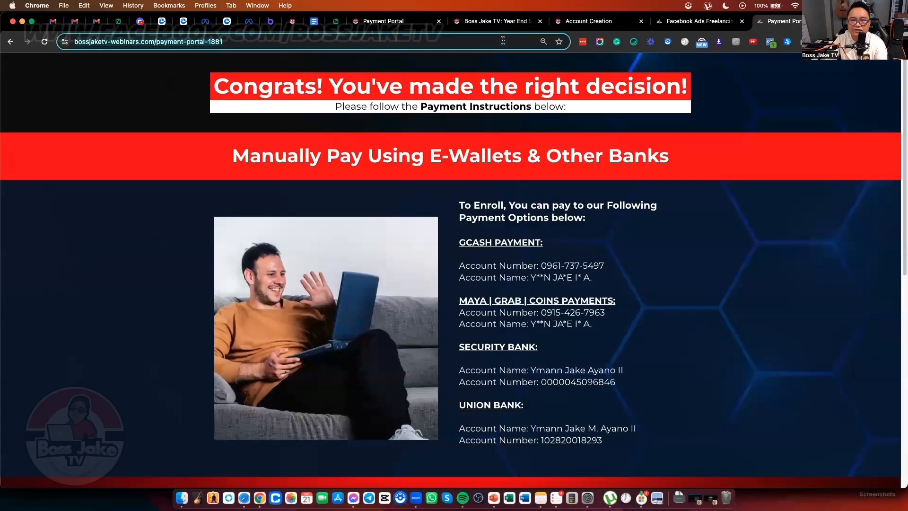
text(https://bossjaketv-webinars.com/payment-successful-5408)
key(Return)
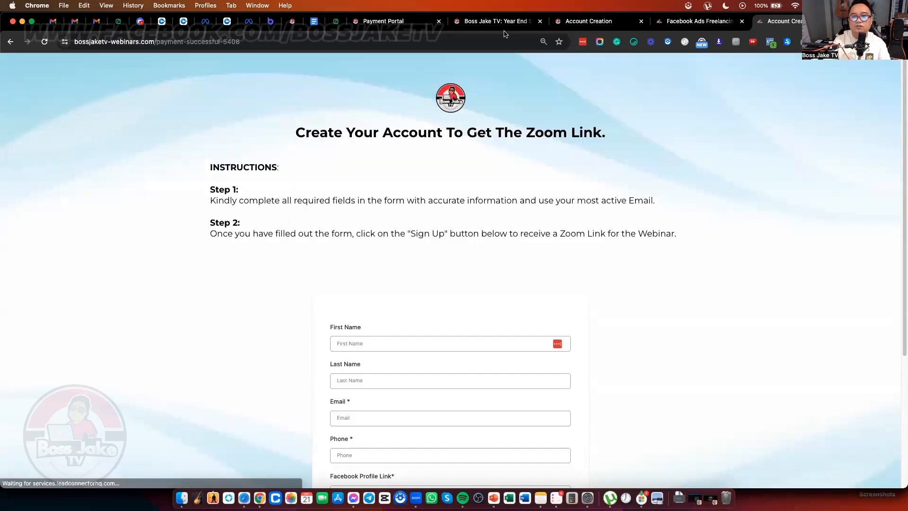
Step: Verify the Purchase event's 499 value in Pixel Helper, then switch to another Chrome profile
click(770, 43)
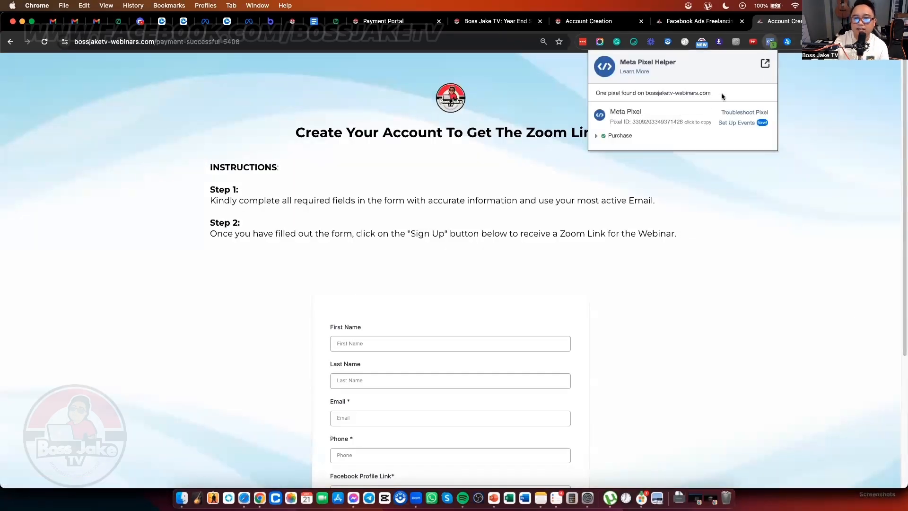
click(624, 137)
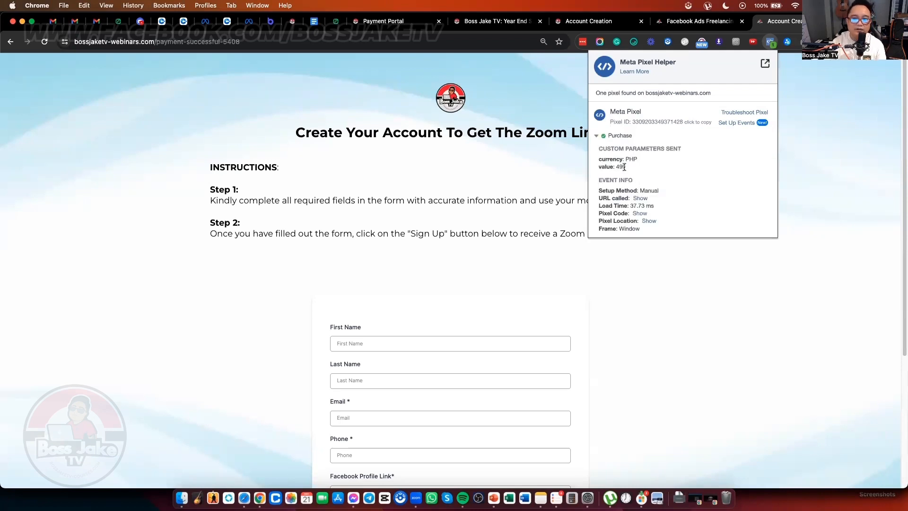
drag(625, 168, 617, 168)
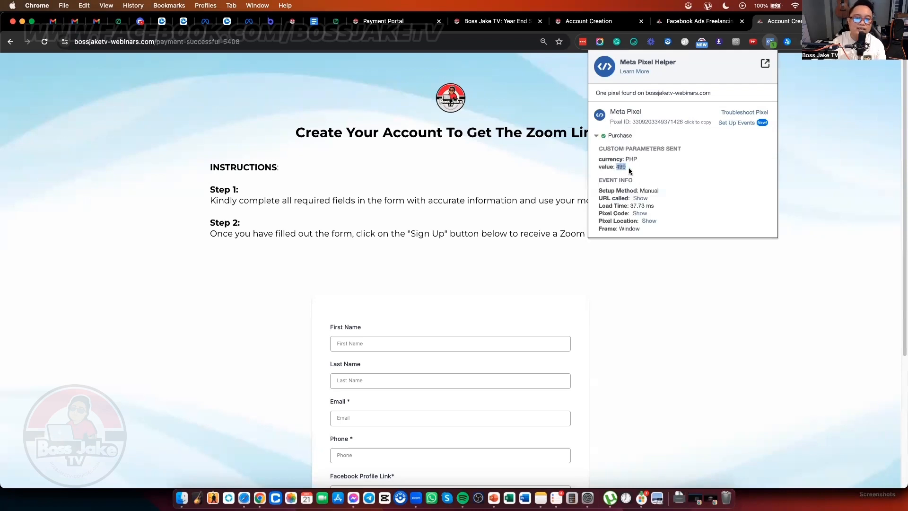
click(629, 171)
click(882, 42)
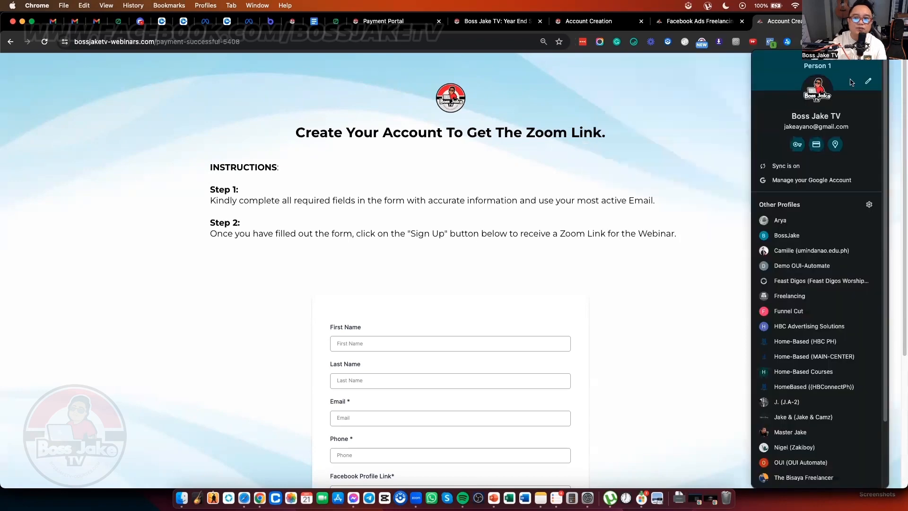
click(803, 221)
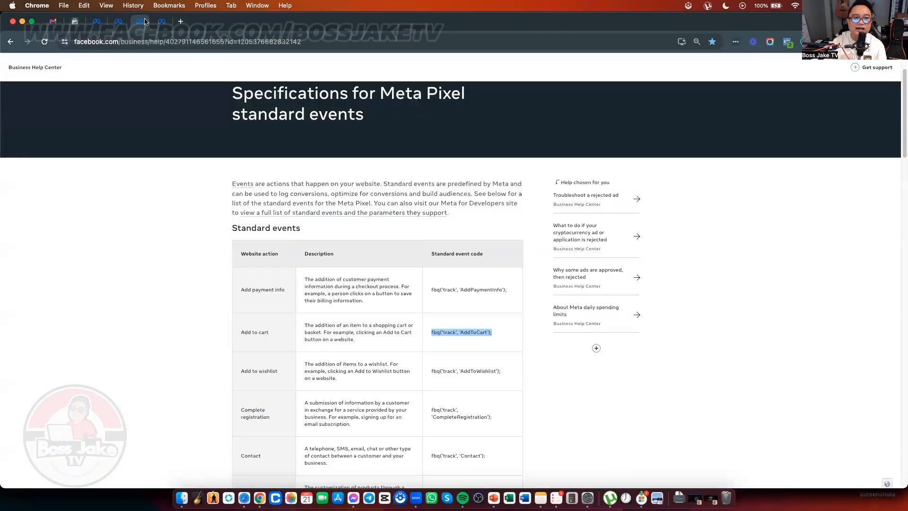
Step: Review the draft New Sales Ad Set's ₱800.00 daily budget and empty Purchases column
click(162, 22)
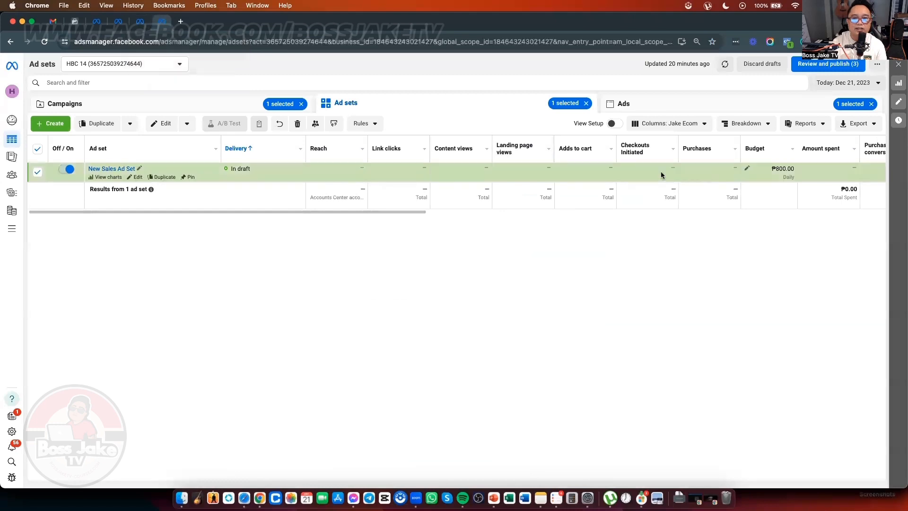
drag(401, 211, 494, 216)
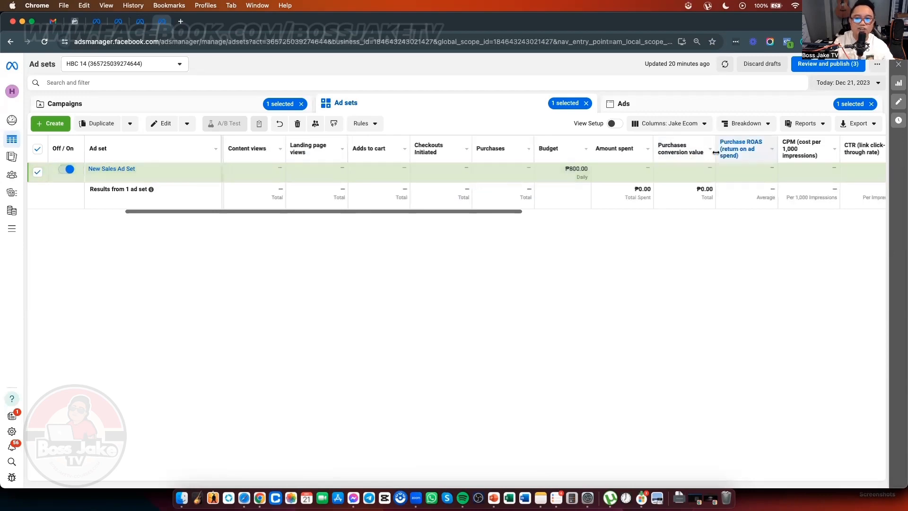
key(ctrl+Up)
Step: Confirm with Meta Pixel Helper that the payment-success page fires a Purchase event, then return to the tracking-code doc
click(546, 222)
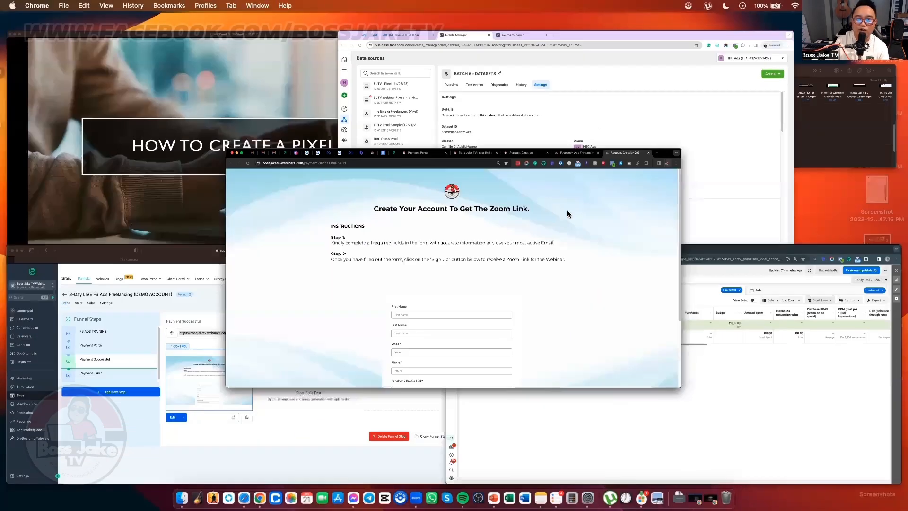
click(771, 43)
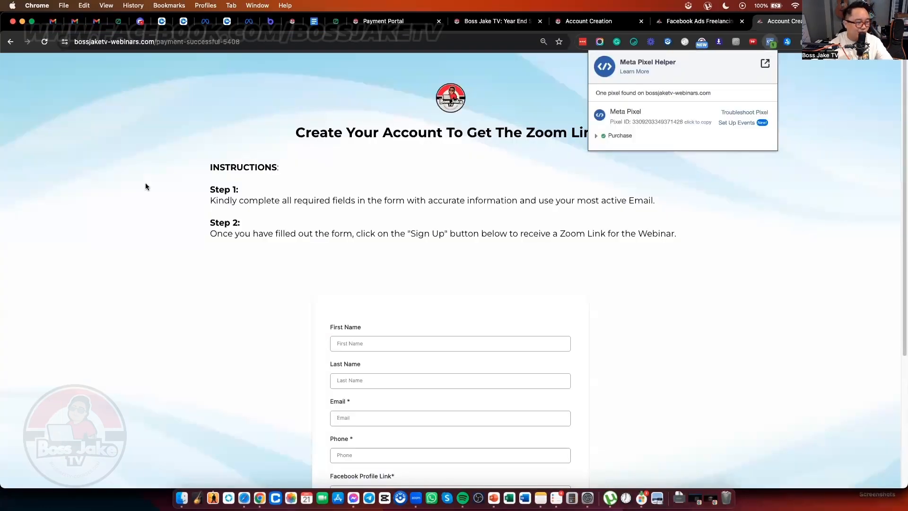
click(830, 199)
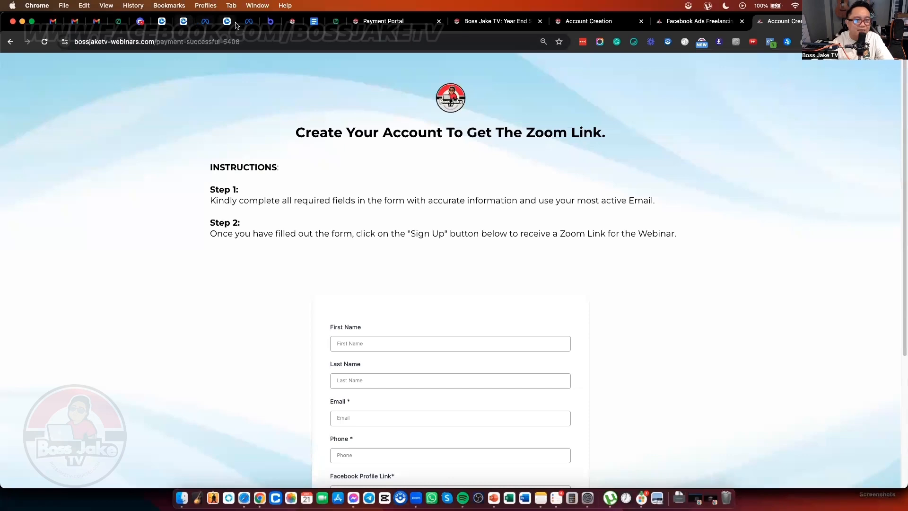
click(314, 22)
Step: Select the PAGE VIEW pixel code block in the tracking-code doc and bring up its copy menu
scroll(350, 198, up, 5)
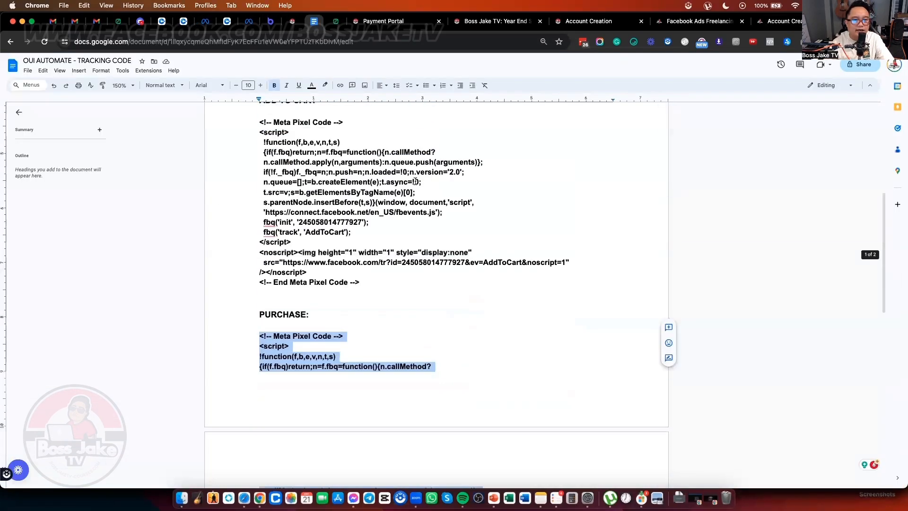
click(415, 180)
scroll(407, 180, up, 3)
scroll(407, 180, down, 4)
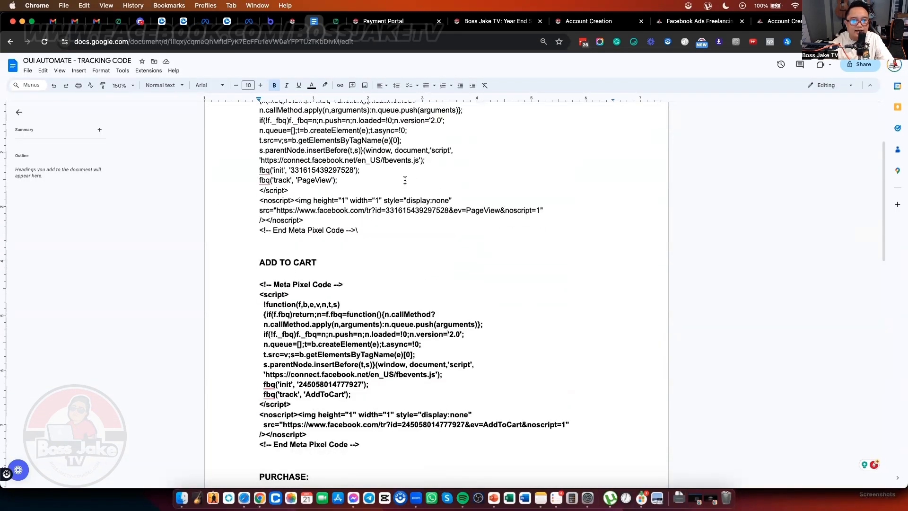
scroll(378, 180, up, 1)
scroll(363, 179, up, 4)
click(392, 214)
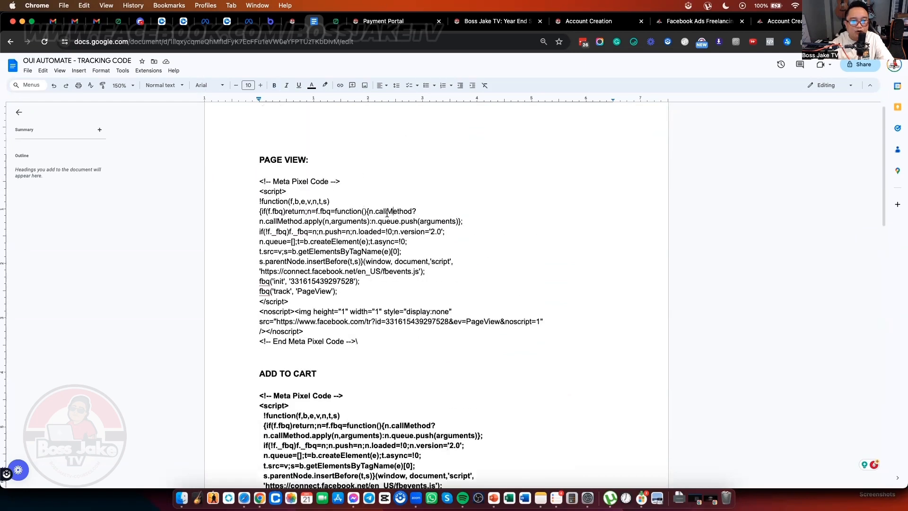
scroll(370, 260, down, 4)
drag(375, 247, 225, 148)
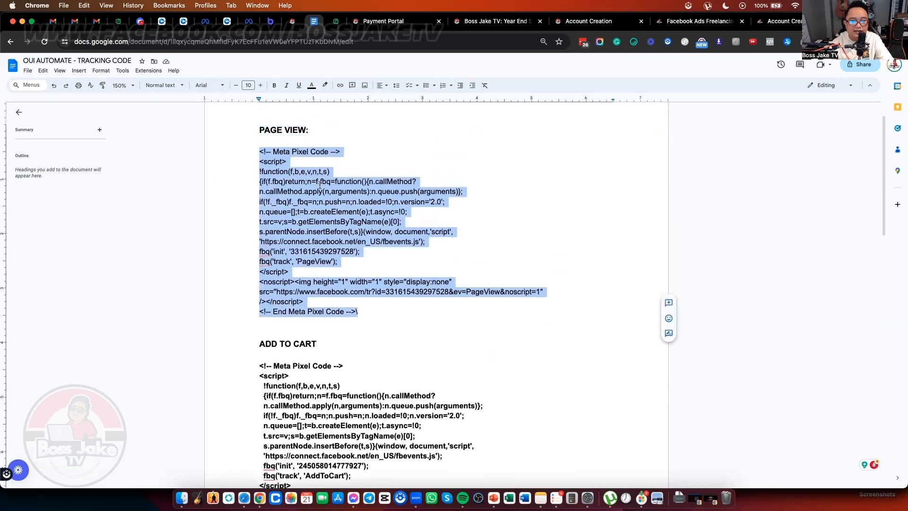
right_click(320, 185)
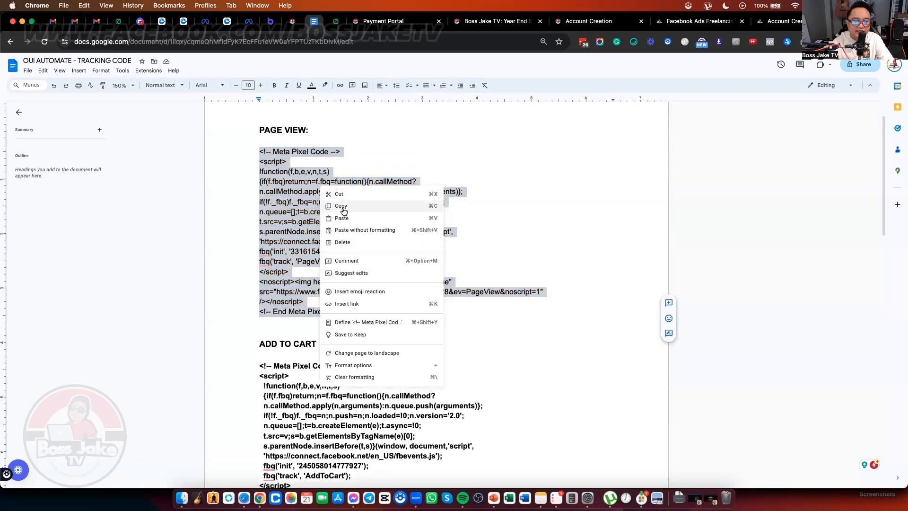
click(514, 180)
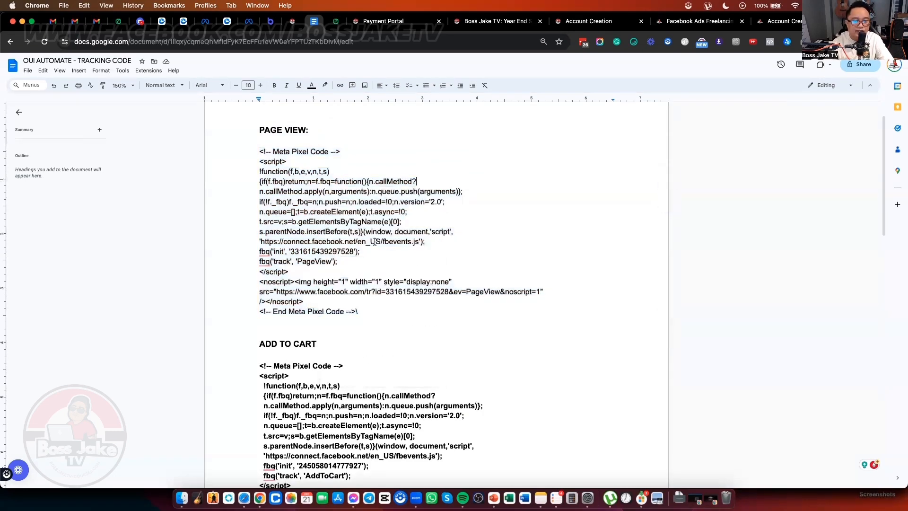
Step: Select the ADD TO CART pixel code lines, then start a new browser tab
scroll(373, 241, down, 5)
scroll(434, 301, down, 4)
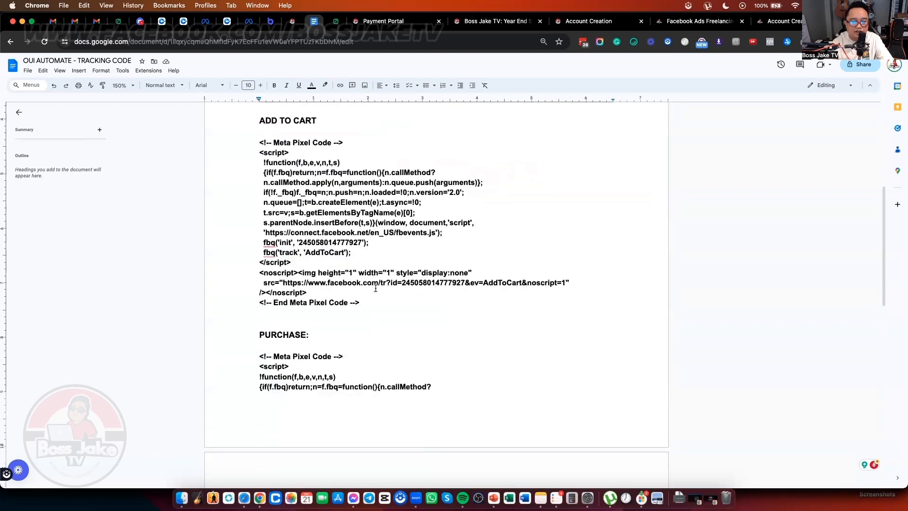
scroll(375, 250, up, 10)
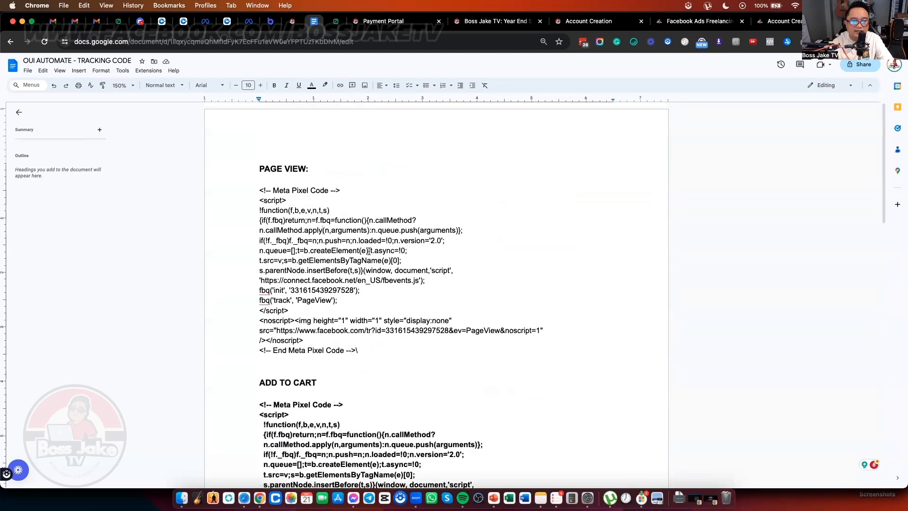
scroll(378, 260, down, 10)
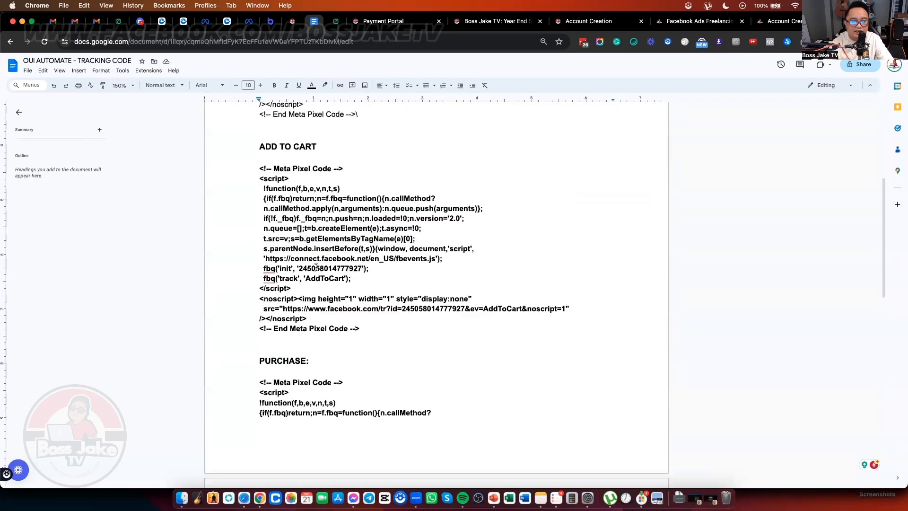
drag(396, 269, 263, 269)
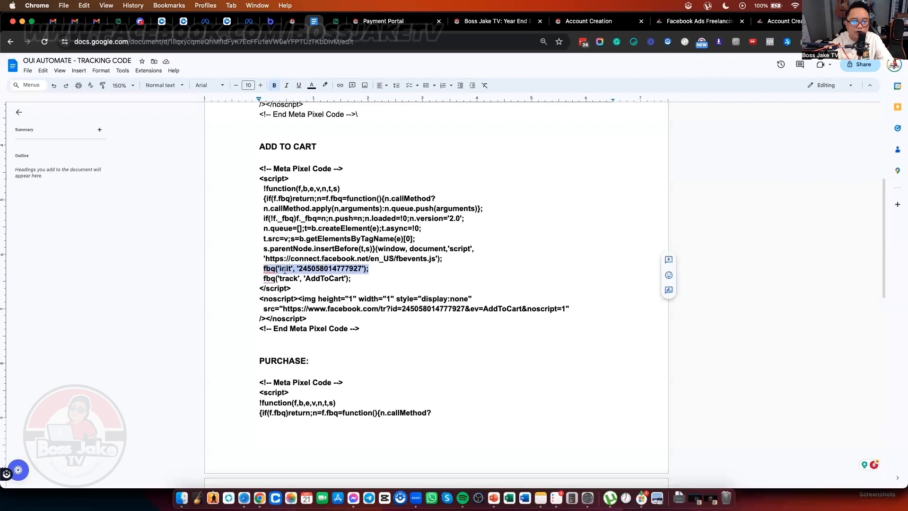
drag(352, 278, 258, 278)
scroll(361, 130, up, 5)
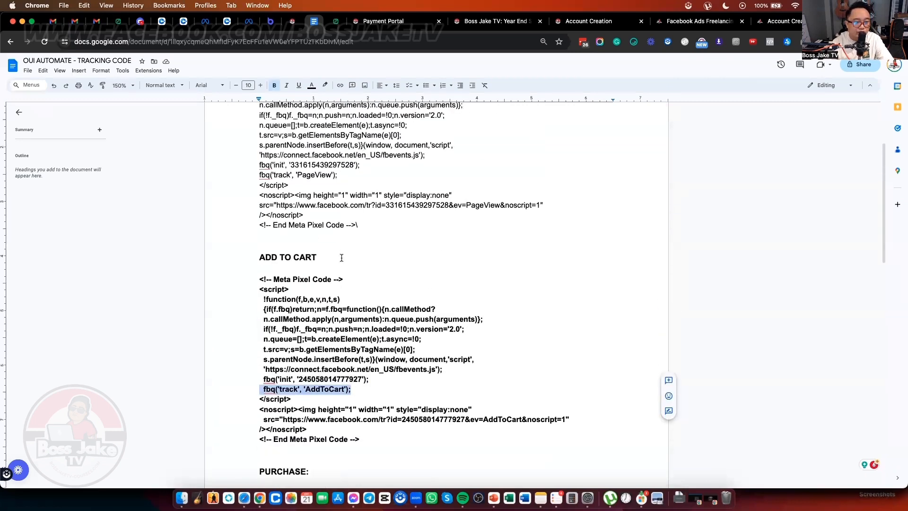
scroll(373, 330, down, 17)
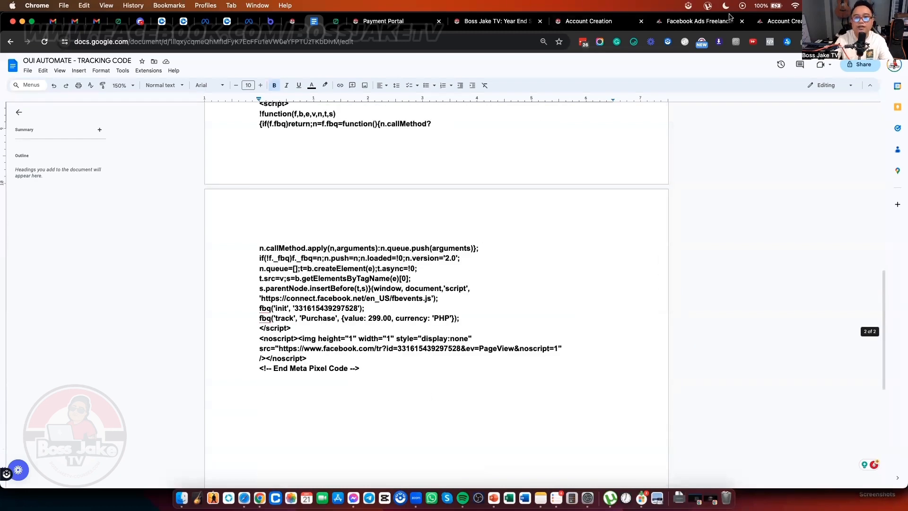
key(super+t)
Step: Load oui-automate.com/philippines, browse the five-tools graphic, and continue via Start With Php 500/Month
text(oui-automate.com/philippines)
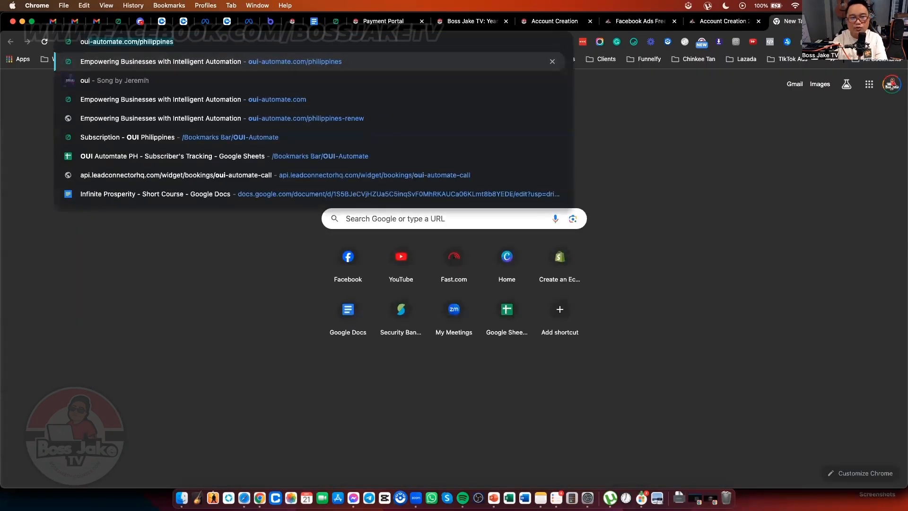
key(Return)
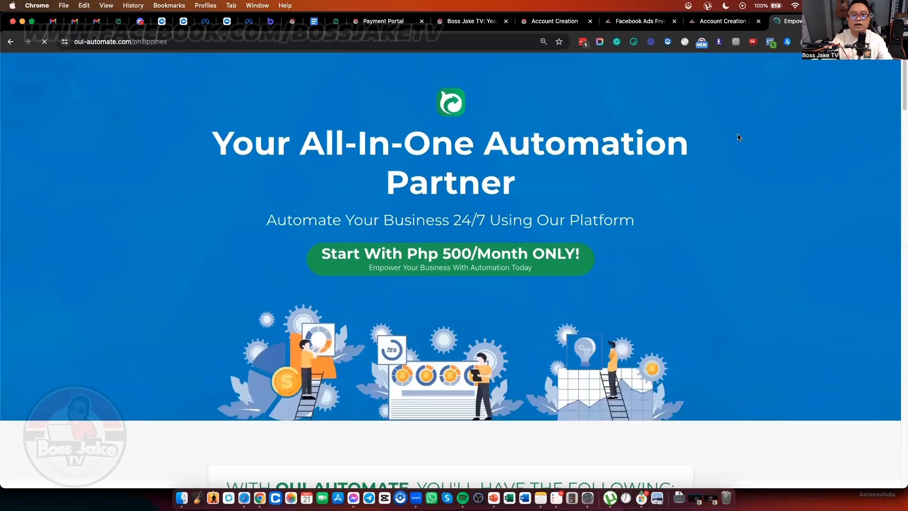
scroll(600, 178, down, 10)
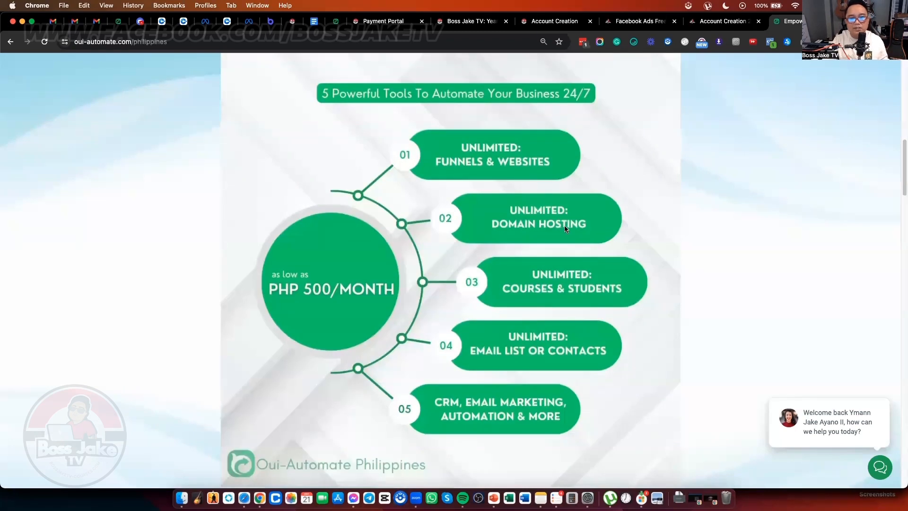
scroll(605, 250, down, 2)
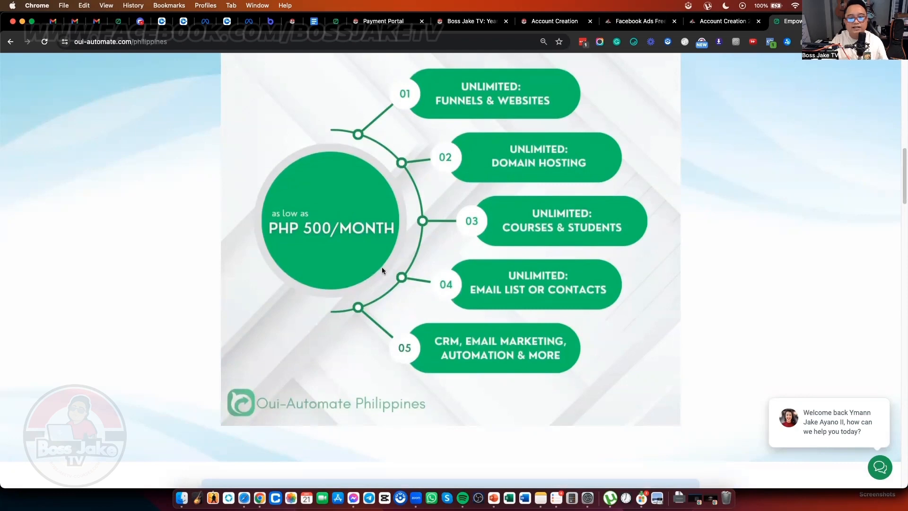
scroll(382, 270, down, 4)
scroll(409, 287, up, 5)
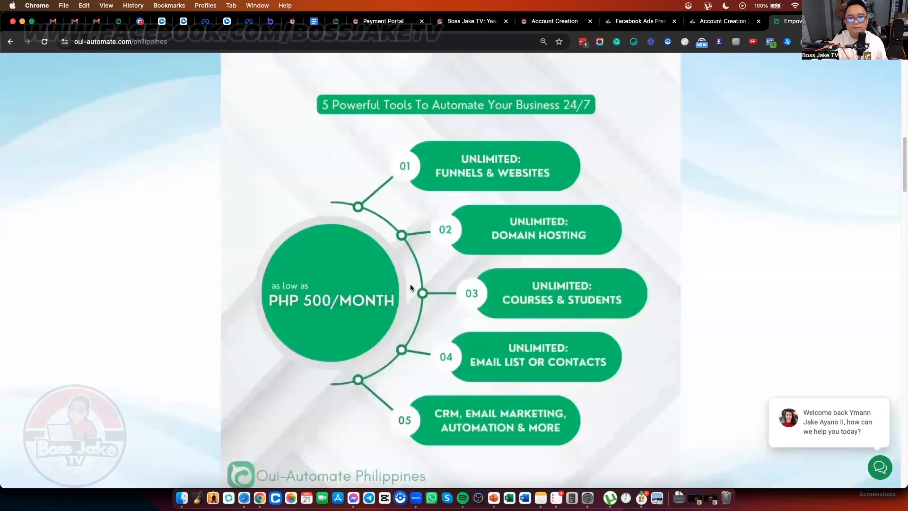
scroll(410, 284, up, 15)
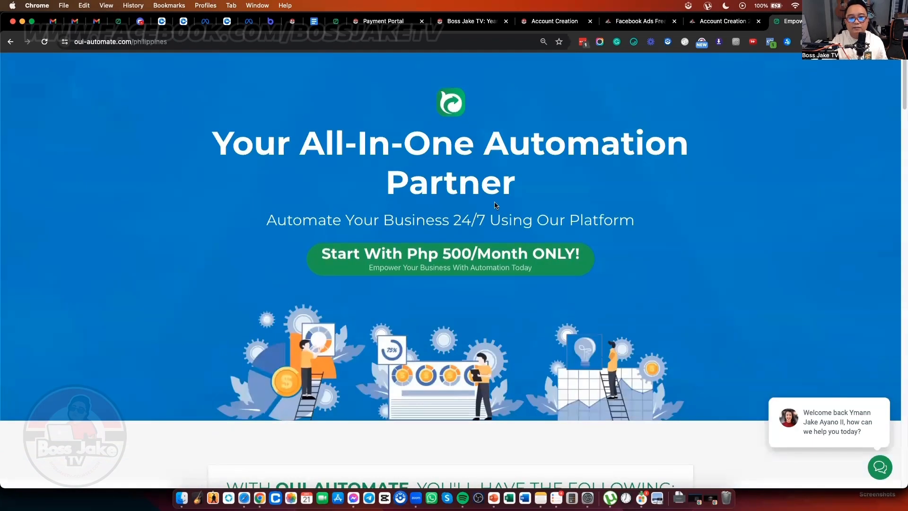
click(501, 252)
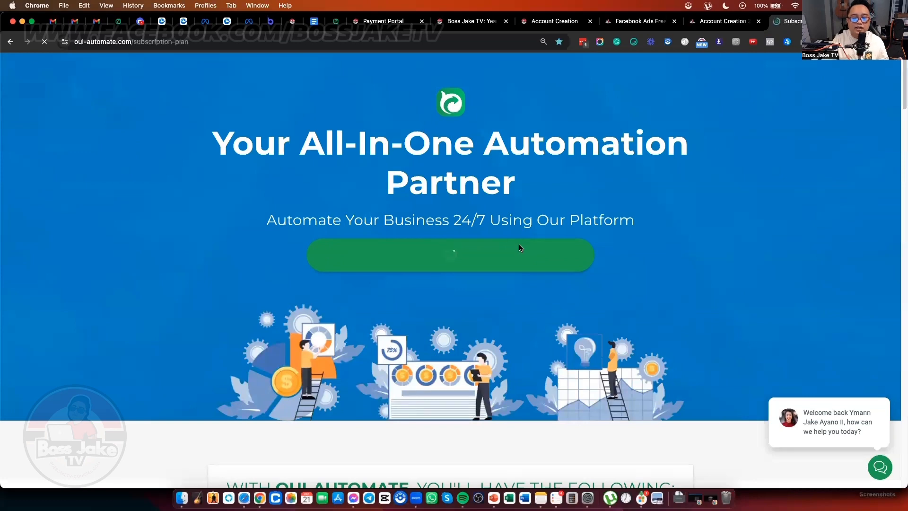
Step: Review the Standard (Php 500/Month) and Premium (Php 2,000/Month) bundle cards, then show all windows
scroll(397, 263, down, 2)
scroll(397, 263, down, 3)
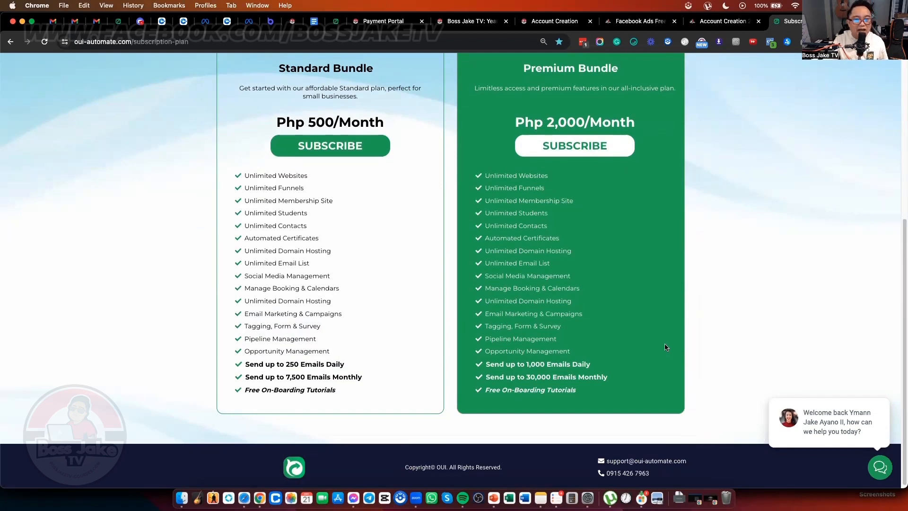
scroll(543, 310, down, 1)
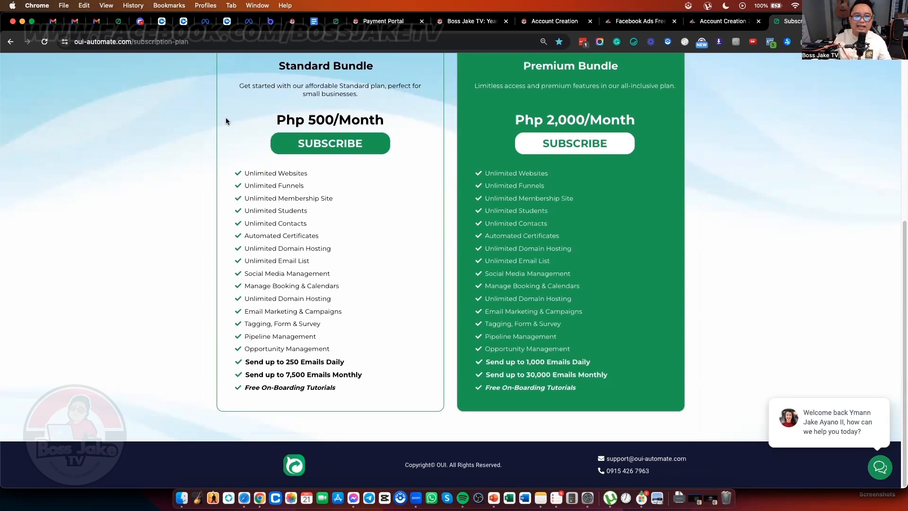
click(199, 45)
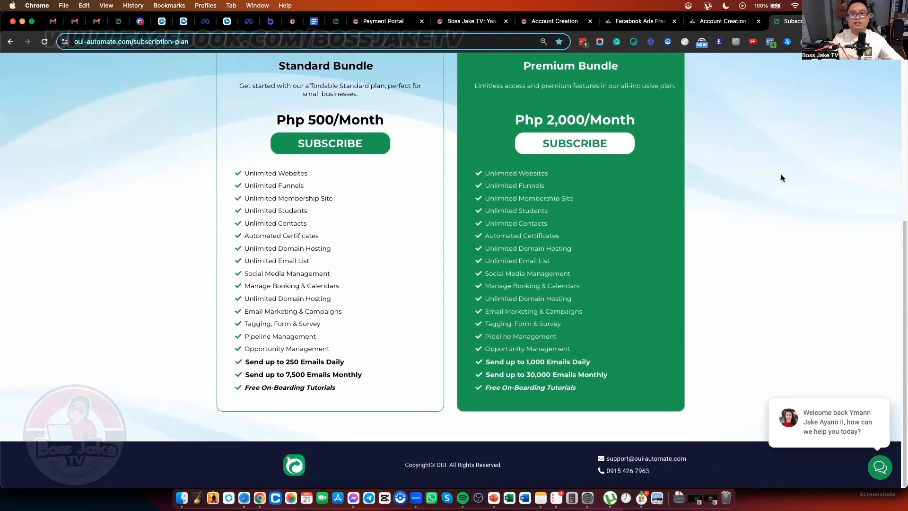
key(ctrl+Up)
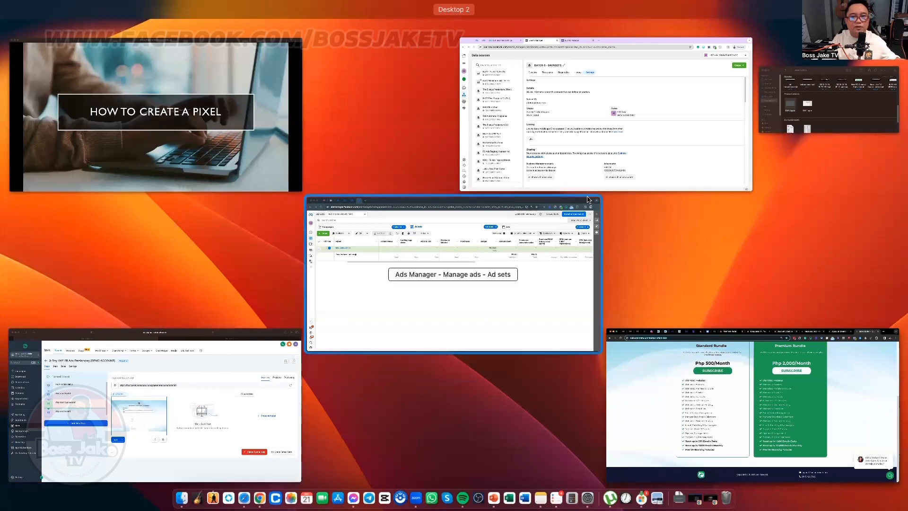
Step: Switch from the PowerPoint slideshow and Ads Manager windows to the OUI Automate funnel editor window
click(215, 159)
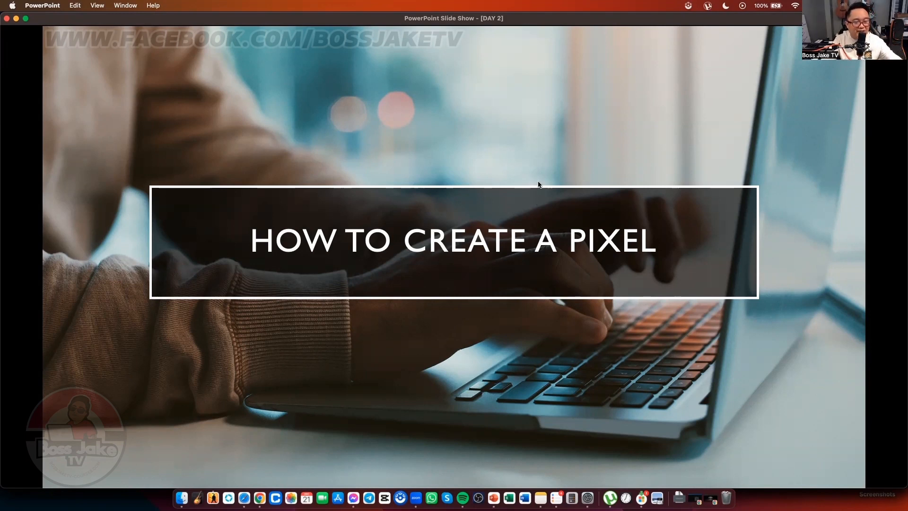
key(ctrl+Up)
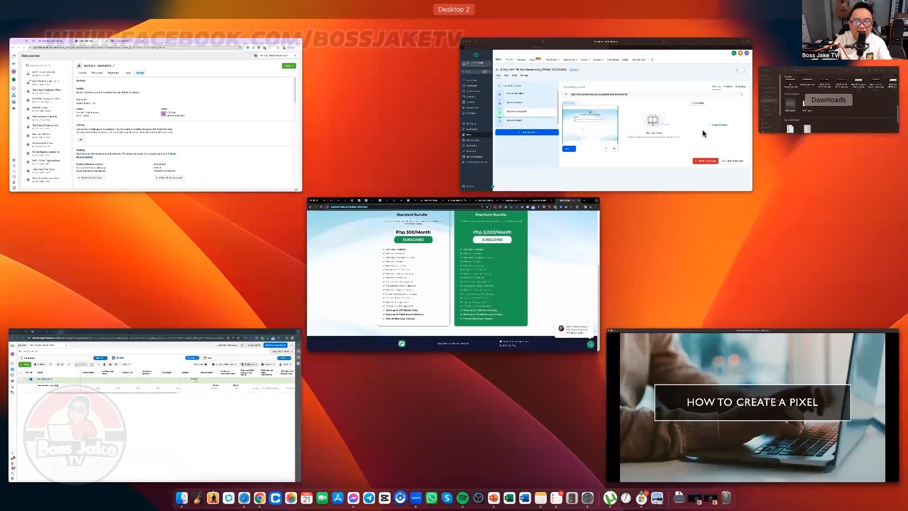
click(475, 231)
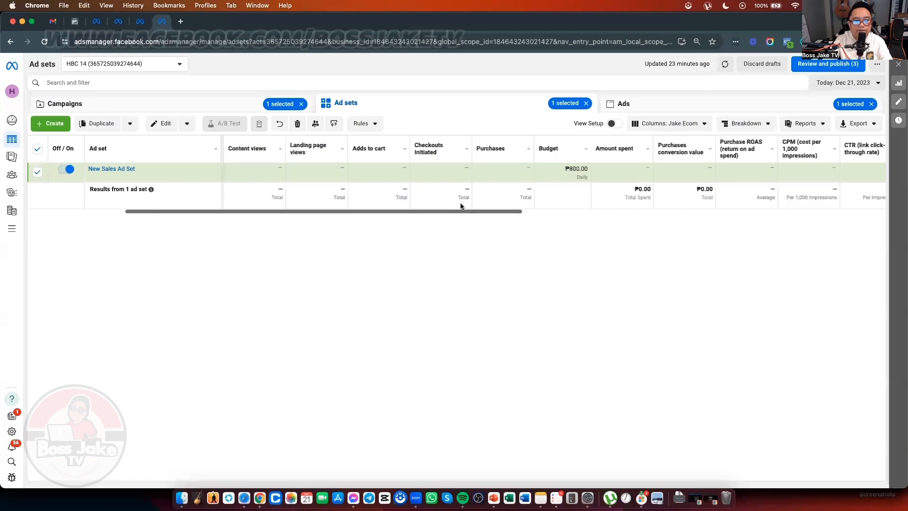
key(ctrl+Up)
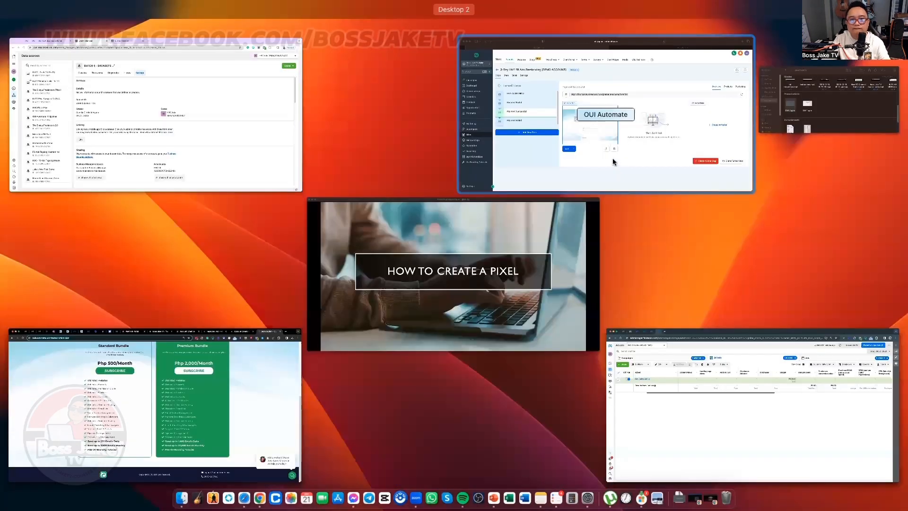
click(611, 160)
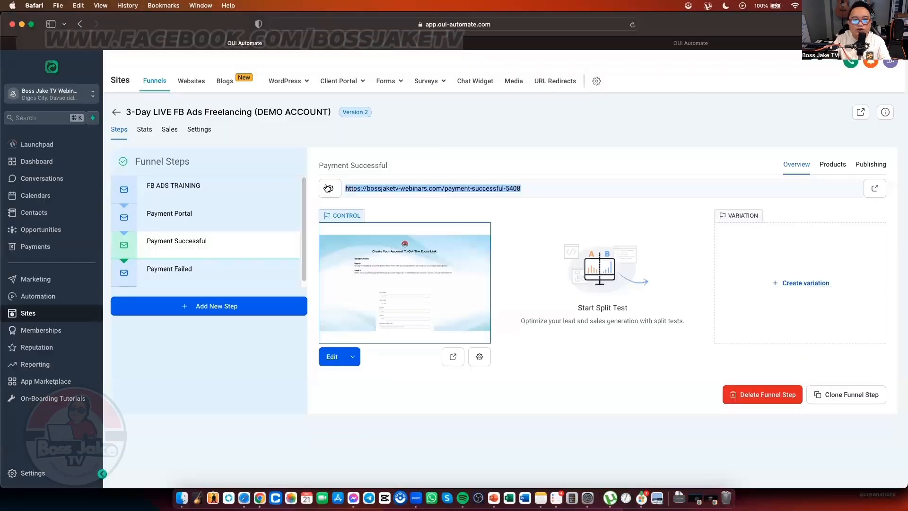
Step: From the funnels list, start a New Funnel built from a template
click(529, 135)
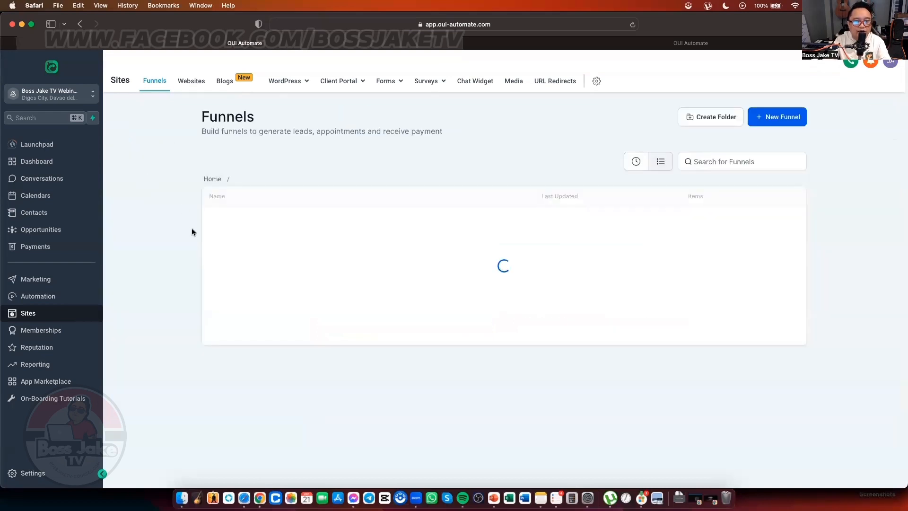
click(793, 124)
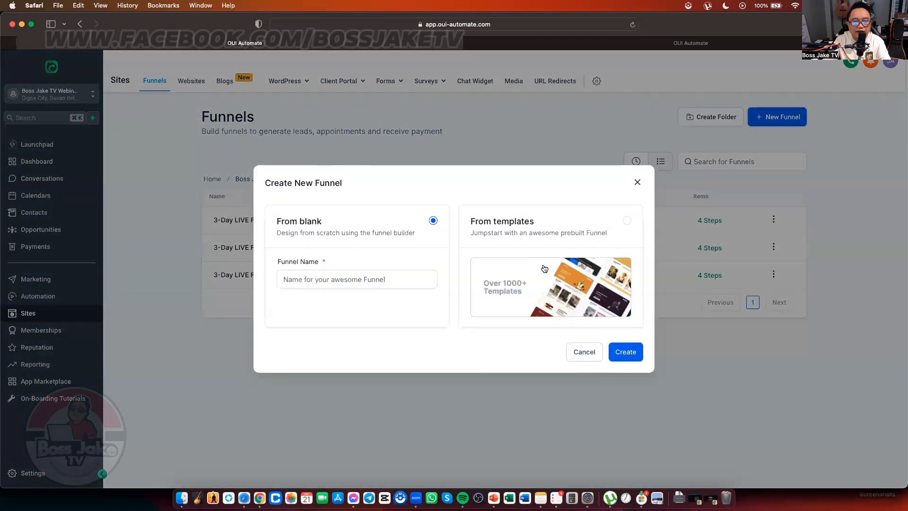
click(574, 288)
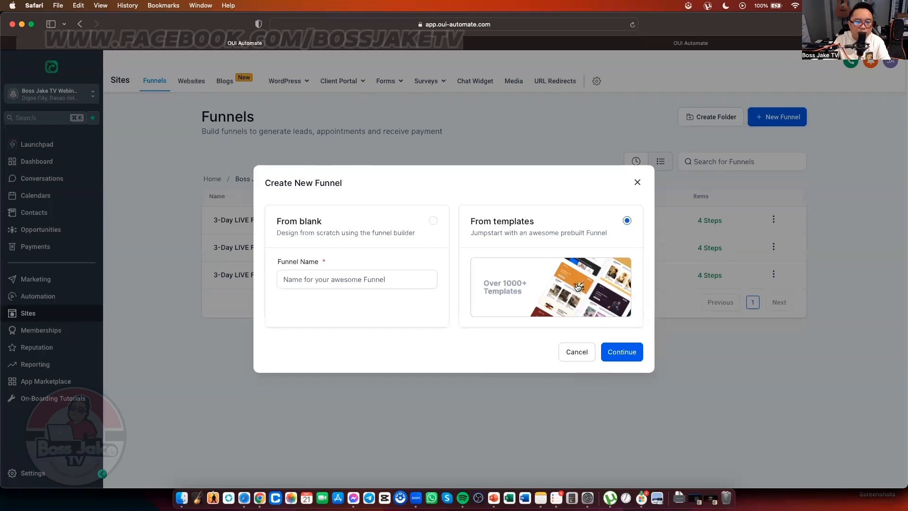
click(623, 351)
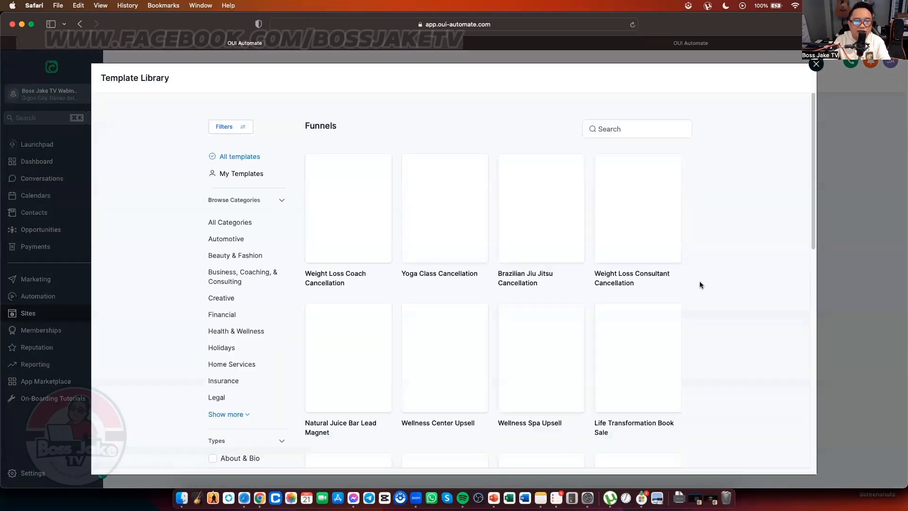
Step: Browse the template library and filter it to the Consultation type
scroll(700, 288, down, 5)
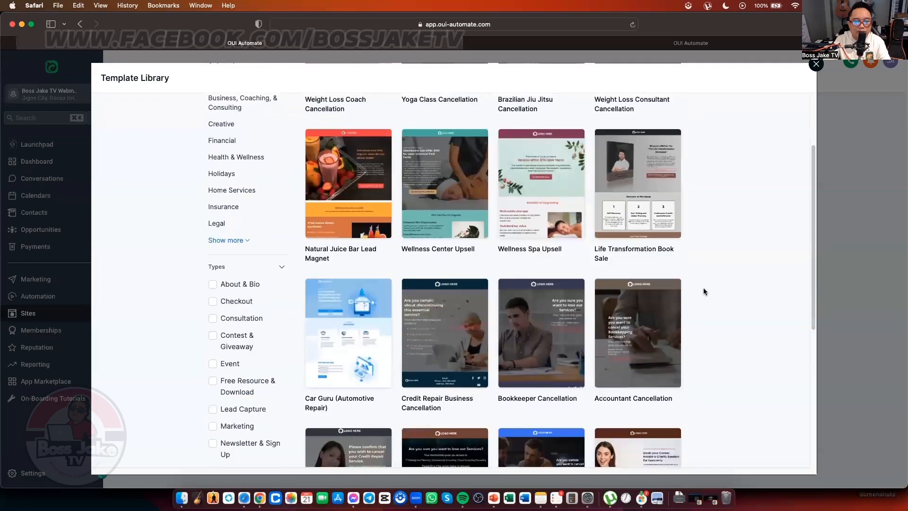
scroll(702, 287, down, 6)
scroll(249, 197, up, 4)
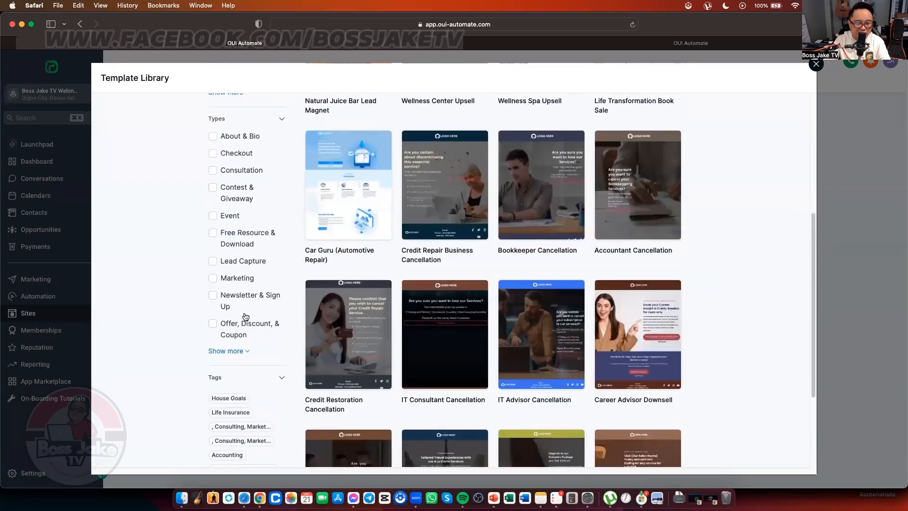
scroll(244, 316, down, 1)
scroll(255, 331, down, 2)
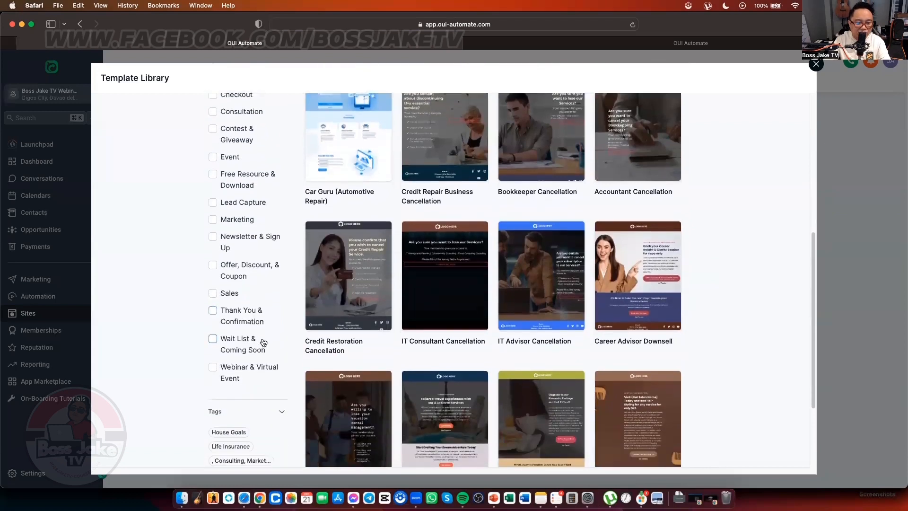
scroll(255, 352, up, 3)
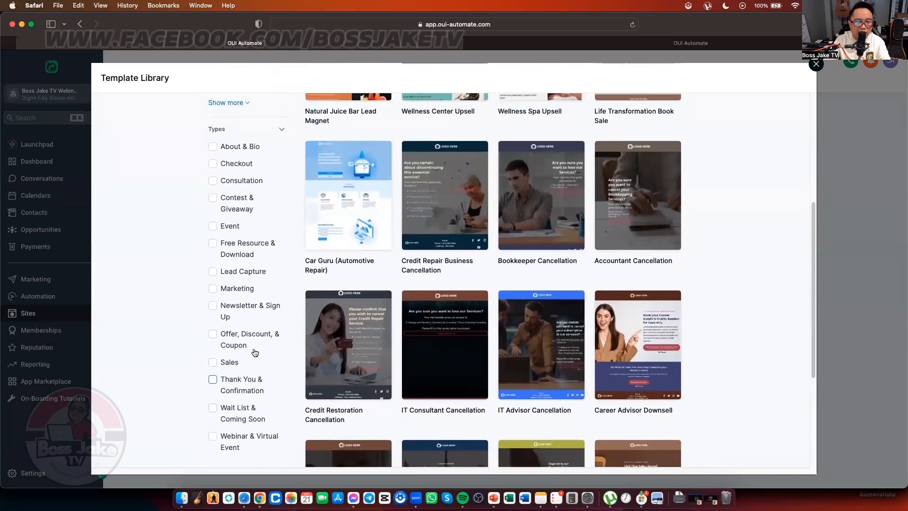
scroll(265, 319, down, 3)
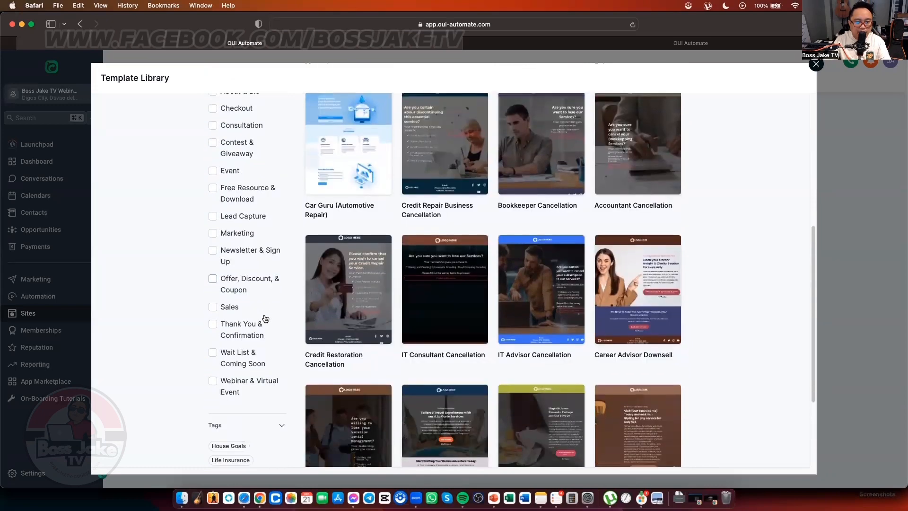
scroll(265, 326, down, 5)
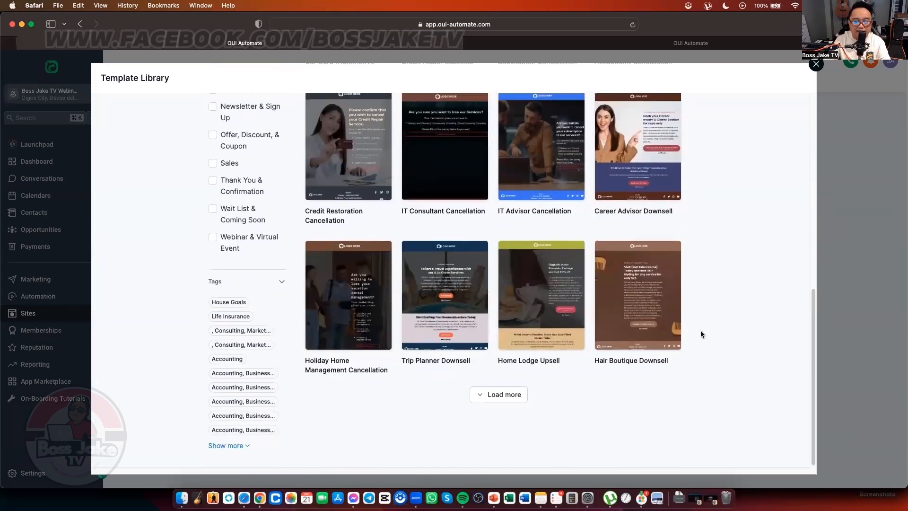
scroll(701, 334, up, 5)
scroll(701, 334, down, 5)
scroll(701, 334, up, 6)
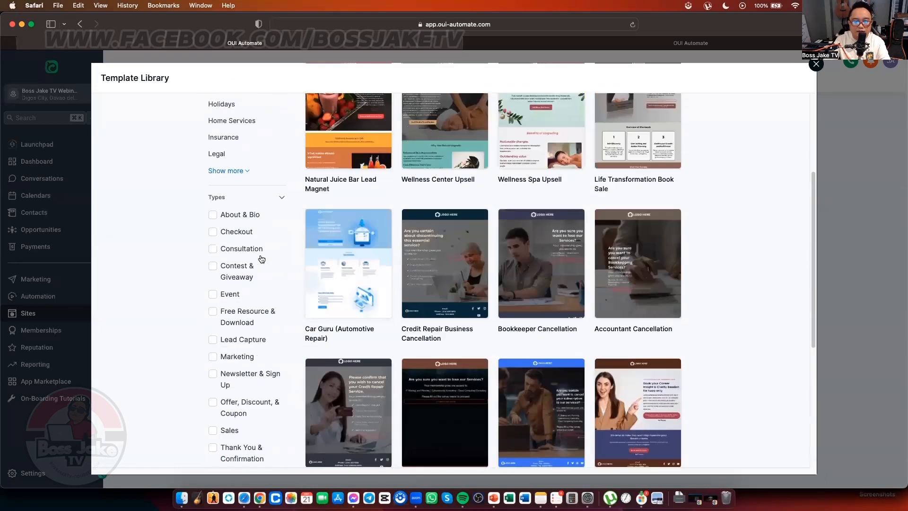
scroll(255, 264, down, 1)
click(212, 226)
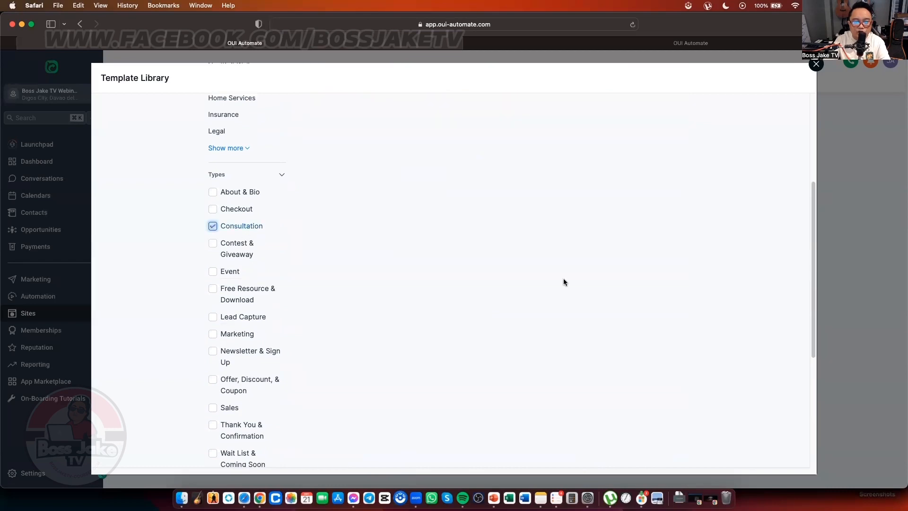
Step: Open the Business Financial Consultations template and add it as a new funnel
scroll(699, 298, up, 4)
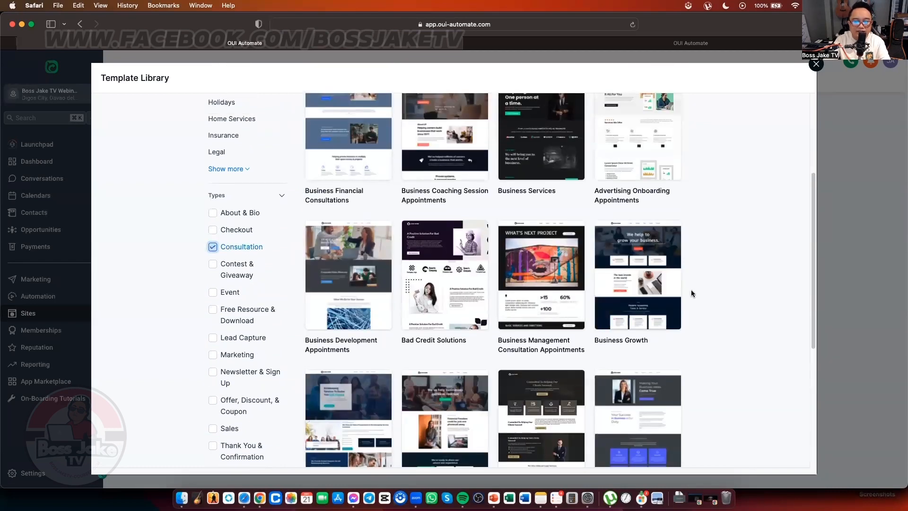
scroll(696, 292, up, 1)
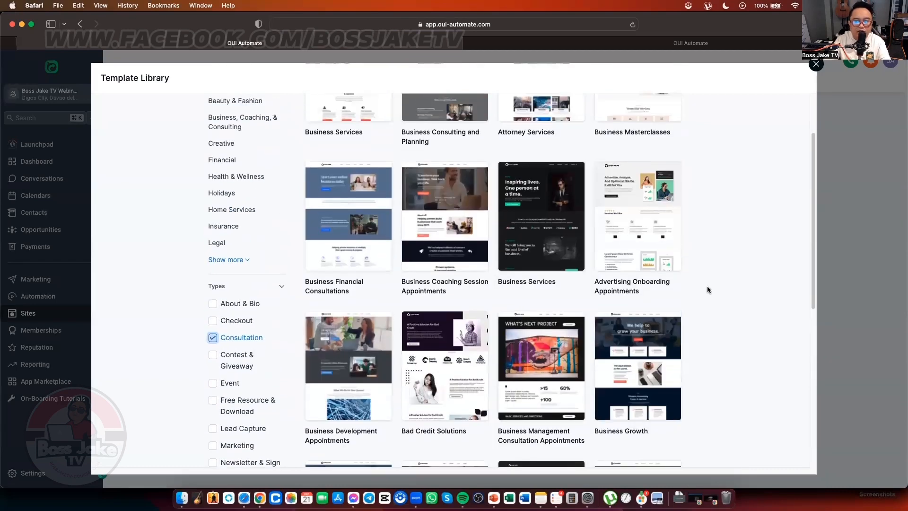
click(370, 199)
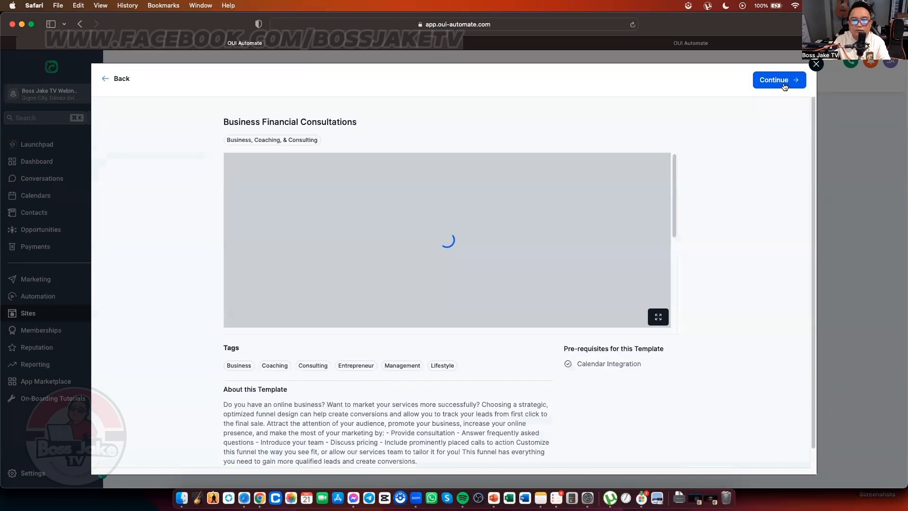
scroll(644, 176, down, 1)
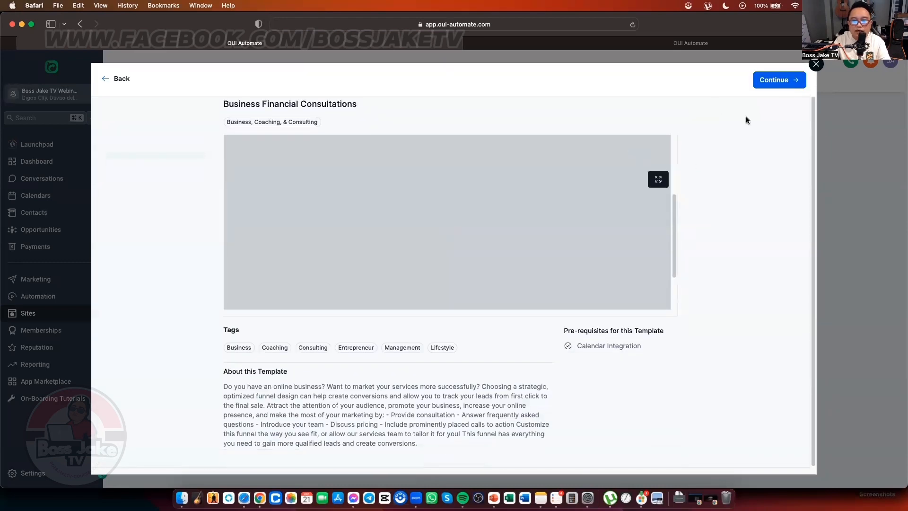
click(782, 89)
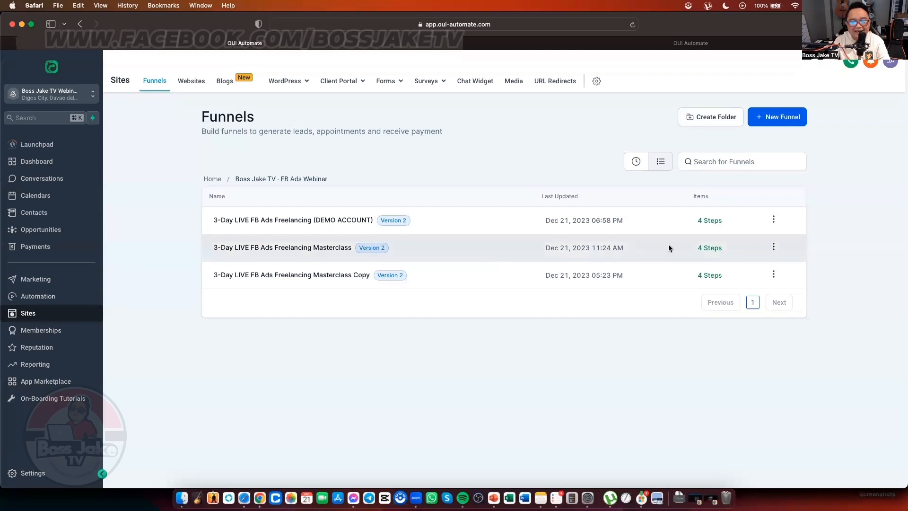
Step: Open the new funnel's home page and retype the hero headline as the owner's 'New Website' title
click(480, 215)
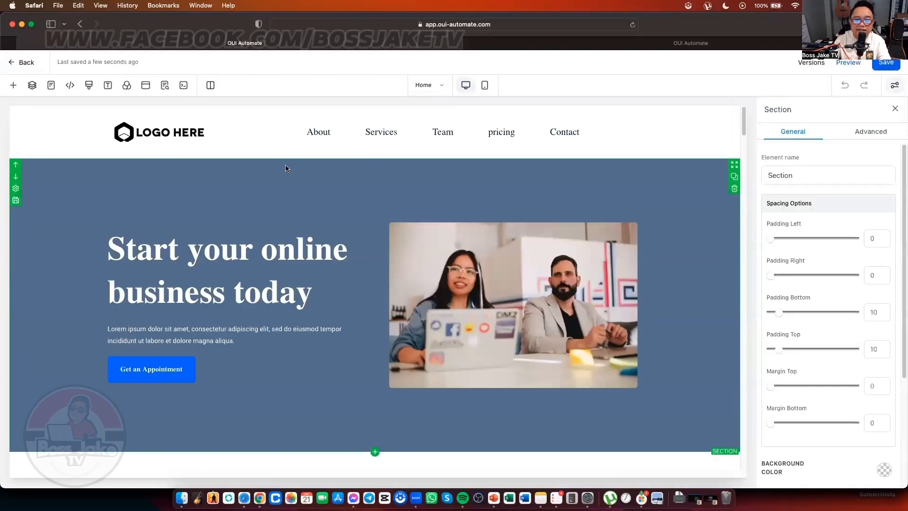
click(249, 244)
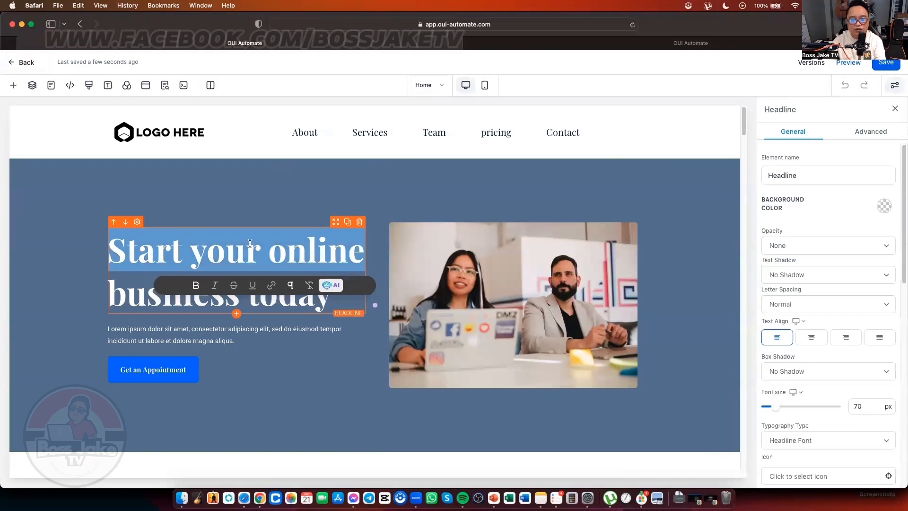
key(ctrl+a)
text(Bos)
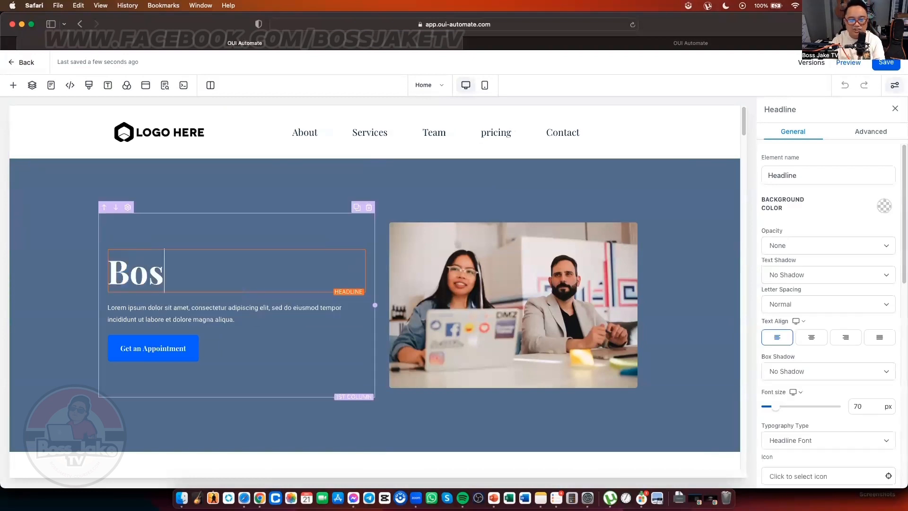
text(s Jake's)
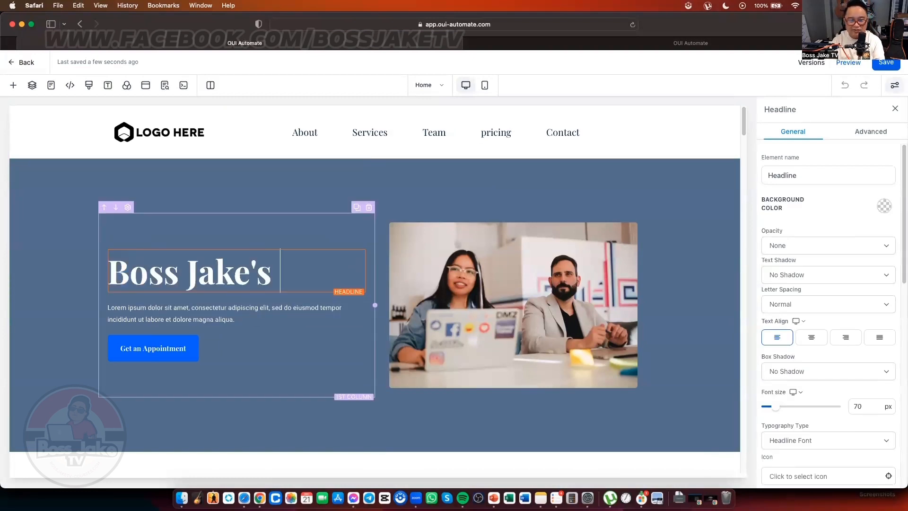
text( New Website)
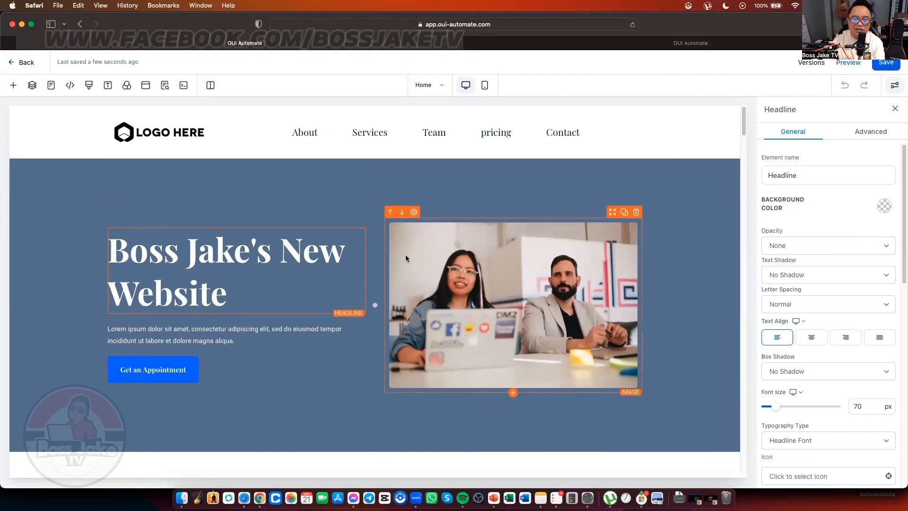
click(443, 270)
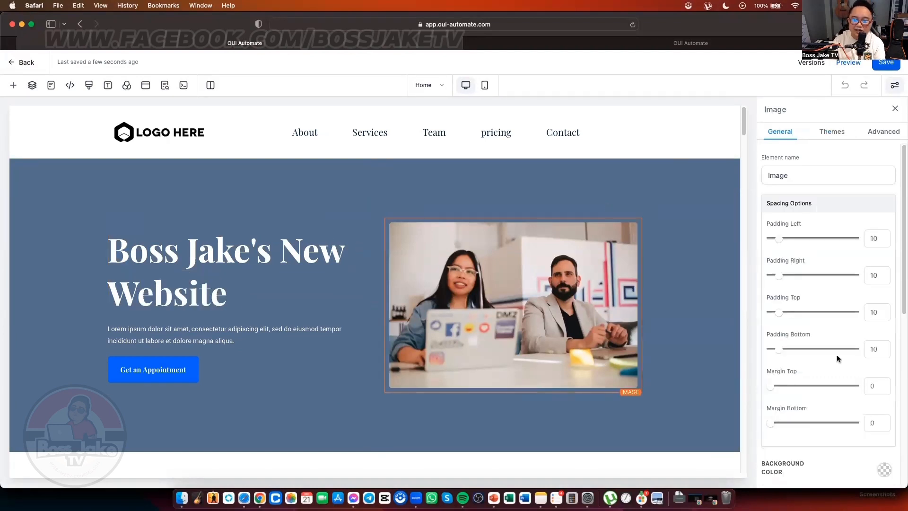
Step: Swap the hero photo for an image picked from the media library, then go back to the editor
scroll(840, 369, down, 5)
click(876, 333)
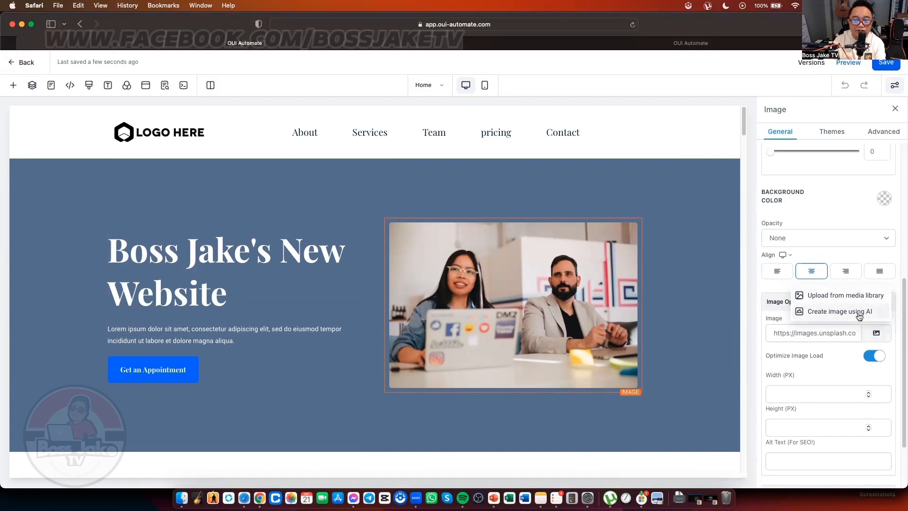
click(845, 295)
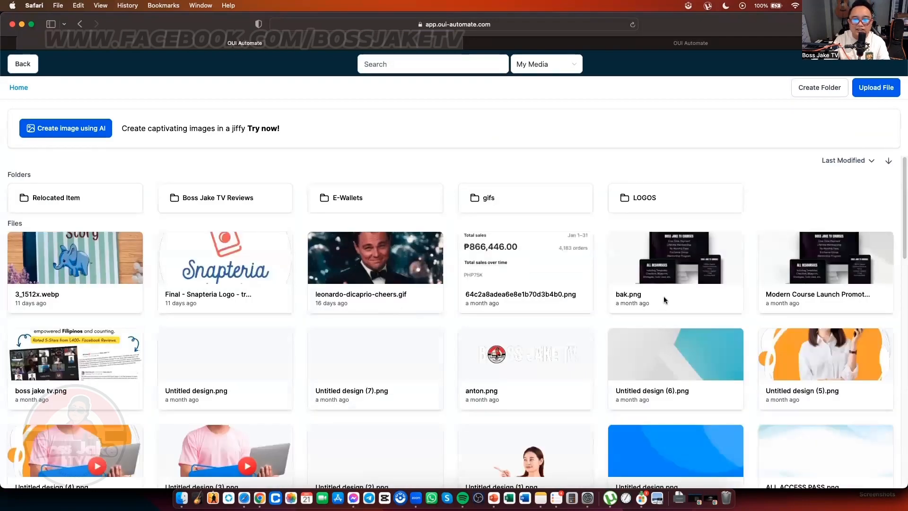
click(435, 258)
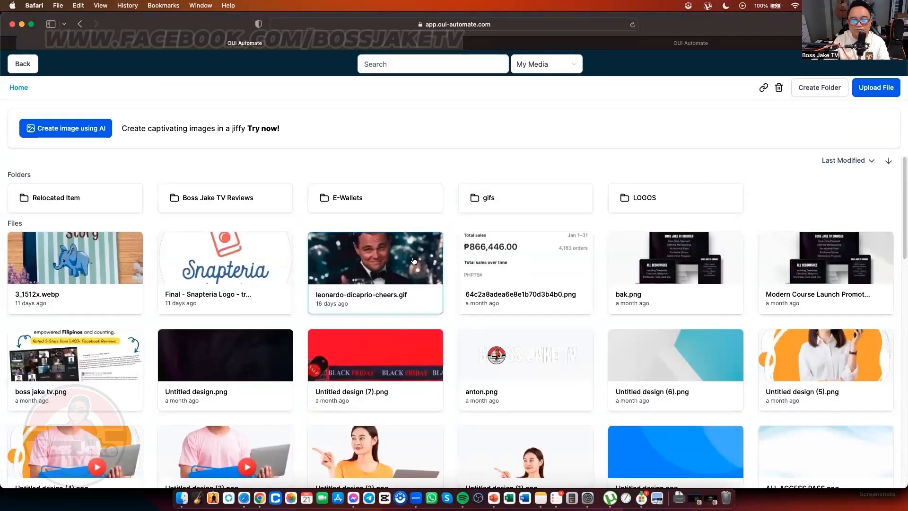
click(23, 64)
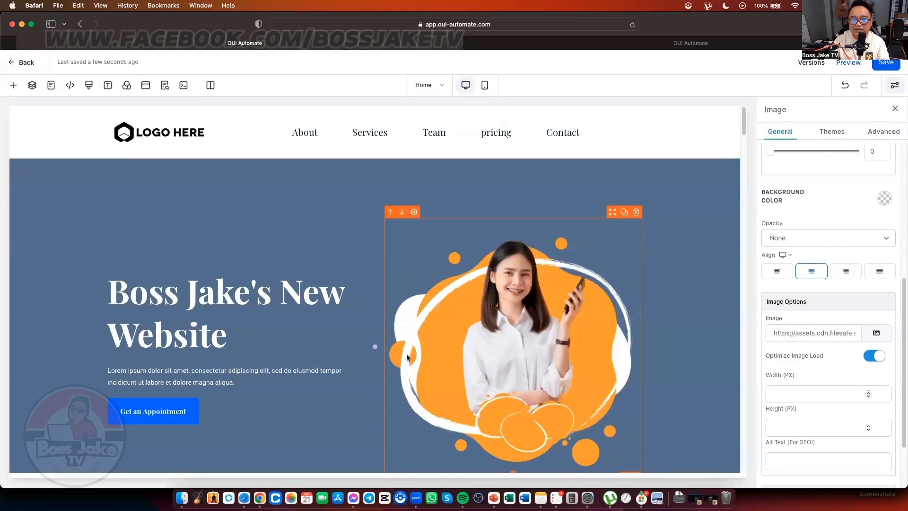
scroll(374, 354, down, 10)
Step: Set the page's SEO meta title to the owner's 'New Website' title and go back to the funnel steps
scroll(390, 363, down, 2)
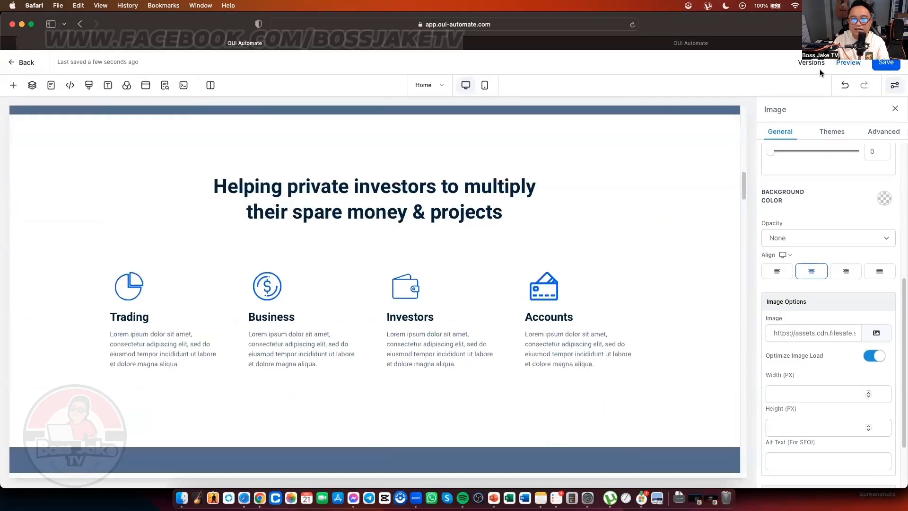
click(885, 62)
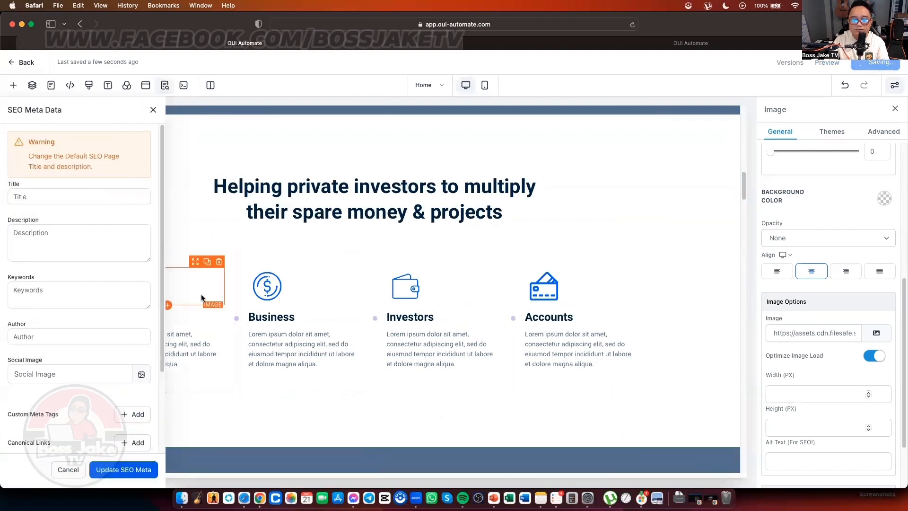
click(94, 197)
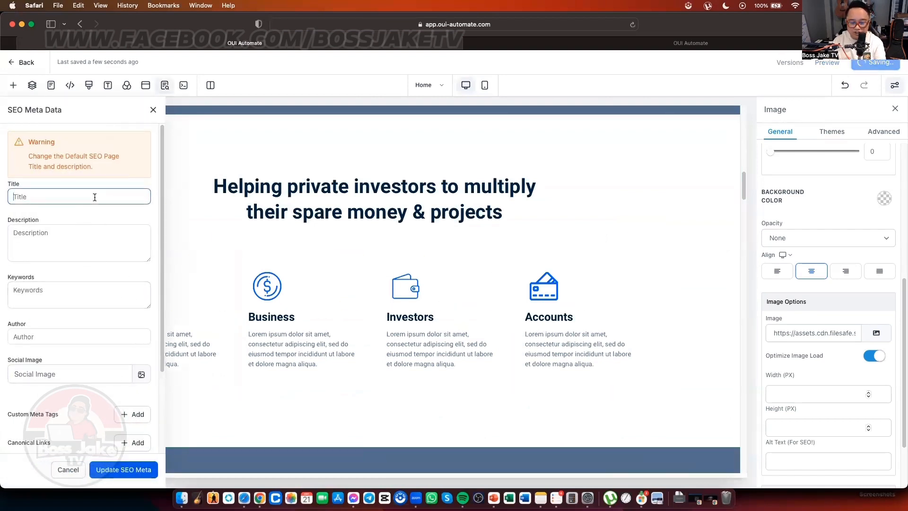
text(Boss Jake')
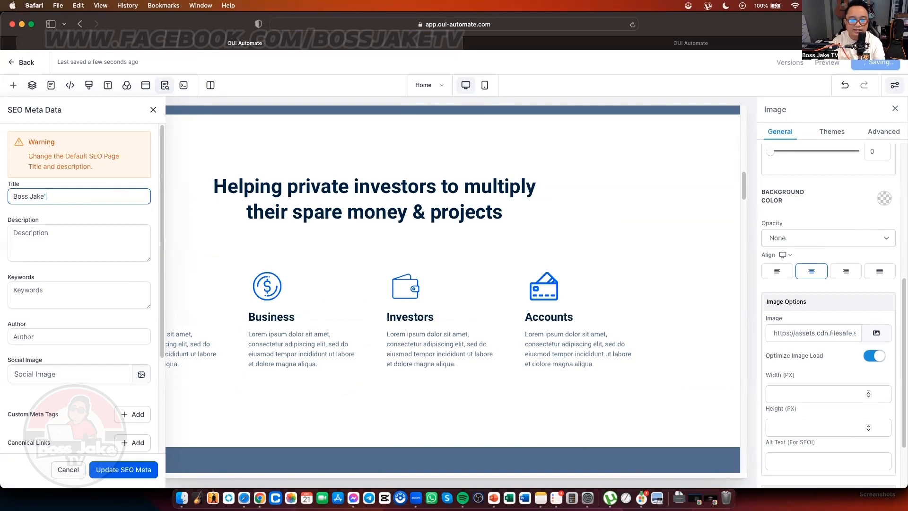
text(s New Website)
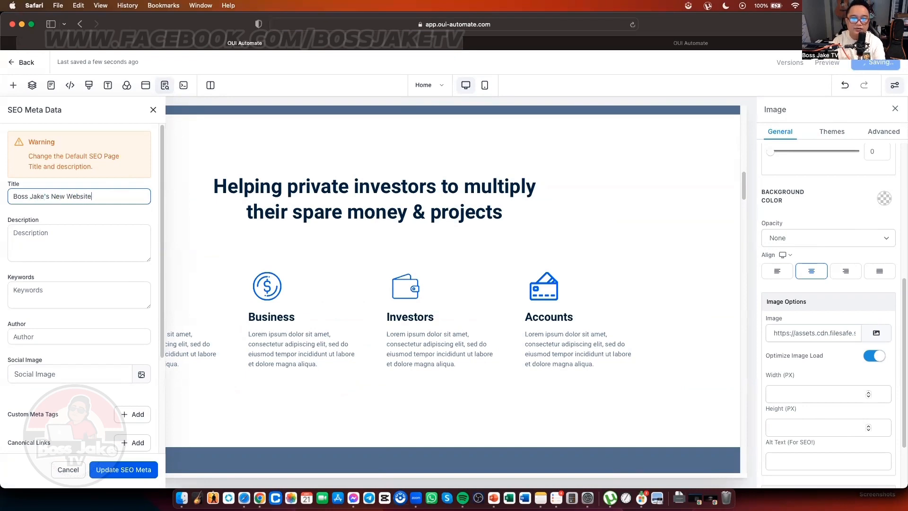
click(124, 470)
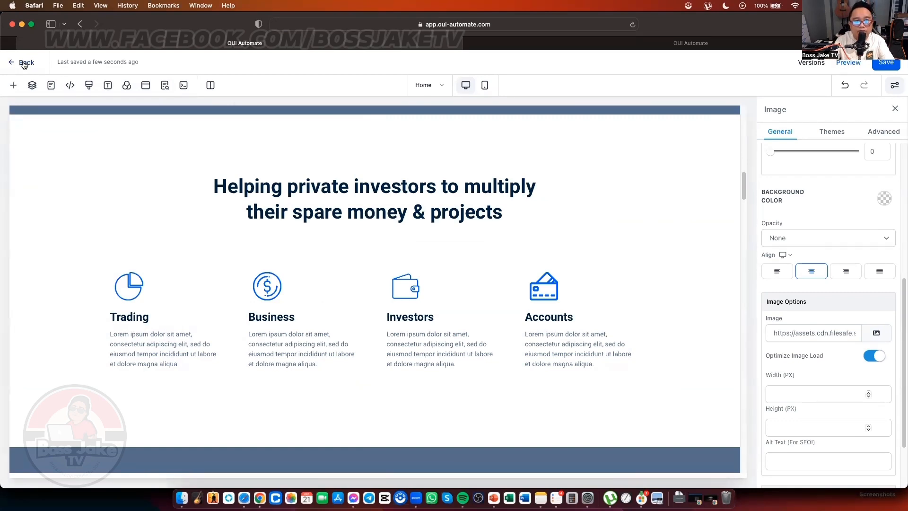
click(23, 64)
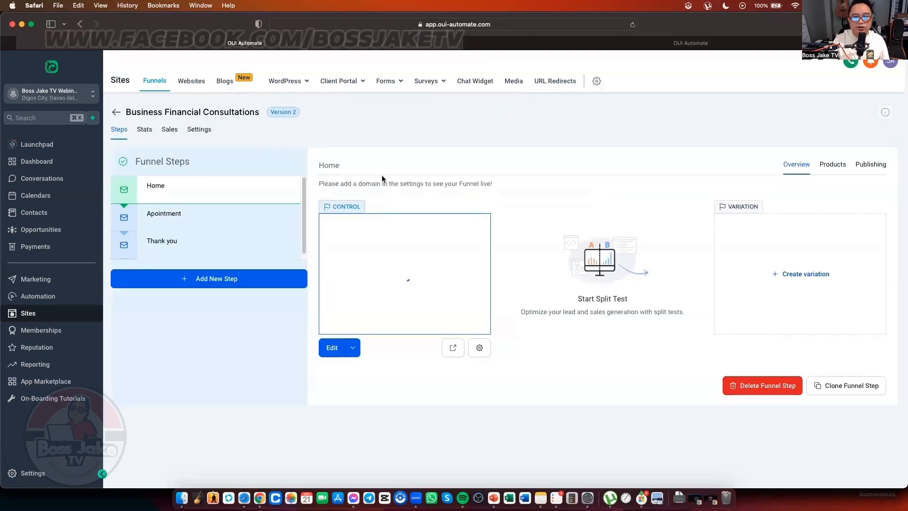
Step: Set the funnel domain to bossjaketv-webinars.com in Settings, save, and dismiss the URL conflict notice
click(201, 134)
click(695, 193)
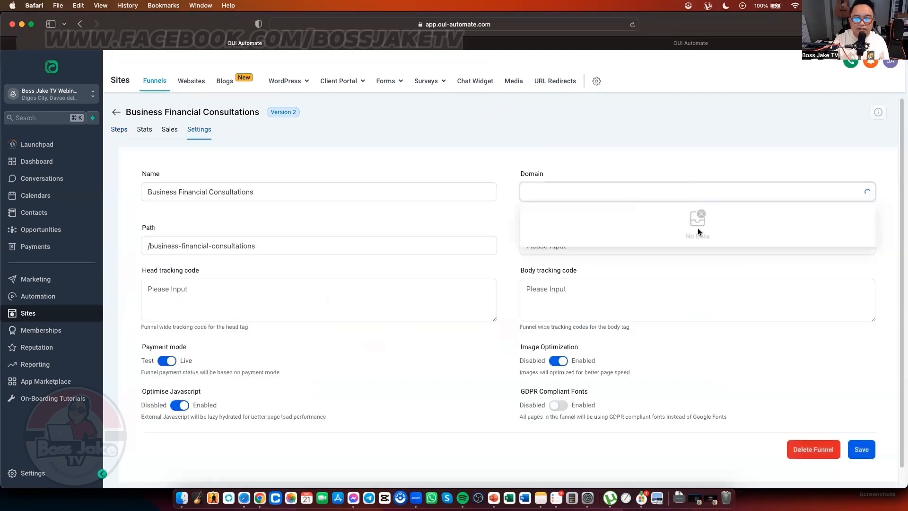
click(649, 211)
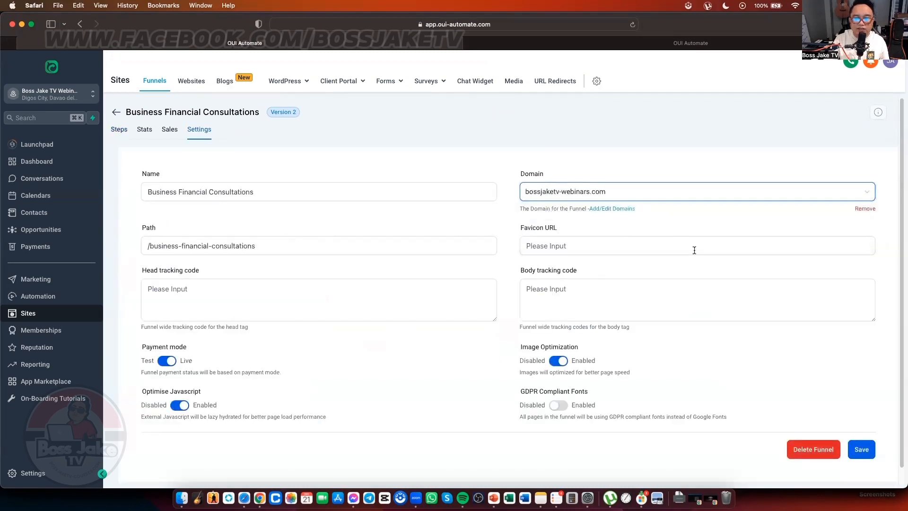
click(858, 449)
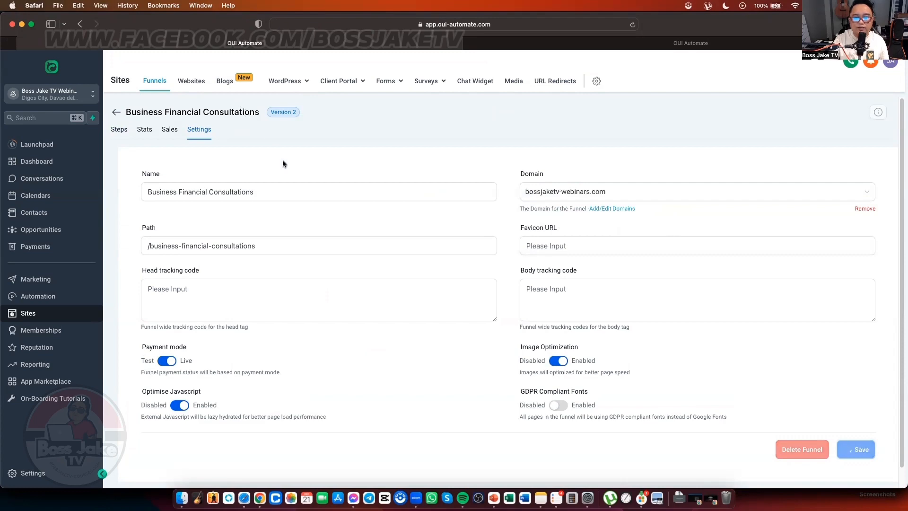
click(261, 193)
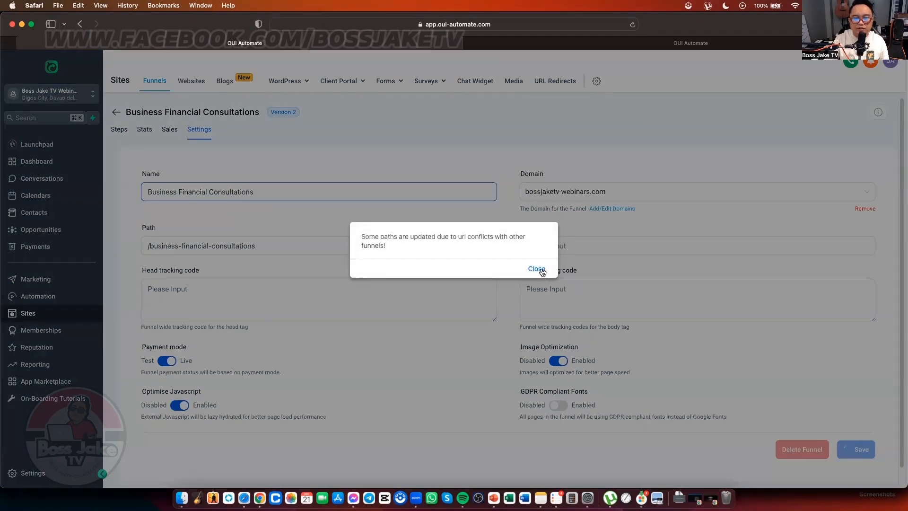
click(536, 269)
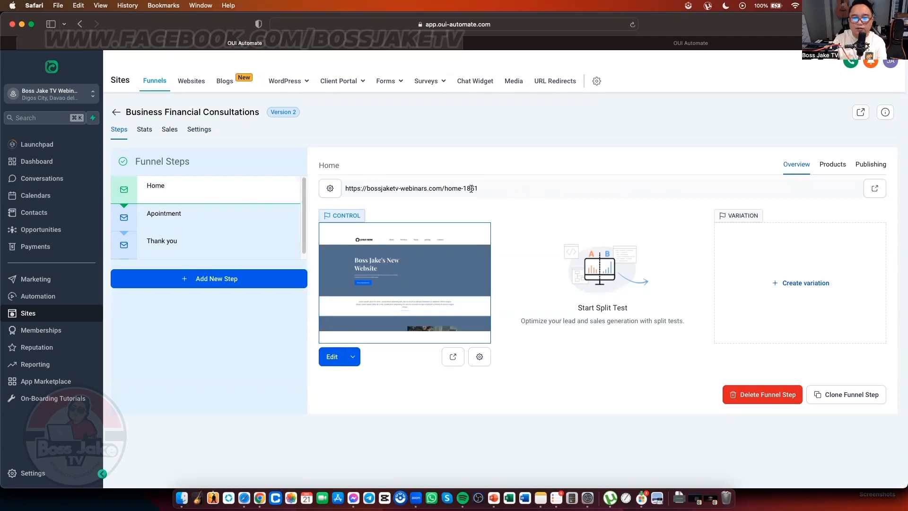
Step: Copy the Home step URL and load bossjaketv-webinars.com/home-1851 in a new Chrome tab
triple_click(446, 187)
key(super+c)
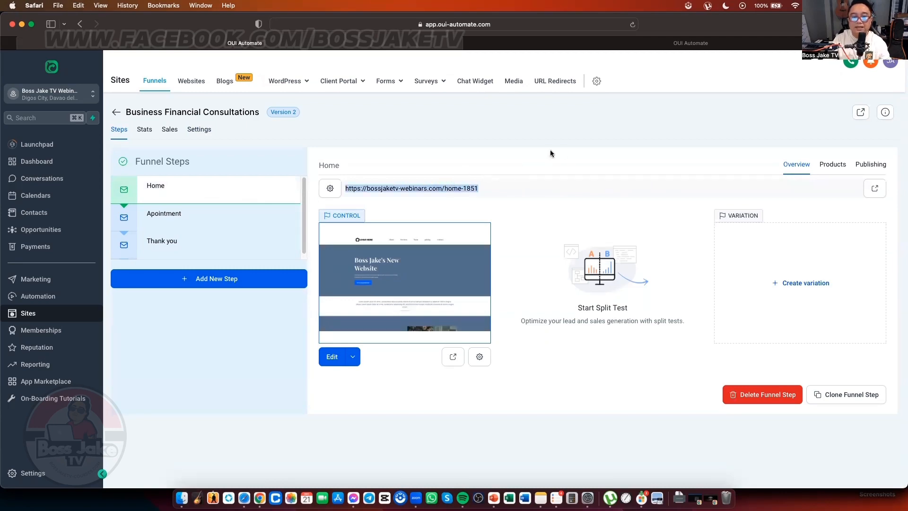
key(ctrl+Up)
click(686, 75)
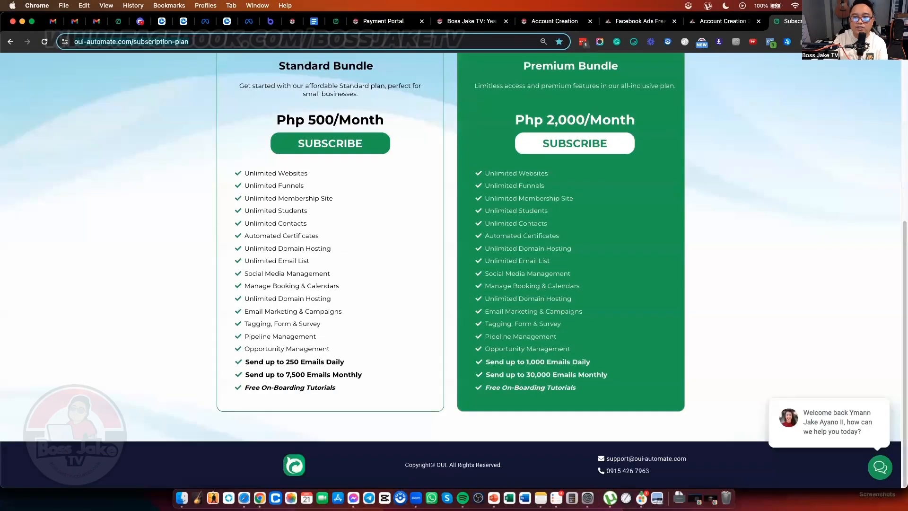
key(super+t)
key(super+v)
key(Return)
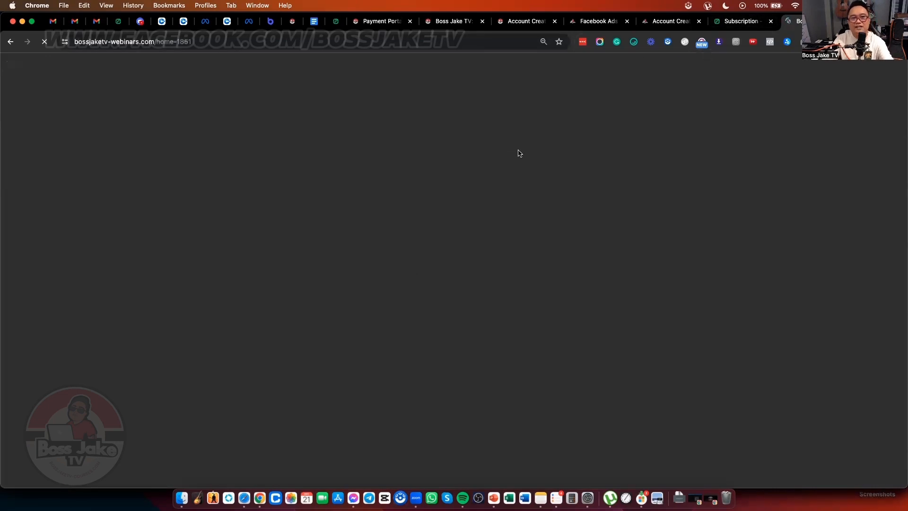
key(ctrl+Up)
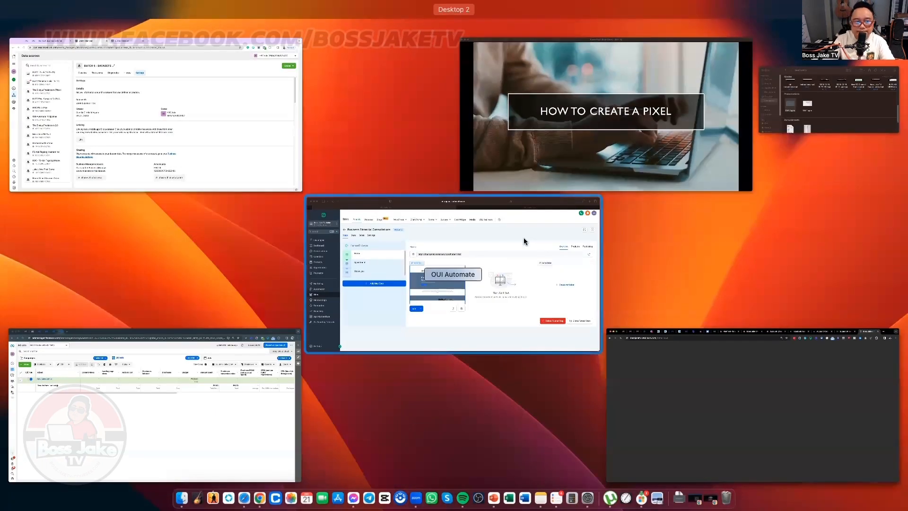
Step: Review the funnel's Apointment and Thank you steps in OUI Automate
click(529, 284)
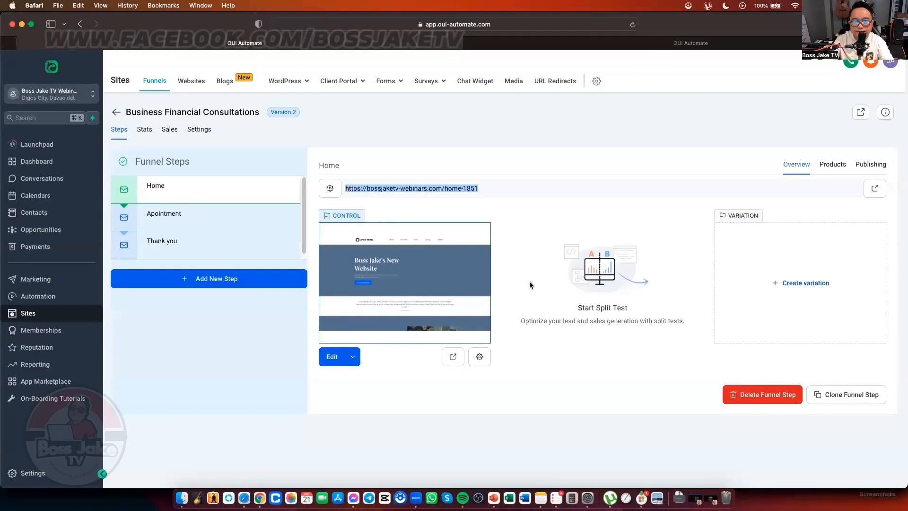
click(186, 213)
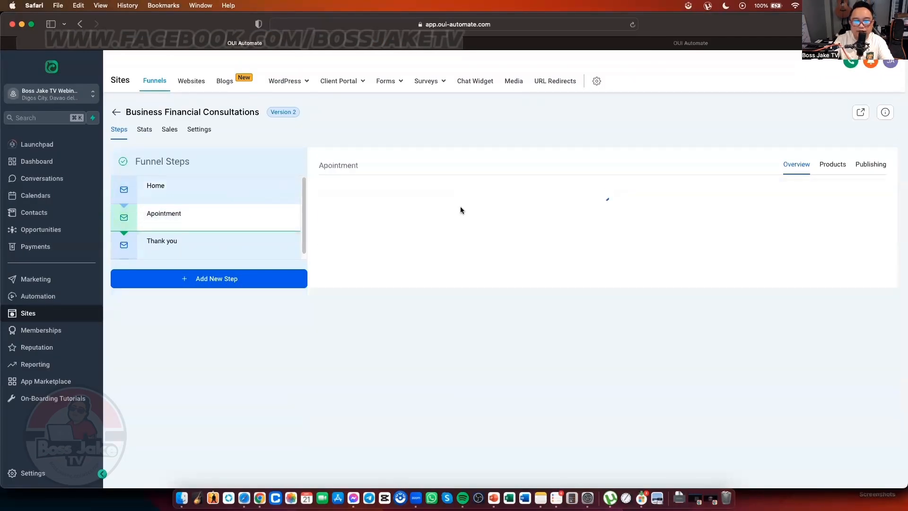
click(213, 242)
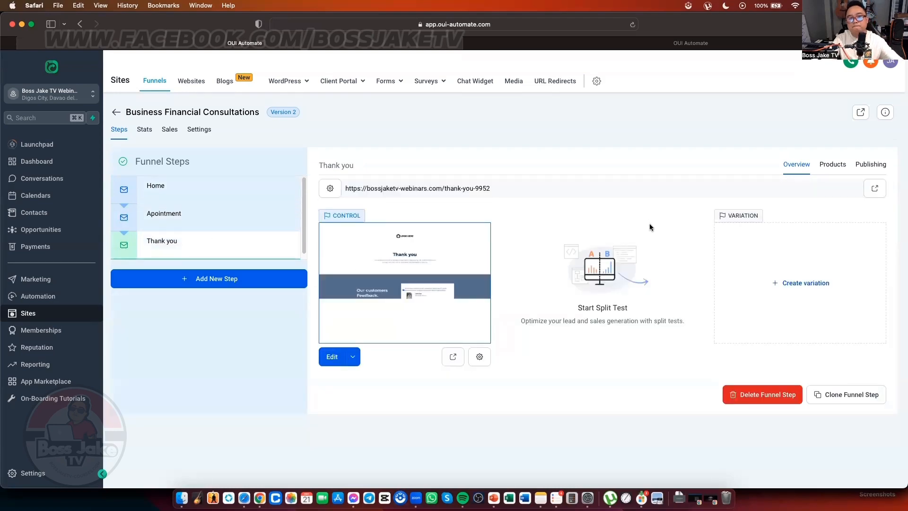
Step: Paste the Home page URL into a new Chrome tab, then bring the How to Create a Pixel slideshow forward
key(ctrl+Up)
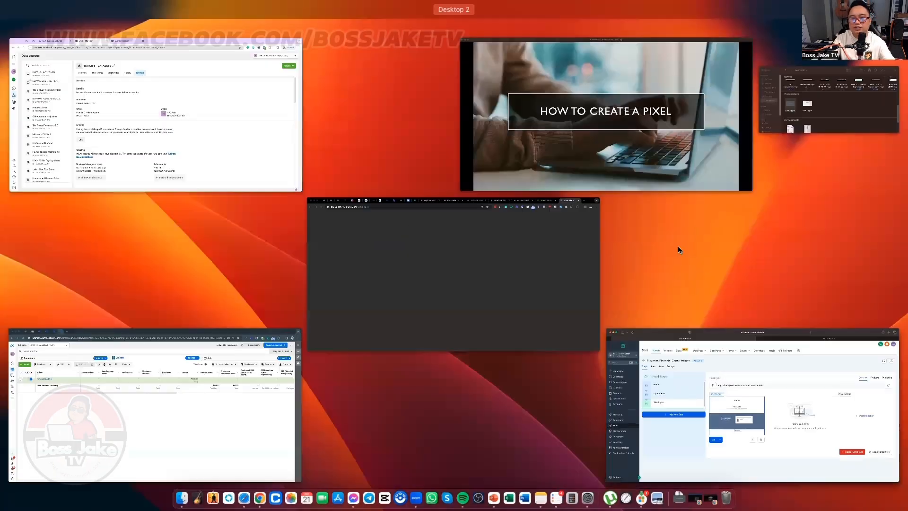
click(534, 265)
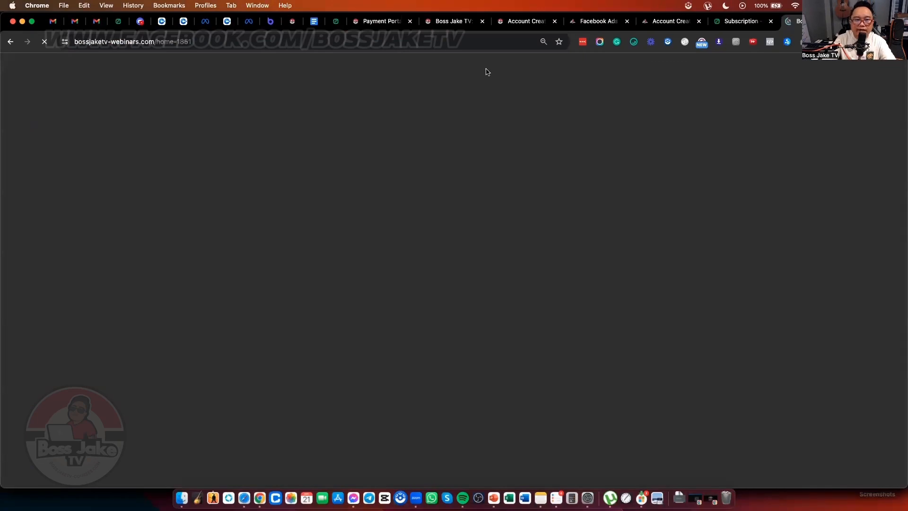
key(super+t)
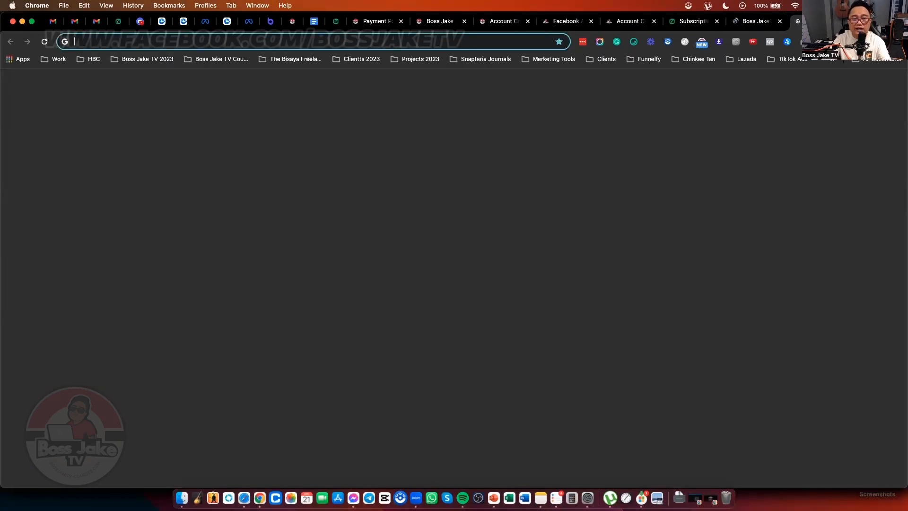
text(https://bossjaketv-webinars.com/home-1851)
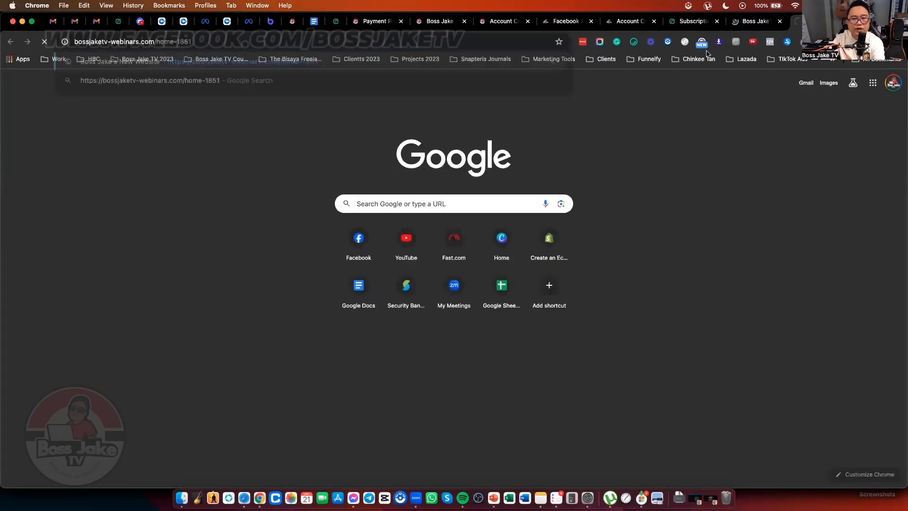
click(758, 23)
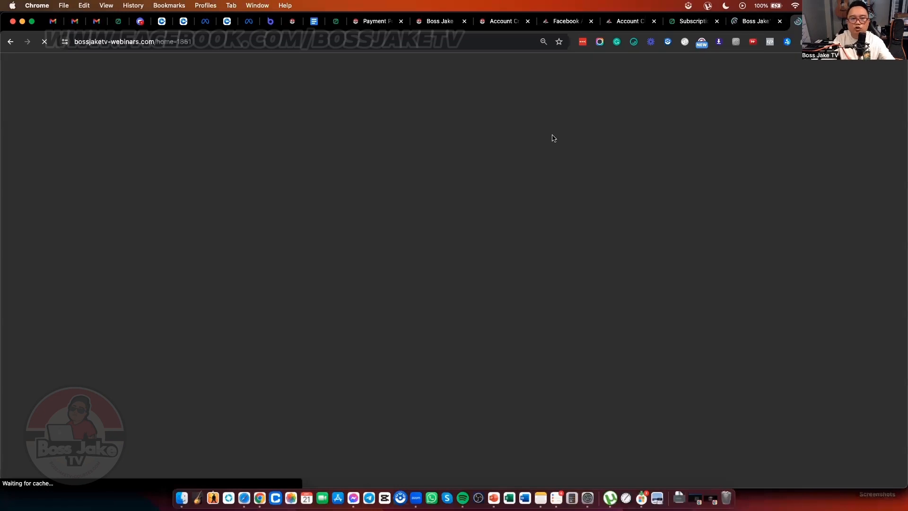
key(ctrl+Up)
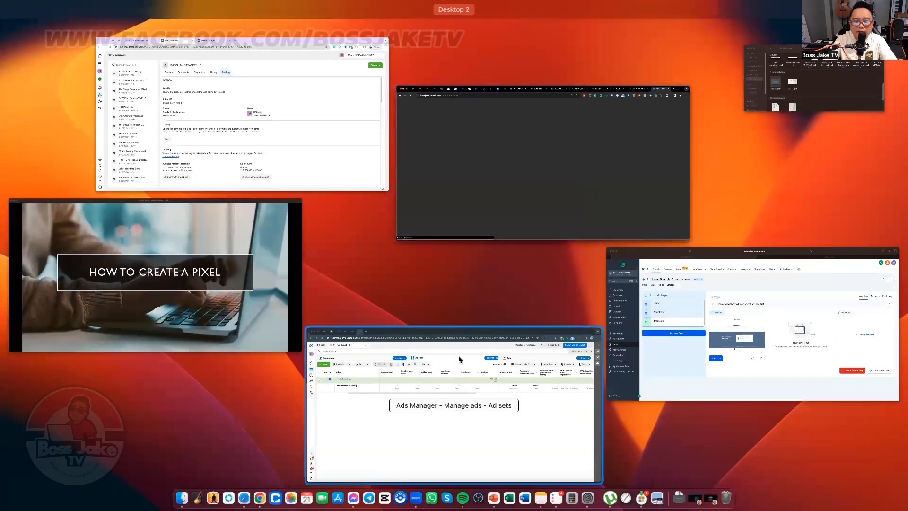
click(247, 277)
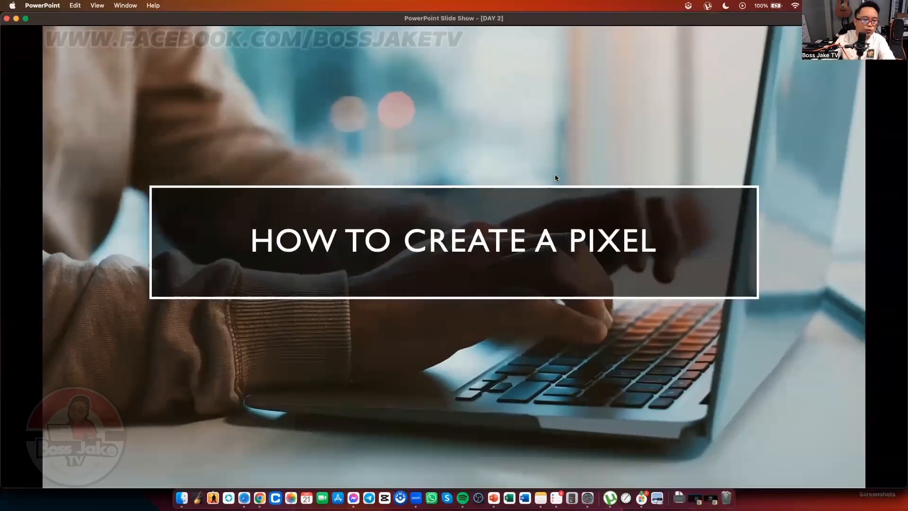